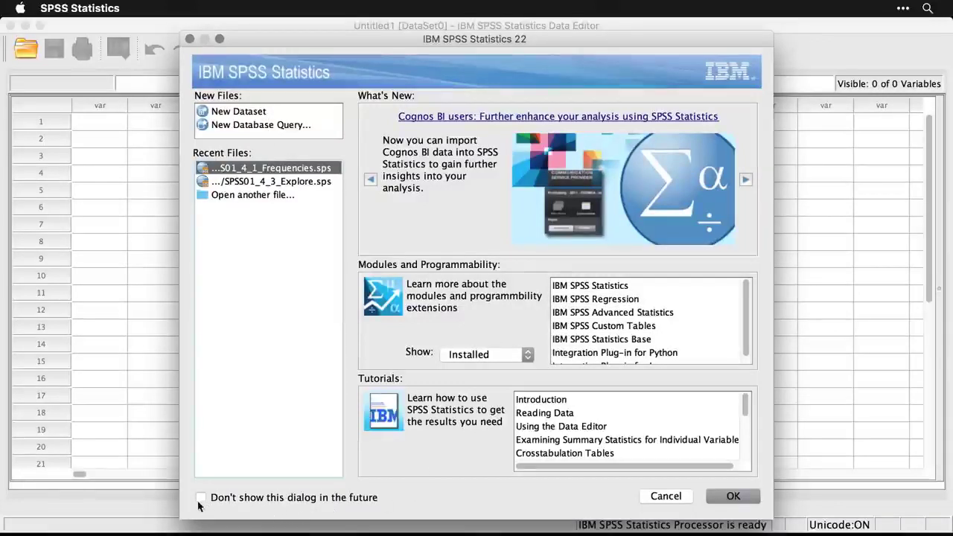
Dismiss the welcome dialog and open the recently used data file demo.sav.
left_click(666, 496)
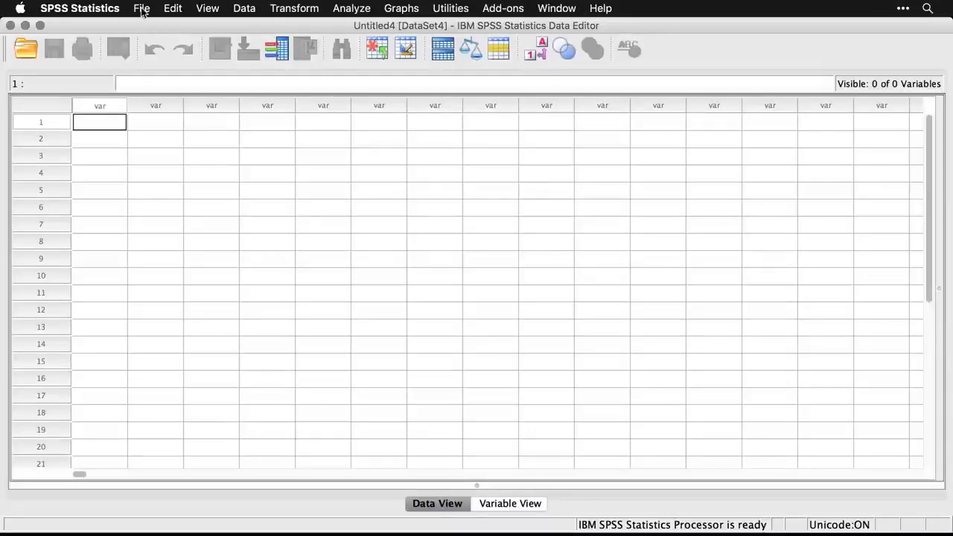
left_click(142, 10)
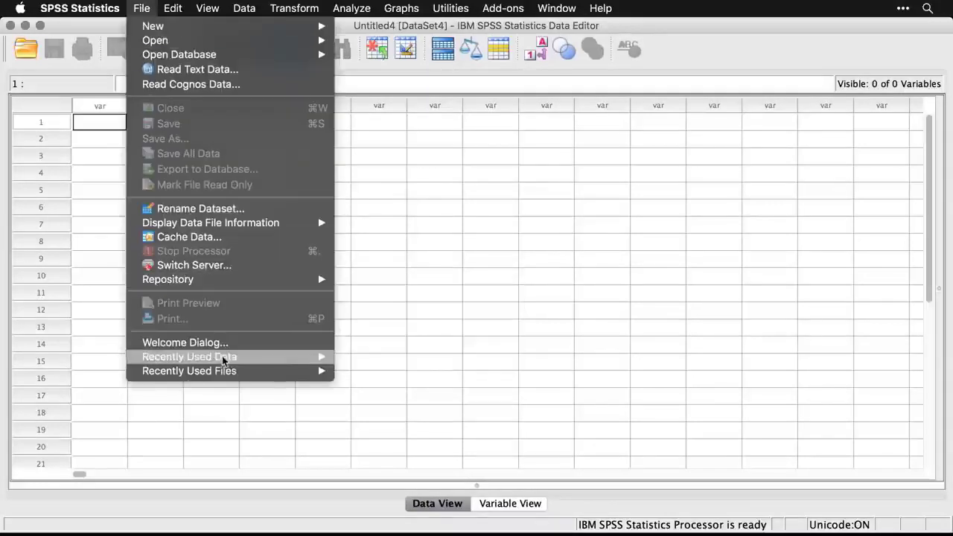
mouse_move(225, 363)
left_click(391, 358)
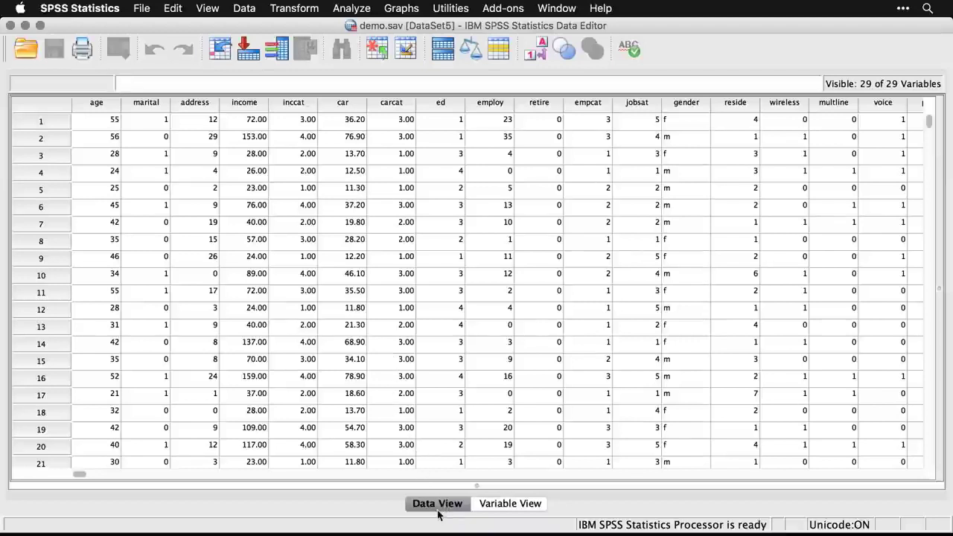
Show the variable definitions and inspect the type options of the age variable without changing them.
left_click(501, 505)
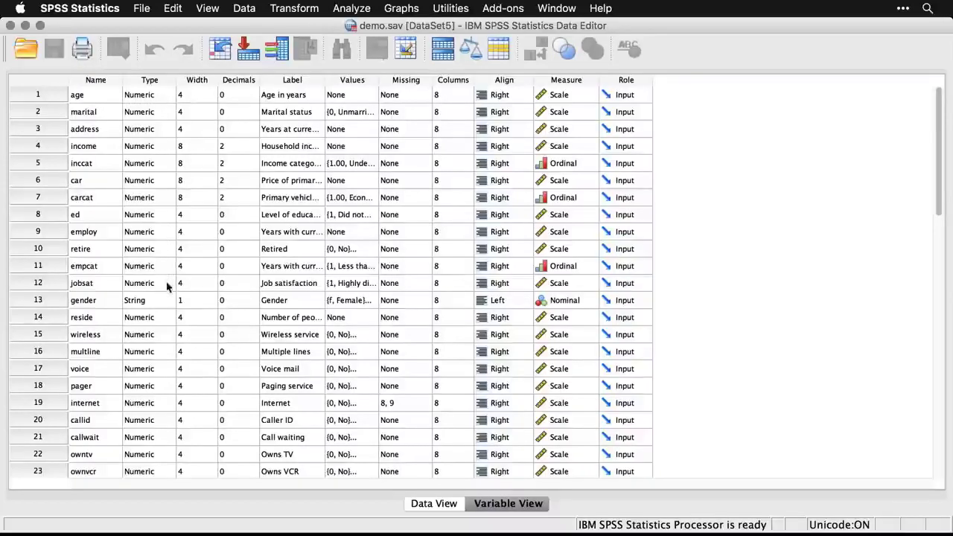
left_click(171, 99)
left_click(171, 99)
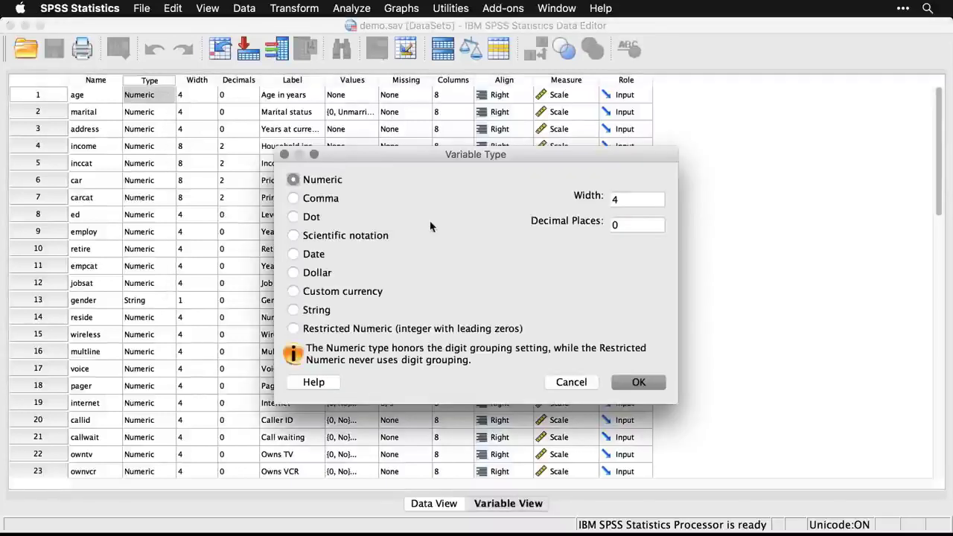
left_click(578, 388)
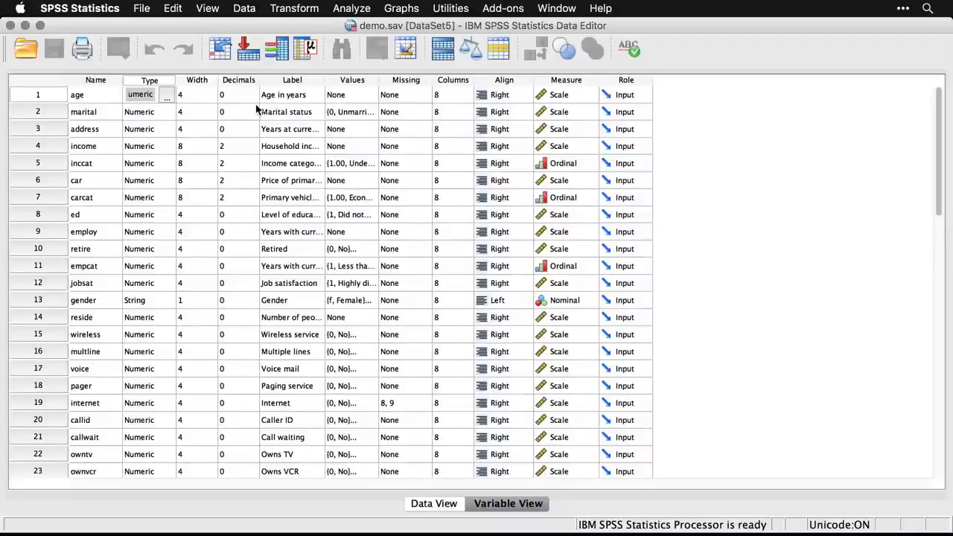
Examine the variable labels and compare the age variable's name with its descriptive label.
left_click(293, 79)
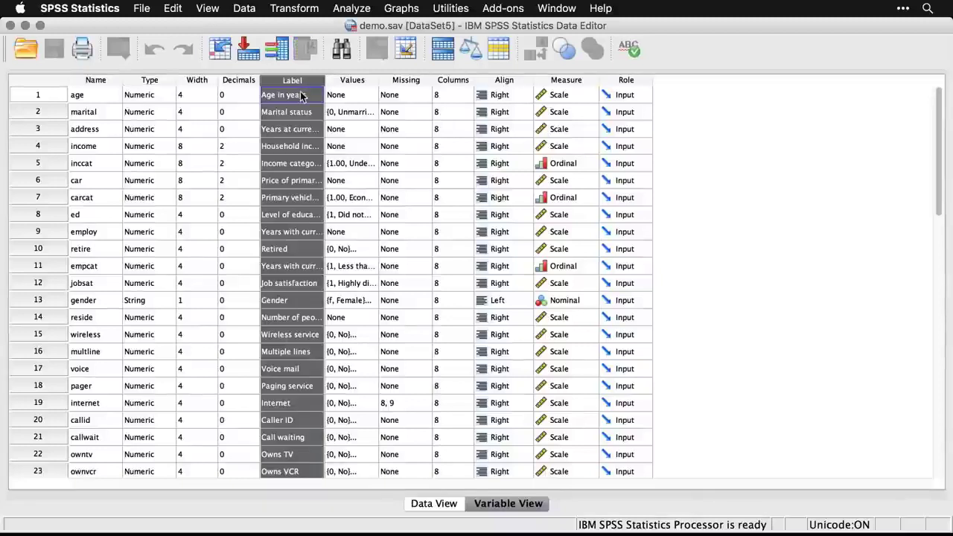
left_click(95, 96)
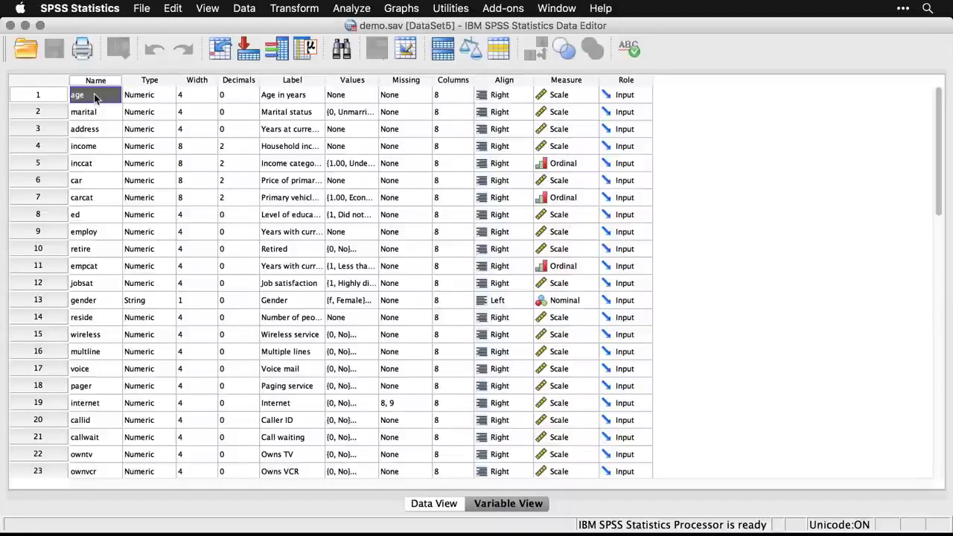
left_click(293, 101)
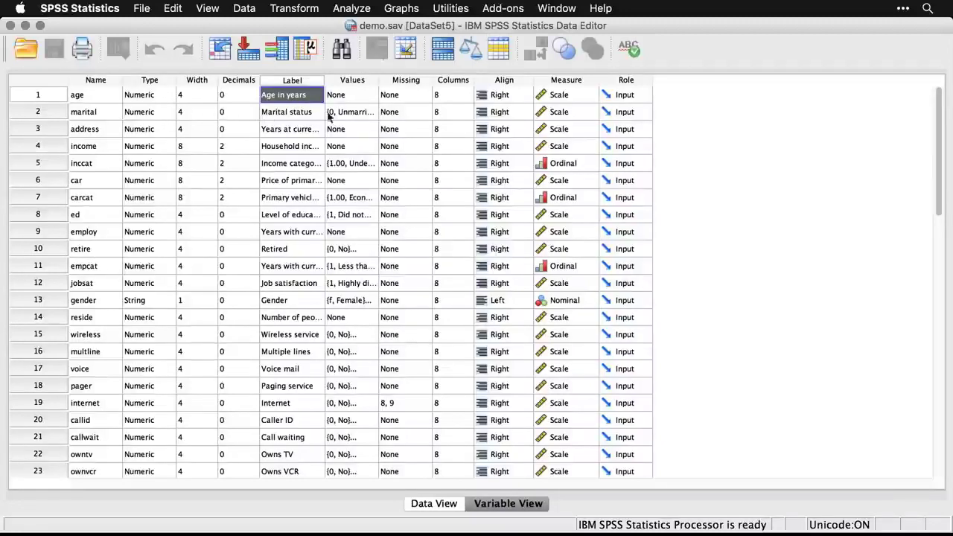
Inspect the value labels defined for the marital variable without changing them.
left_click(355, 115)
left_click(370, 114)
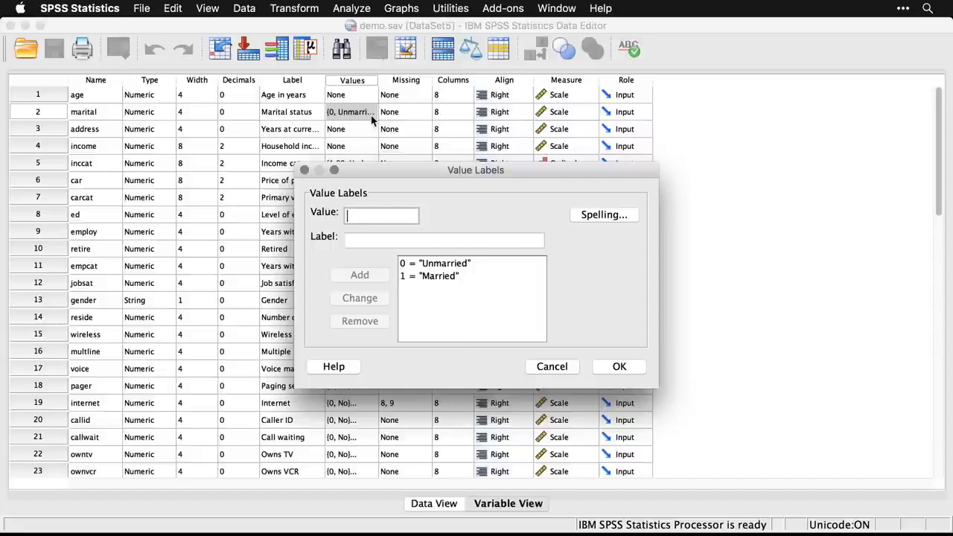
left_click(554, 368)
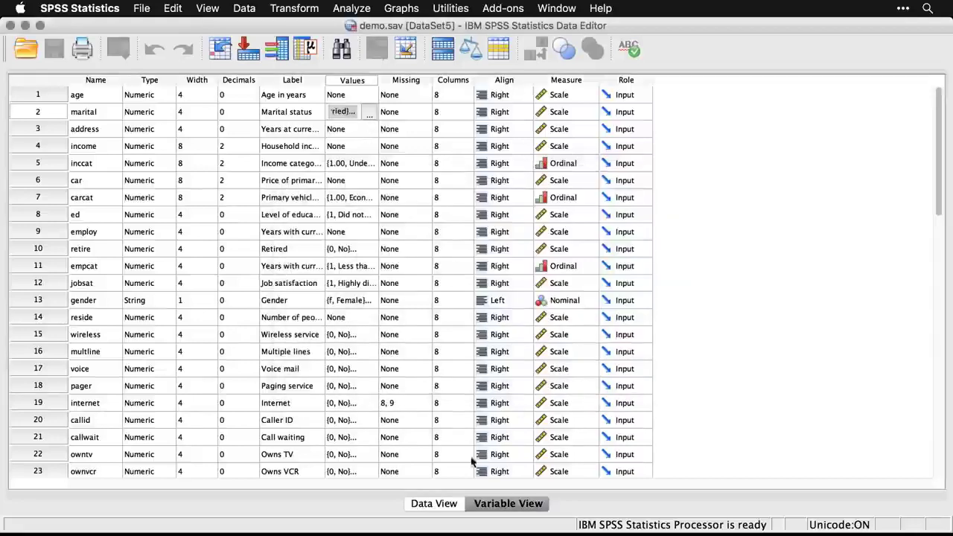
Show the data rows with value labels instead of codes, and switch back to the numeric codes.
left_click(441, 510)
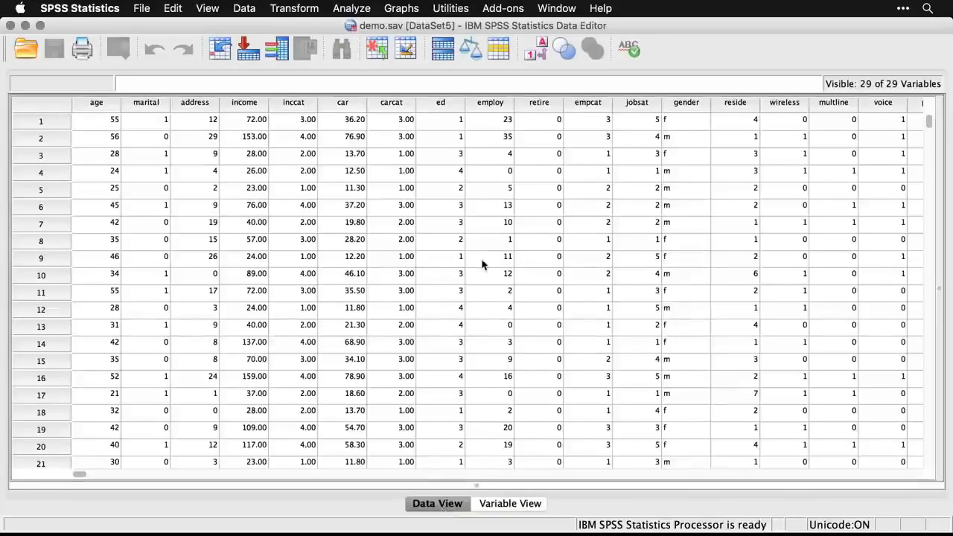
left_click(539, 54)
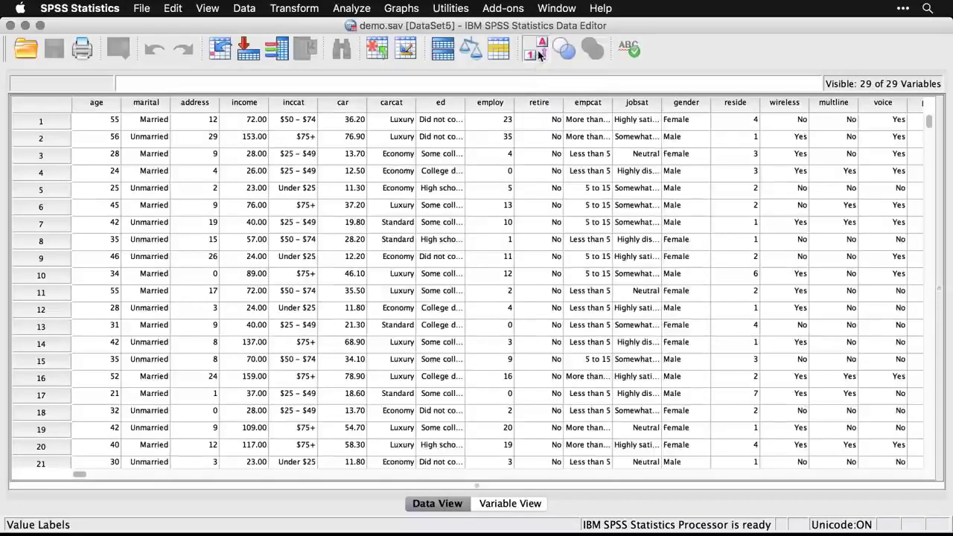
left_click(539, 54)
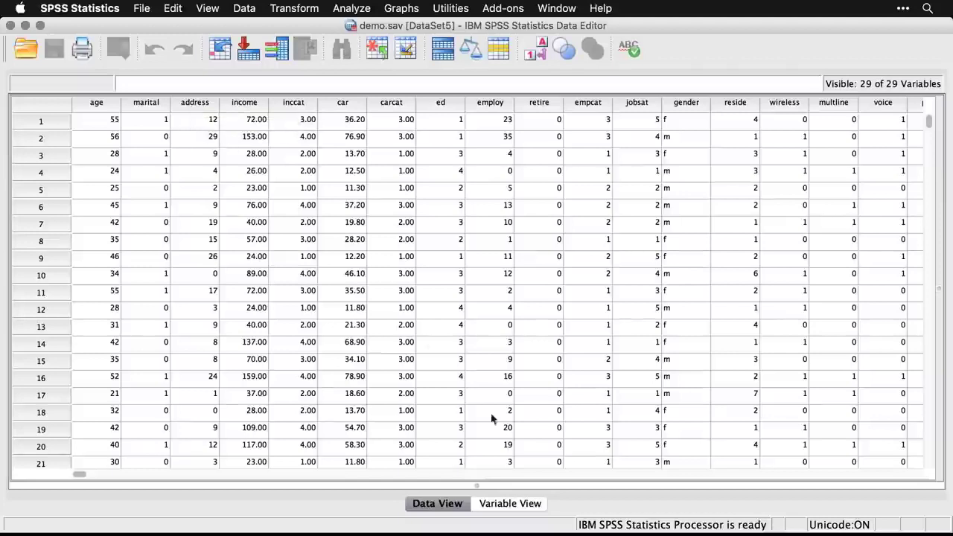
Return to the variable definitions, inspect the measurement level and role choices for age, and look through the full variable list.
left_click(512, 505)
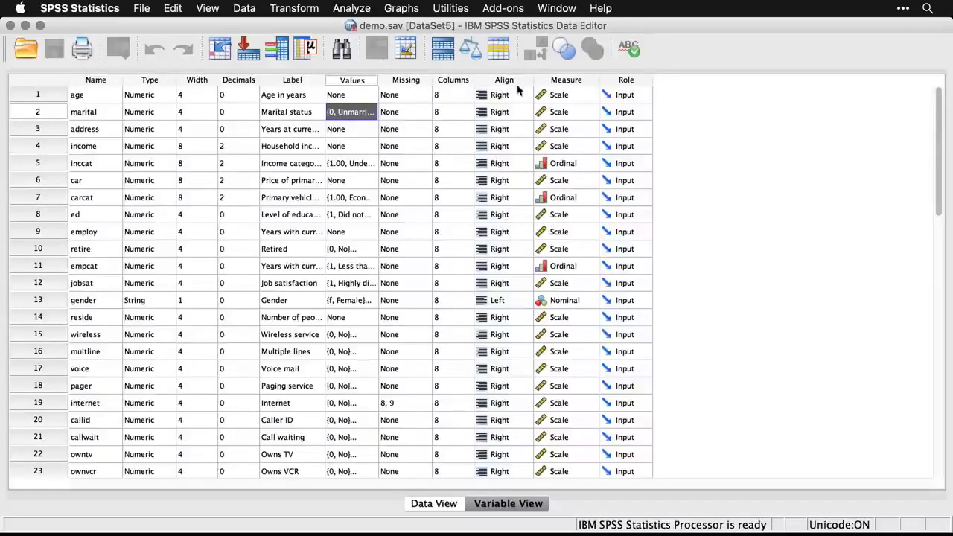
left_click(592, 95)
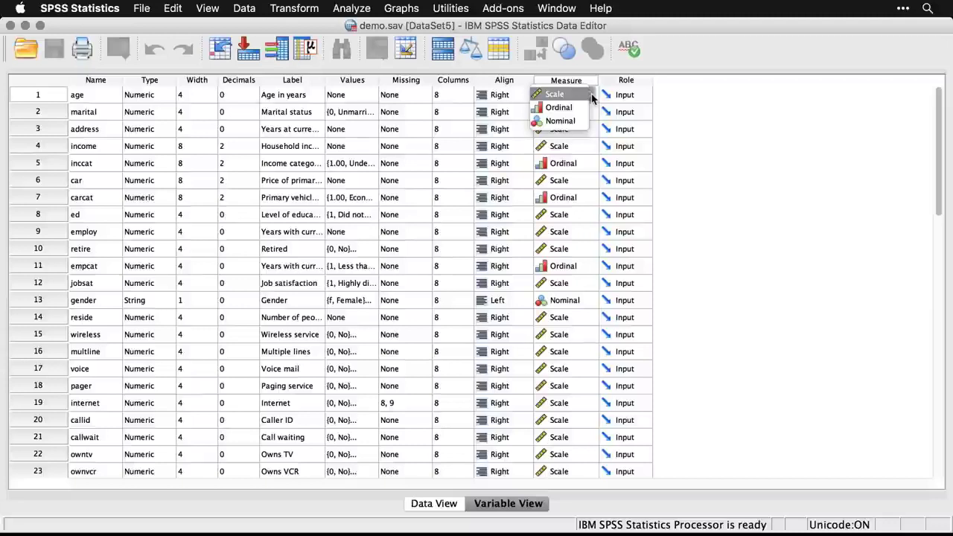
left_click(699, 90)
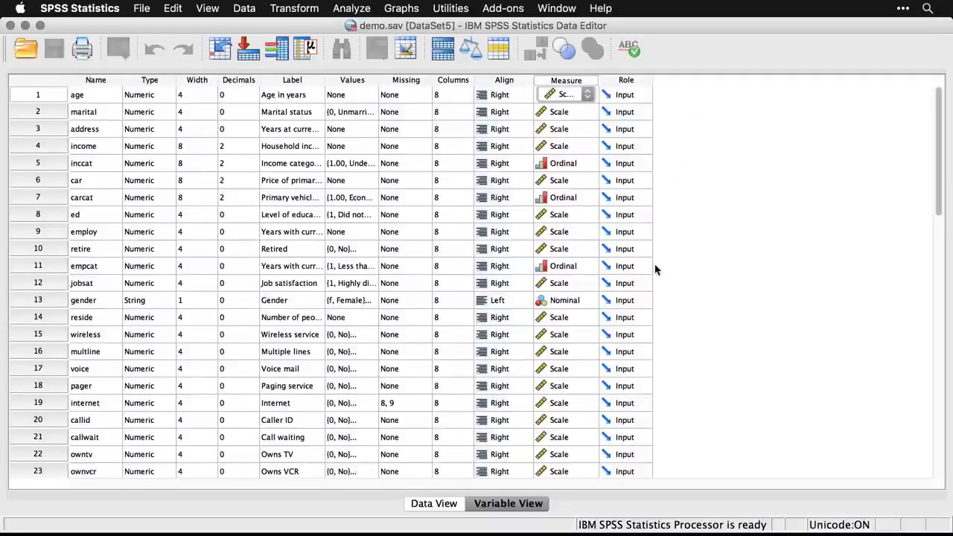
left_click(648, 96)
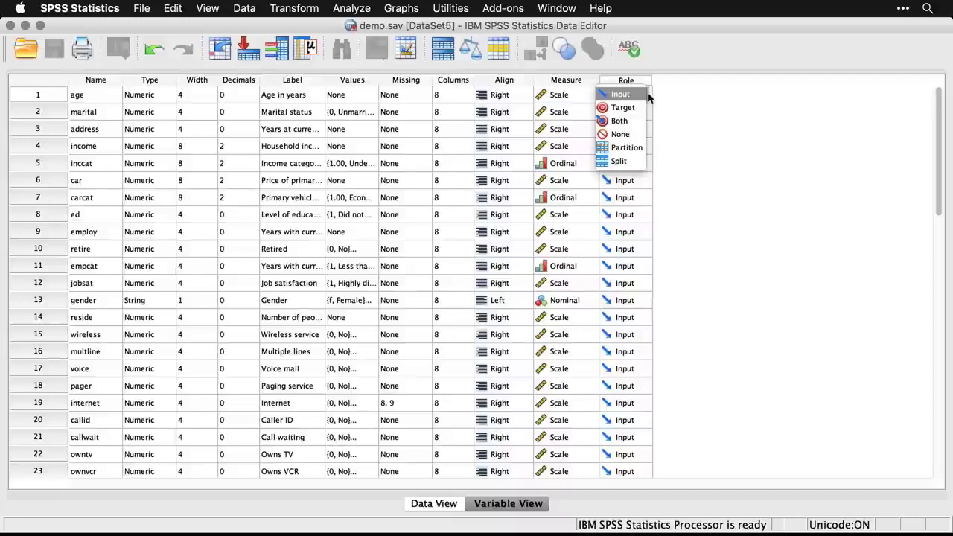
left_click(703, 123)
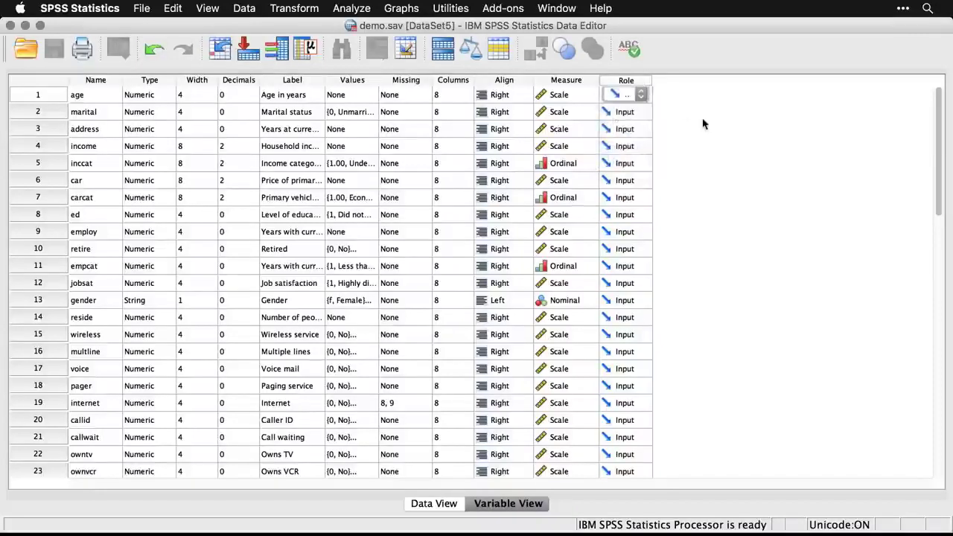
scroll(703, 124, "down", 6)
scroll(703, 123, "up", 6)
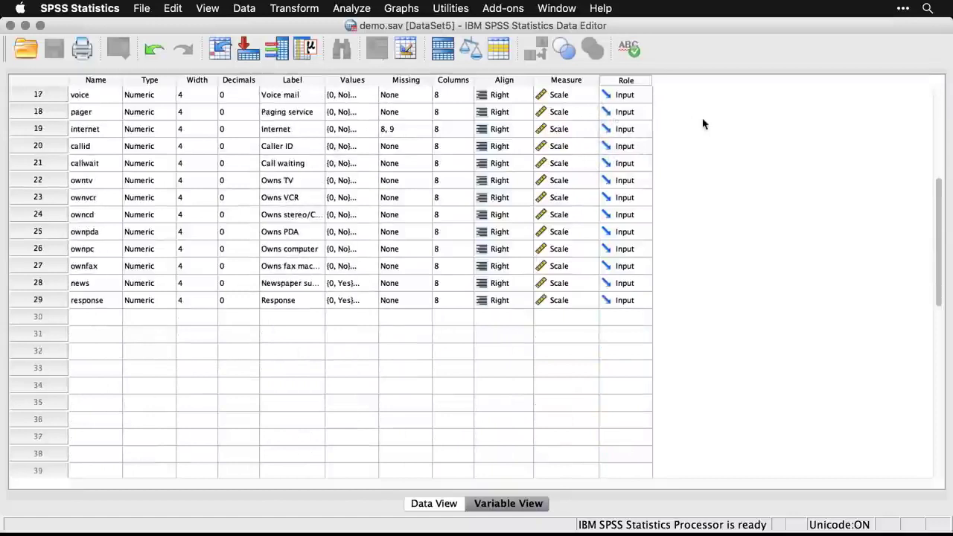
scroll(703, 123, "up", 1)
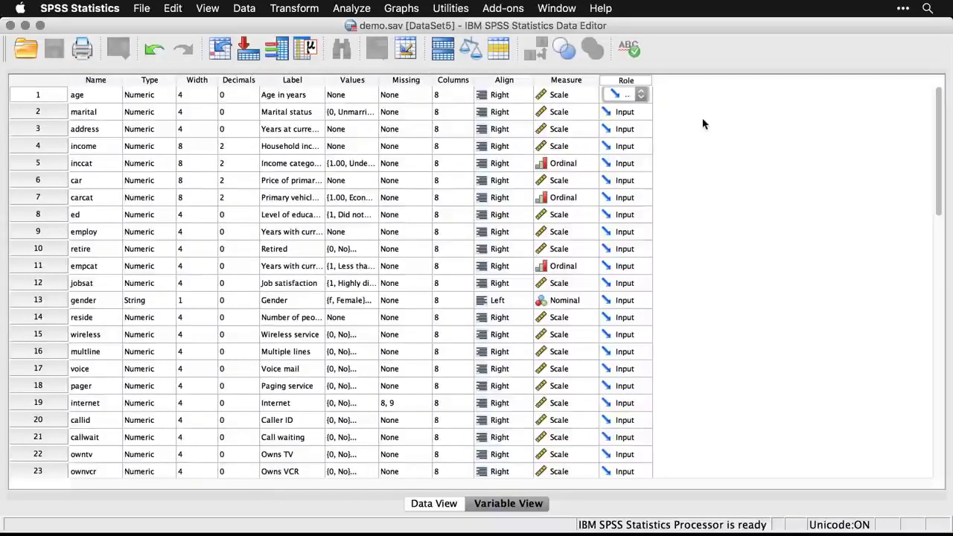
Create a legacy histogram of the variable Age in years from the data view.
left_click(433, 506)
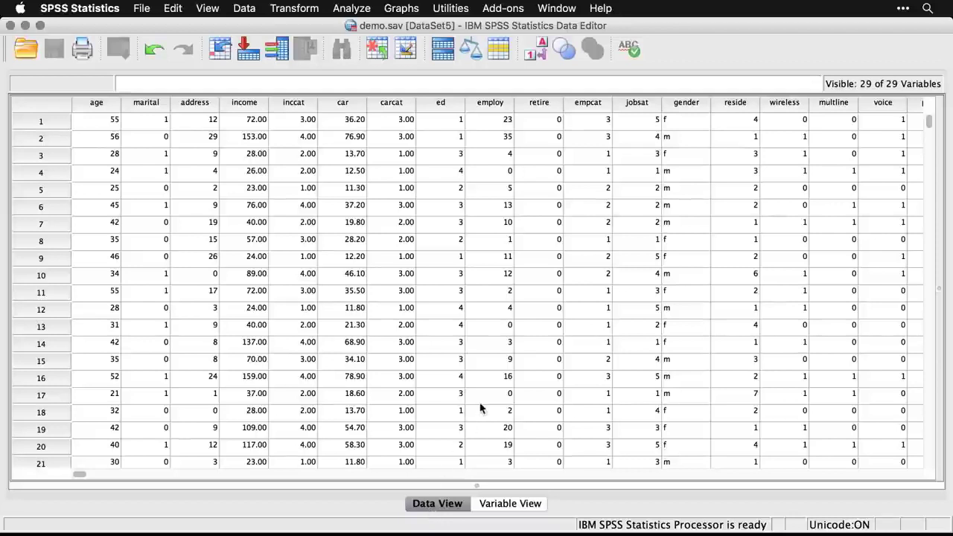
left_click(402, 8)
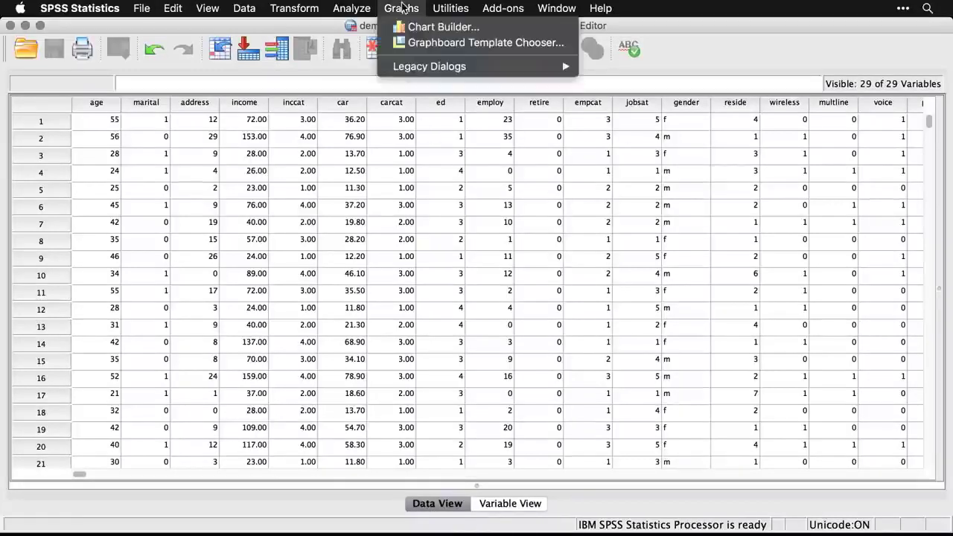
mouse_move(416, 65)
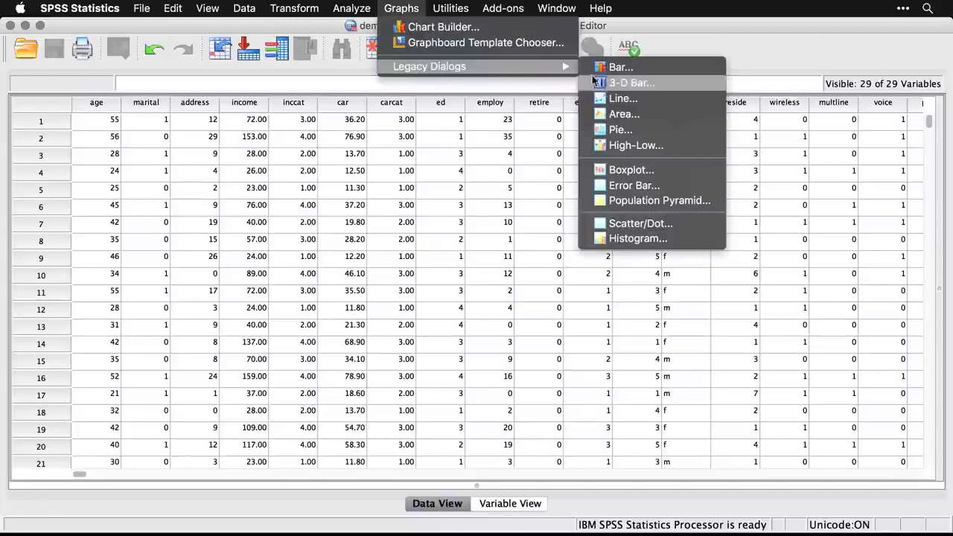
left_click(622, 237)
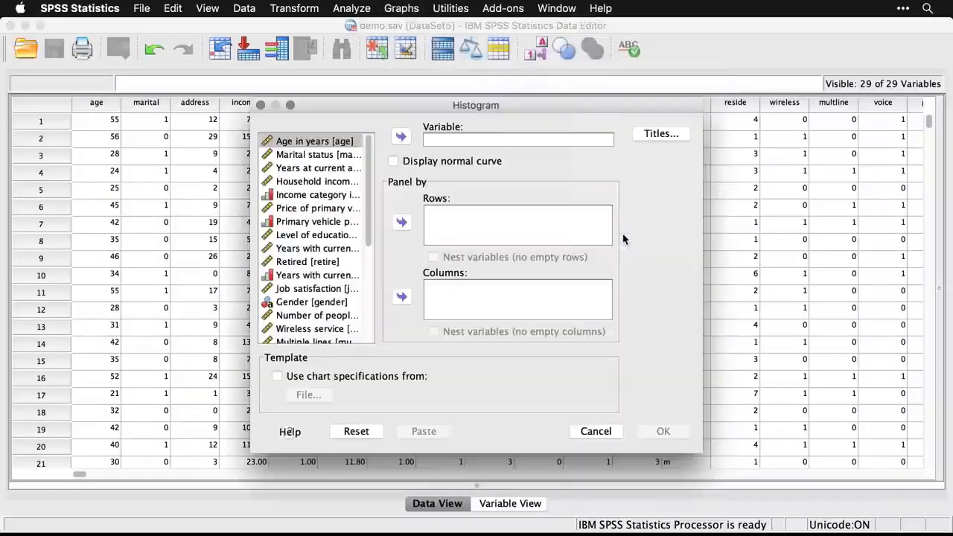
left_click(401, 136)
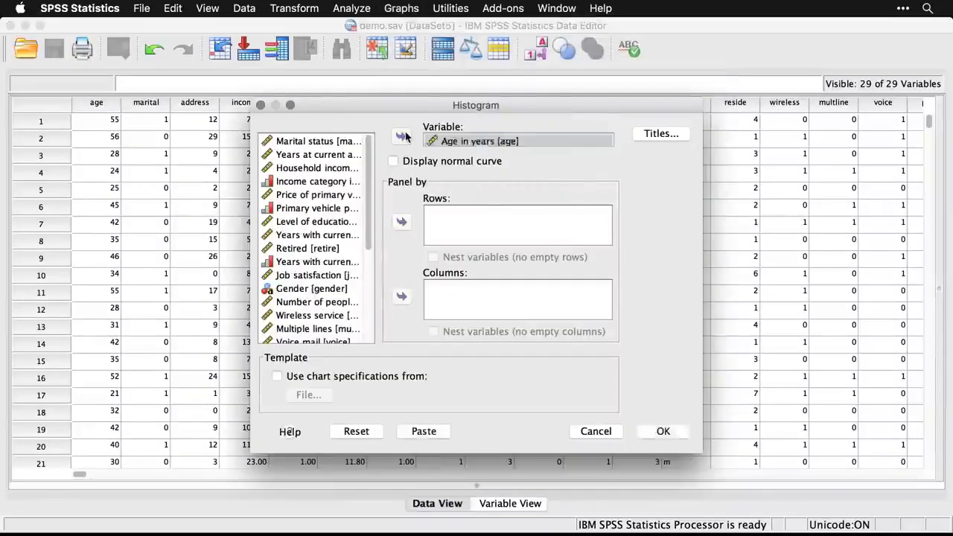
left_click(662, 432)
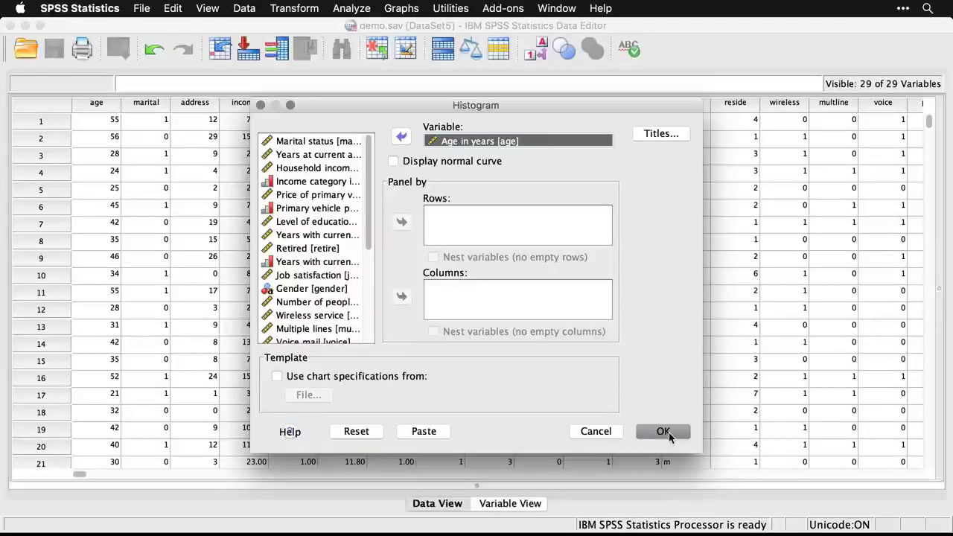
left_click(662, 432)
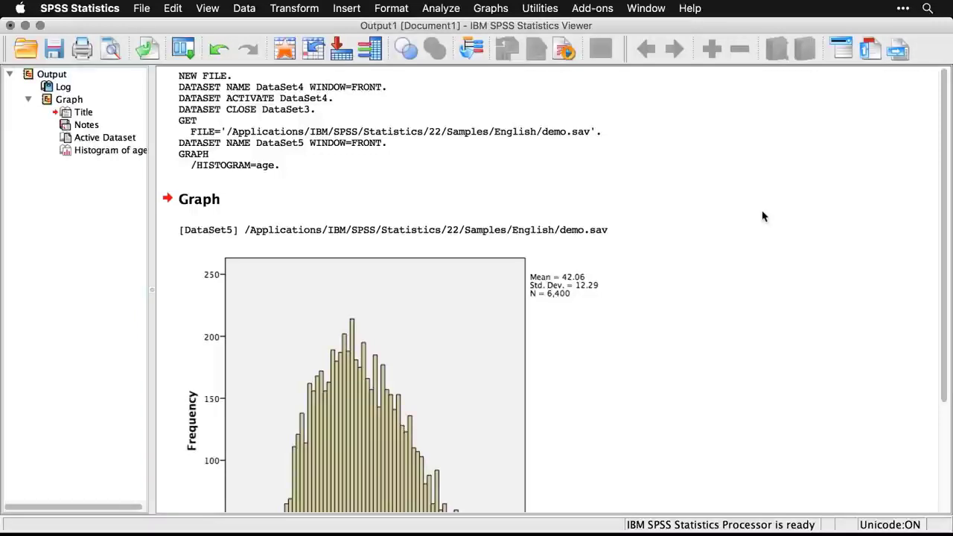
Review the age histogram in the output, collapse and re-expand the Graph section, and select the command log.
scroll(762, 216, "down", 5)
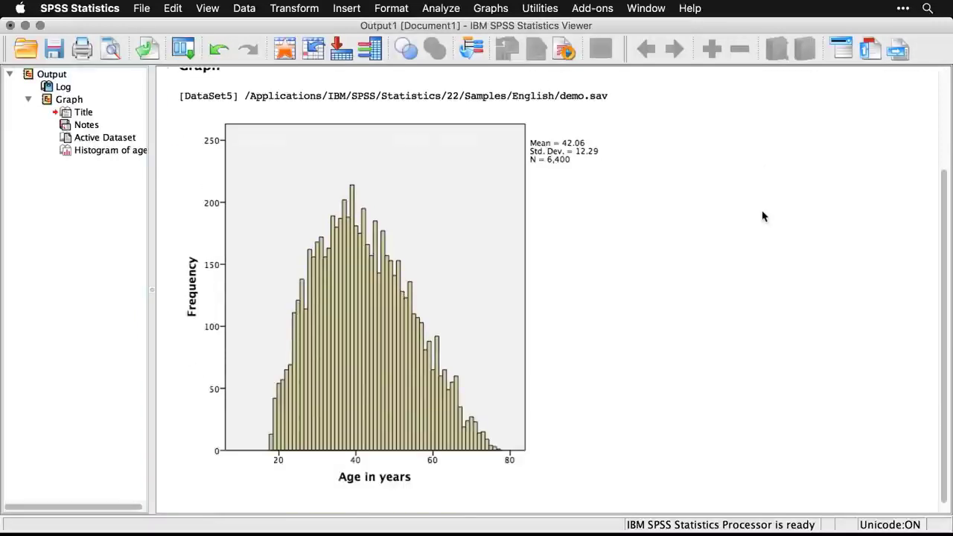
scroll(763, 216, "down", 1)
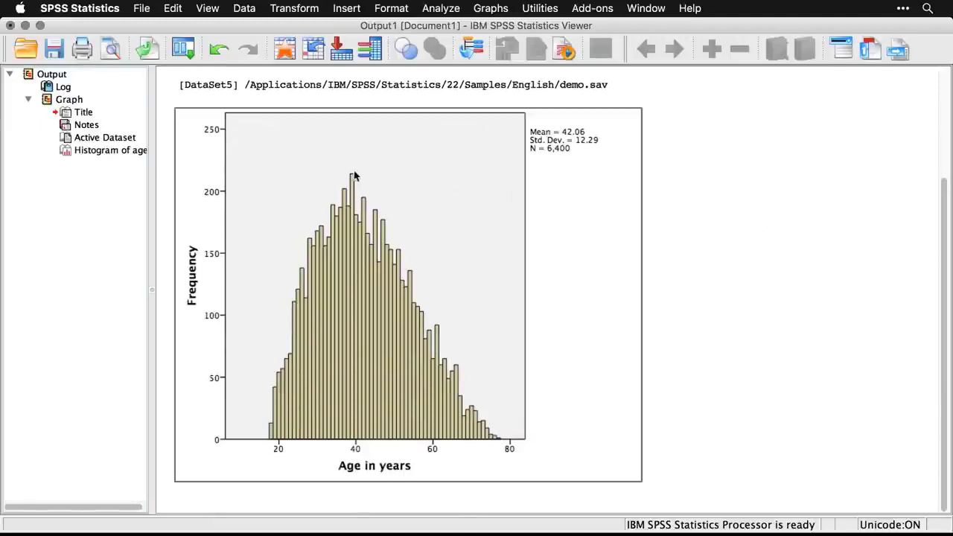
left_click(30, 102)
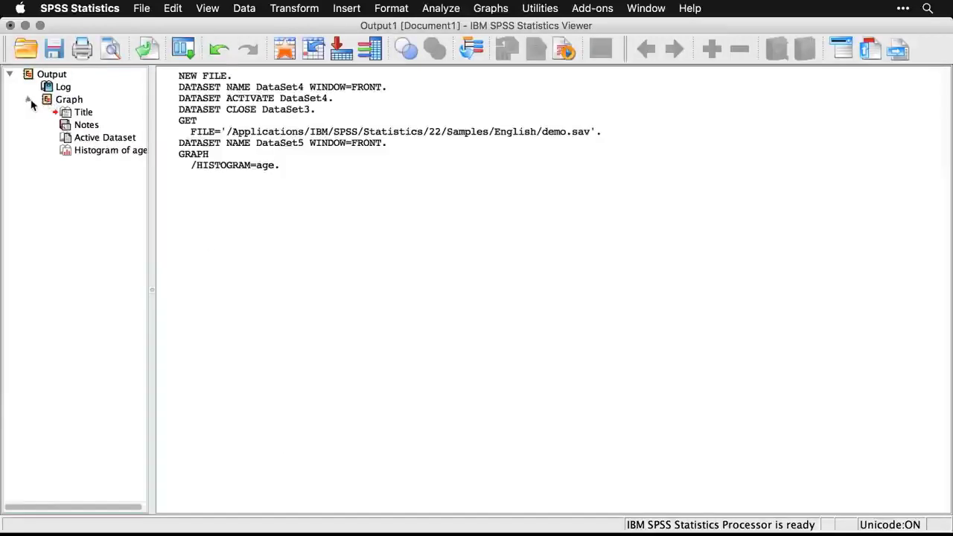
left_click(29, 101)
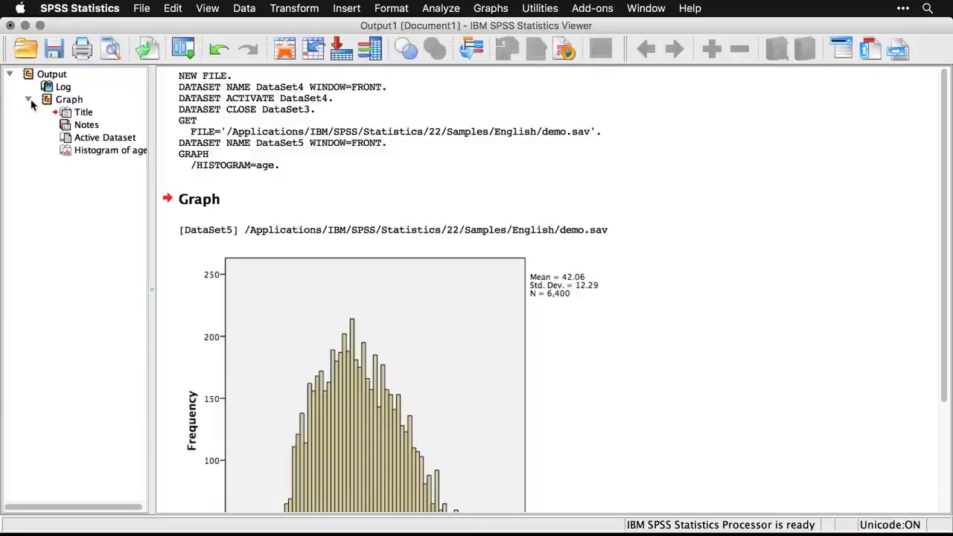
left_click(192, 110)
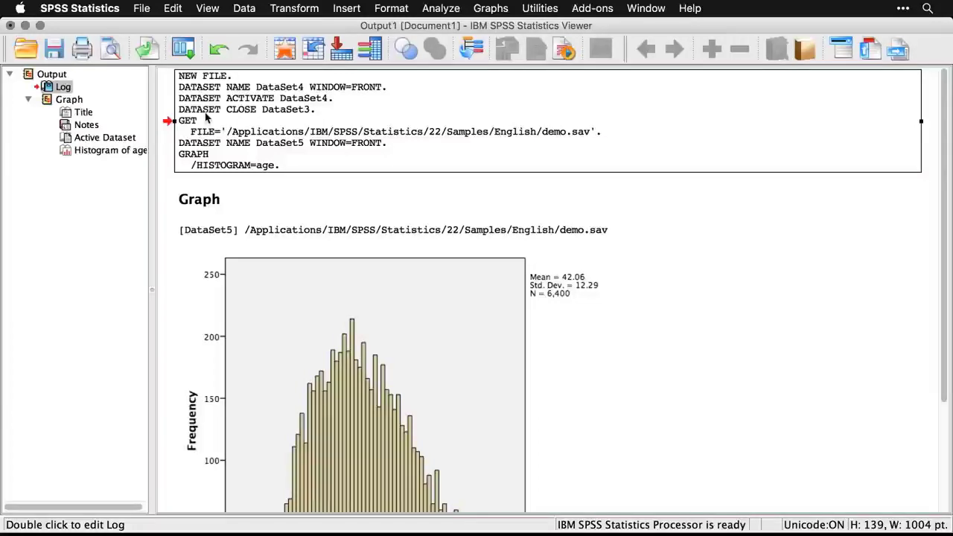
Create a new, empty syntax file from the output viewer.
left_click(142, 9)
mouse_move(149, 26)
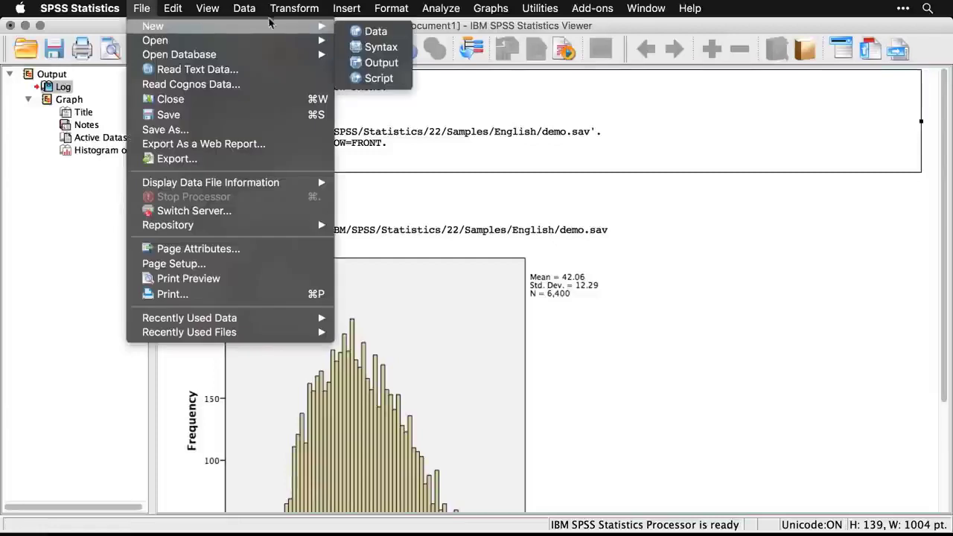
left_click(380, 47)
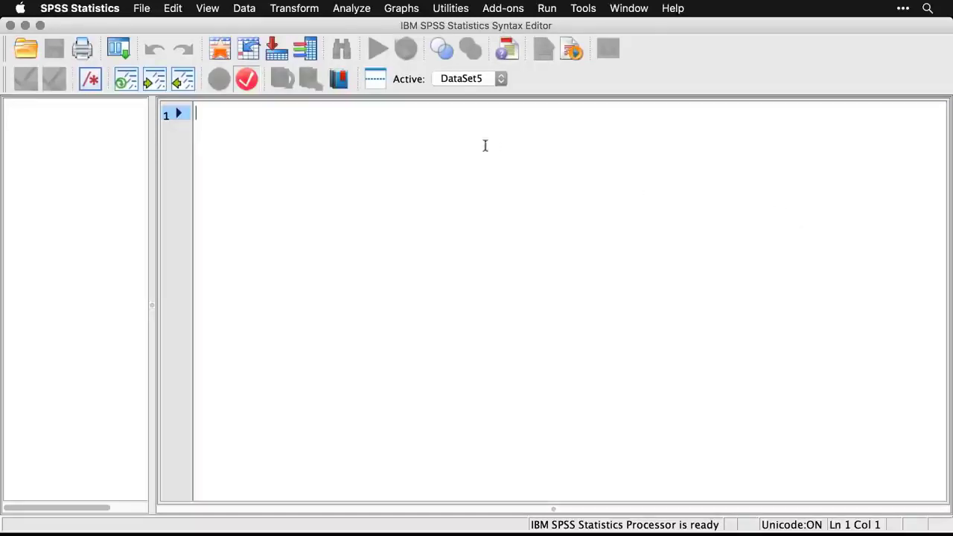
Paste the histogram command for Age in years into the syntax file and run only its GRAPH command.
left_click(129, 77)
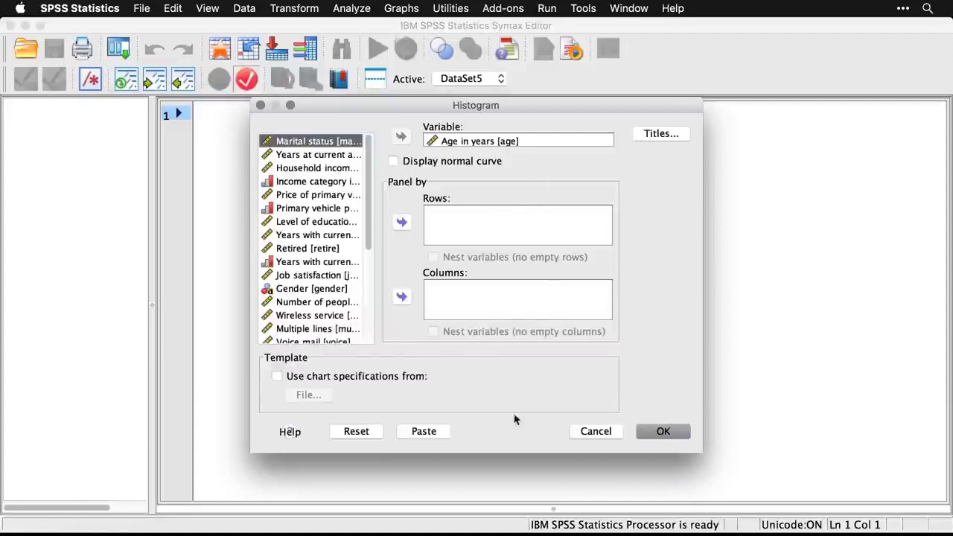
left_click(428, 436)
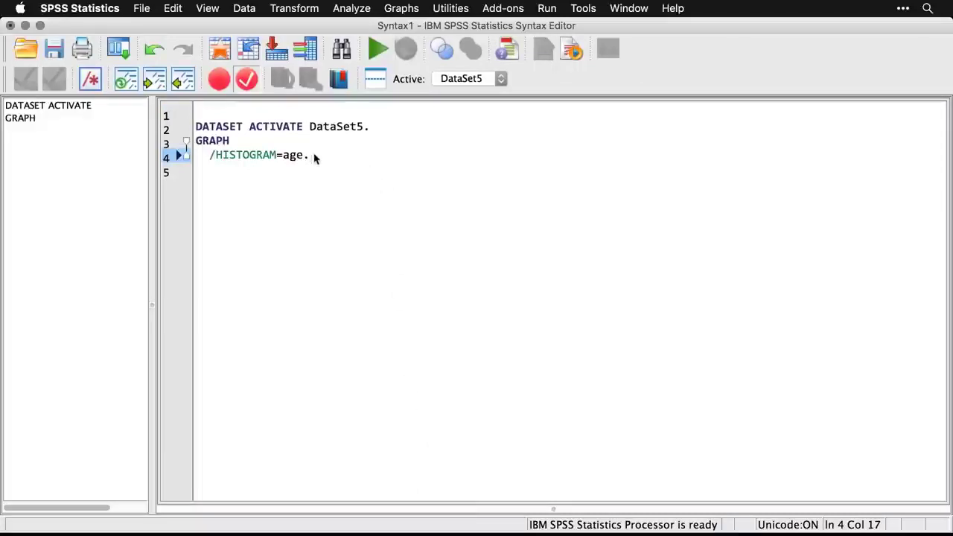
left_click_drag(314, 155, 192, 142)
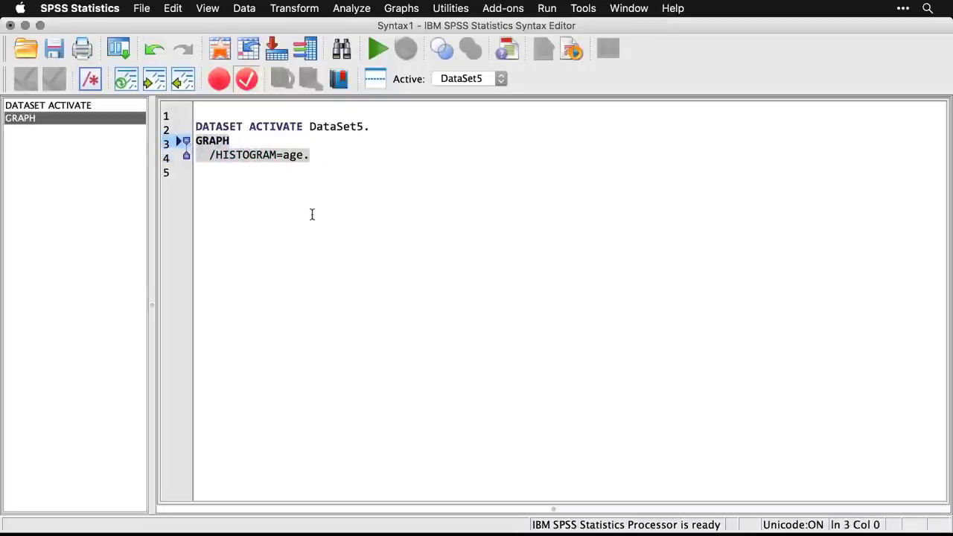
left_click(373, 52)
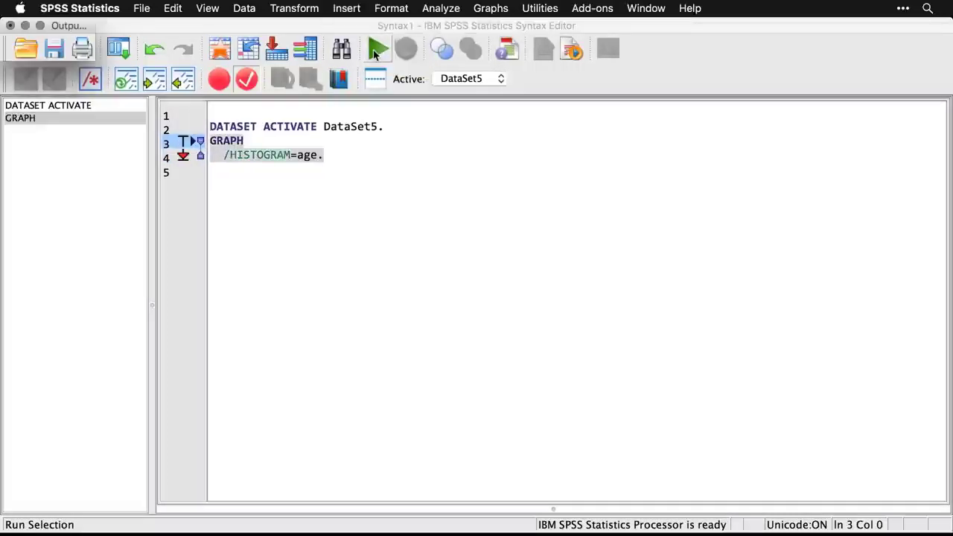
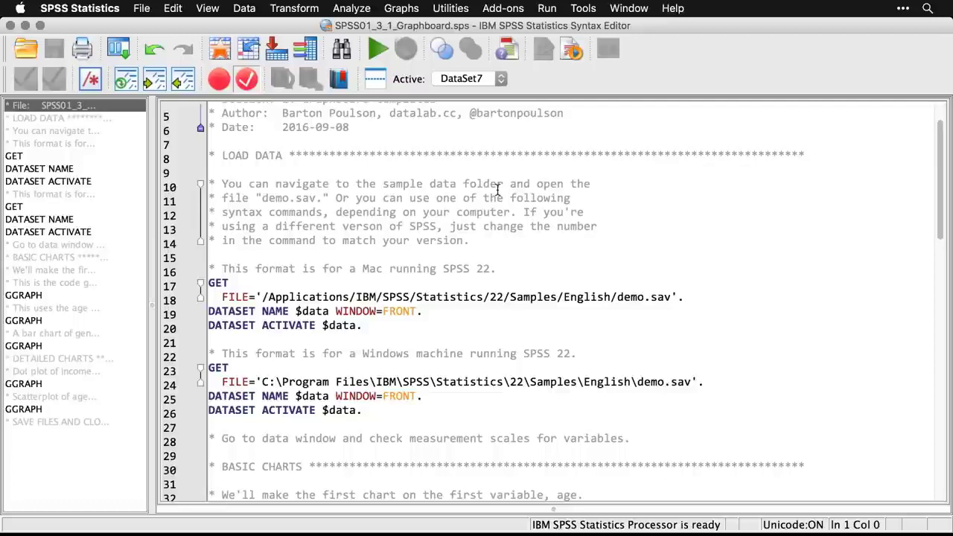
Load demo.sav by running the GET and DATASET commands for a Mac with SPSS 22 in the graphboard syntax file.
left_click(489, 297)
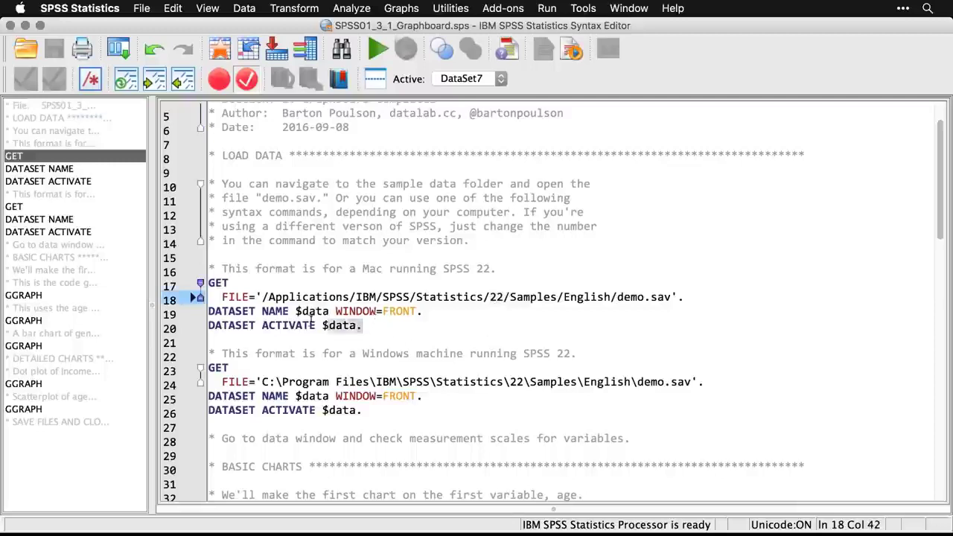
left_click_drag(362, 328, 223, 286)
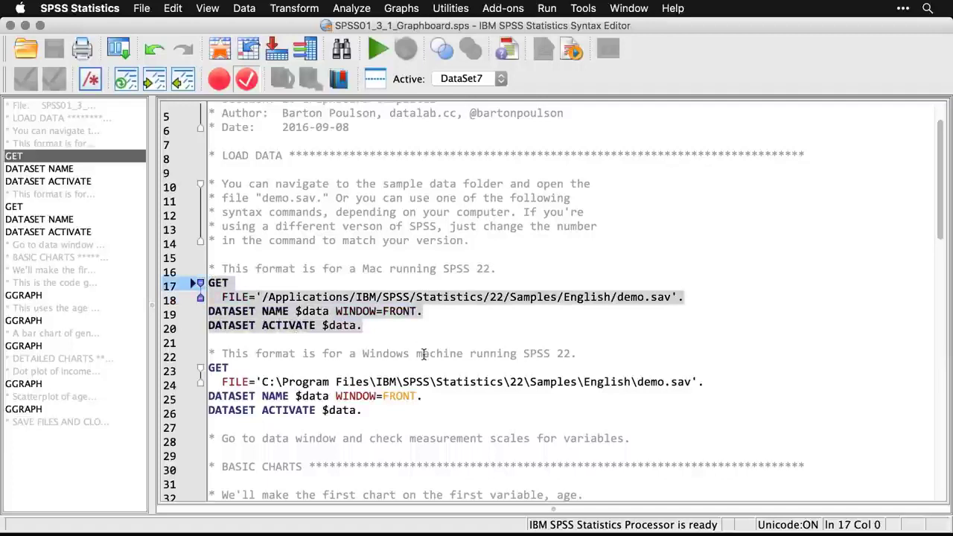
key("super+r")
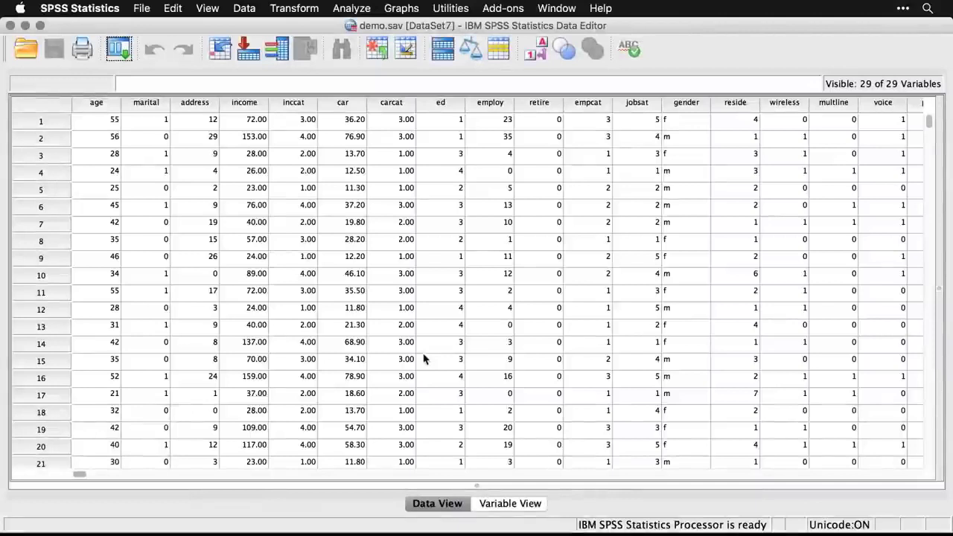
Check the variables' measurement levels in the variable definitions, including the choices for gender, and return to the data view.
left_click(510, 506)
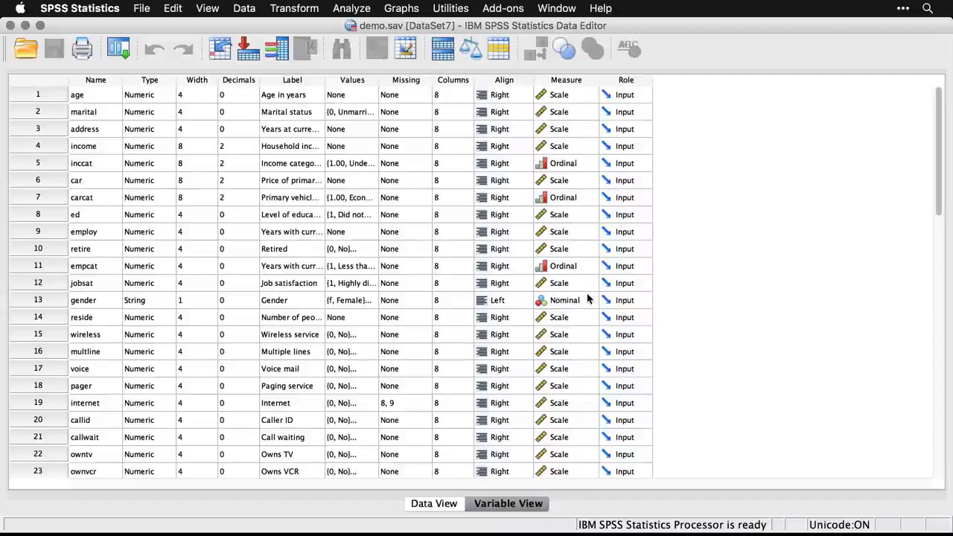
scroll(587, 300, "down", 3)
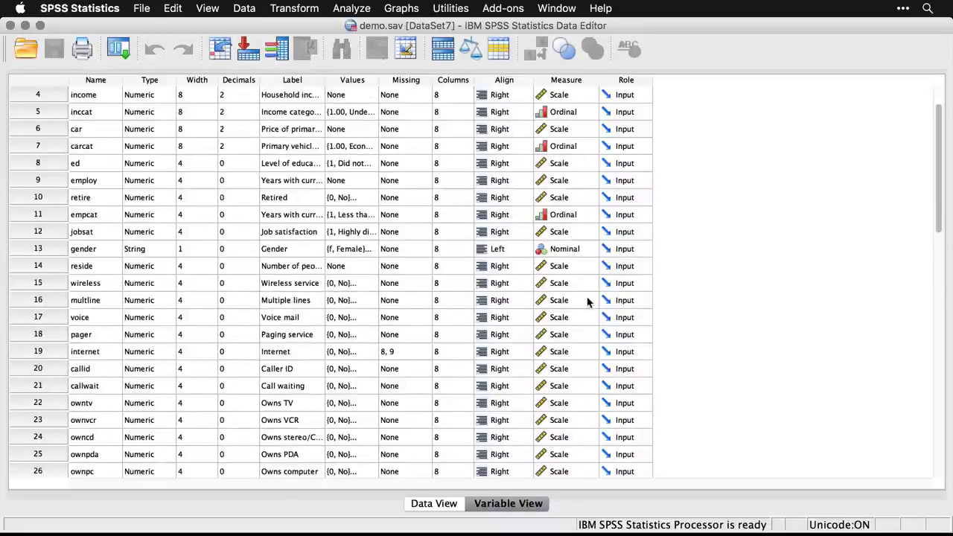
left_click(583, 247)
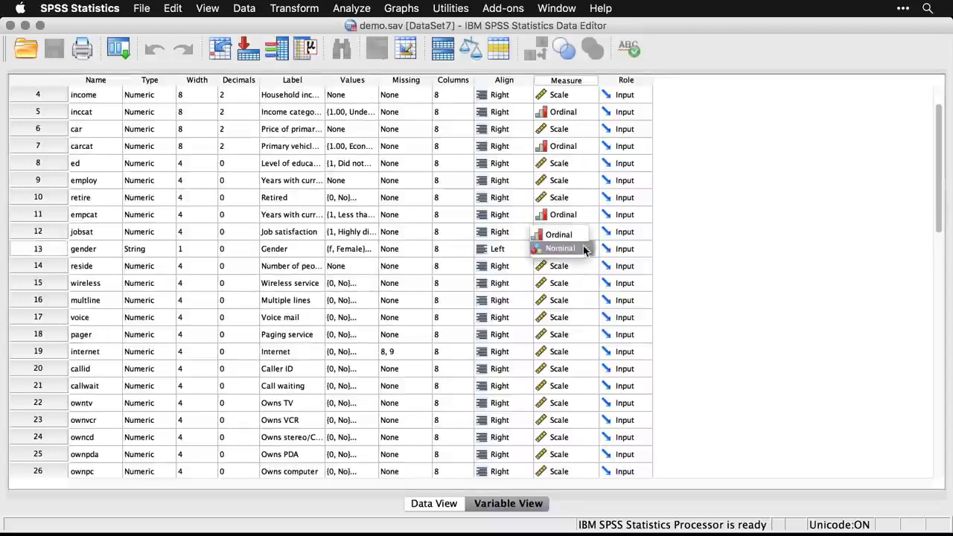
left_click(704, 252)
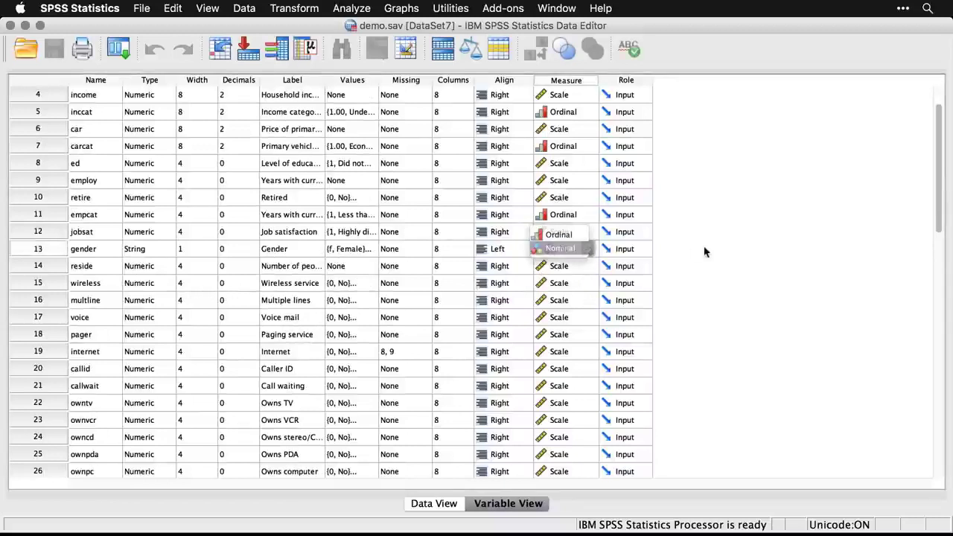
left_click(444, 506)
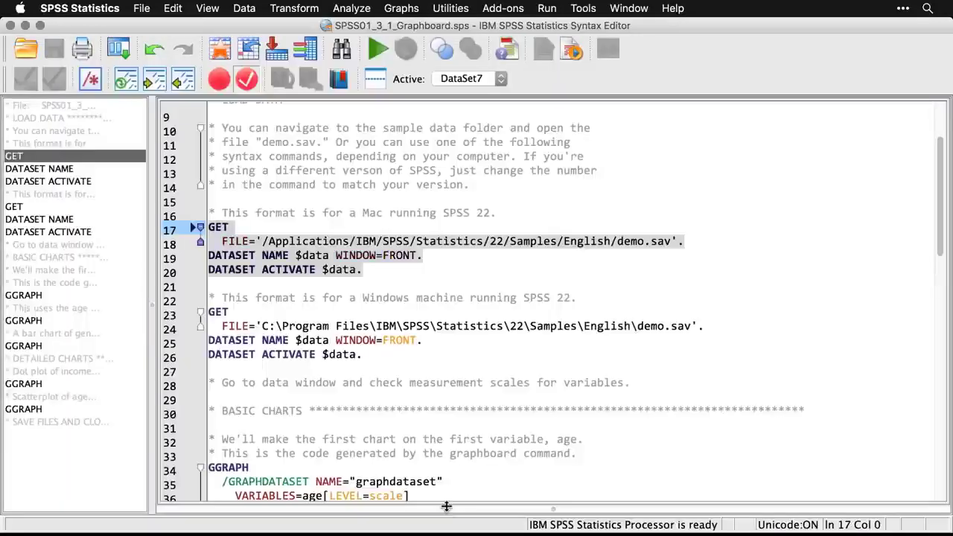
Create a Dot Plot of Age in years with the Graphboard Template Chooser and view the whole chart.
scroll(595, 415, "down", 5)
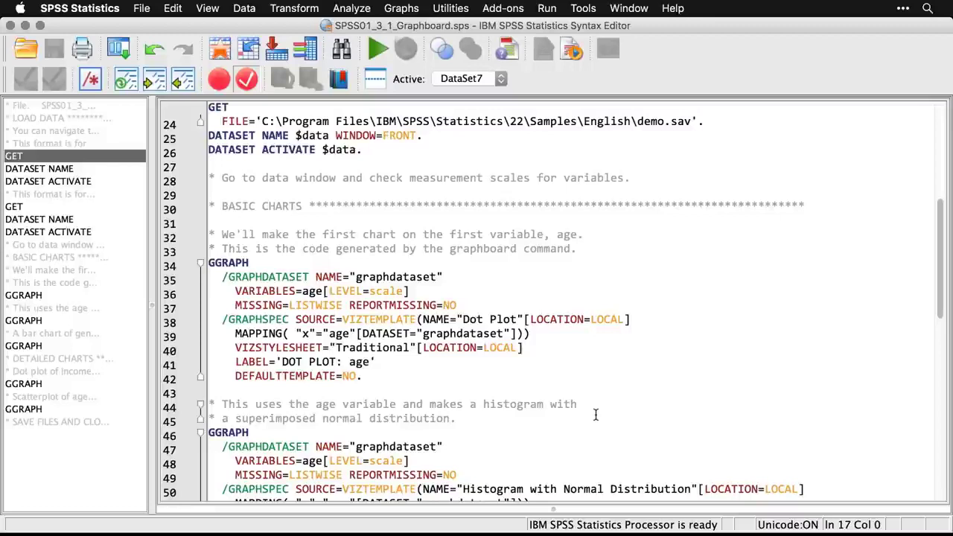
left_click(406, 9)
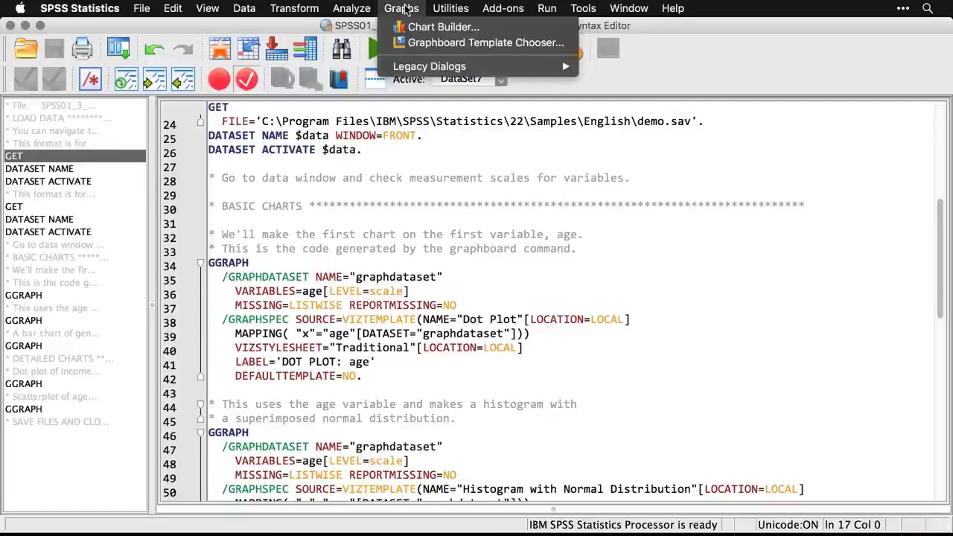
left_click(434, 43)
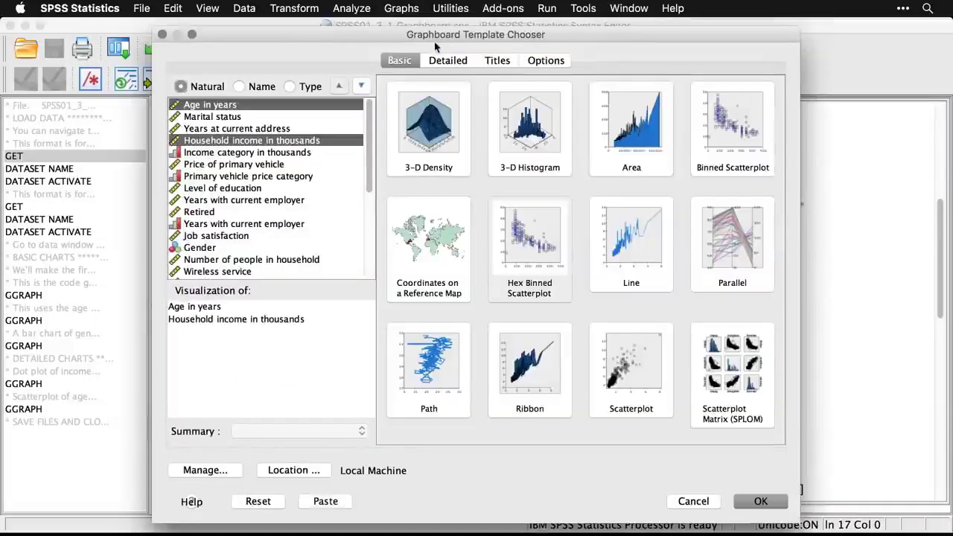
left_click(399, 64)
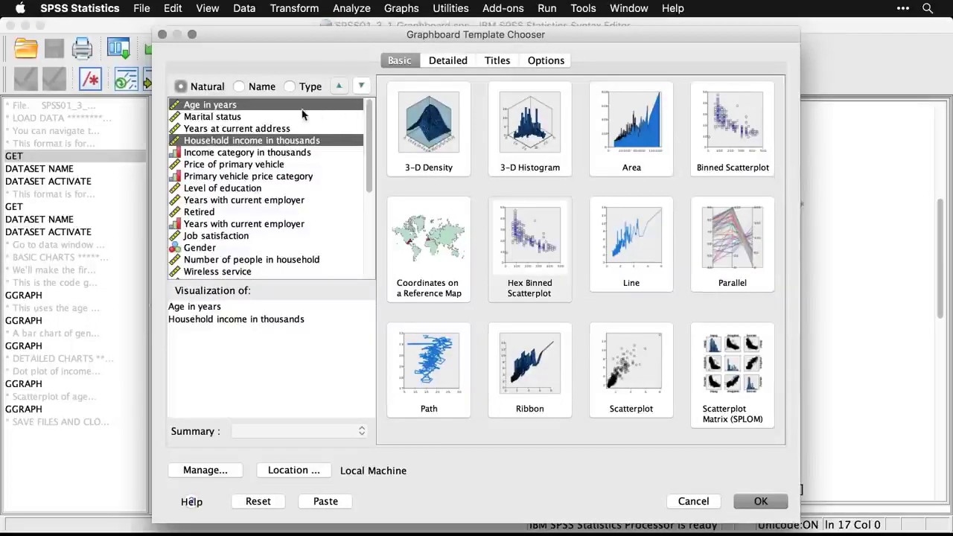
left_click(256, 110)
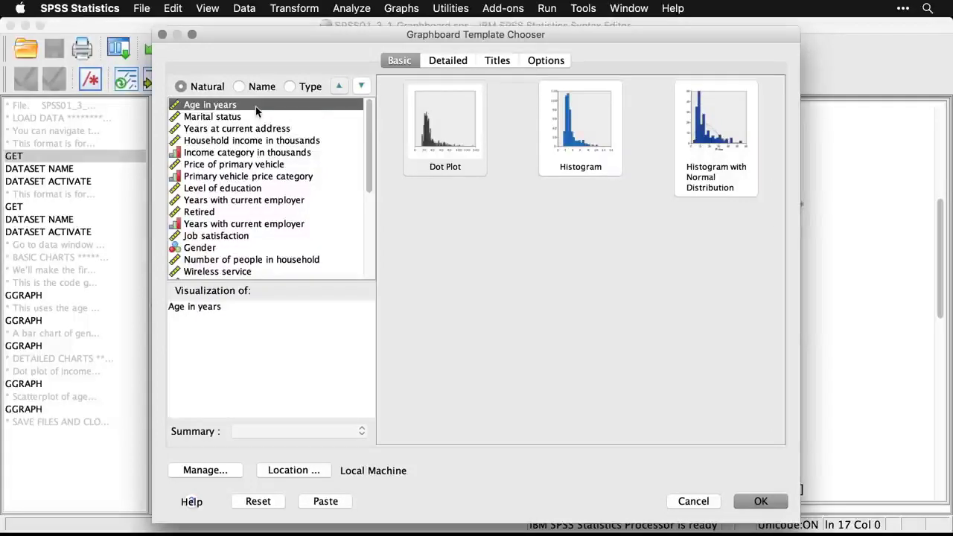
left_click(438, 134)
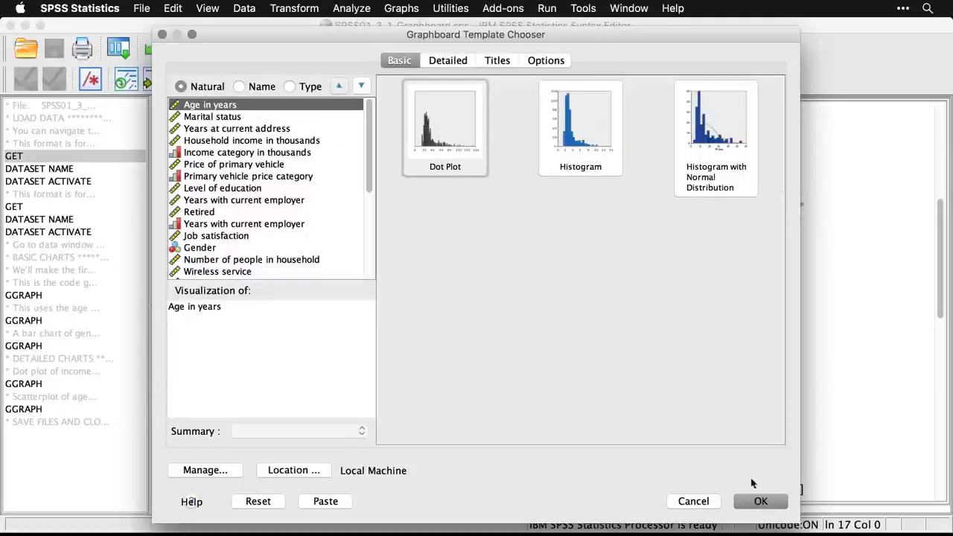
left_click(761, 503)
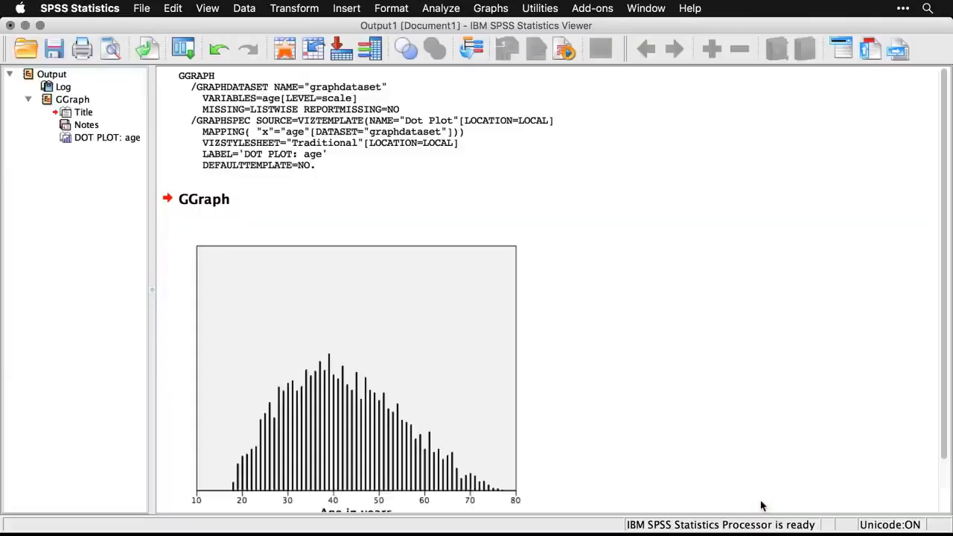
scroll(761, 505, "down", 2)
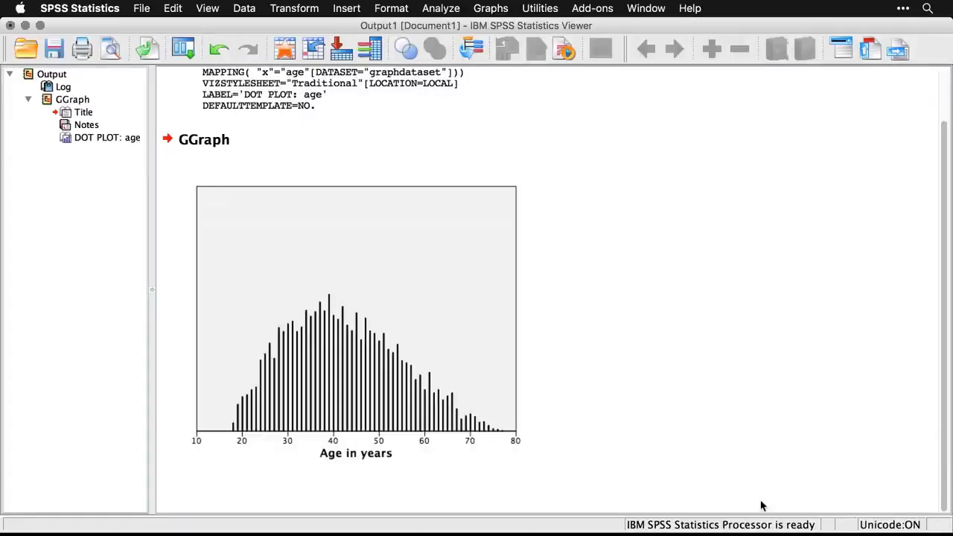
Return to the syntax file and create a Histogram with Normal Distribution of Age in years from the graphboard templates.
key("super+grave")
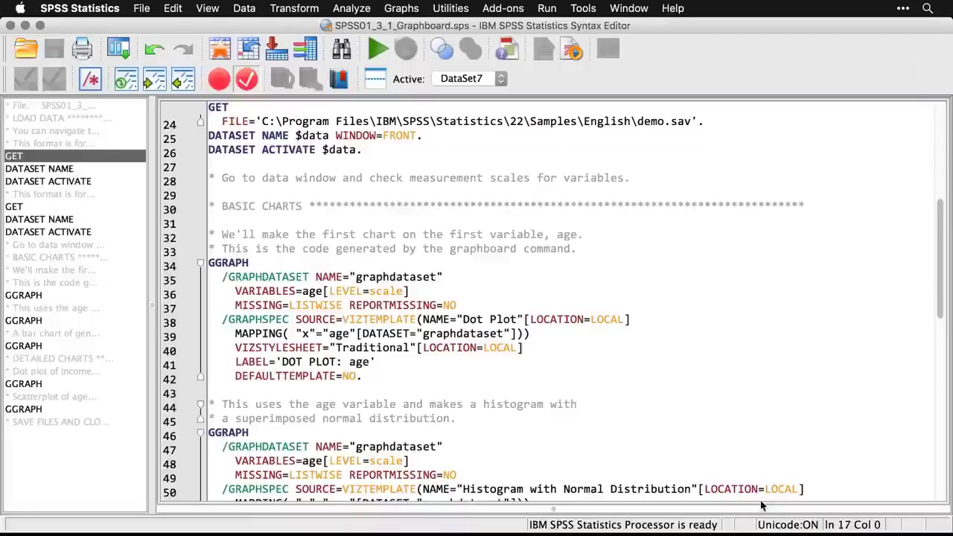
scroll(712, 390, "down", 2)
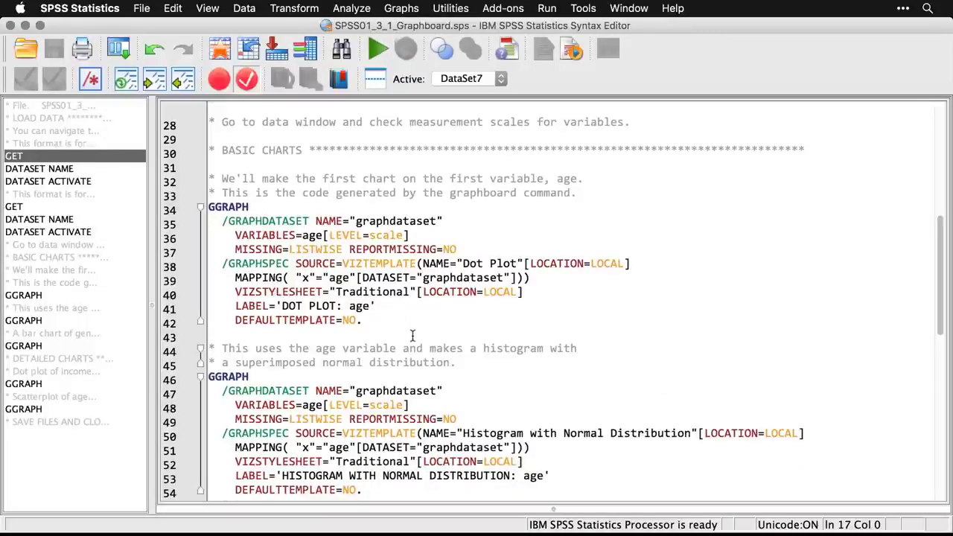
scroll(413, 336, "down", 3)
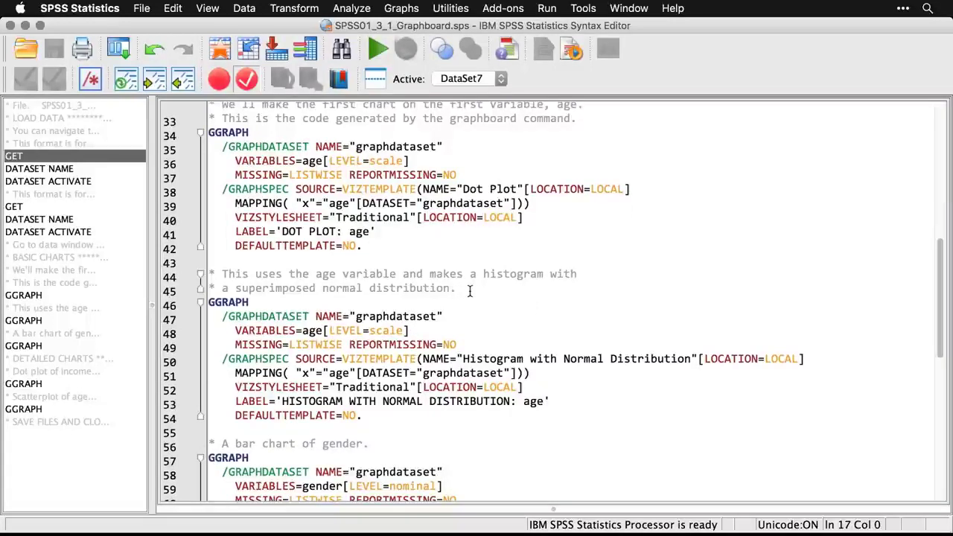
left_click(402, 8)
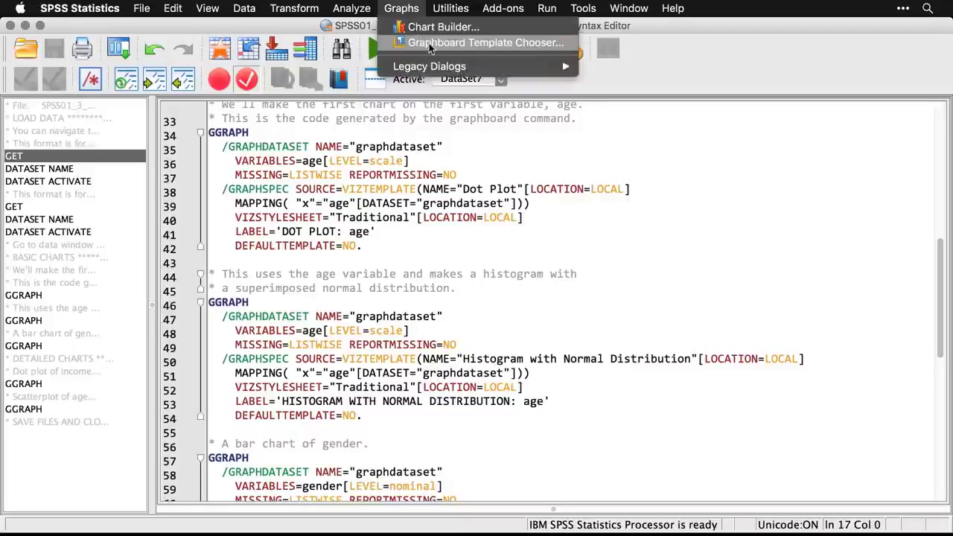
left_click(407, 43)
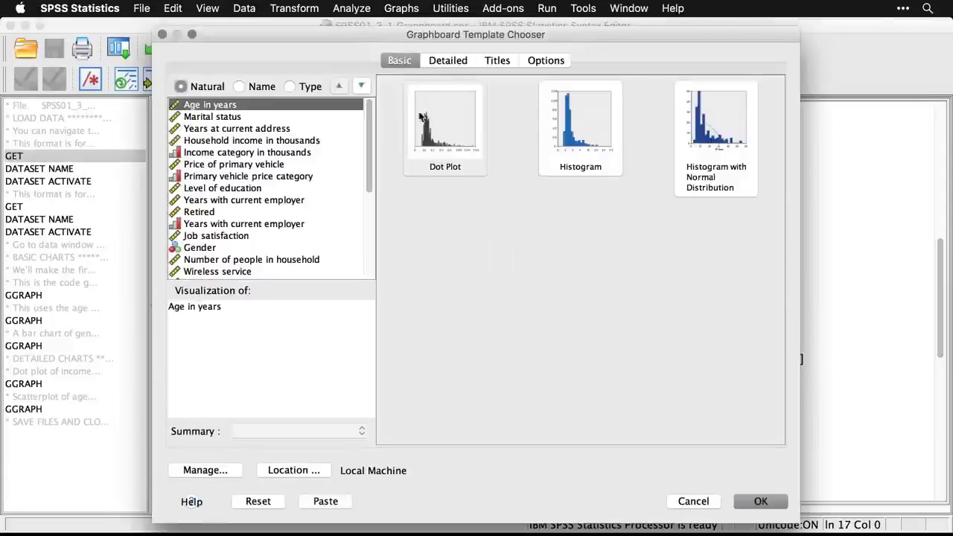
left_click(713, 145)
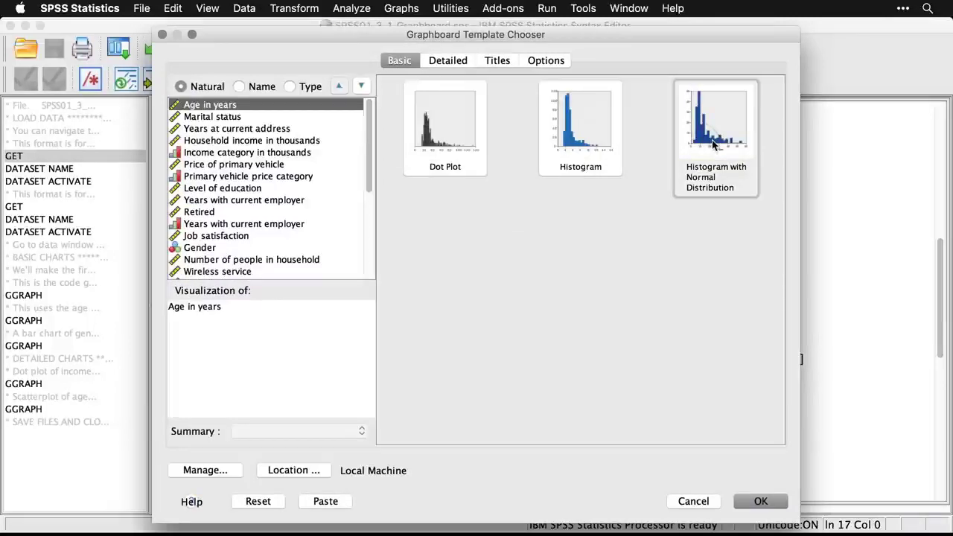
left_click(761, 502)
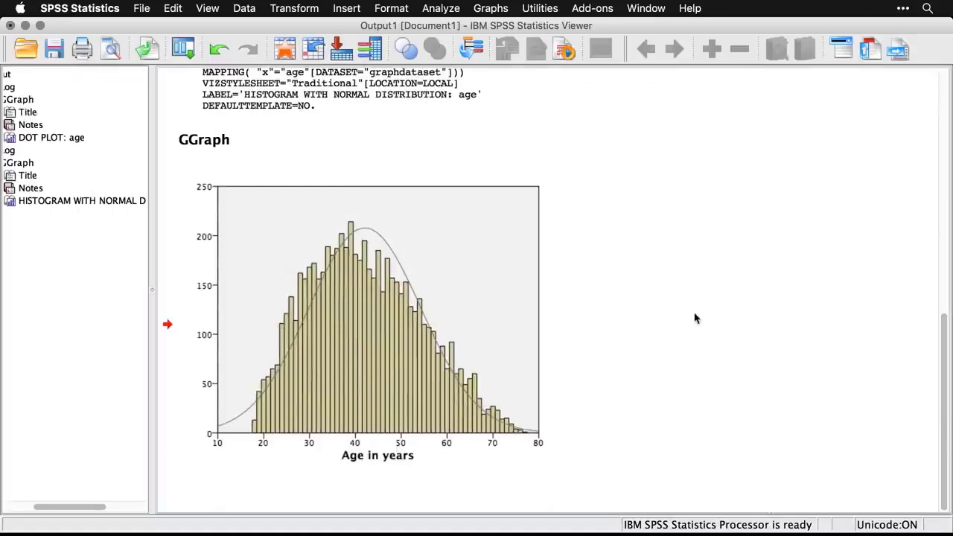
Return to the syntax file and create a Bar of Counts chart for Gender from the graphboard templates.
key("super+grave")
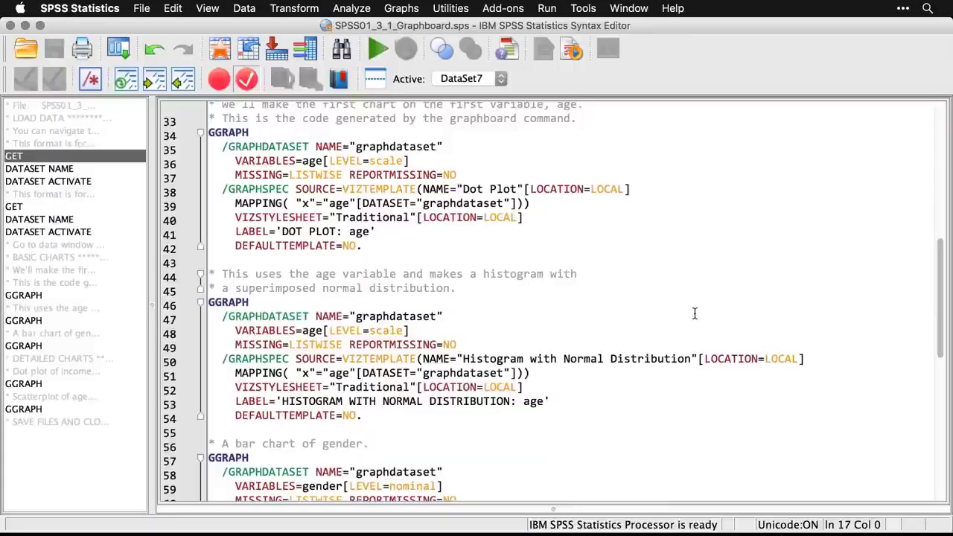
scroll(695, 314, "down", 5)
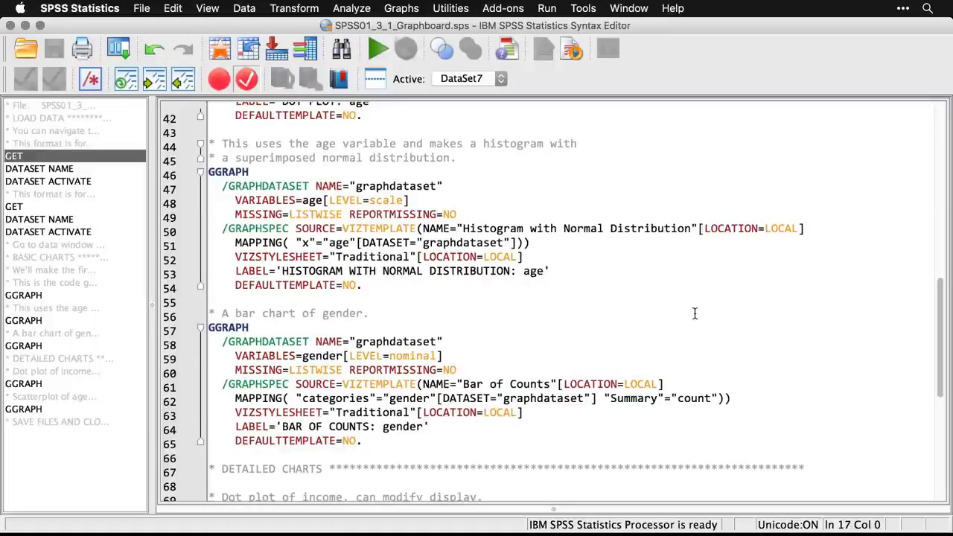
left_click(404, 9)
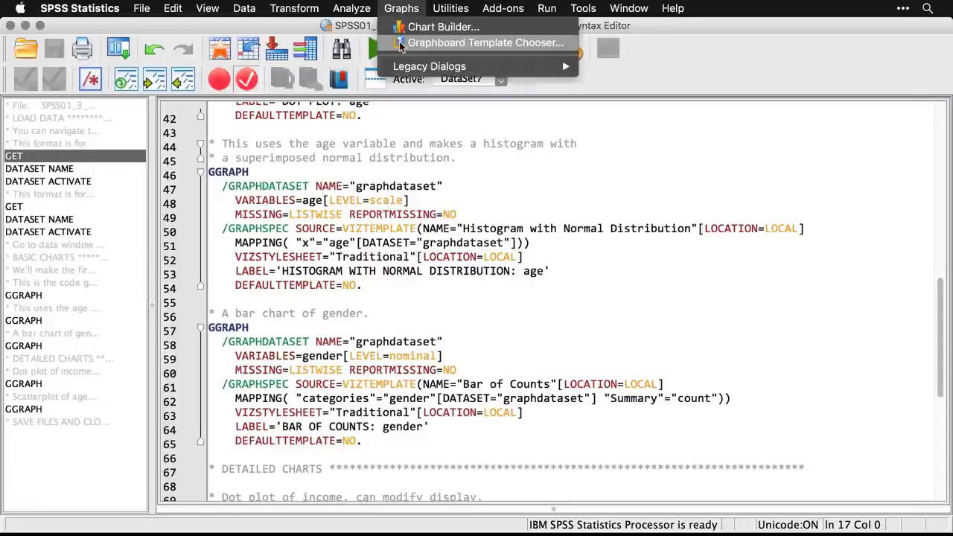
left_click(402, 43)
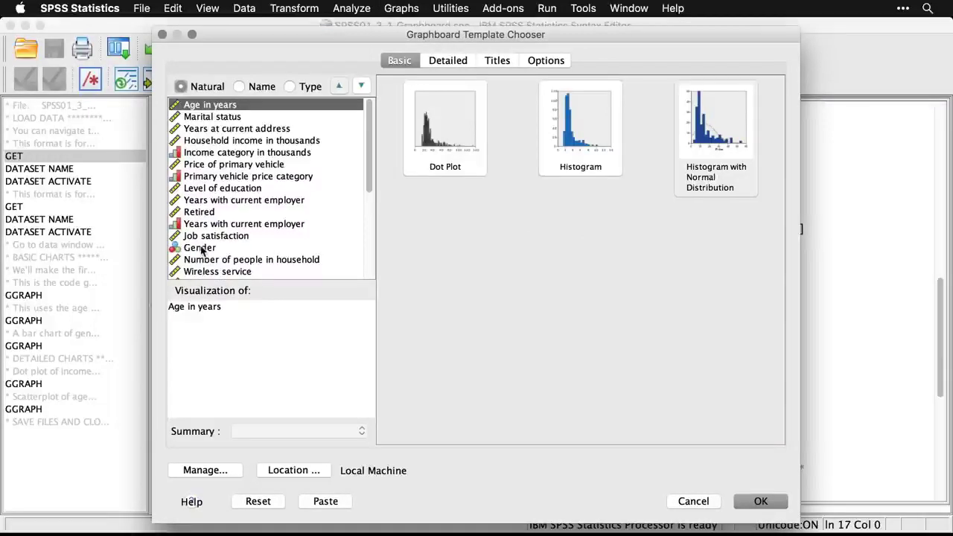
left_click(202, 249)
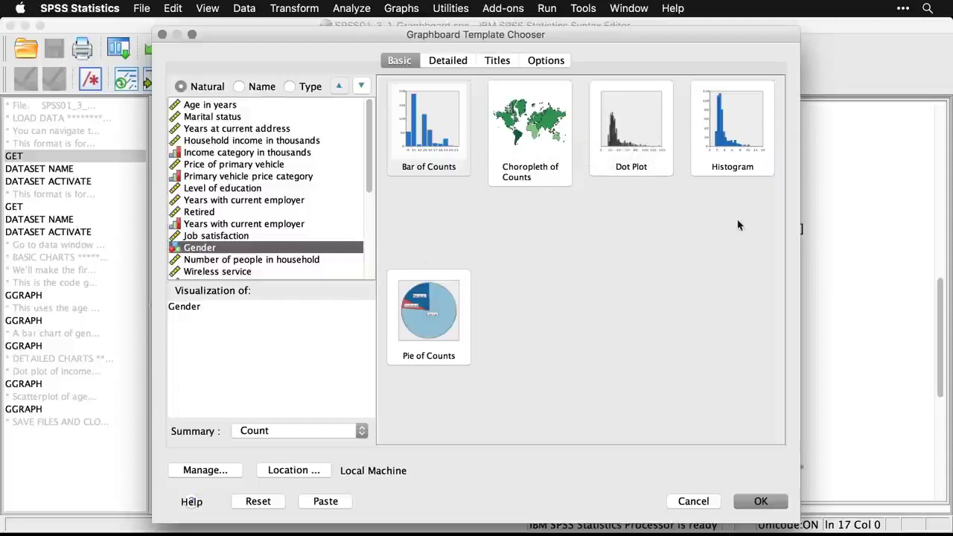
left_click(426, 138)
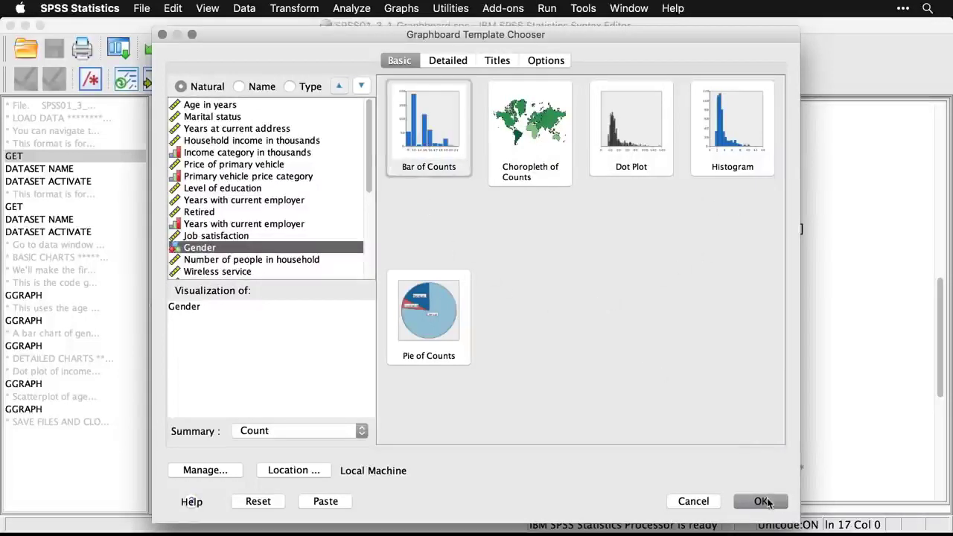
left_click(761, 501)
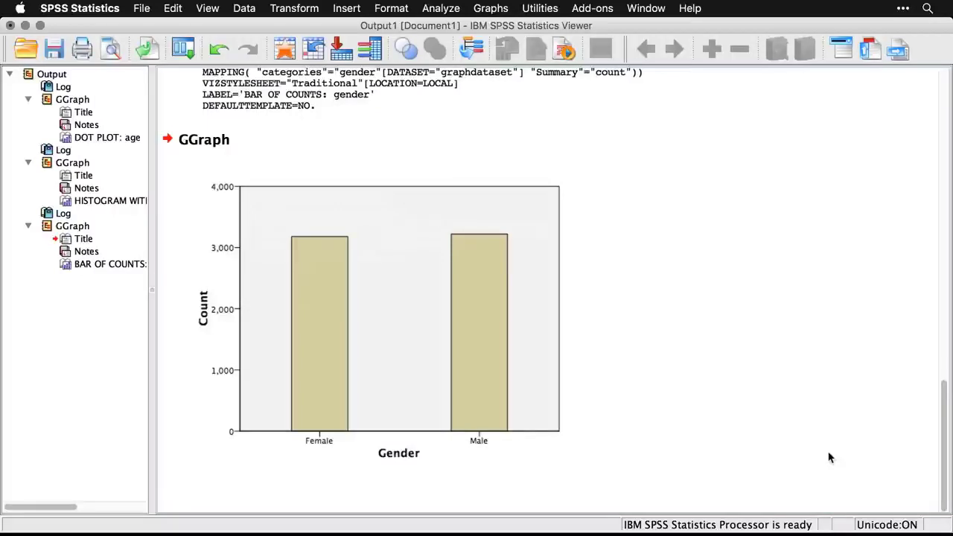
Return to the syntax file's detailed charts section and choose Dot Plot as the detailed visualization type in the Graphboard Template Chooser.
key("super+grave")
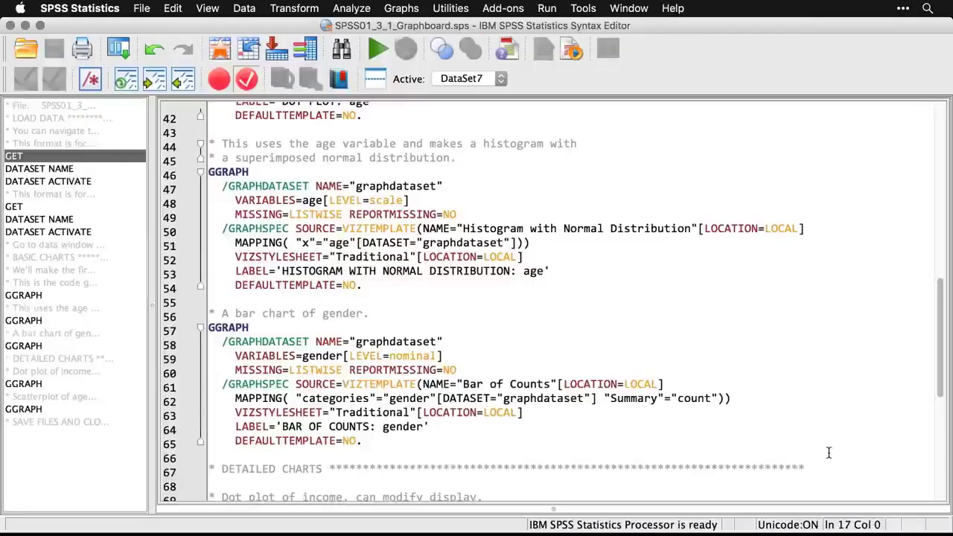
scroll(829, 453, "down", 3)
scroll(829, 453, "down", 2)
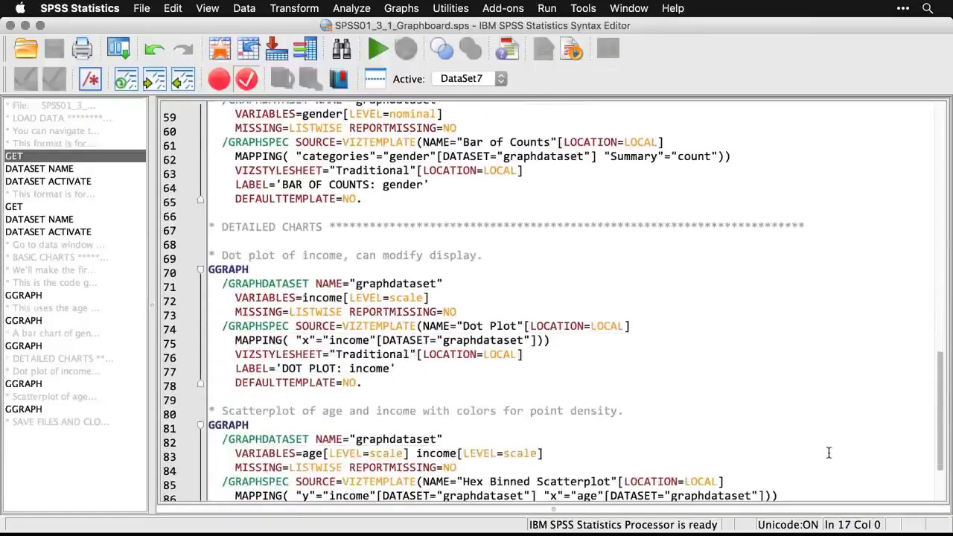
scroll(829, 452, "down", 1)
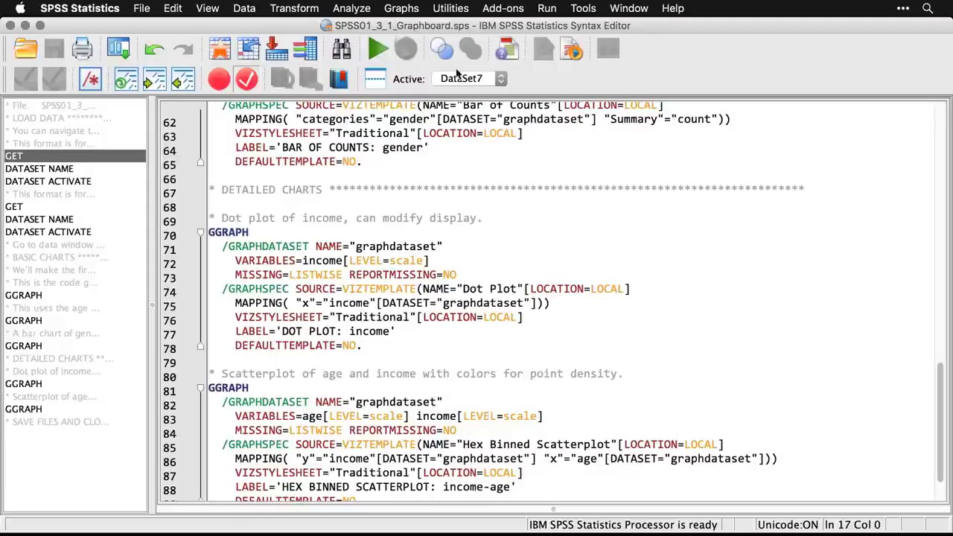
left_click(388, 6)
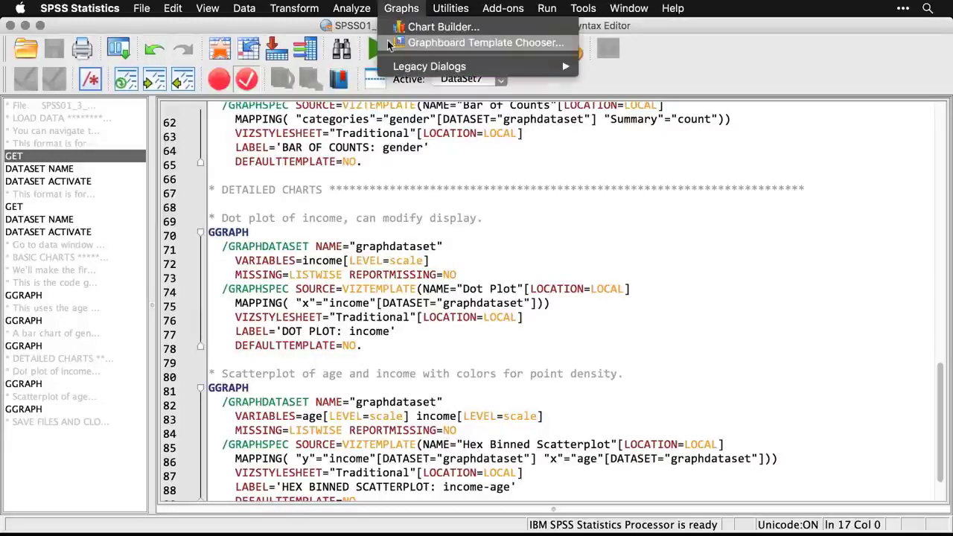
left_click(387, 42)
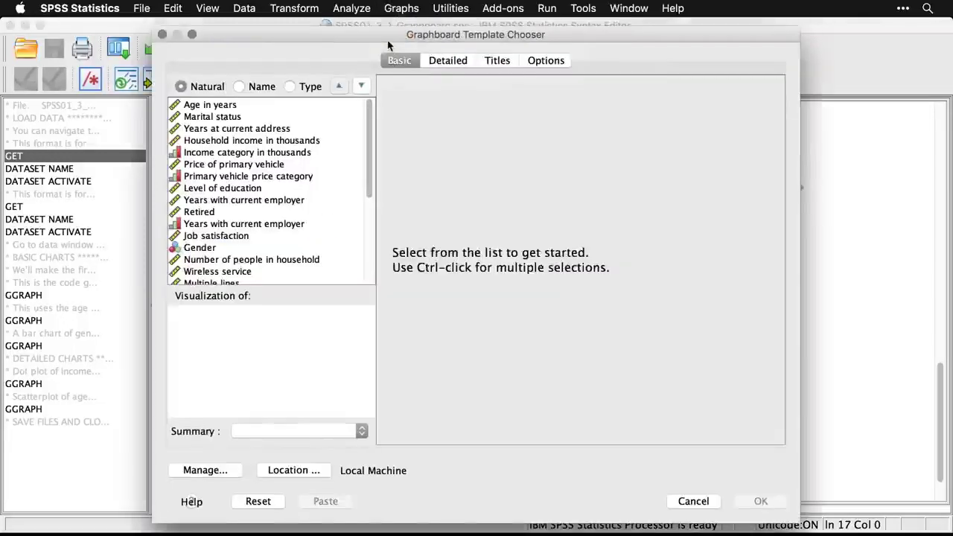
left_click(467, 67)
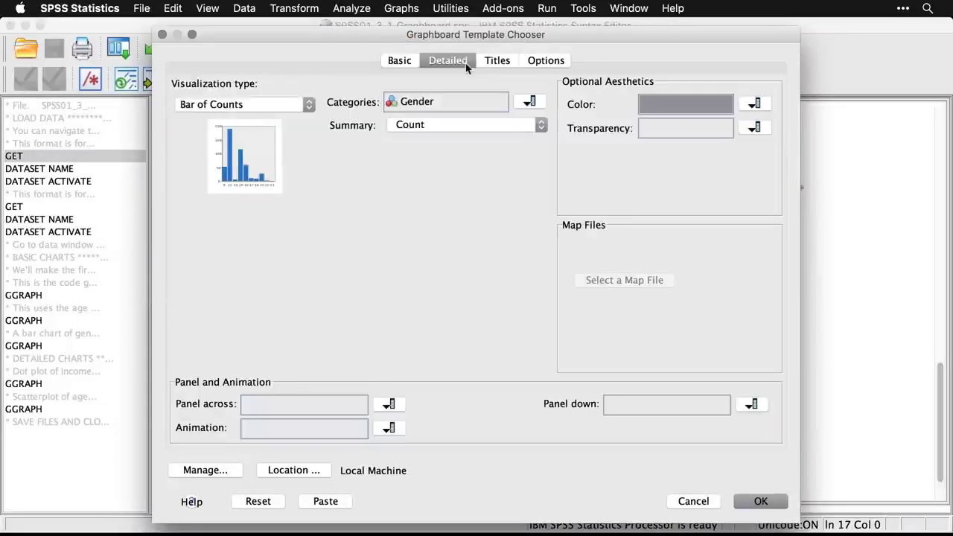
left_click(300, 110)
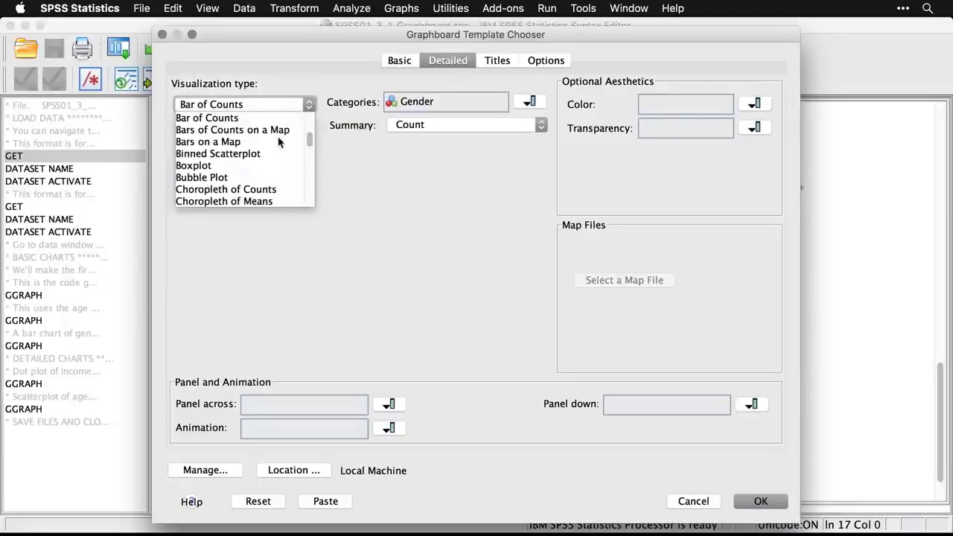
scroll(278, 142, "down", 1)
scroll(279, 141, "down", 3)
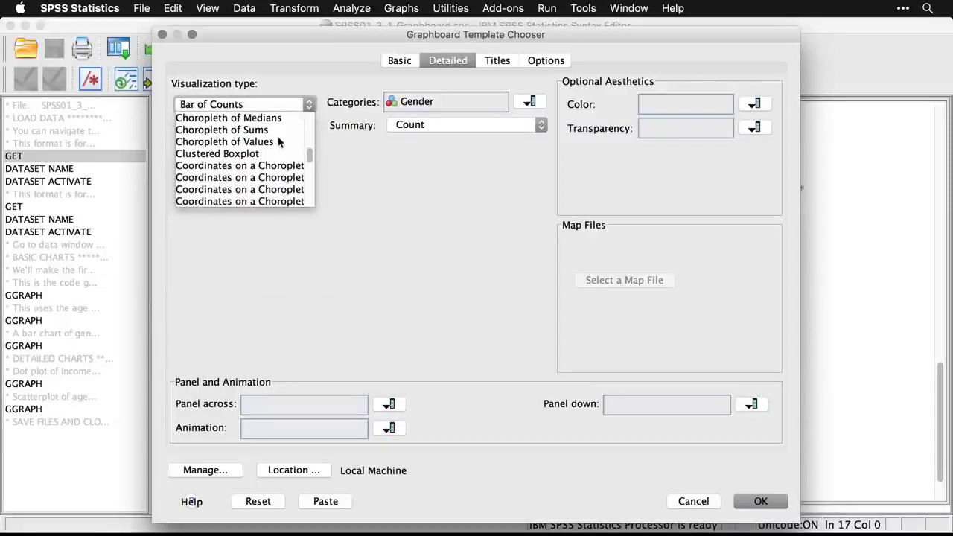
scroll(278, 141, "down", 3)
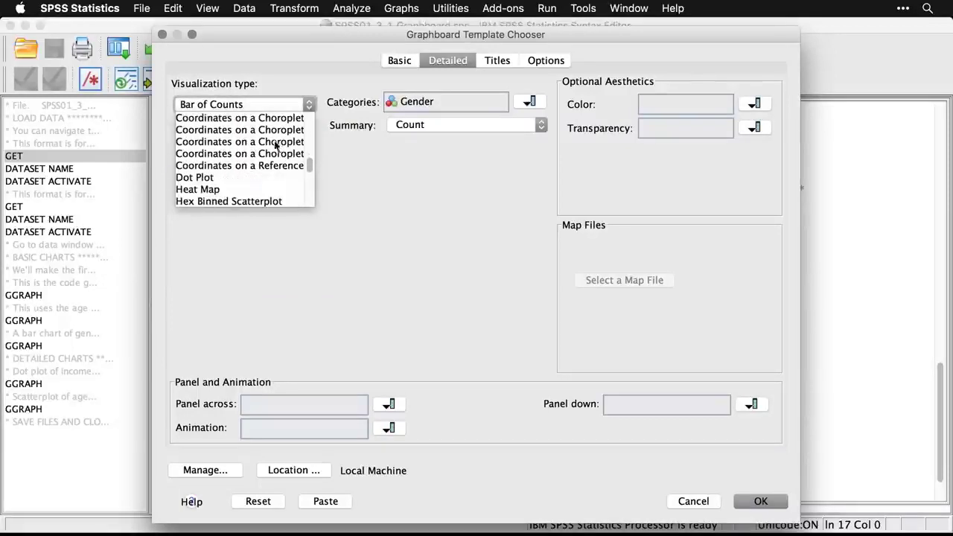
left_click(205, 178)
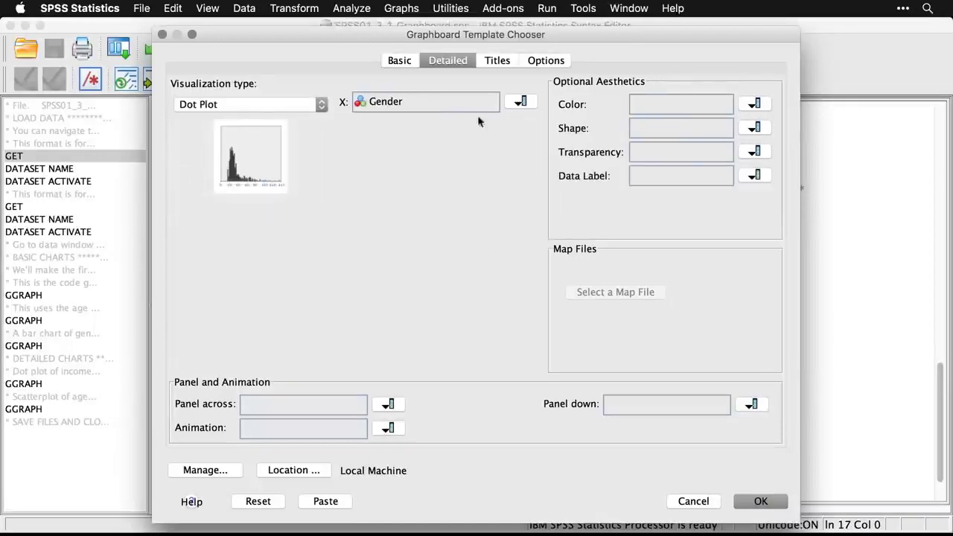
Assign Household income in thousands to the dot plot's X variable and create the chart.
left_click(519, 104)
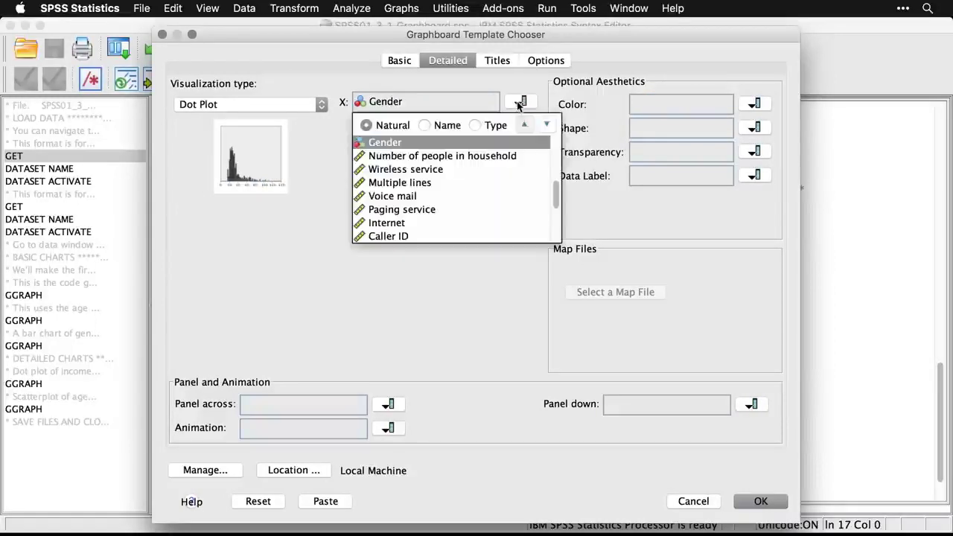
left_click(554, 162)
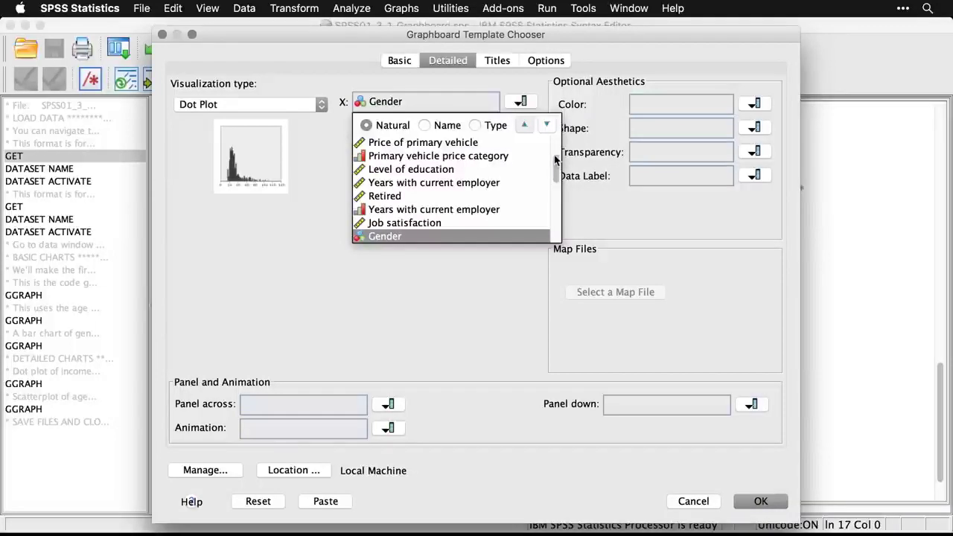
left_click_drag(554, 162, 554, 147)
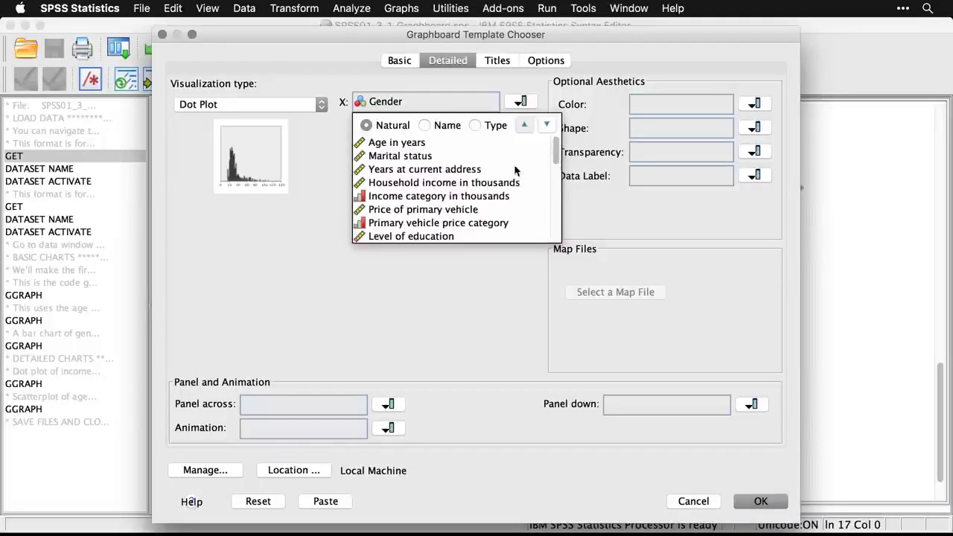
left_click(485, 186)
left_click(484, 185)
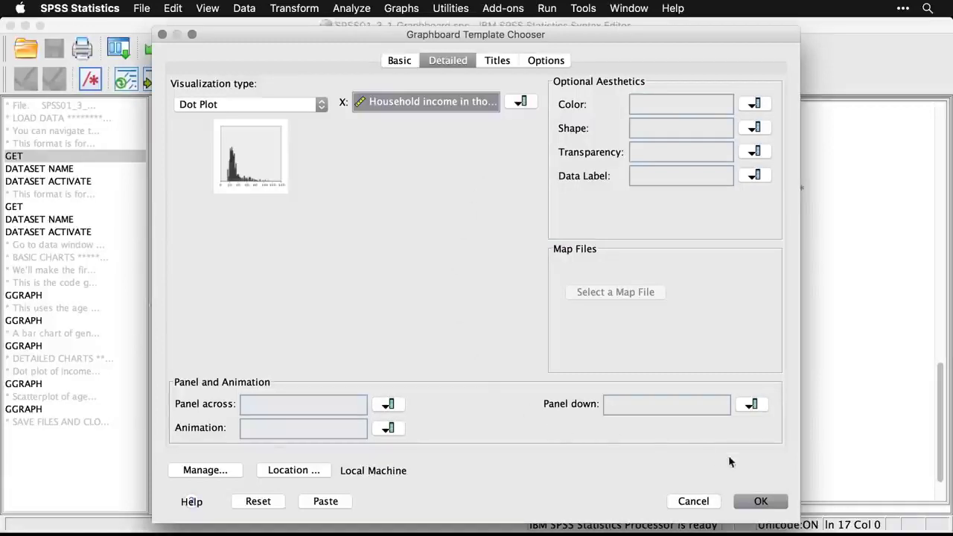
left_click(761, 500)
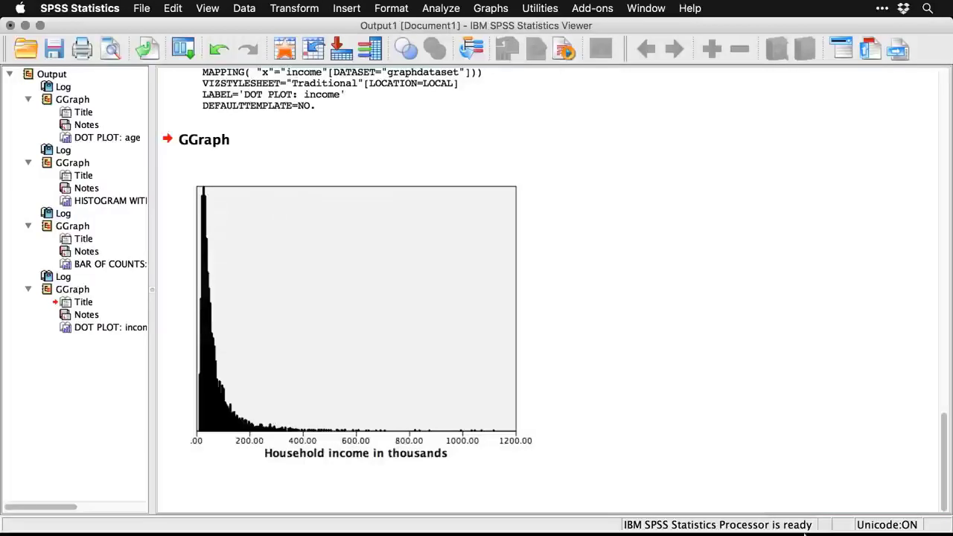
Open the income dot plot in the Graphboard Editor and set the horizontal axis labels' minimum decimal digits to 0.
left_click(525, 443)
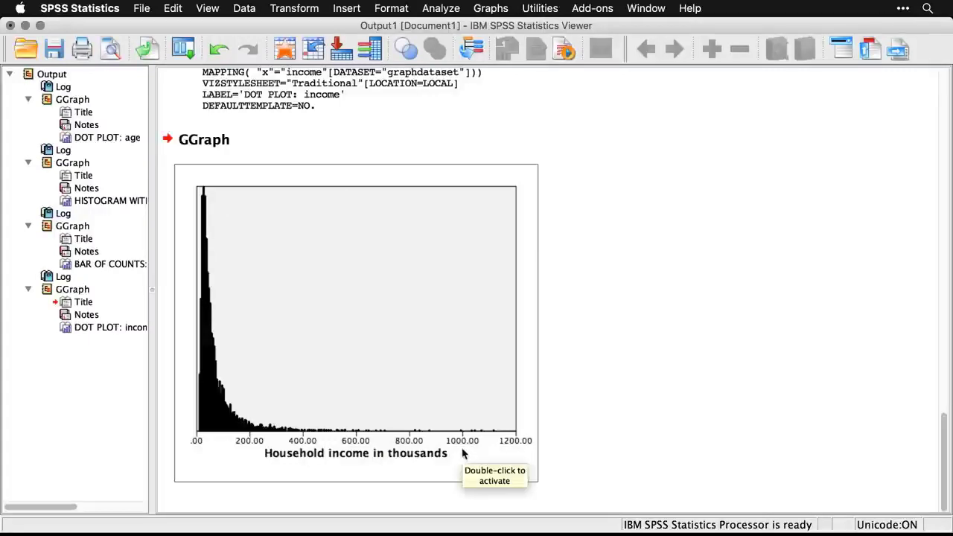
double_click(231, 409)
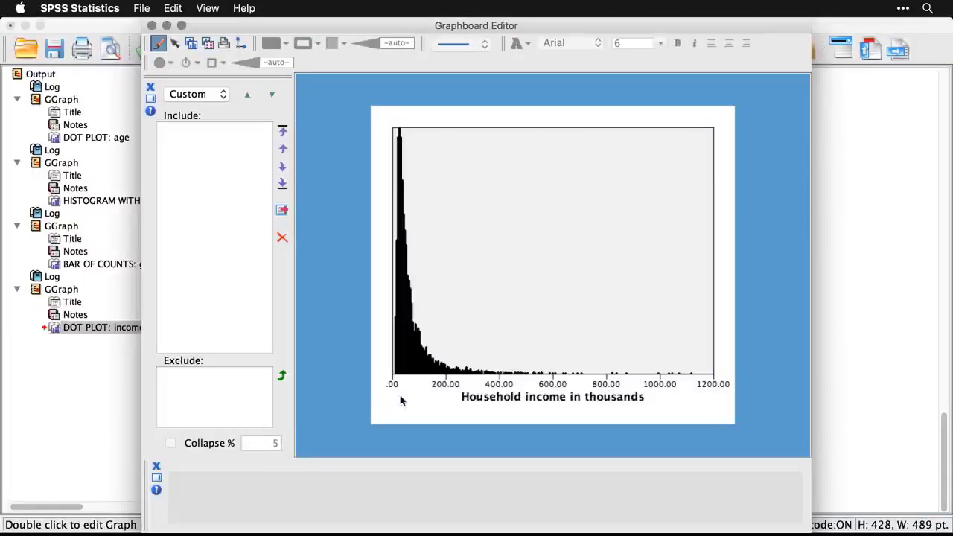
left_click(447, 384)
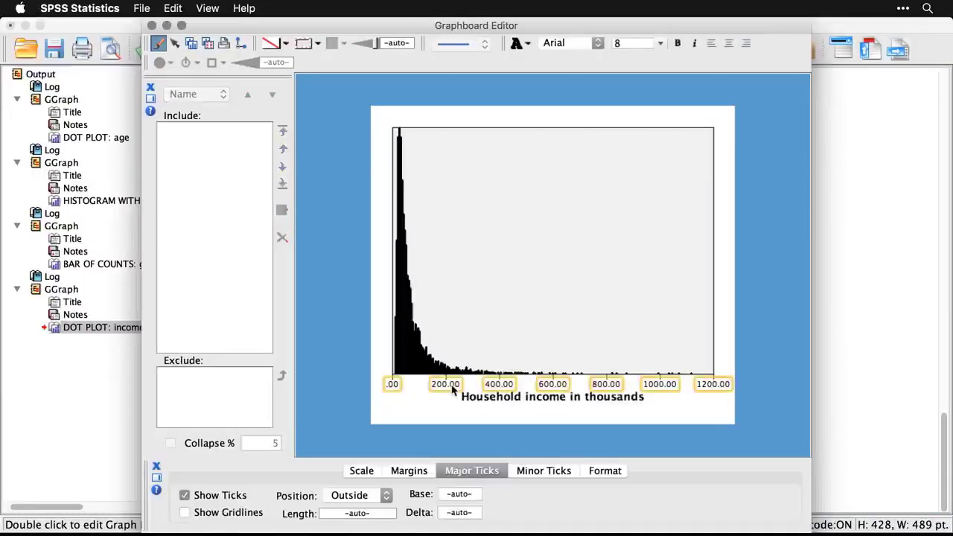
left_click(603, 472)
left_click(570, 494)
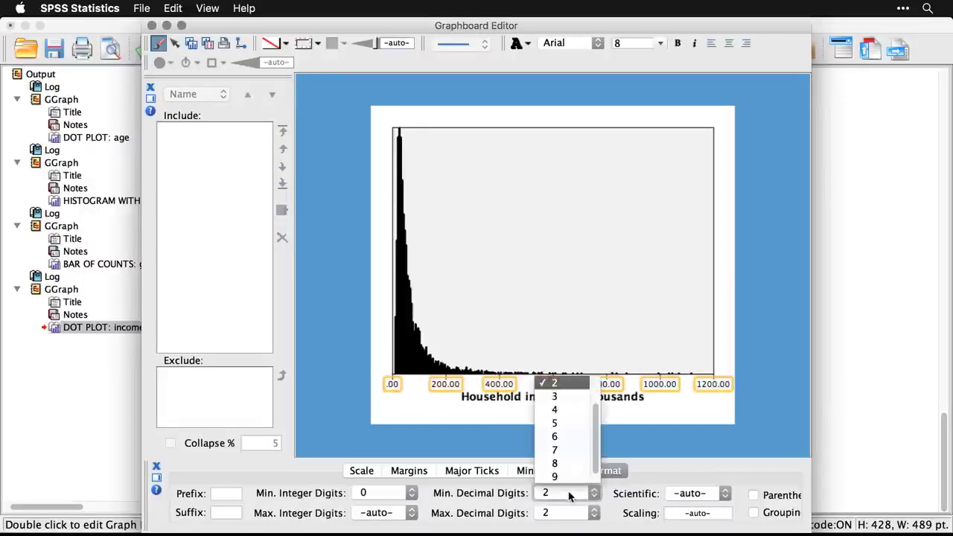
scroll(593, 402, "up", 3)
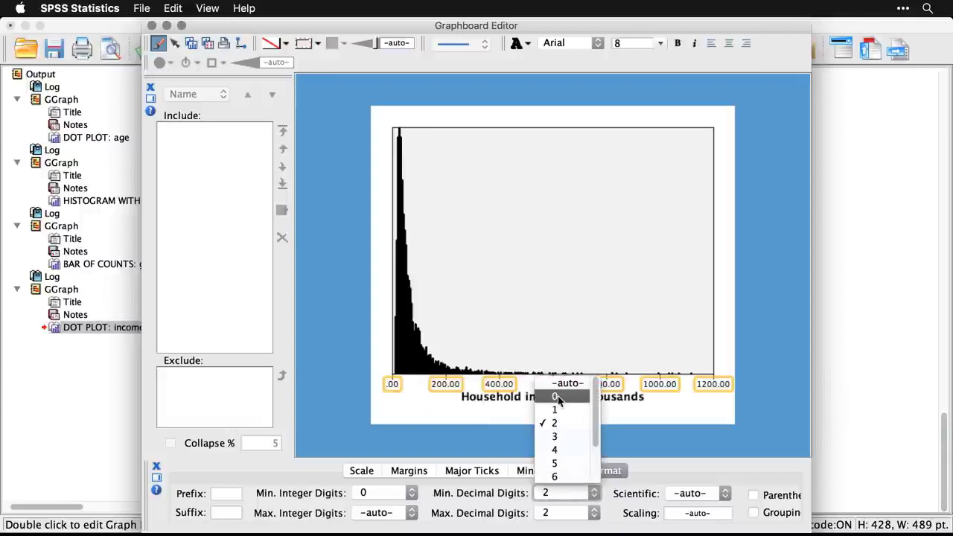
left_click(558, 399)
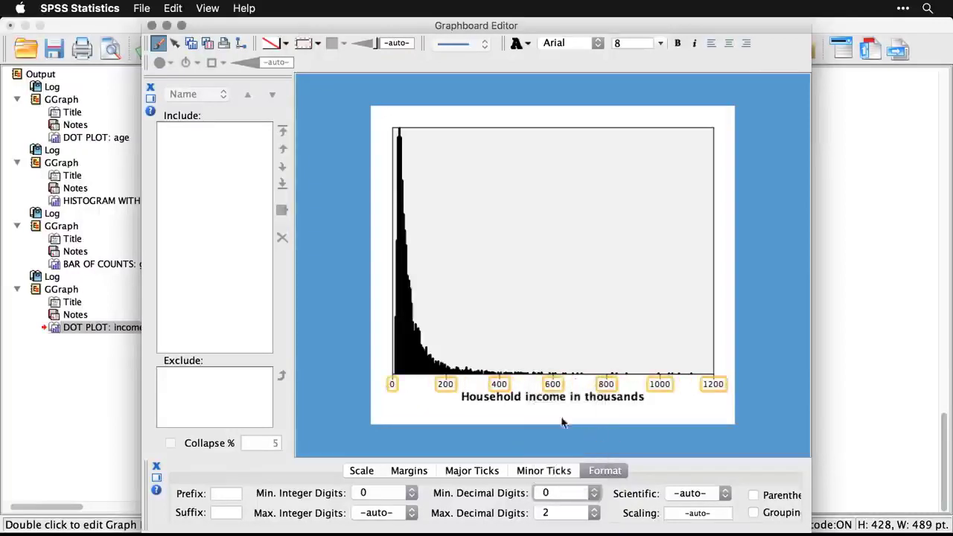
Change the modifier of the income dot plot's points to Dodge and clear the selection to view the chart.
left_click(408, 352)
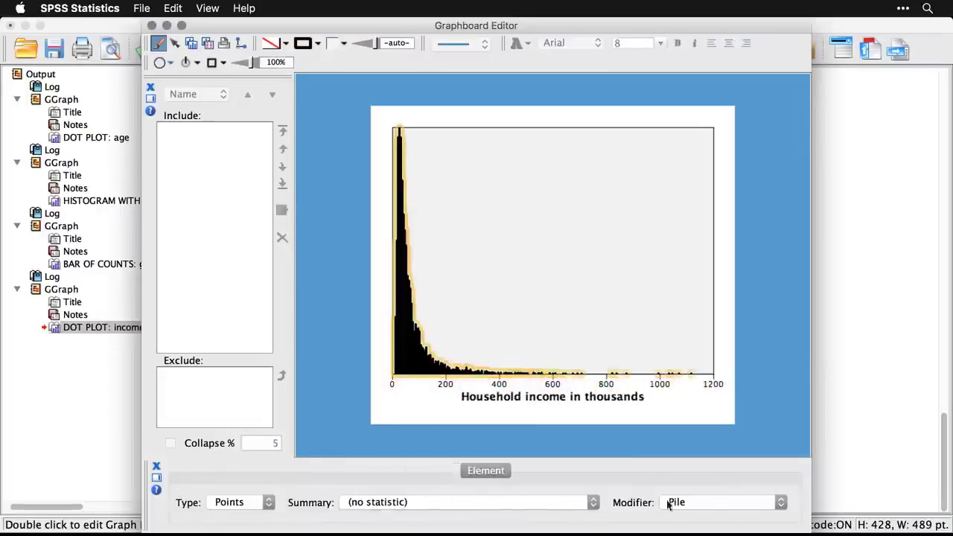
left_click(763, 509)
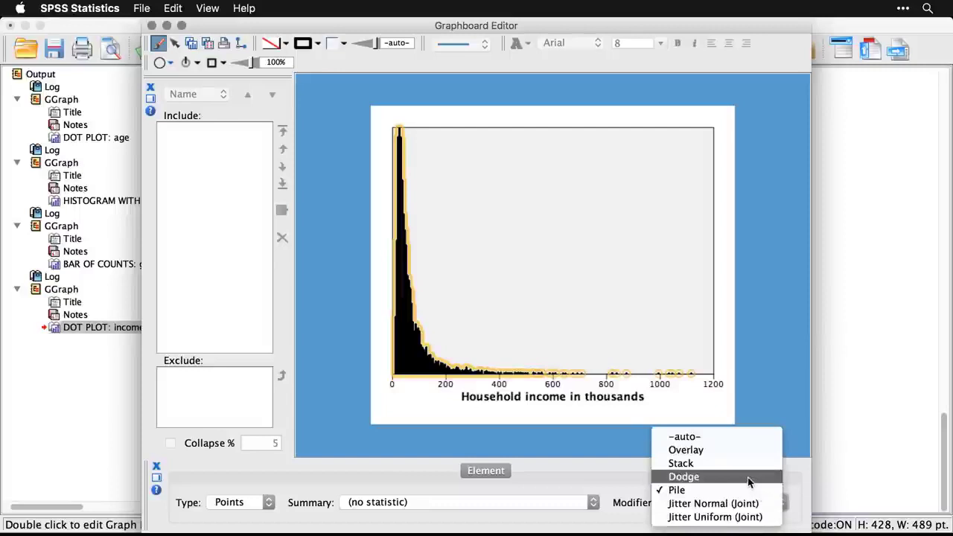
left_click(749, 482)
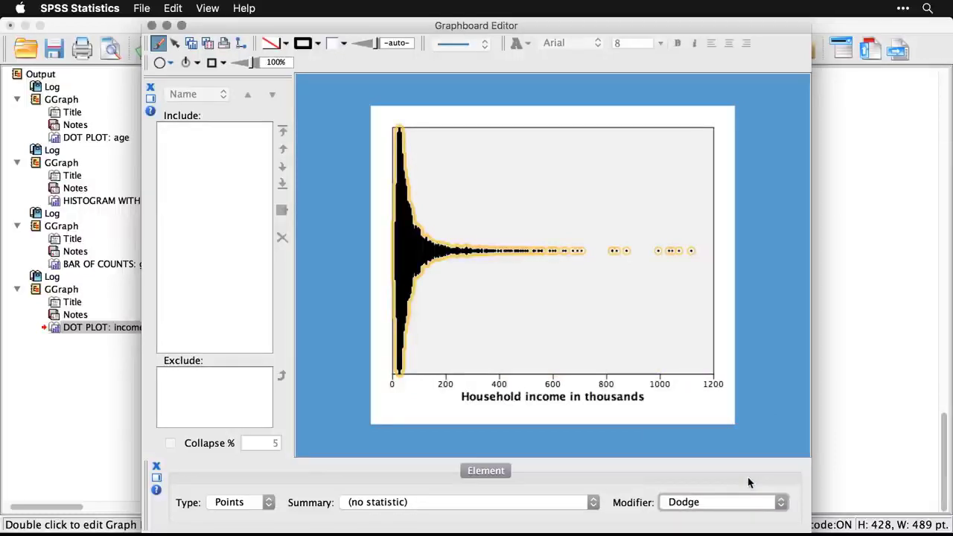
left_click(669, 299)
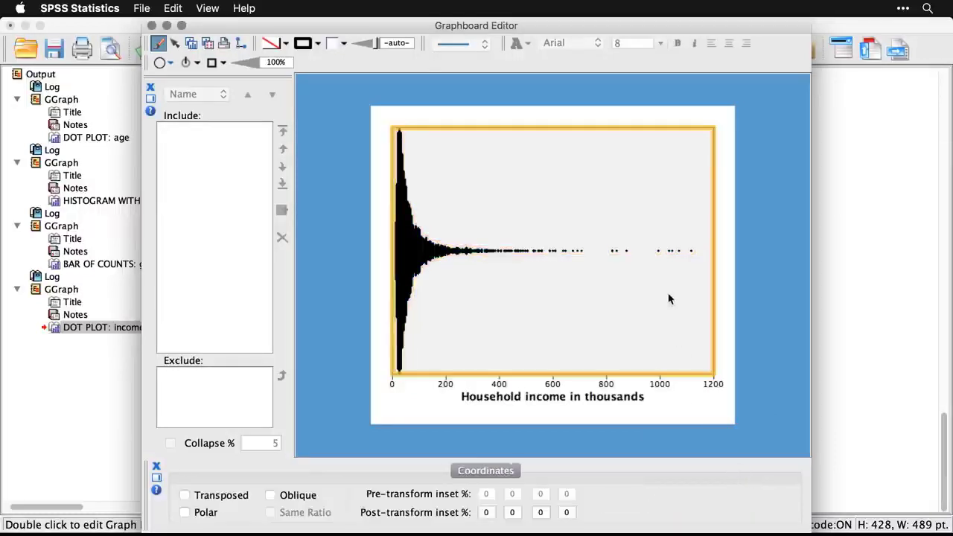
left_click(759, 303)
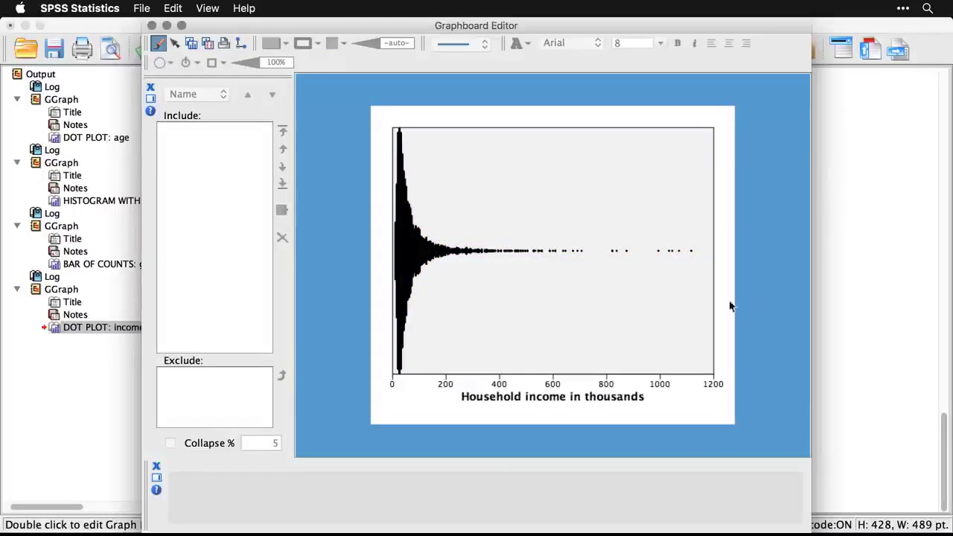
Change the income points' modifier to Jitter Normal (Joint) and deselect them to view the chart.
left_click(415, 257)
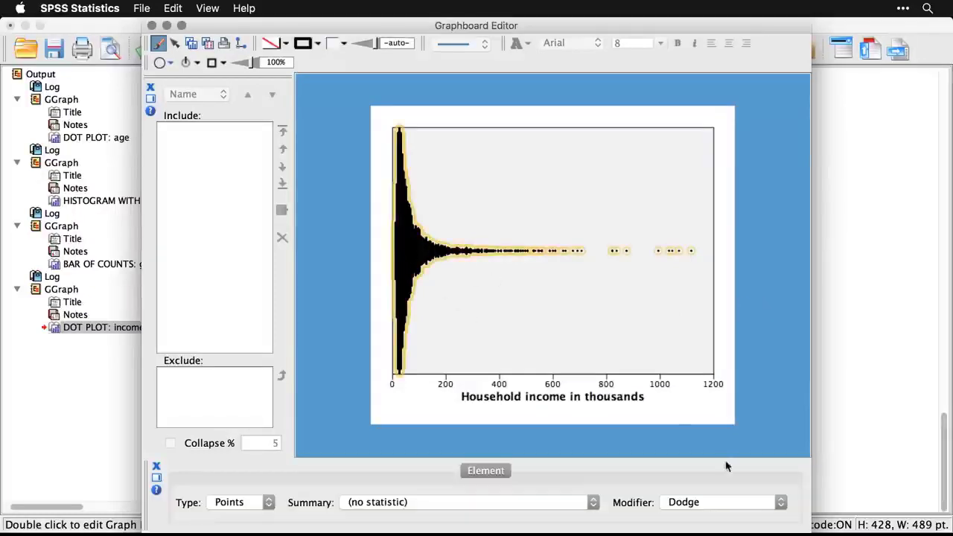
left_click(738, 502)
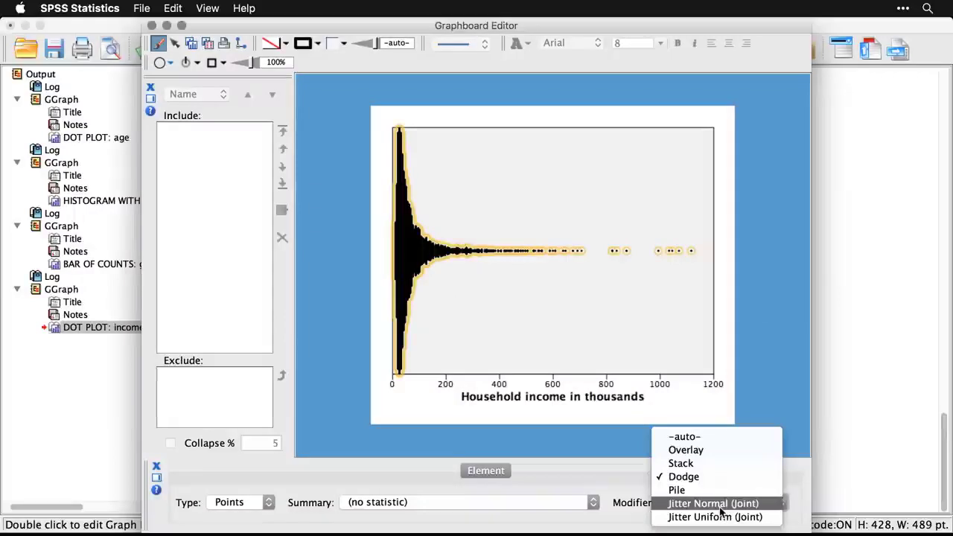
left_click(721, 504)
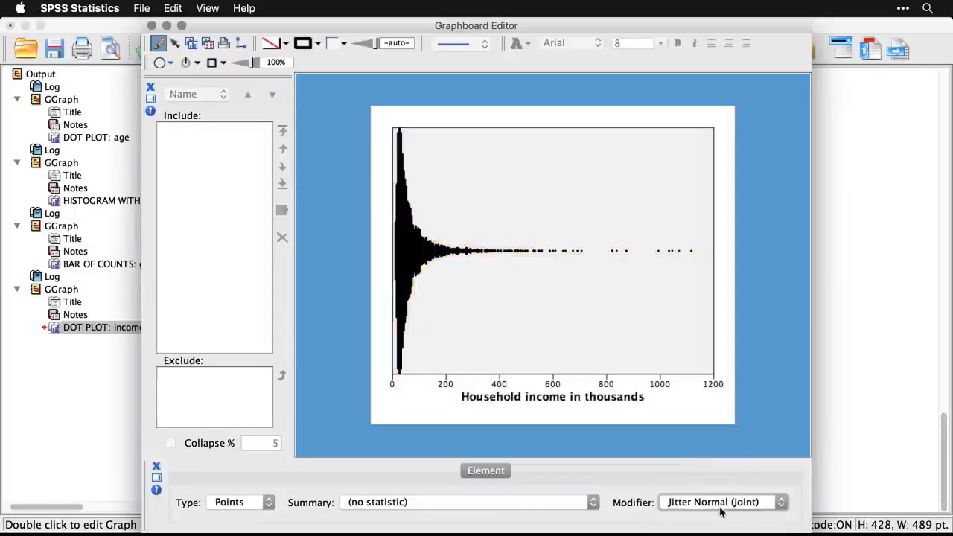
left_click(769, 313)
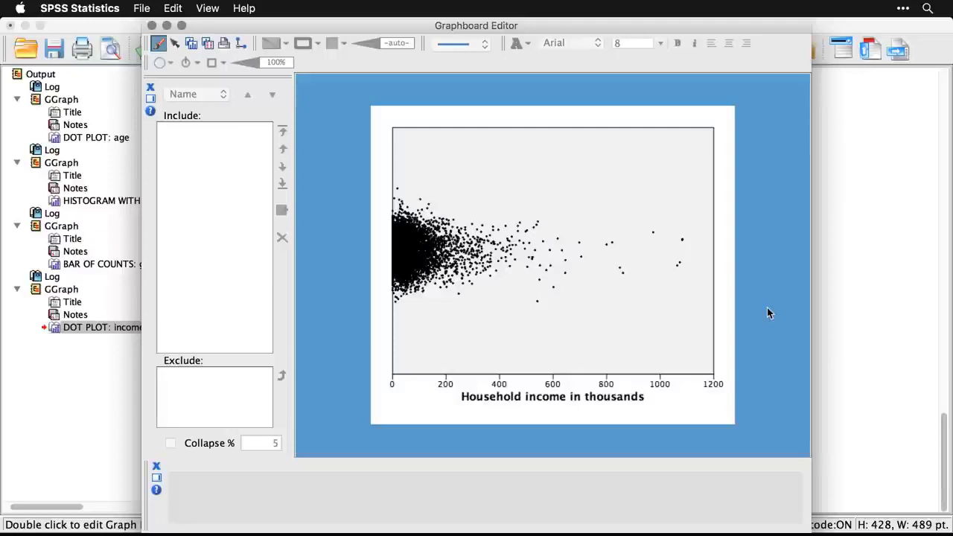
Apply the Jitter Uniform (Joint) modifier to the income points and deselect them.
left_click(407, 265)
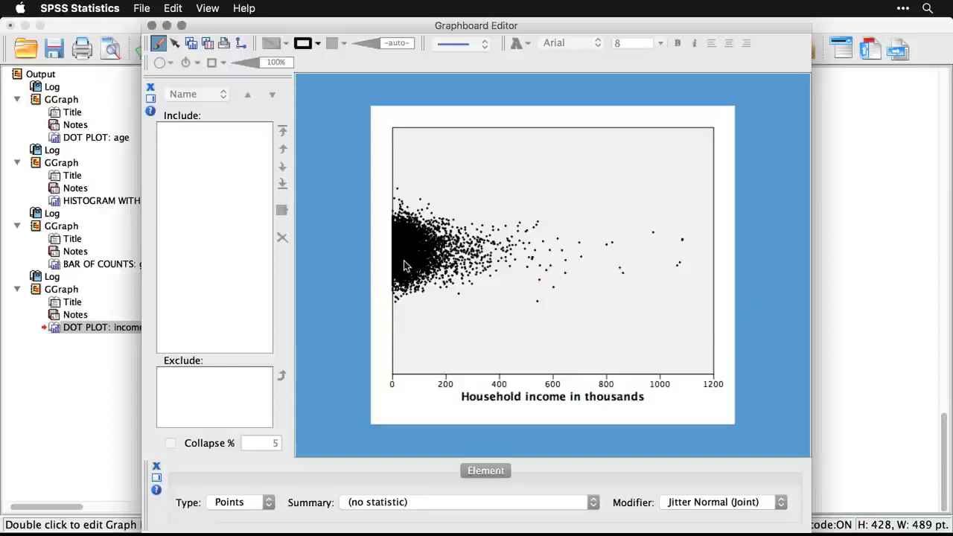
left_click(726, 503)
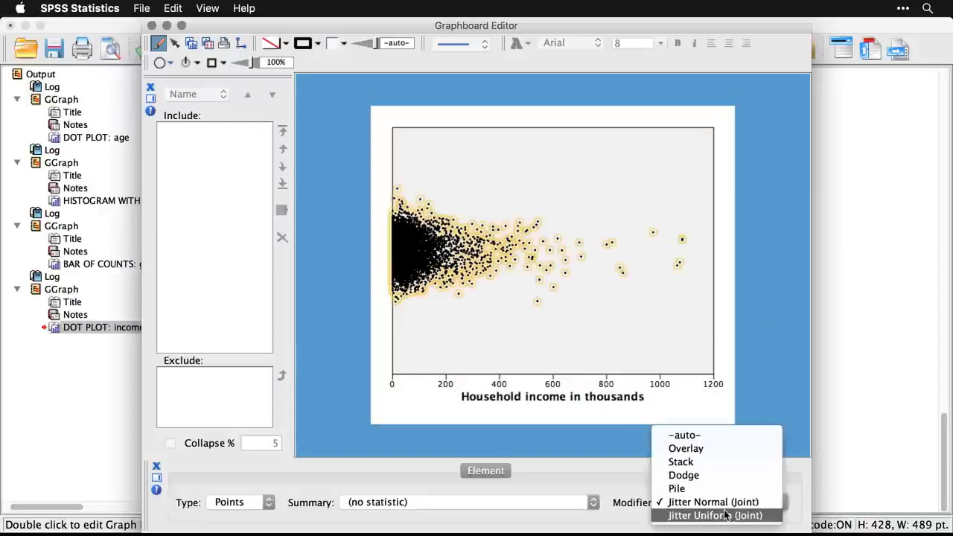
left_click(726, 514)
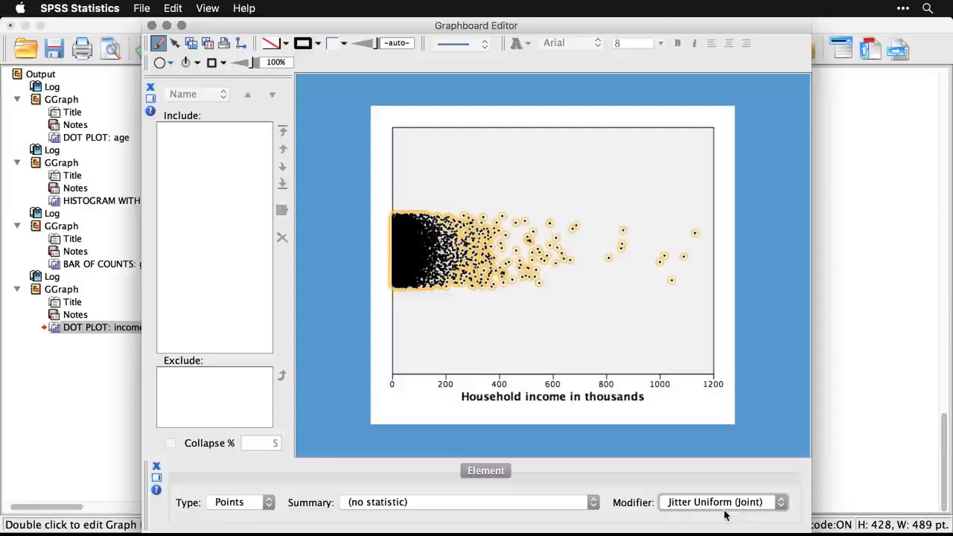
left_click(771, 358)
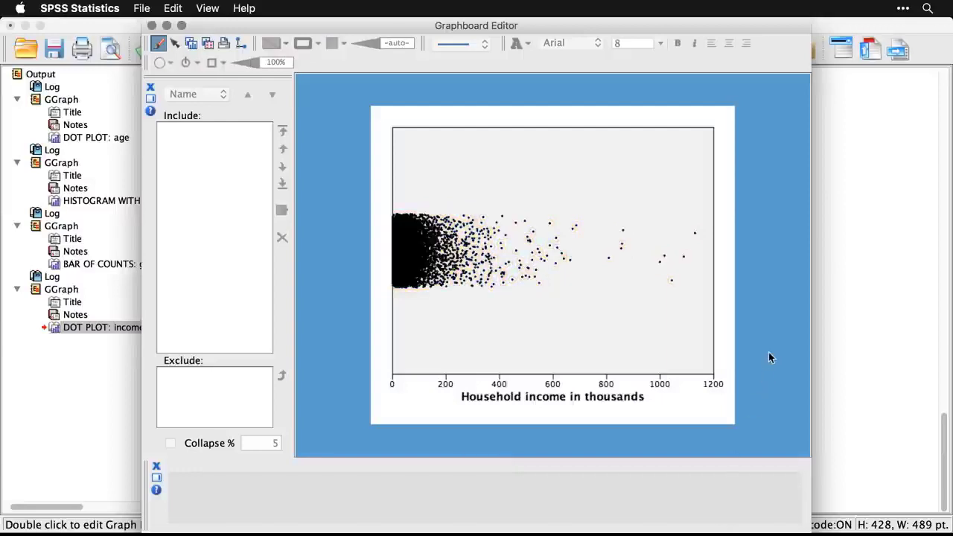
Set the modifier of the income dot plot's points back to Dodge, deselect them and close the Graphboard Editor.
left_click(401, 257)
left_click(734, 504)
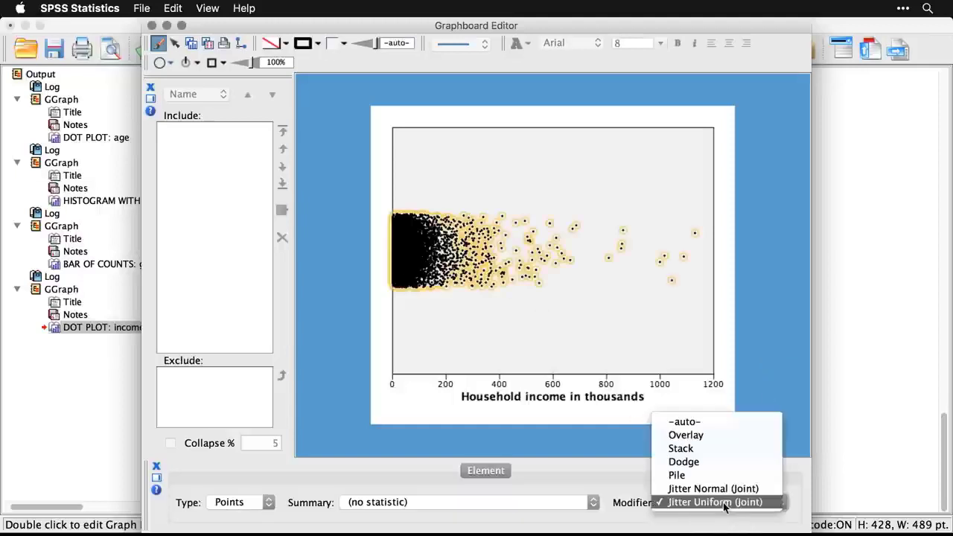
left_click(721, 462)
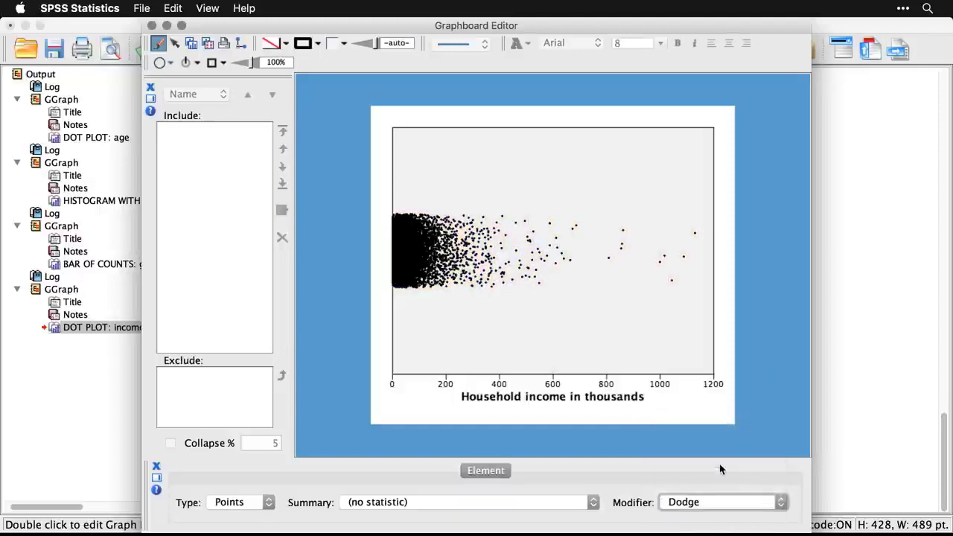
left_click(754, 399)
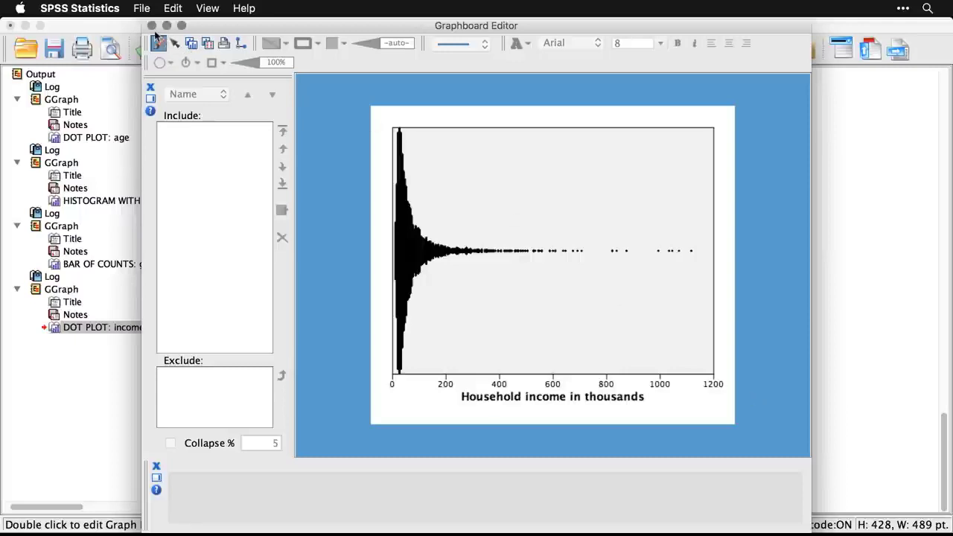
left_click(151, 26)
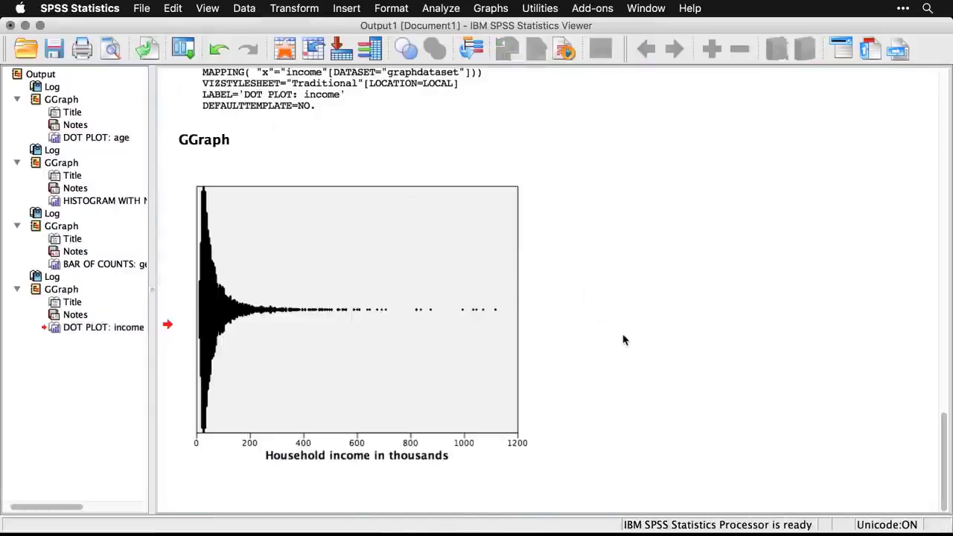
Run the GGRAPH syntax for the Hex Binned Scatterplot of income by age in the Syntax Editor.
key("super+grave")
scroll(623, 335, "down", 4)
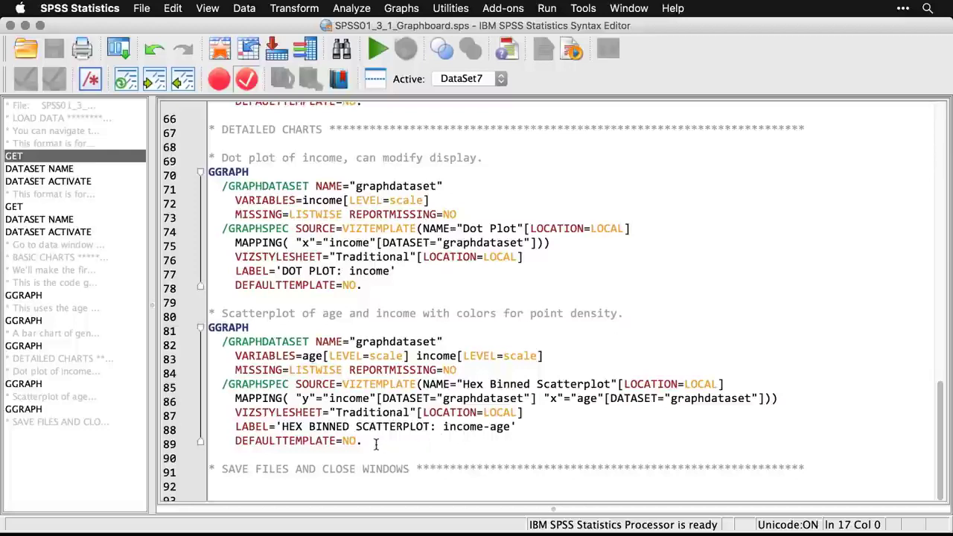
left_click_drag(376, 444, 201, 329)
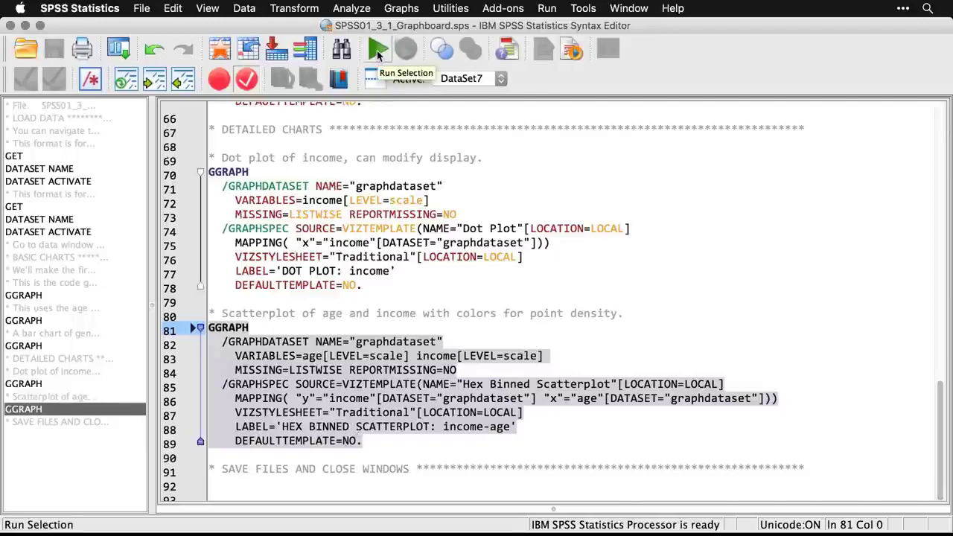
left_click(378, 50)
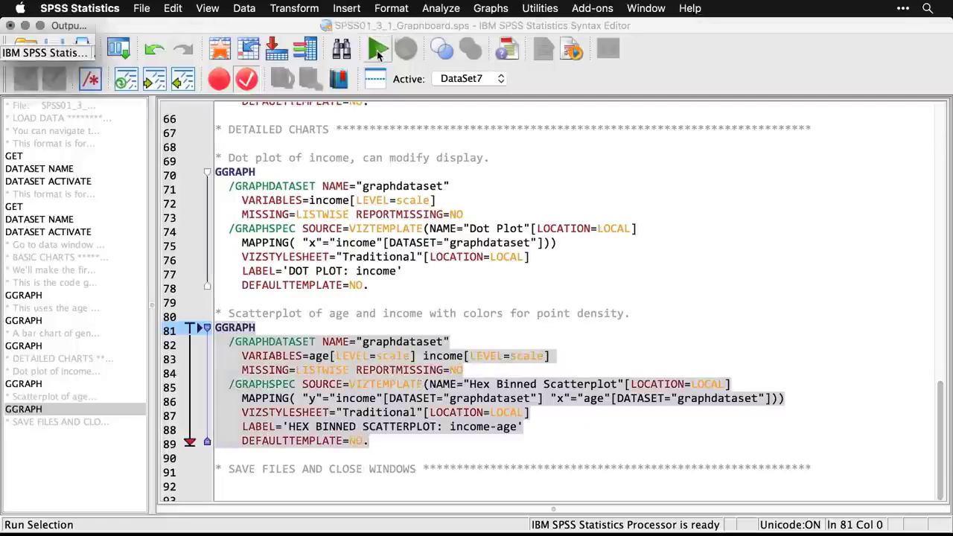
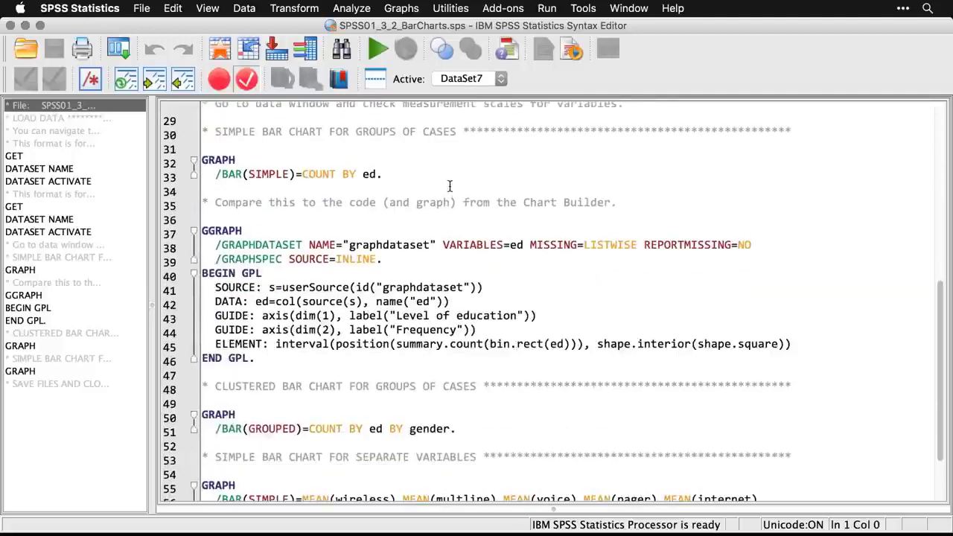
Create a legacy simple bar chart with summaries for groups of cases, showing N of cases by Level of education [ed].
left_click(403, 9)
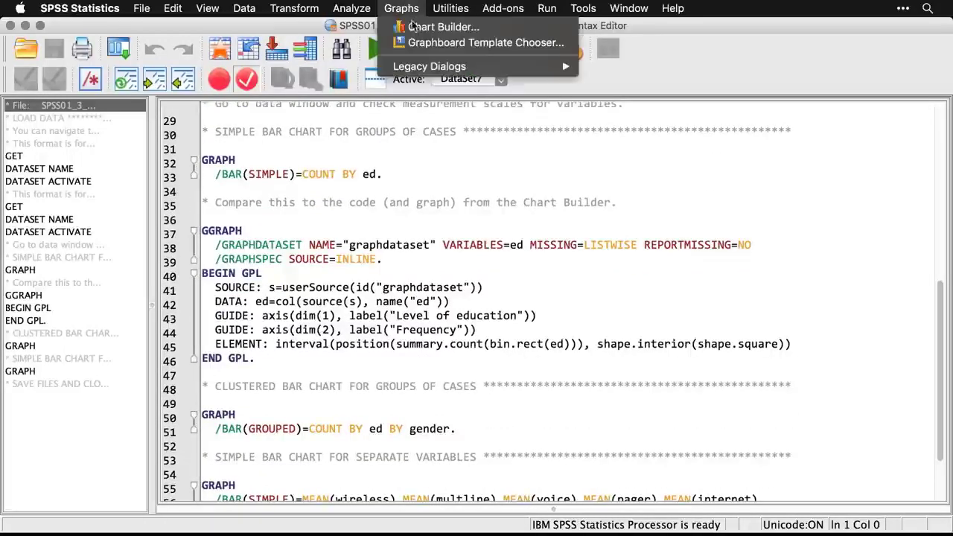
mouse_move(427, 66)
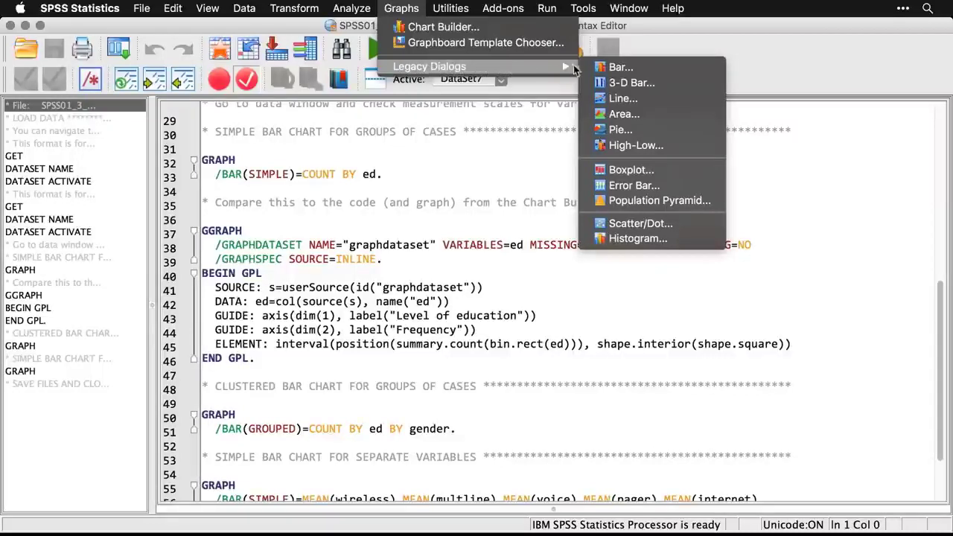
left_click(615, 67)
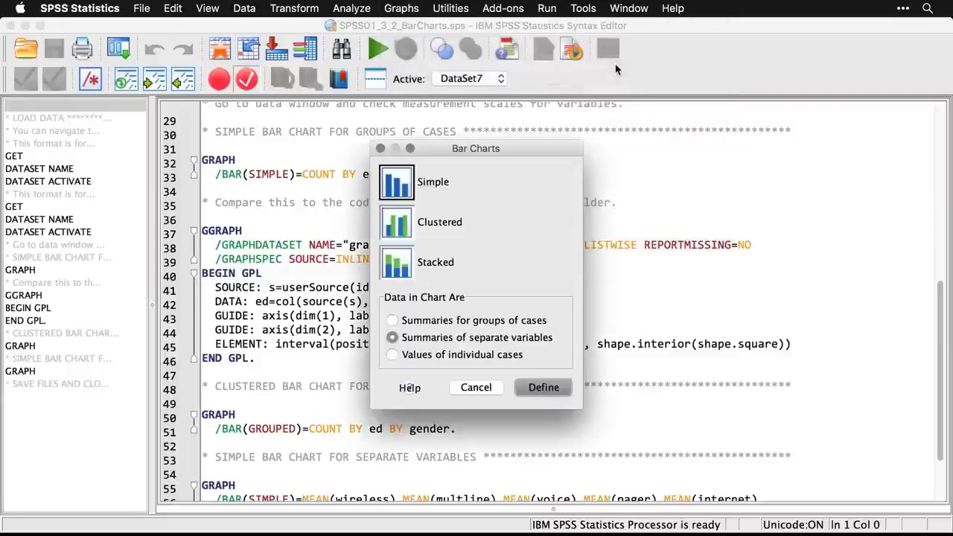
left_click(392, 321)
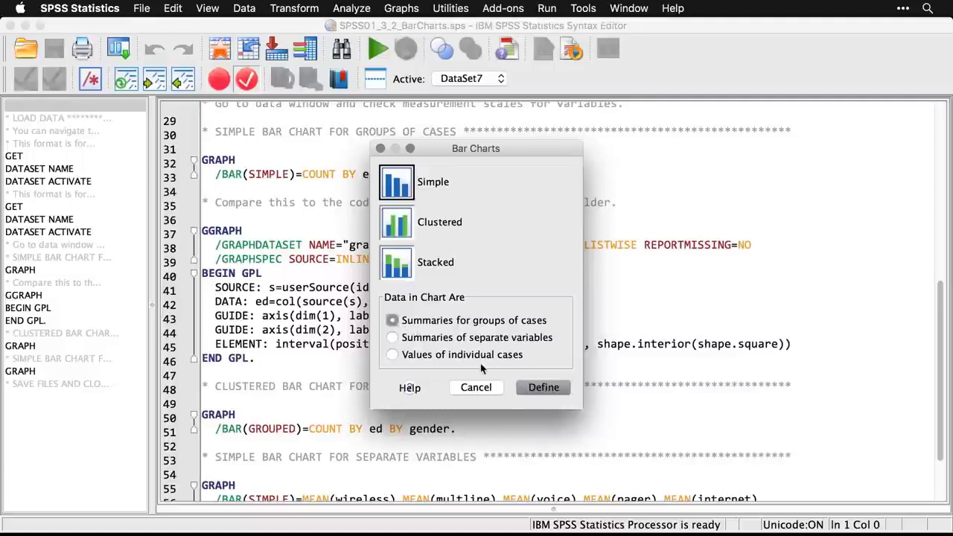
left_click(534, 388)
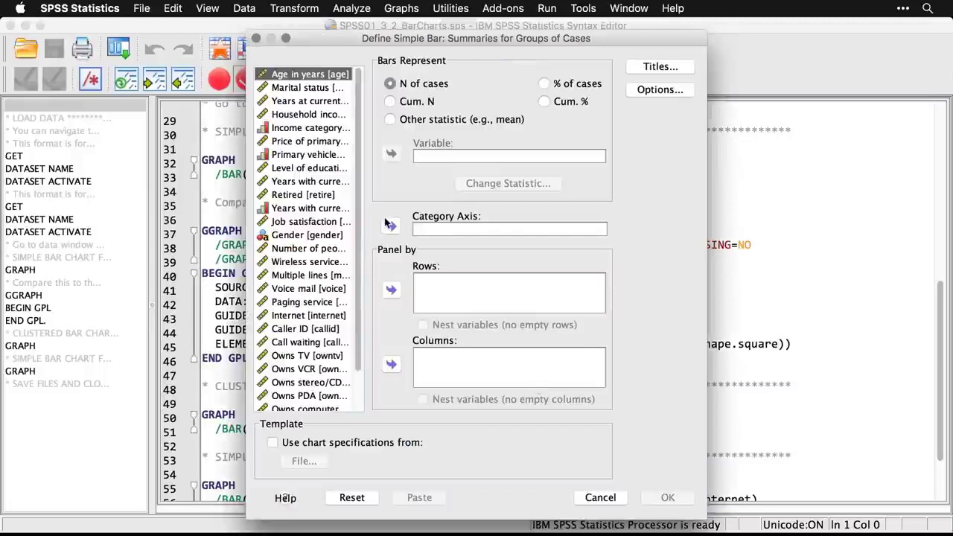
left_click(322, 170)
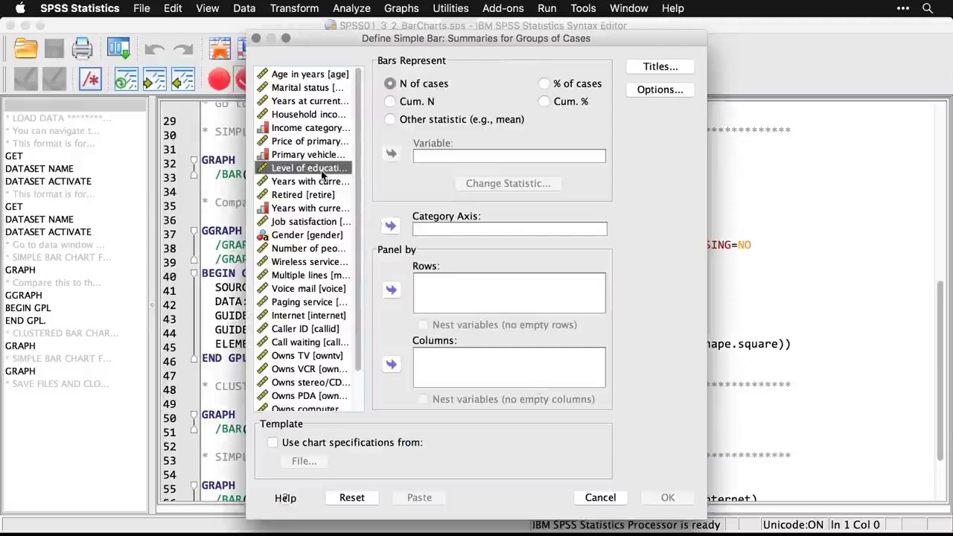
left_click(390, 226)
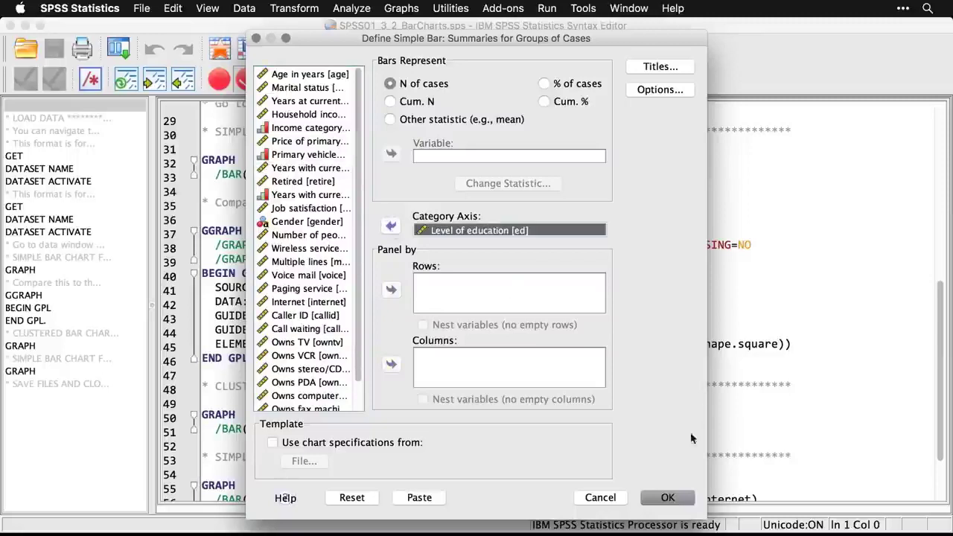
left_click(671, 498)
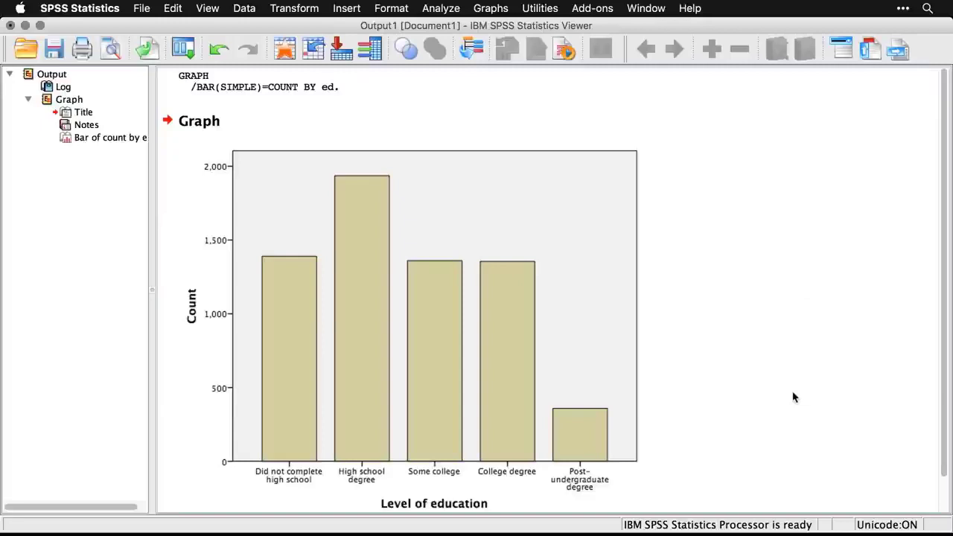
Compare the Chart Builder's GGRAPH code with the short GRAPH syntax for the simple education bar chart.
key("super+grave")
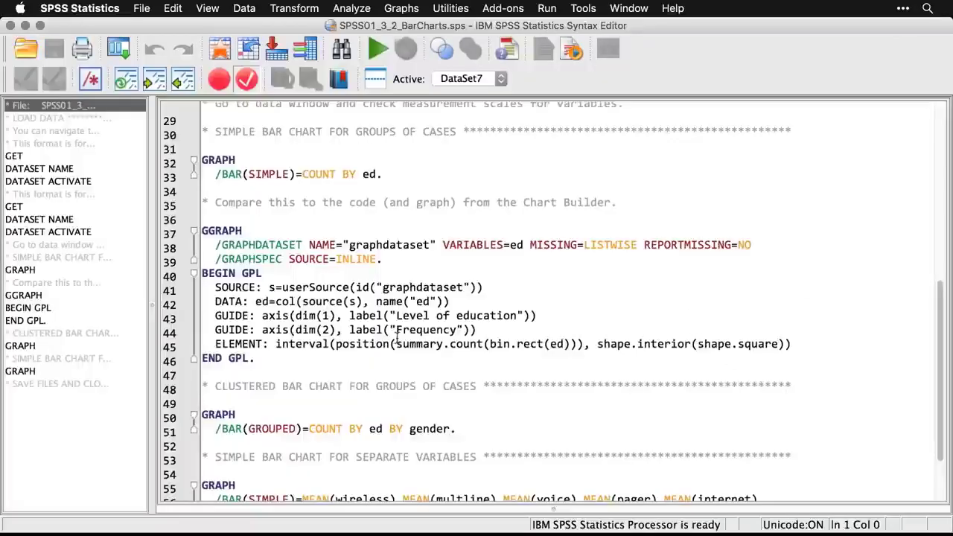
left_click_drag(260, 363, 202, 233)
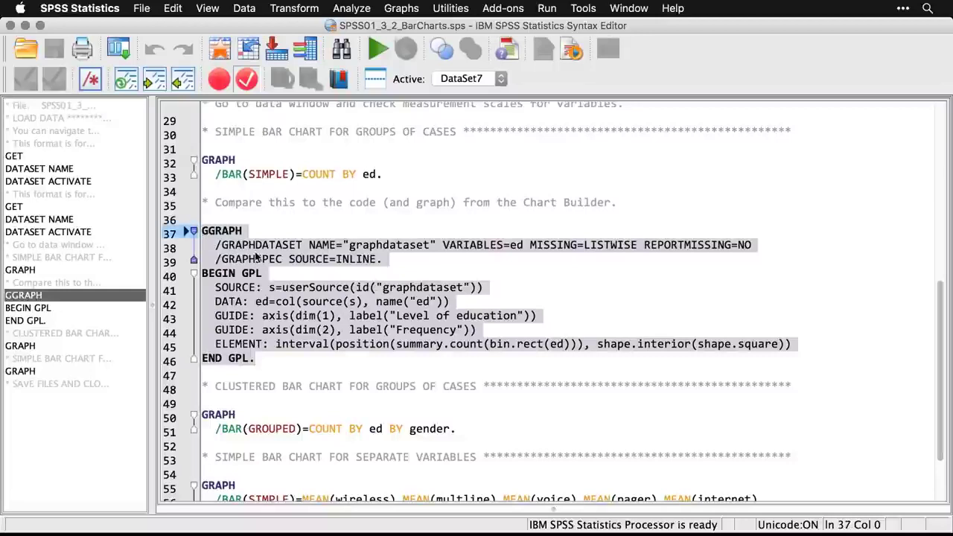
triple_click(339, 175)
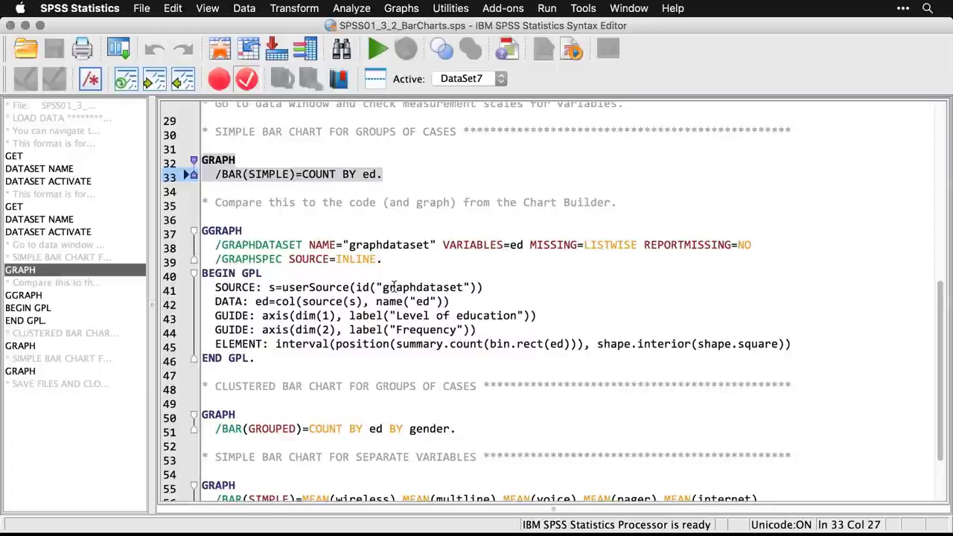
left_click(529, 328)
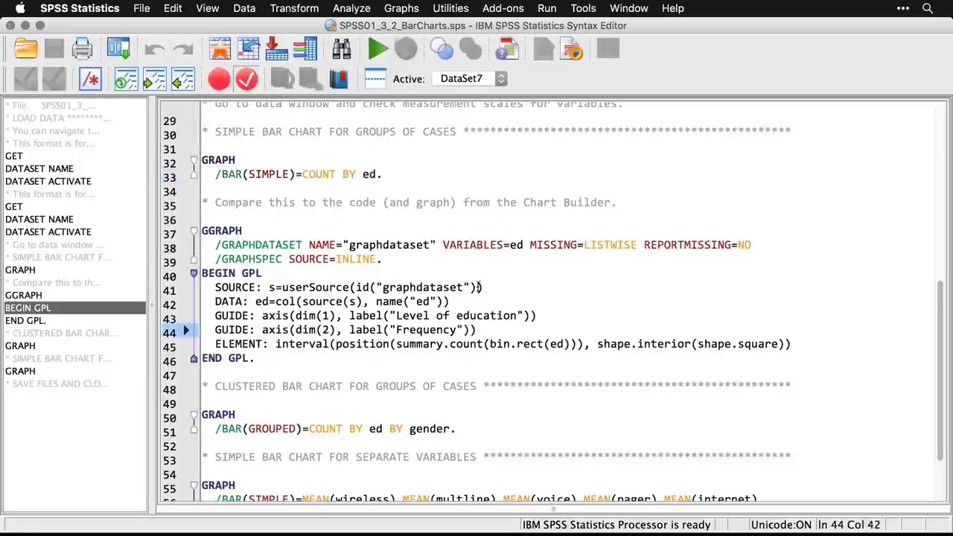
Create a legacy clustered bar chart for groups of cases with Level of education as category axis and clusters by Gender, and view it.
left_click(404, 7)
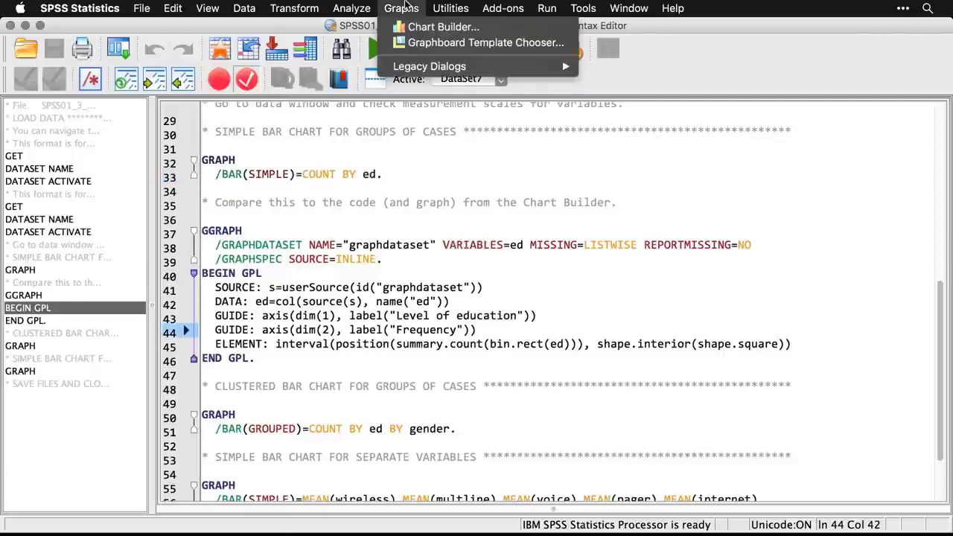
mouse_move(424, 66)
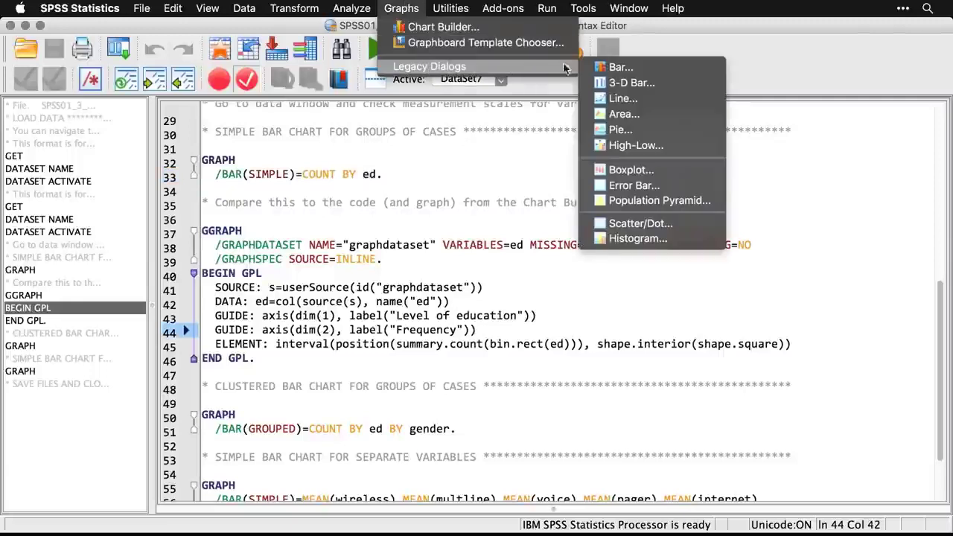
left_click(604, 67)
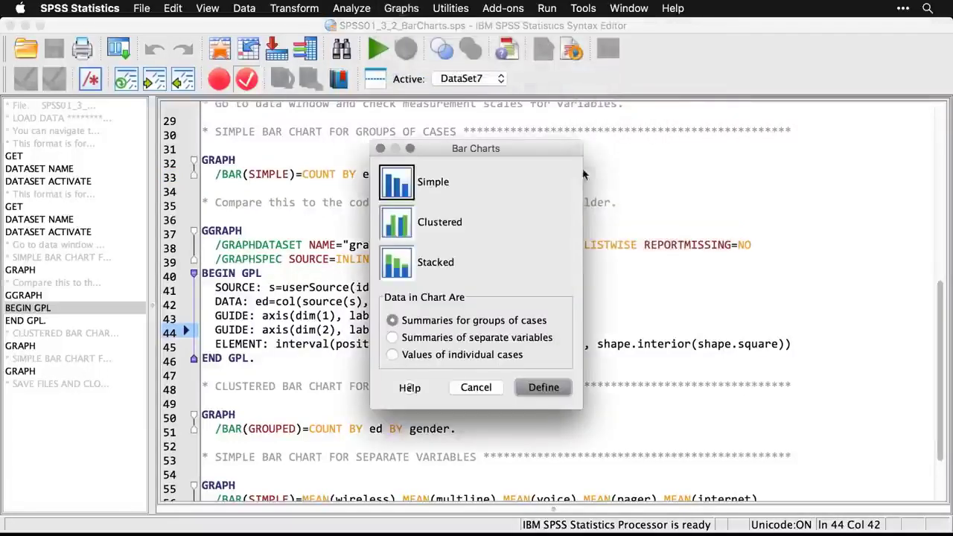
left_click(398, 231)
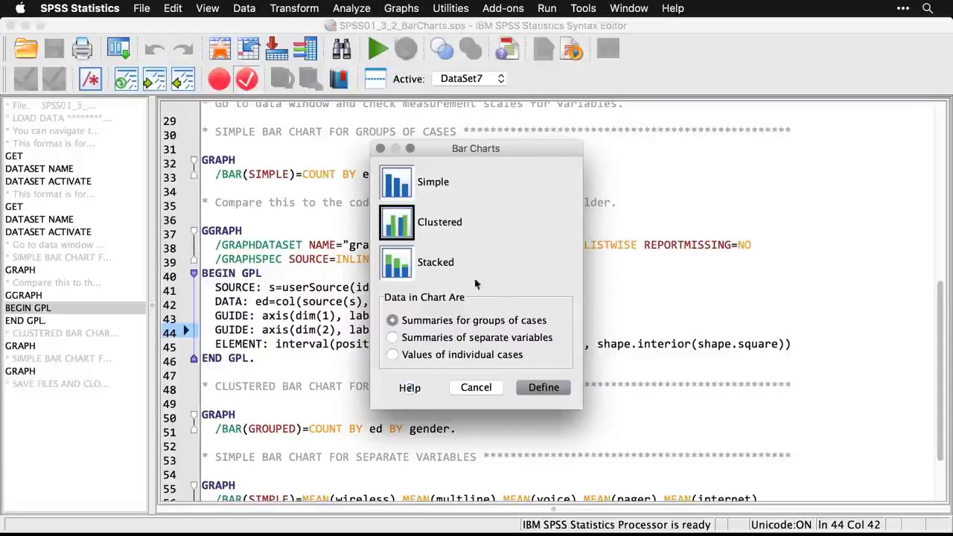
left_click(543, 388)
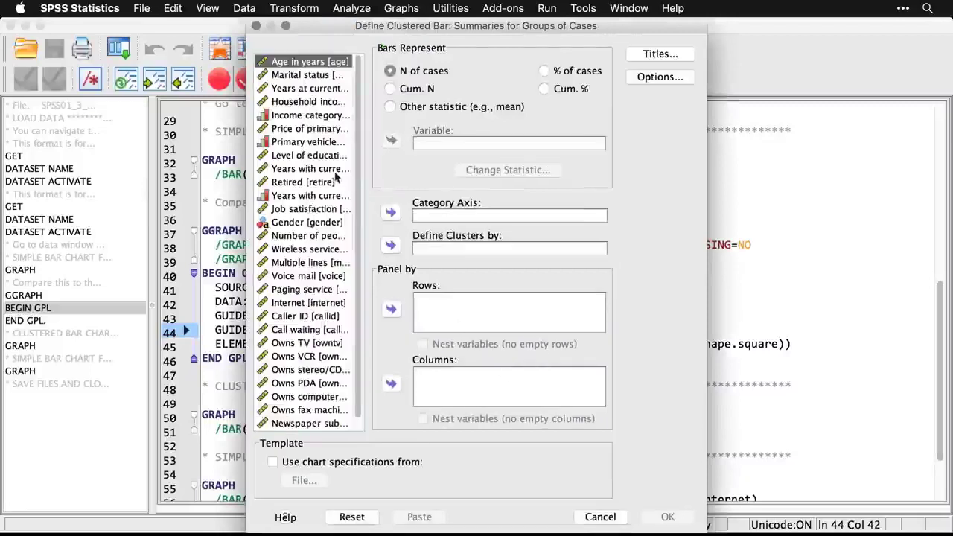
left_click(314, 157)
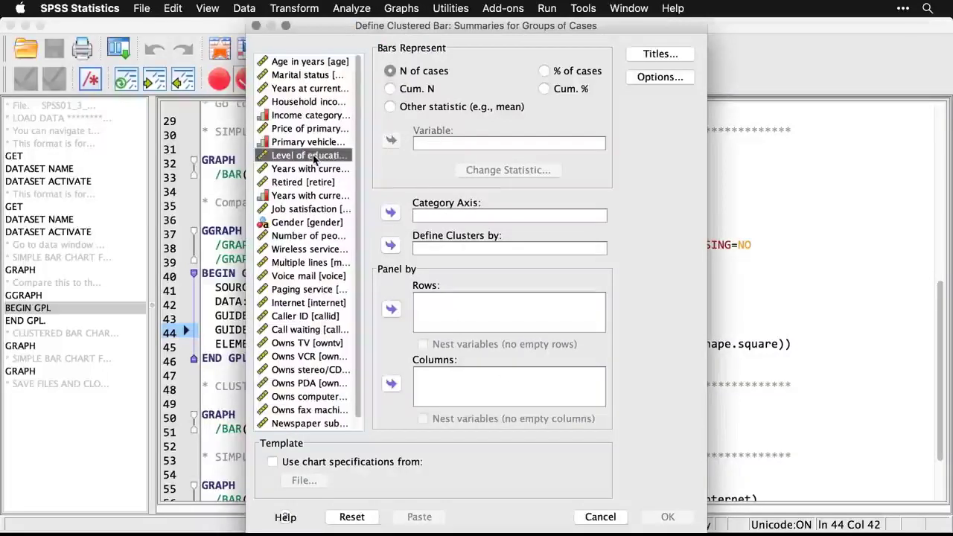
left_click(390, 215)
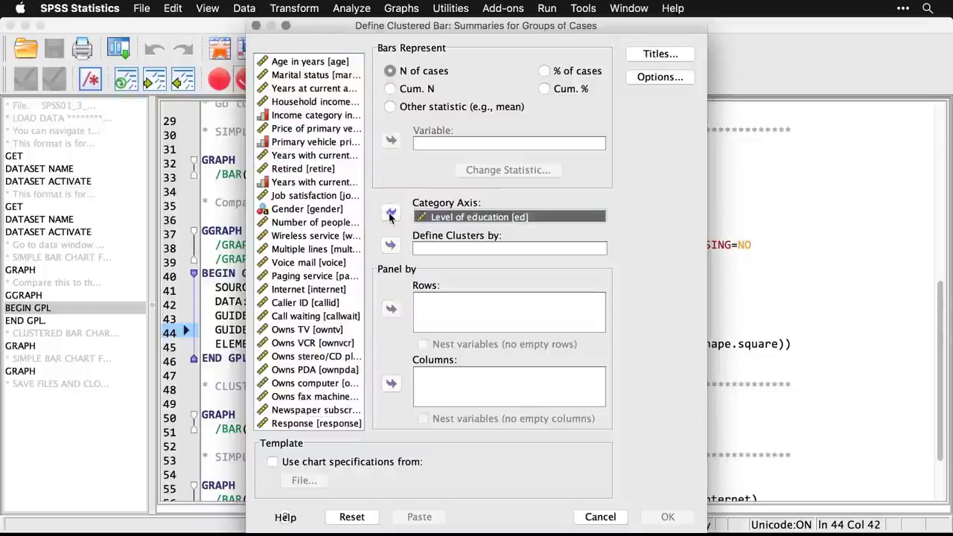
left_click(313, 213)
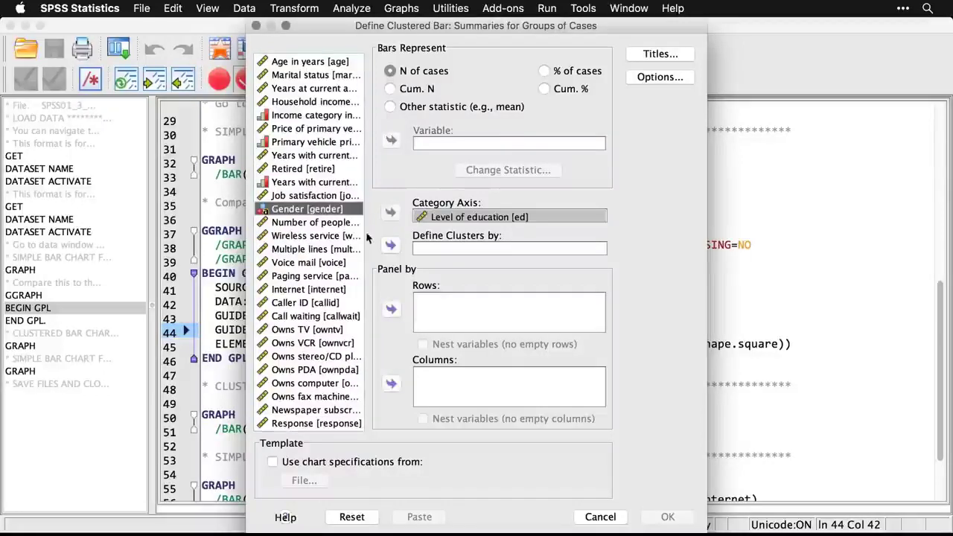
left_click(391, 246)
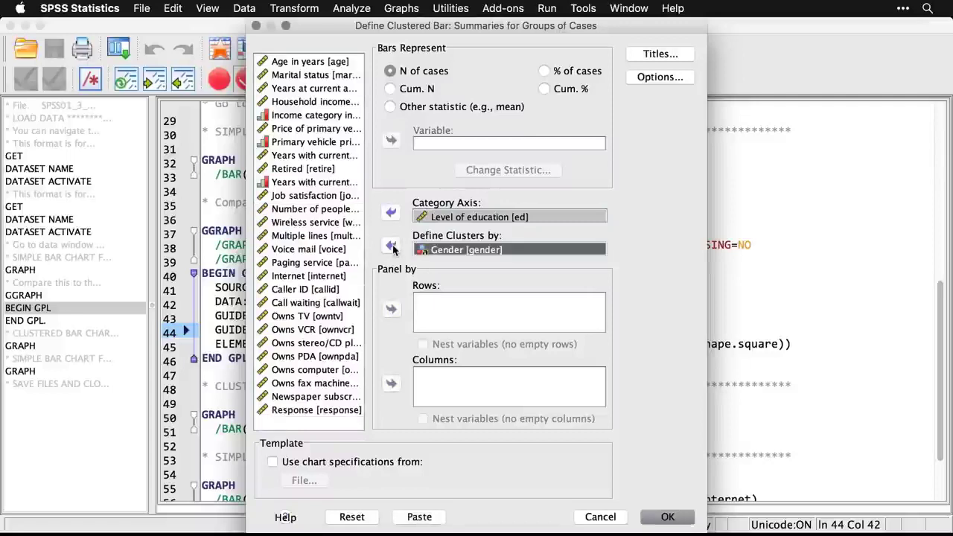
left_click(668, 520)
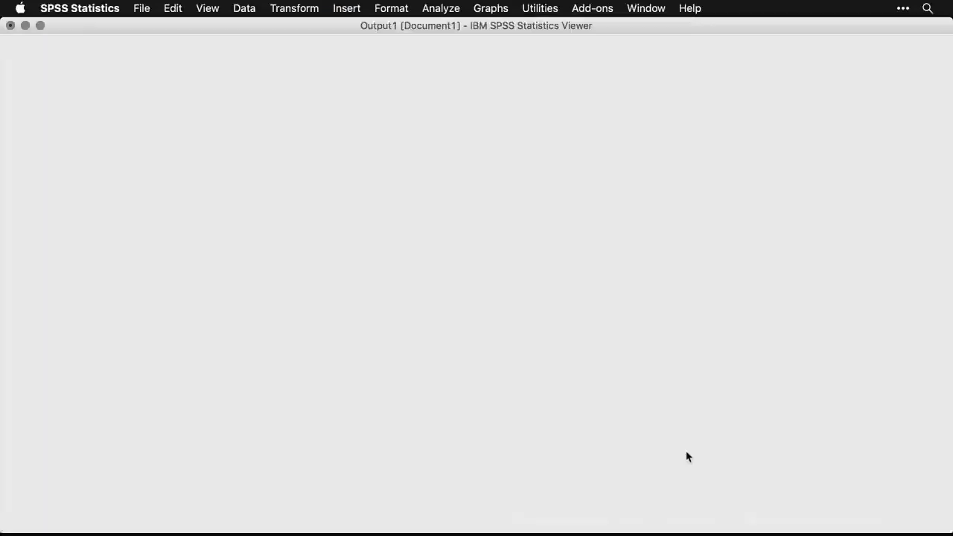
scroll(687, 456, "down", 8)
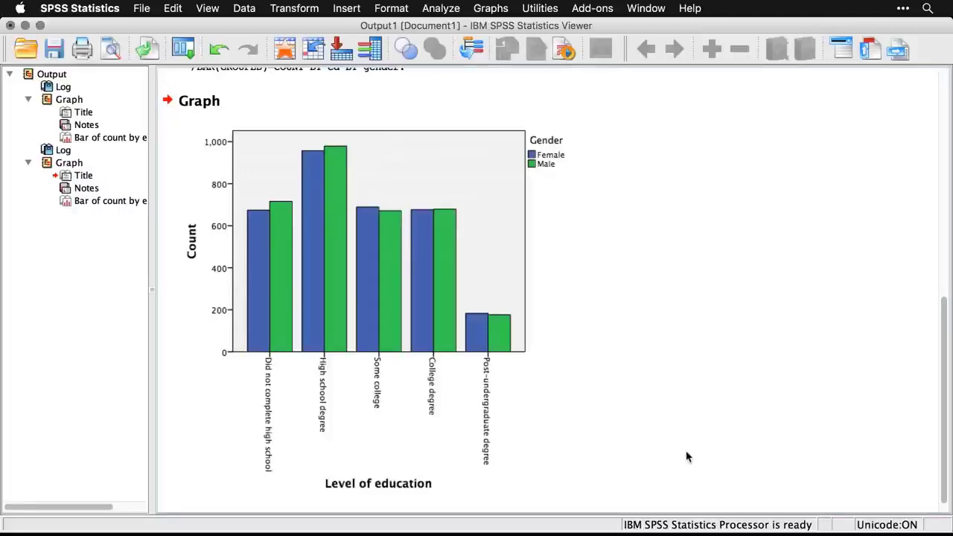
scroll(687, 457, "up", 3)
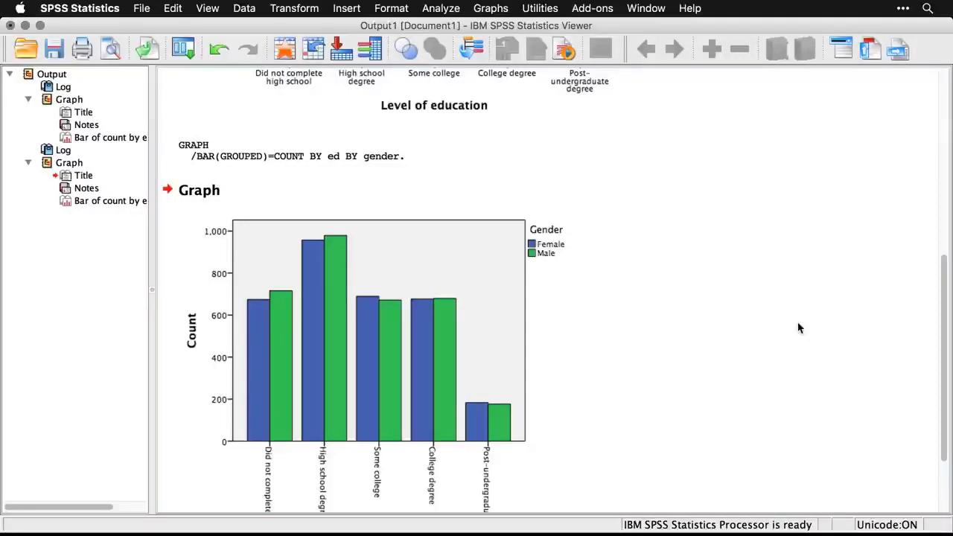
Switch to the Syntax Editor and start defining a legacy simple bar chart with summaries of separate variables.
key("super+grave")
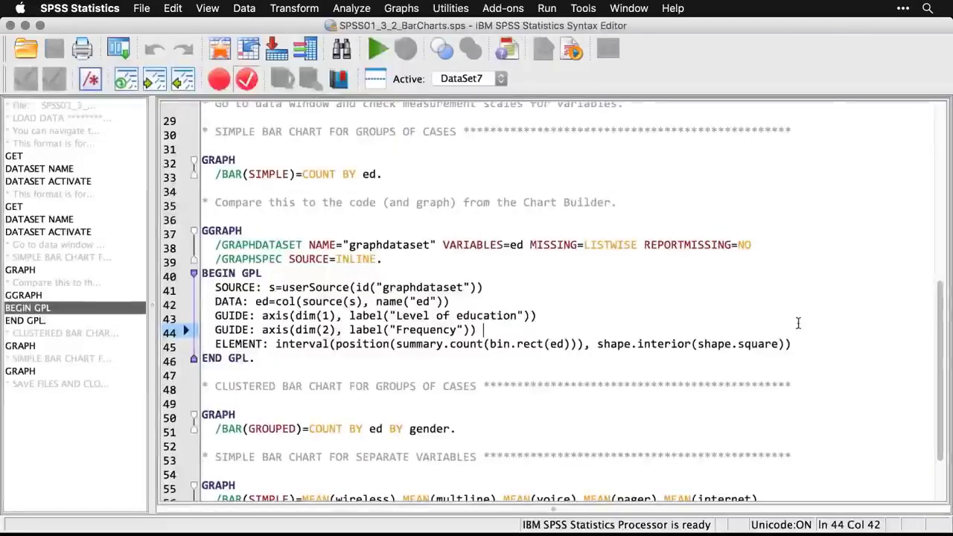
scroll(797, 323, "down", 3)
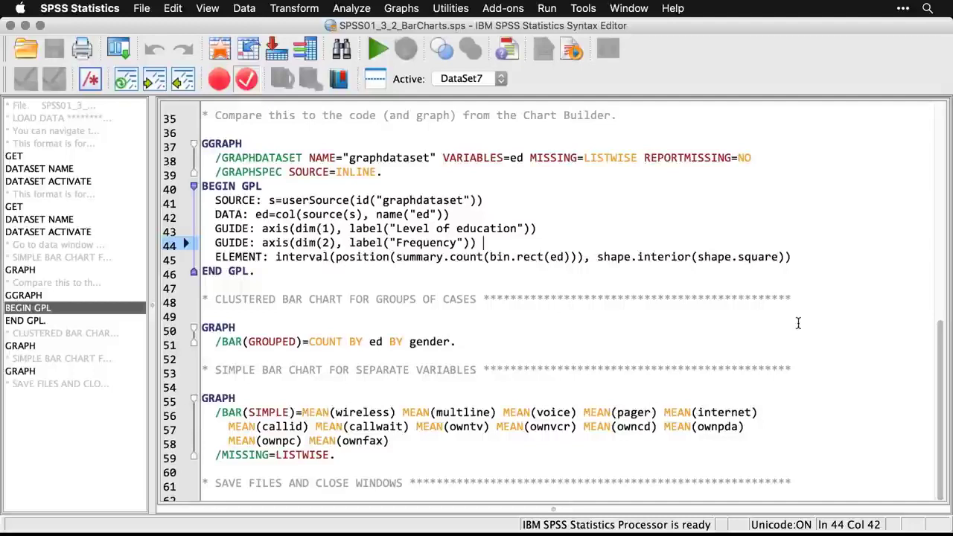
left_click(402, 9)
mouse_move(418, 69)
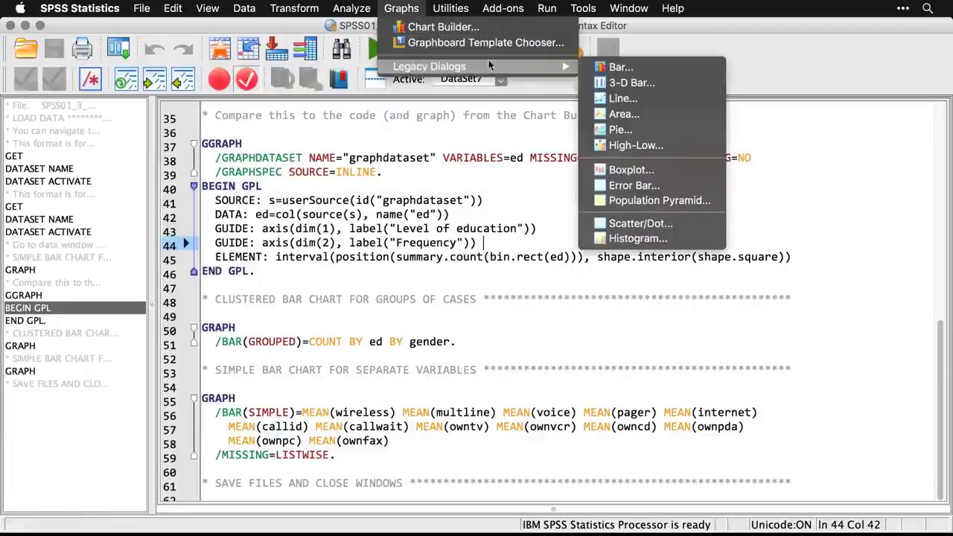
left_click(616, 67)
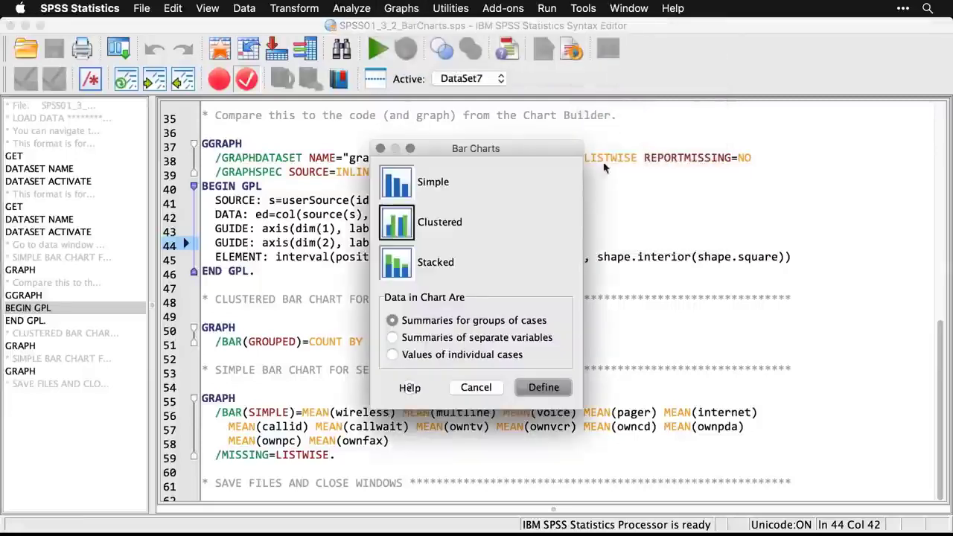
left_click(403, 182)
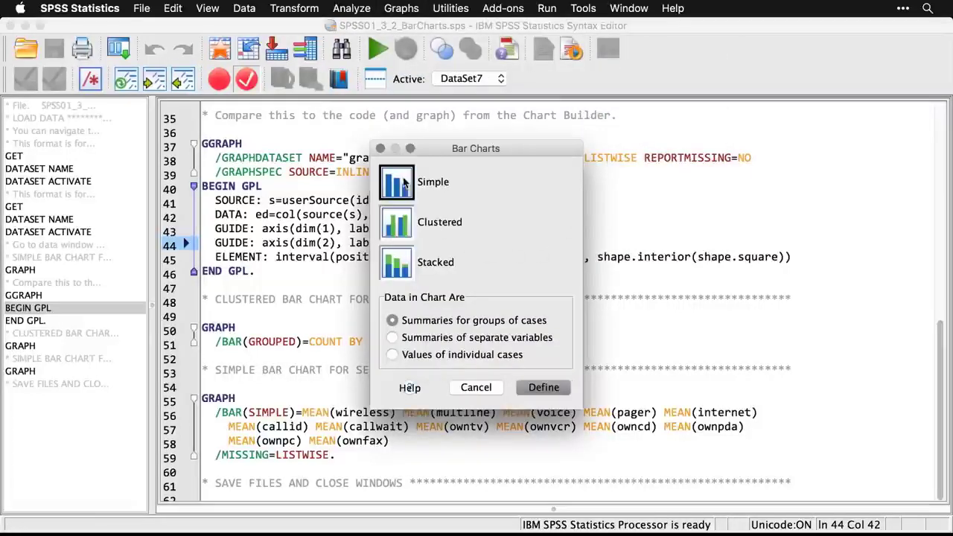
left_click(392, 337)
left_click(544, 387)
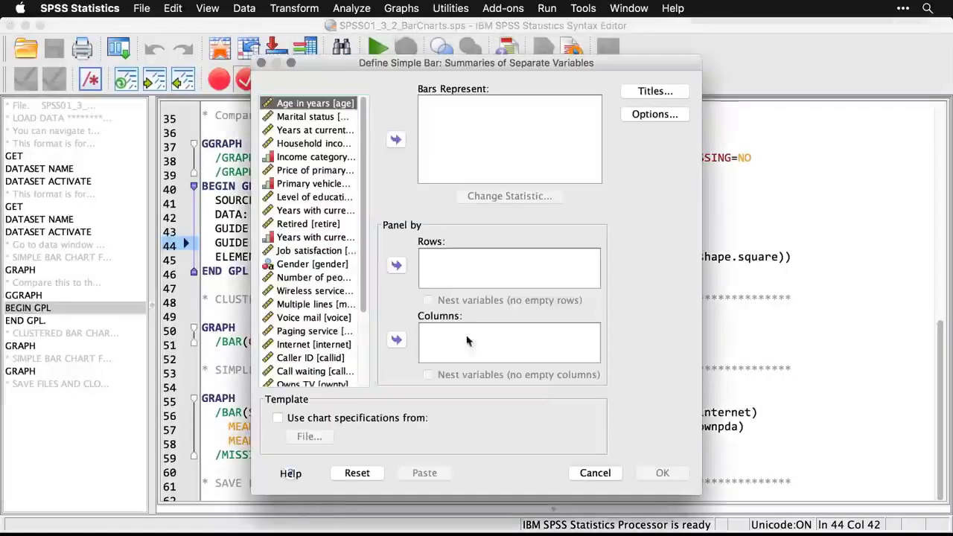
Chart the means of all variables from Wireless service through Owns fax machine as bars, and view the resulting chart.
left_click_drag(364, 291, 365, 387)
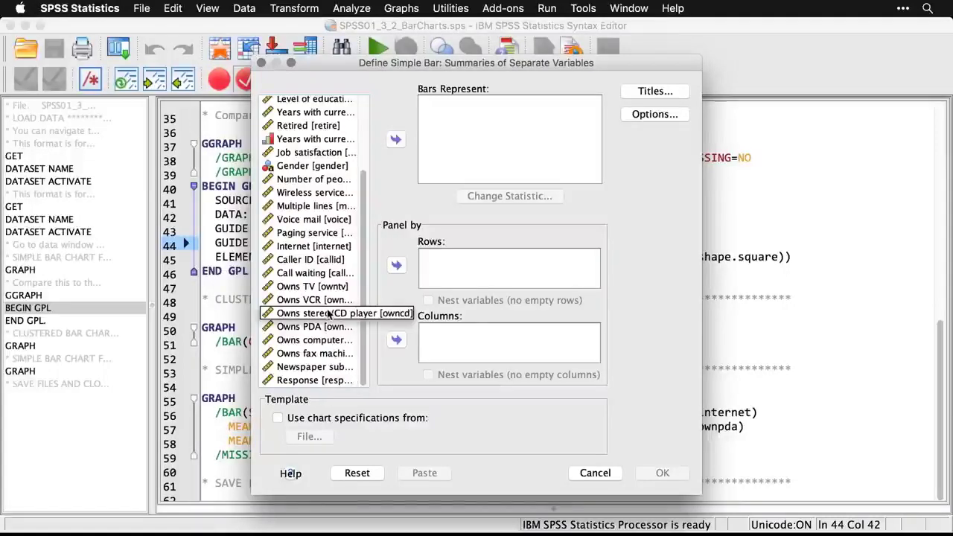
left_click(303, 194)
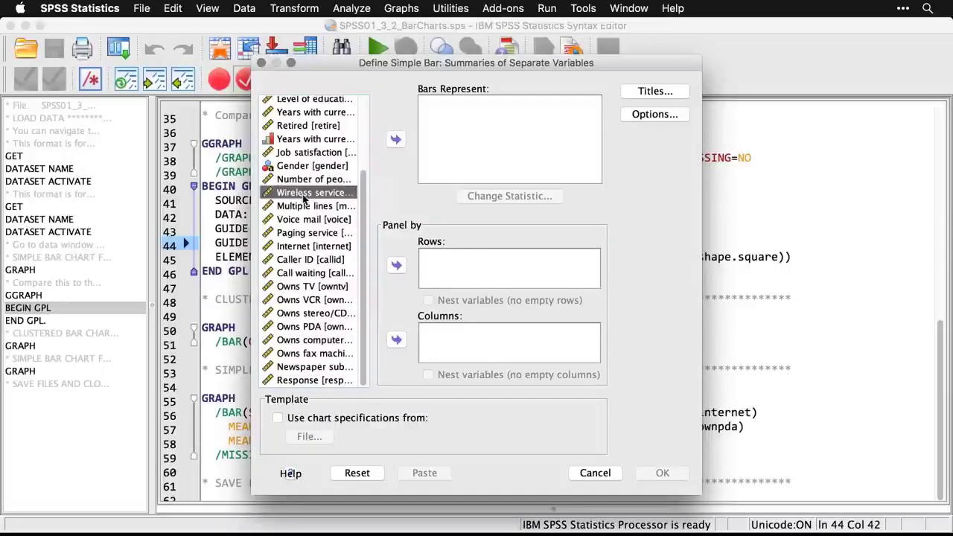
left_click(312, 354, "shift")
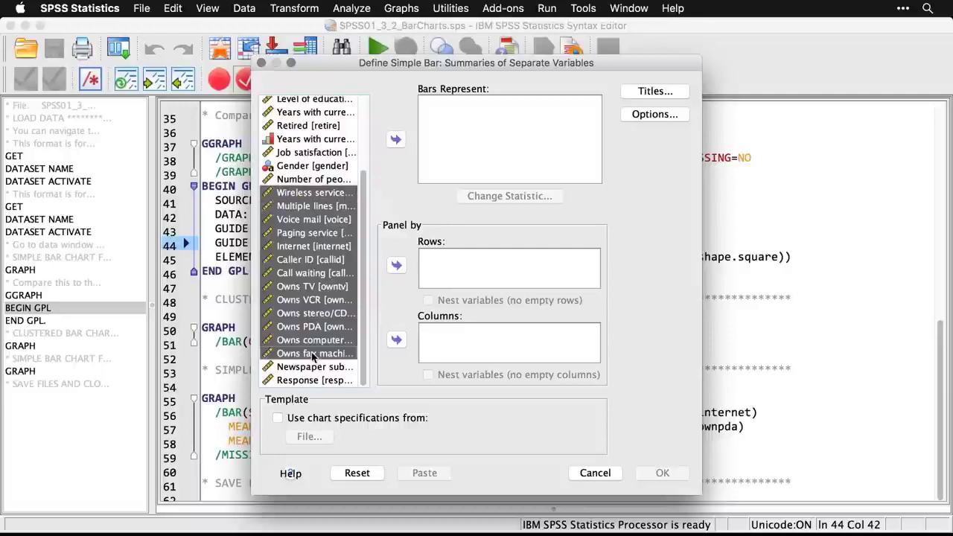
left_click(395, 140)
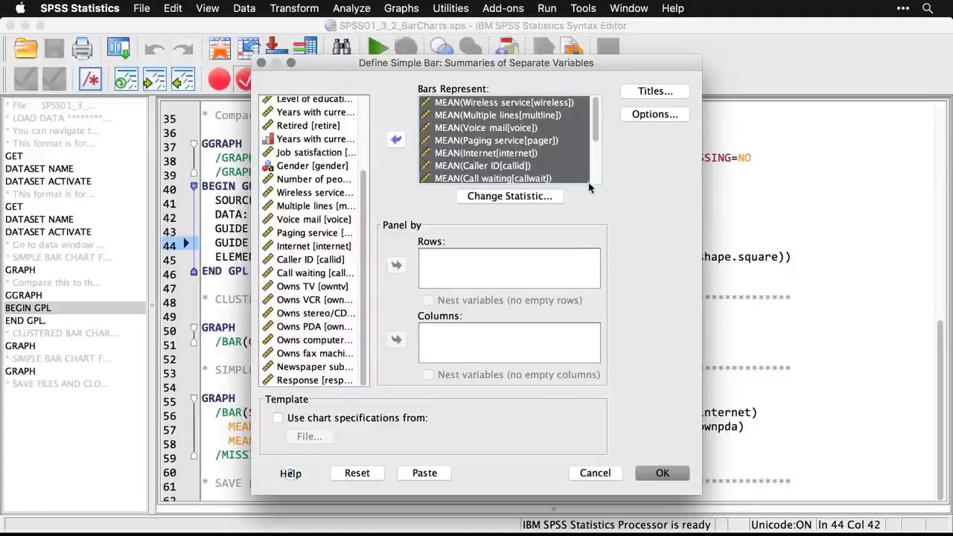
left_click(663, 474)
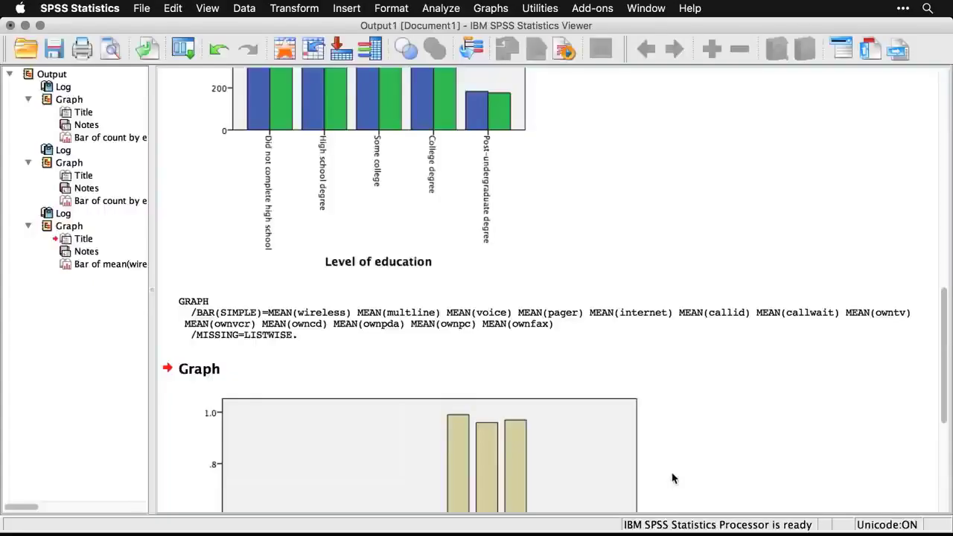
scroll(672, 478, "down", 5)
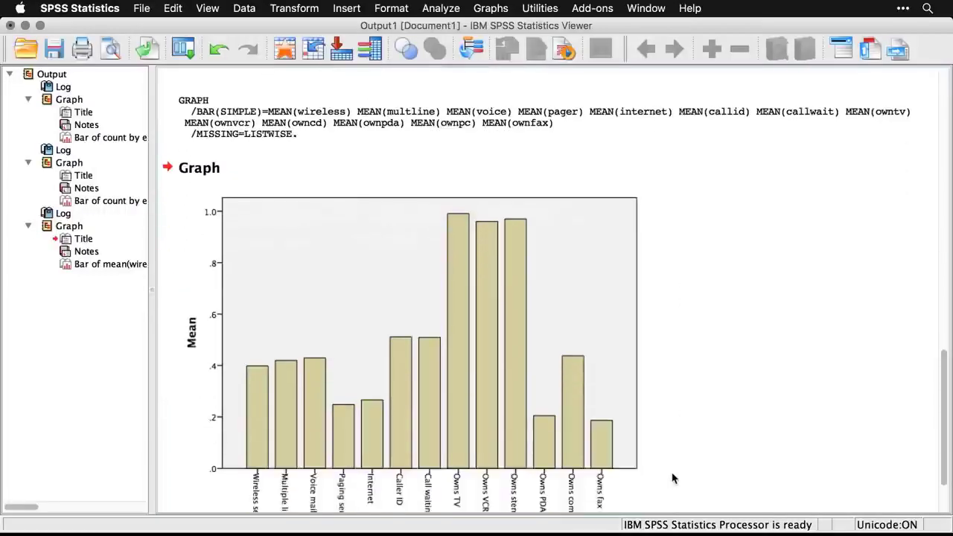
scroll(673, 478, "down", 2)
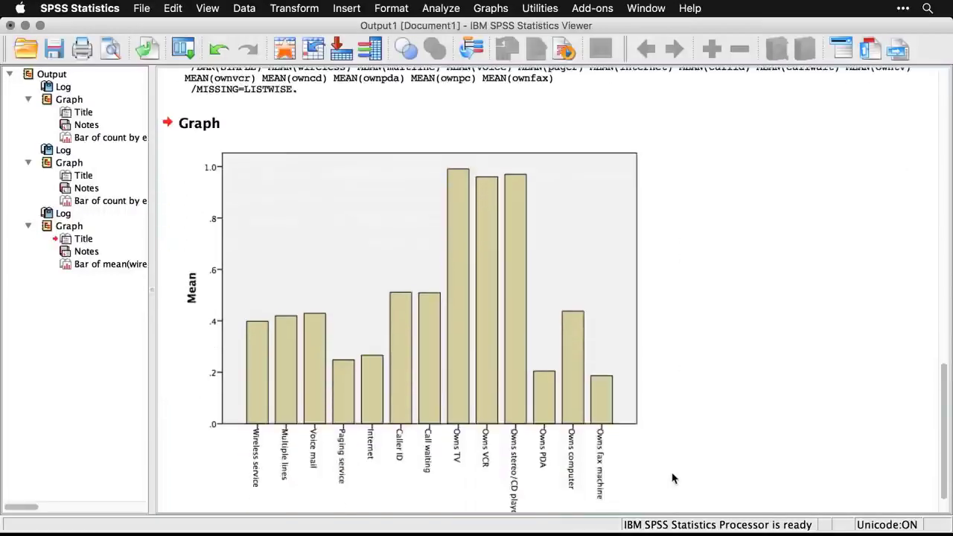
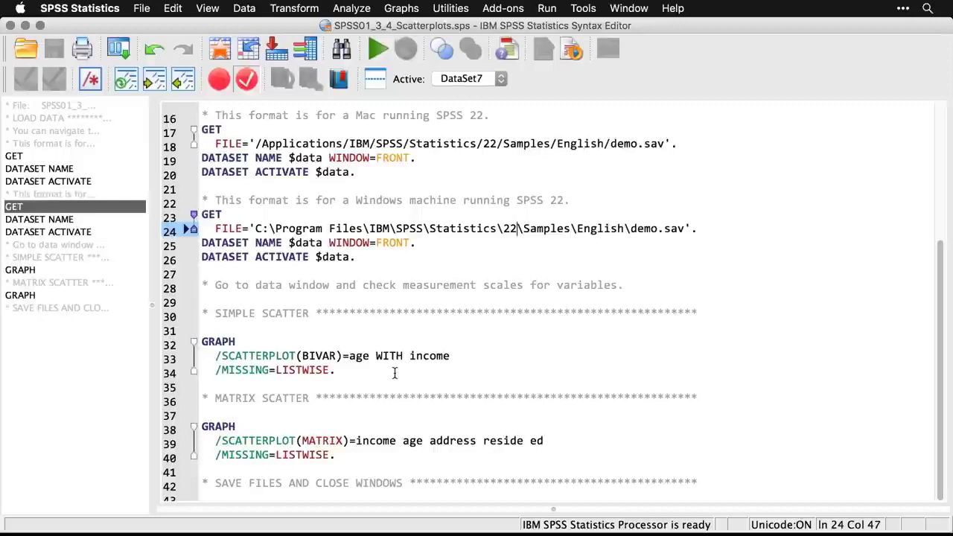
Create a legacy simple scatterplot with Household income in thousands on the Y axis and Age in years on the X axis, and view it.
left_click(405, 9)
mouse_move(460, 68)
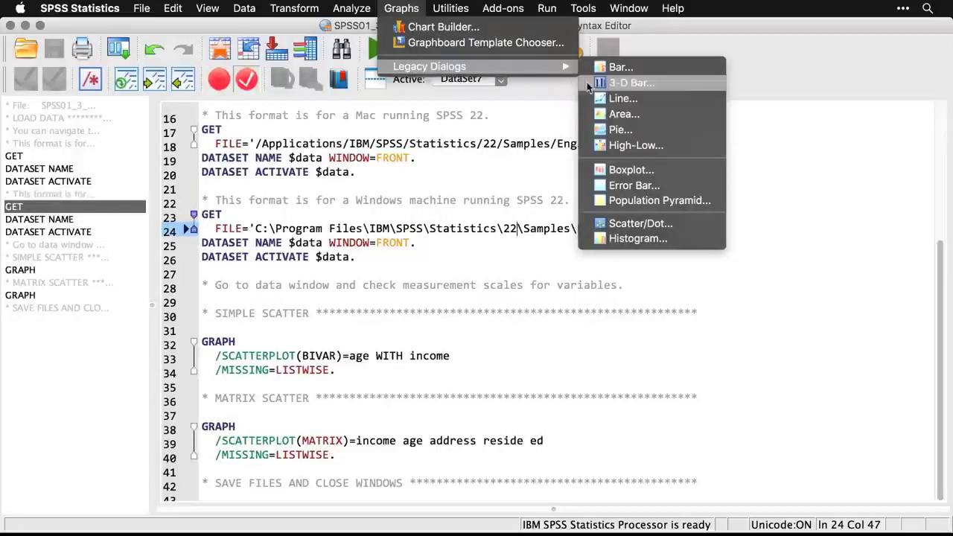
left_click(692, 227)
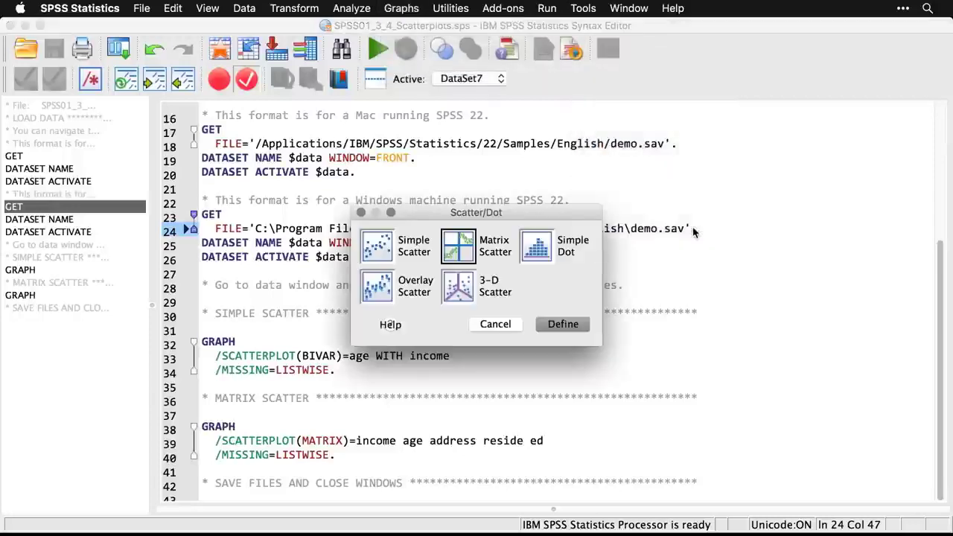
left_click(384, 251)
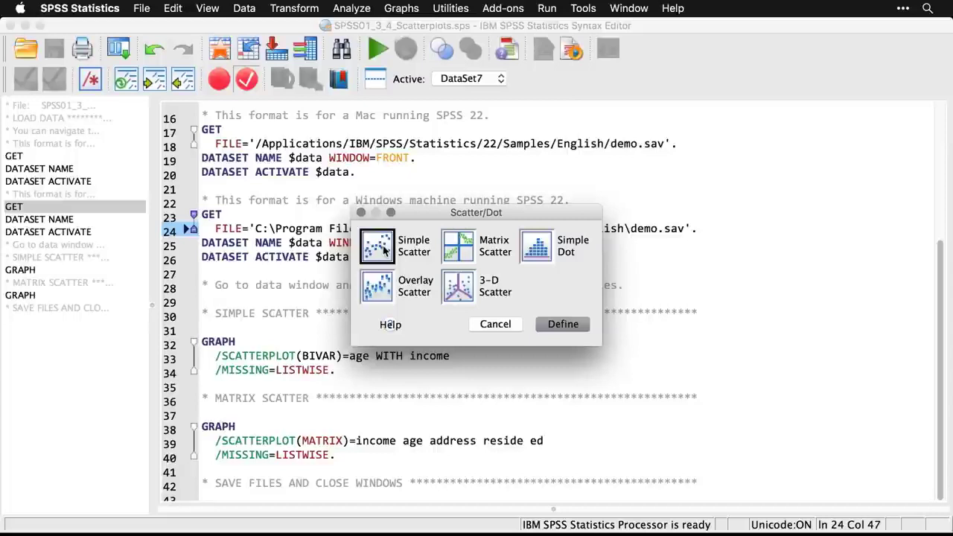
left_click(566, 324)
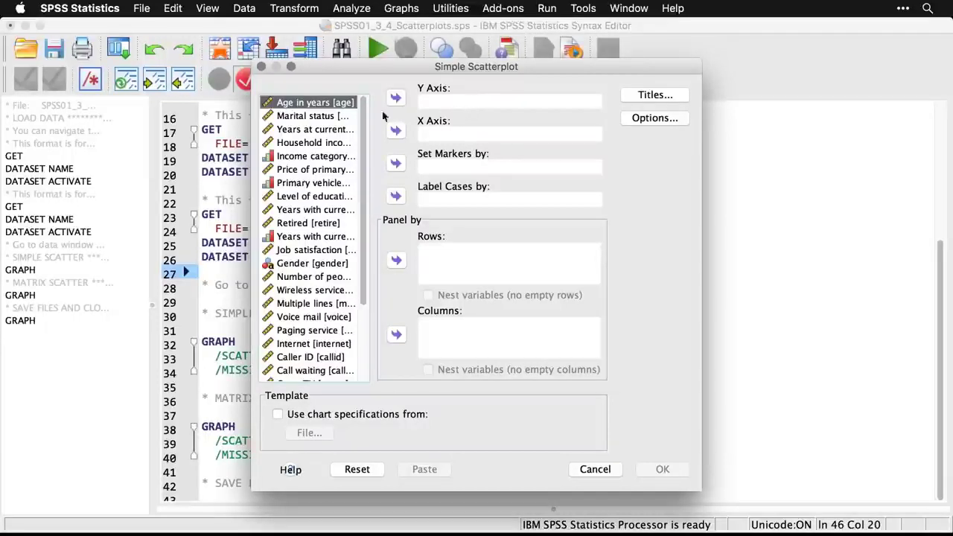
left_click(395, 131)
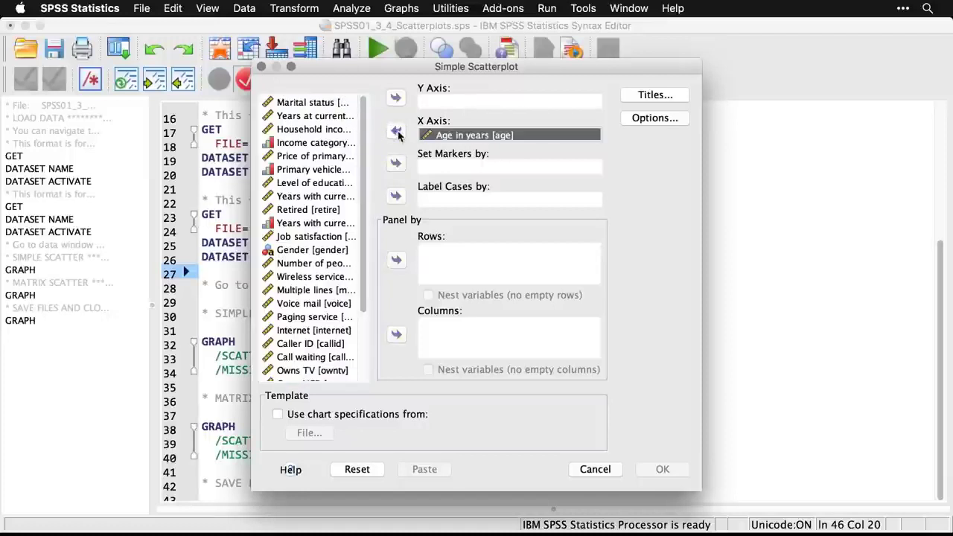
left_click(340, 131)
left_click(395, 98)
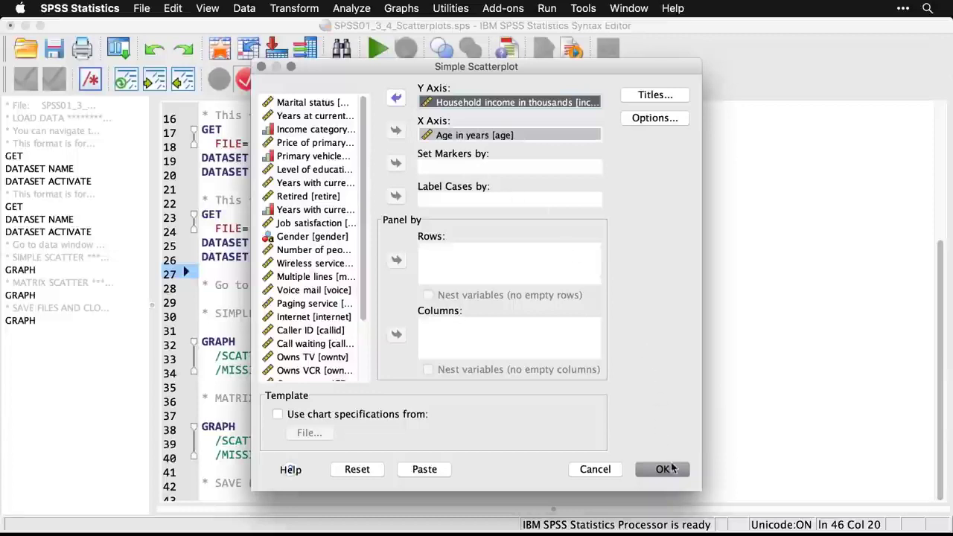
left_click(670, 470)
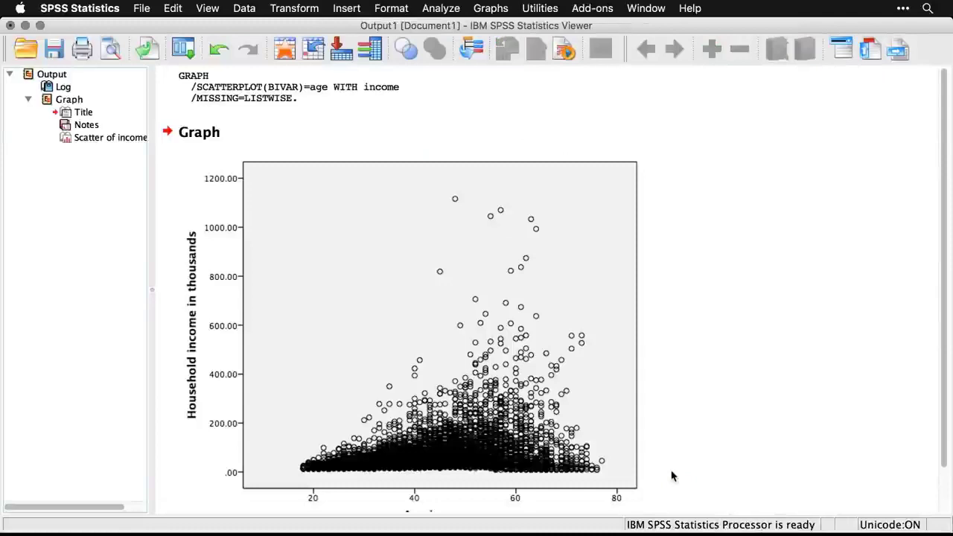
scroll(671, 477, "down", 2)
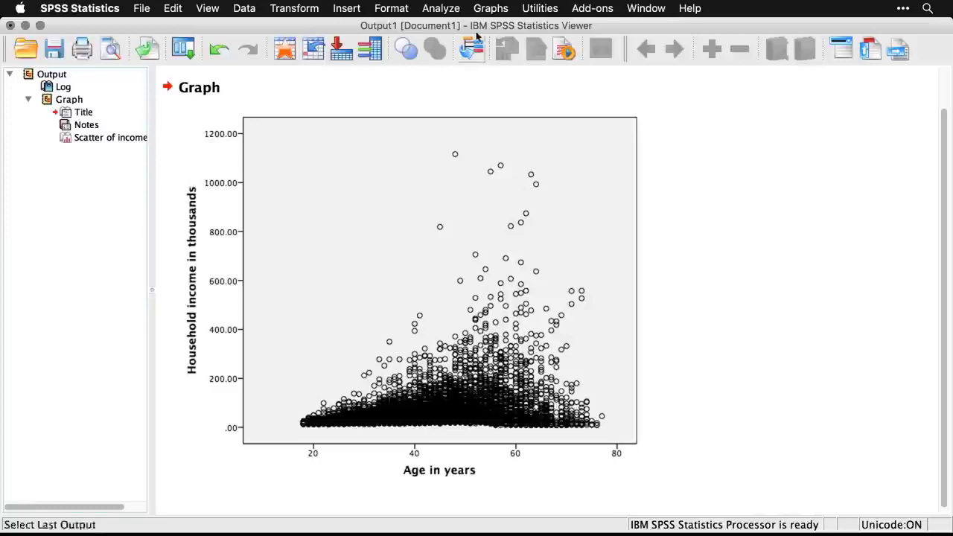
Start defining a legacy matrix scatterplot.
left_click(489, 8)
mouse_move(527, 69)
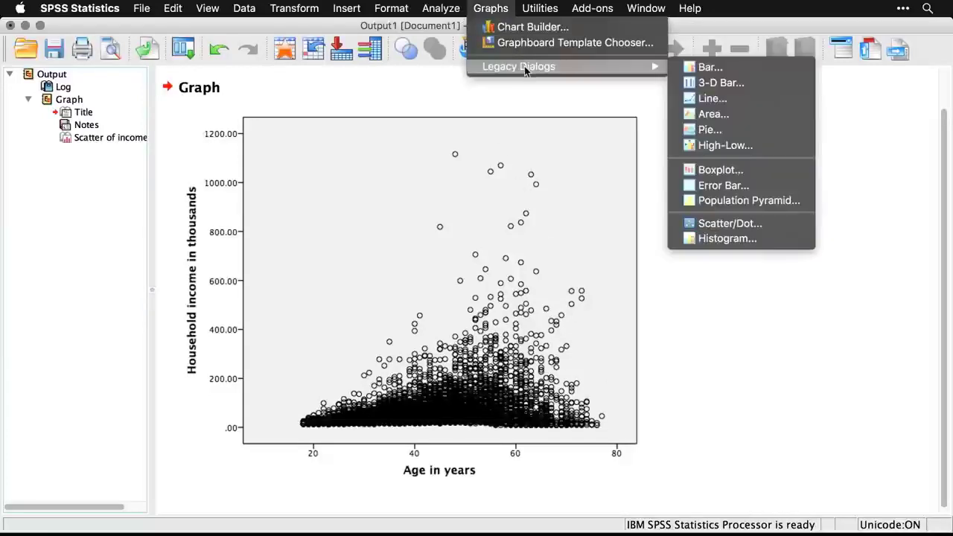
left_click(784, 225)
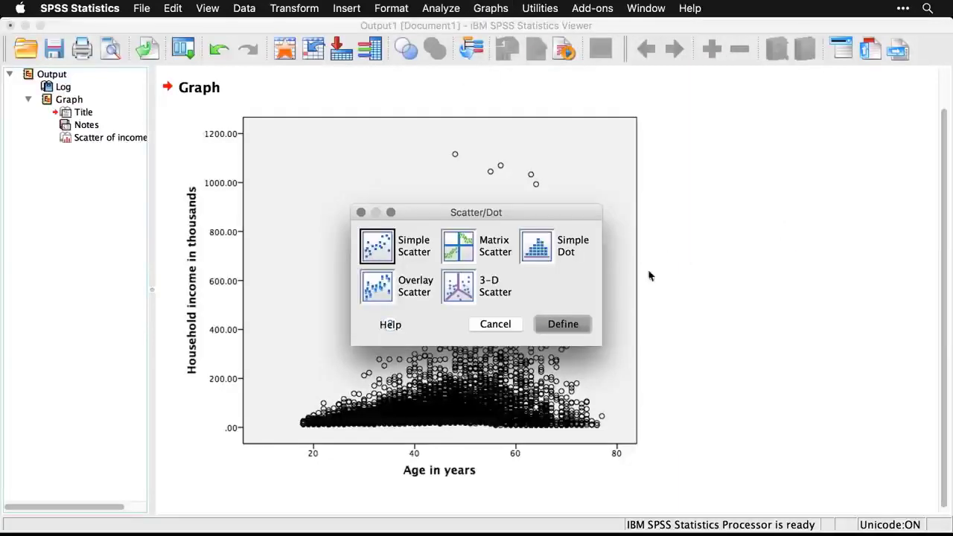
left_click(451, 257)
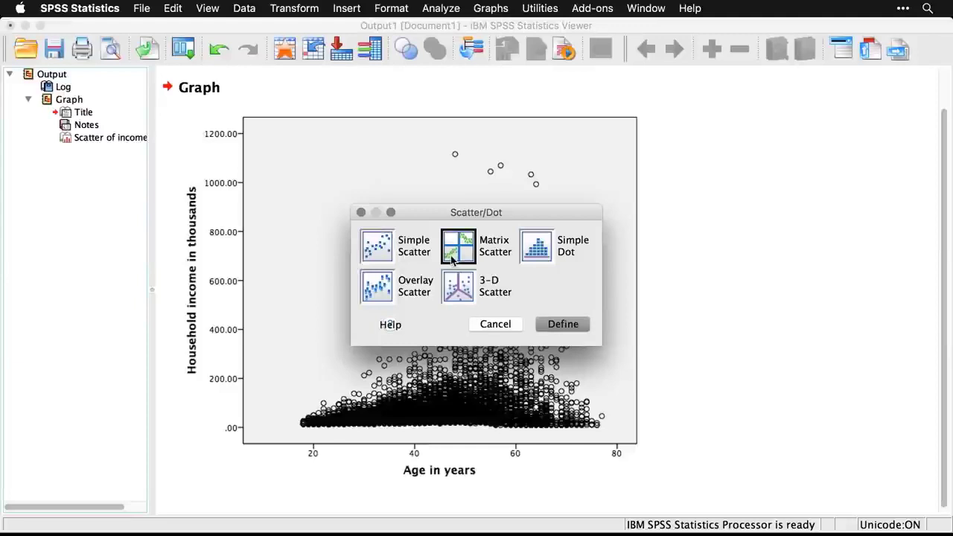
left_click(562, 325)
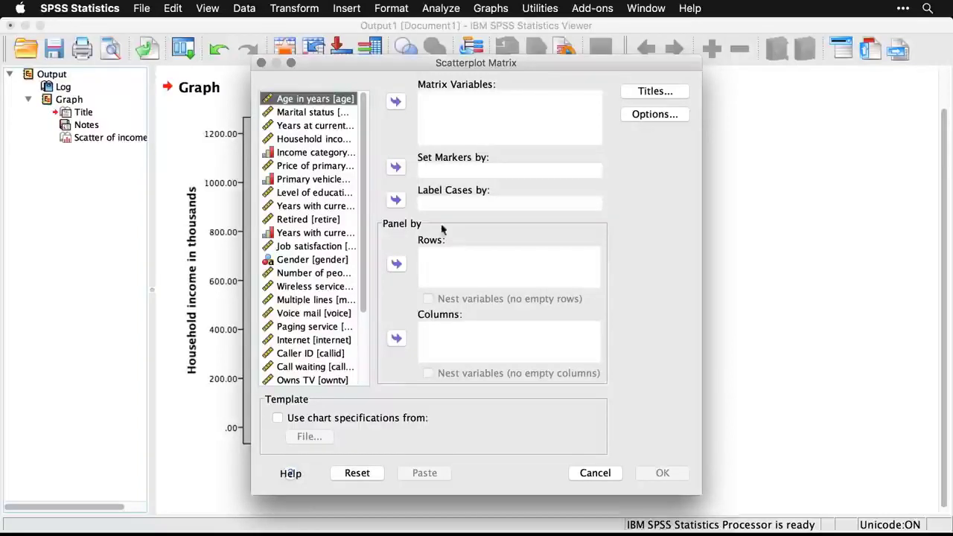
Add Household income in thousands, Age in years, Years at current address, Number of people in household and Level of education as matrix variables.
left_click(328, 140)
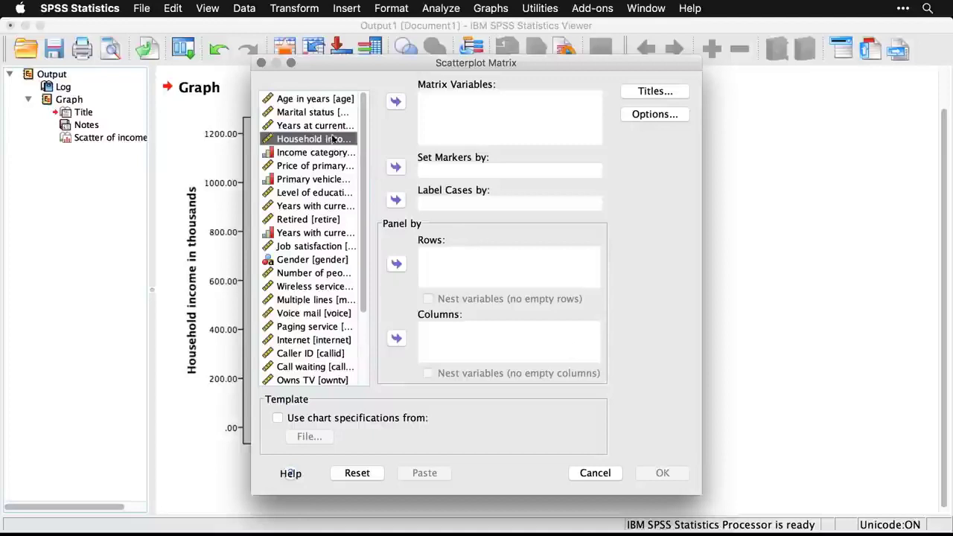
left_click(396, 101)
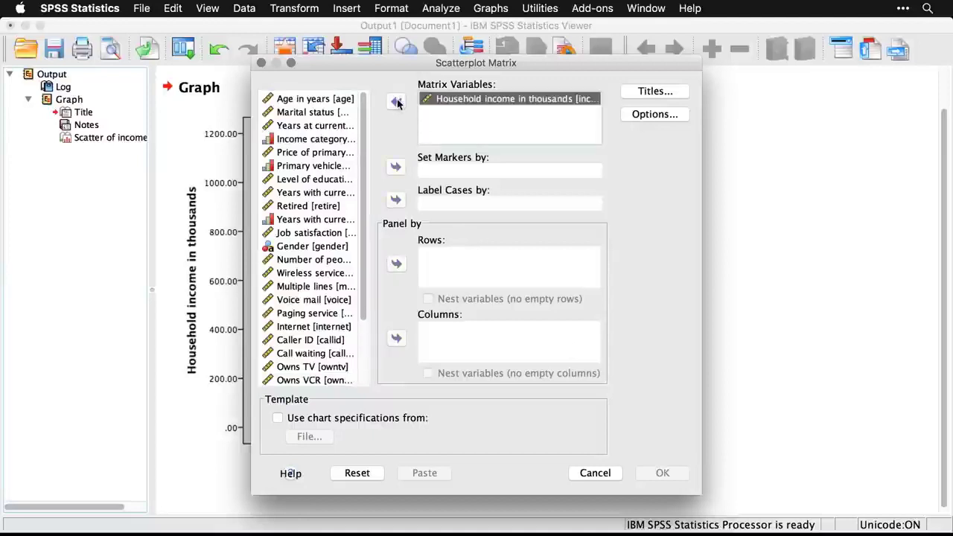
left_click(341, 99)
left_click(395, 103)
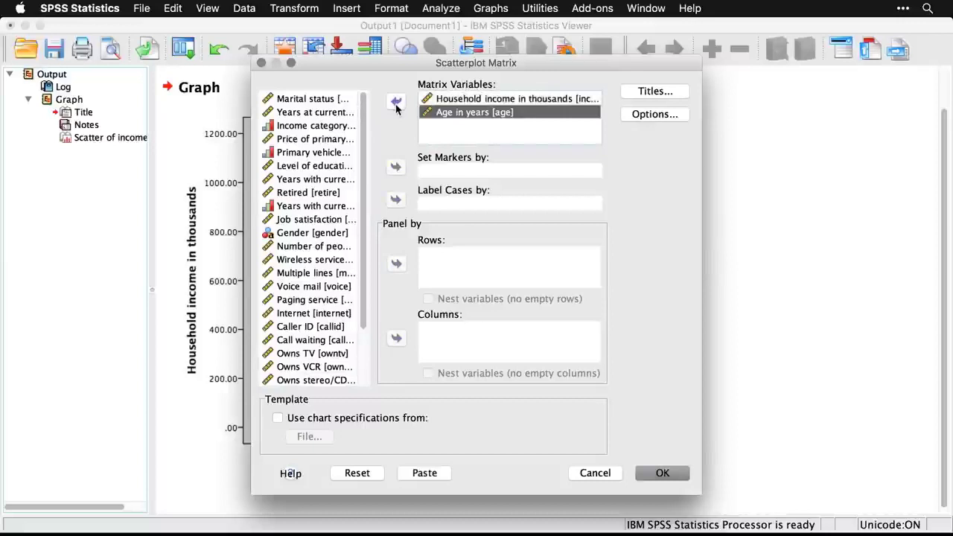
left_click(335, 112)
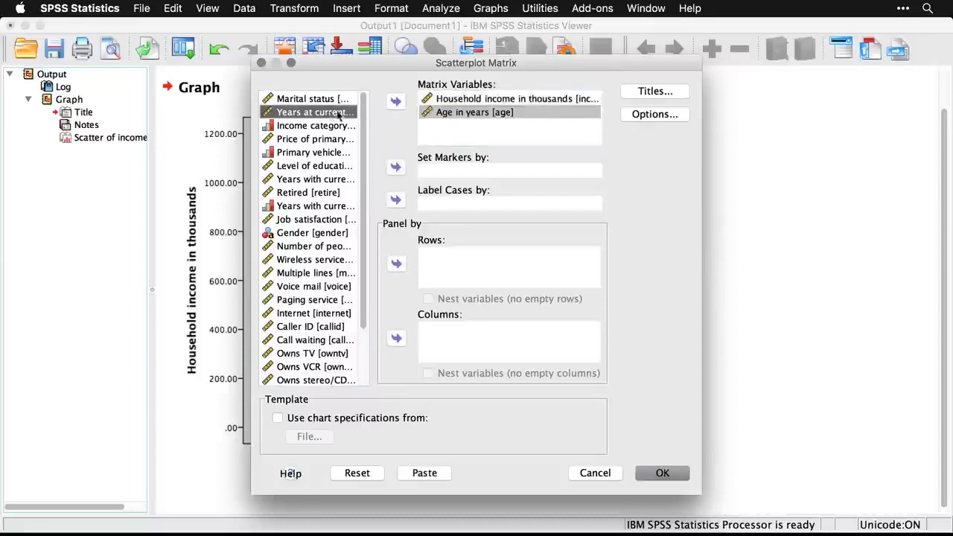
left_click(395, 102)
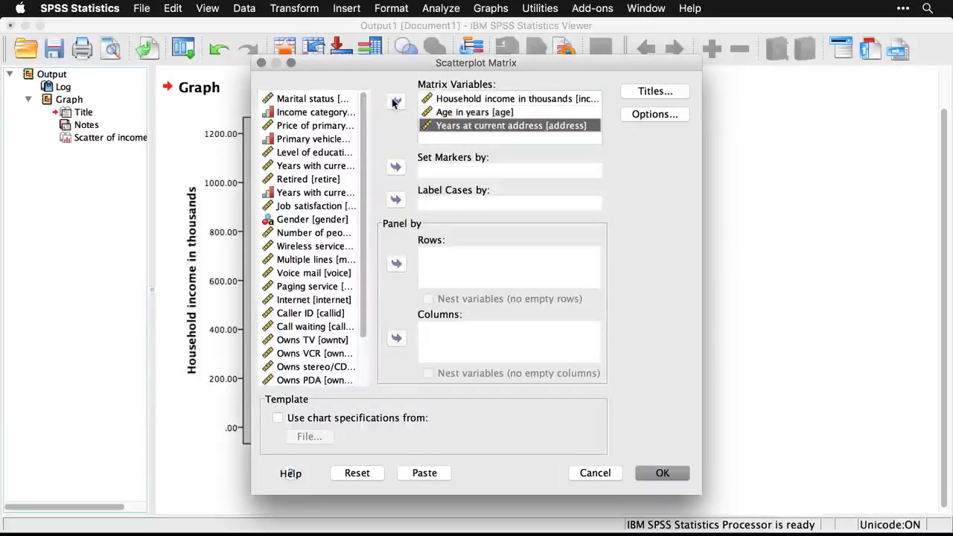
left_click(321, 234)
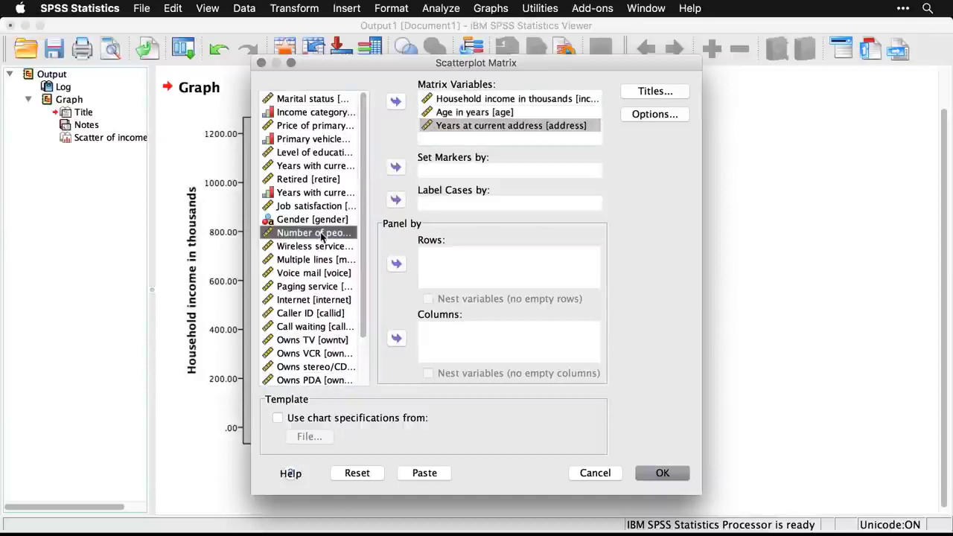
left_click(395, 102)
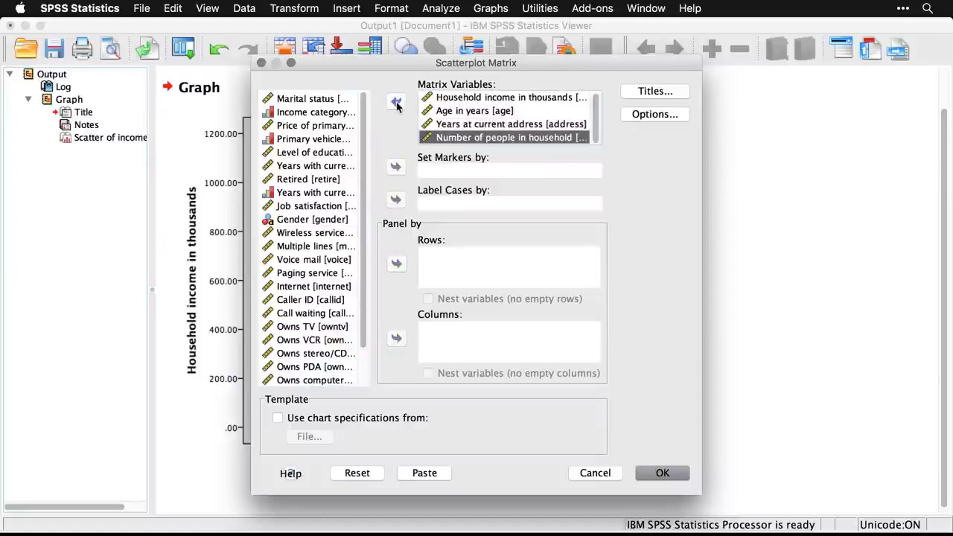
left_click(340, 153)
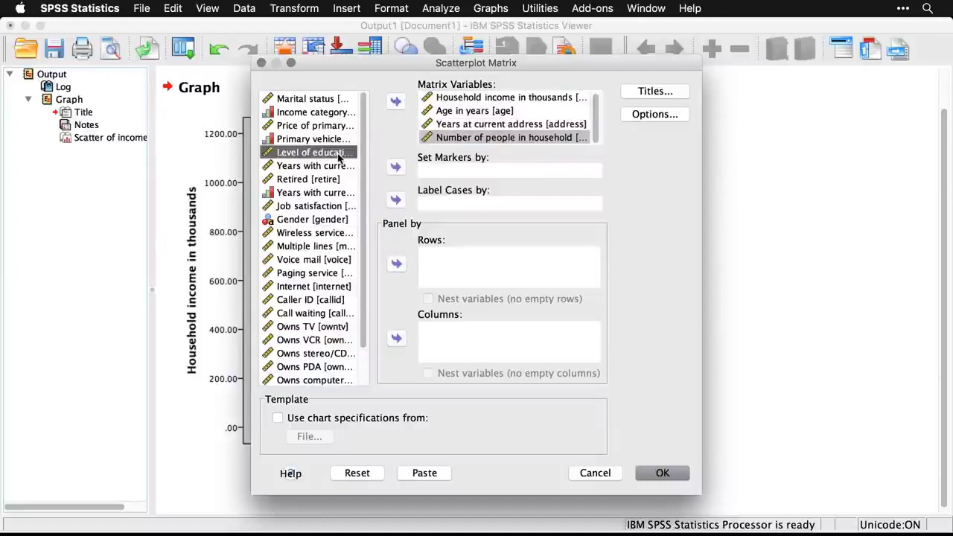
left_click(396, 103)
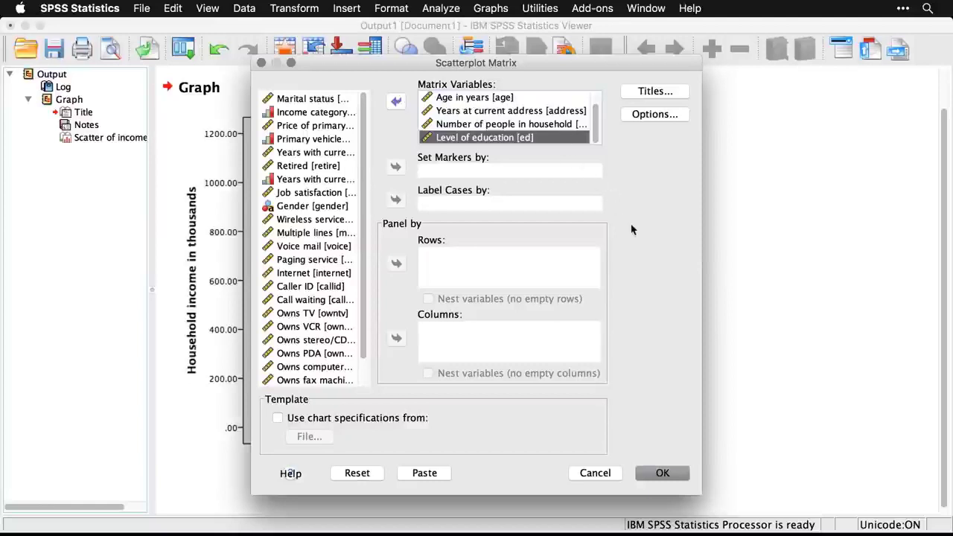
Generate the scatterplot matrix of the five chosen variables and view the whole chart in the output.
left_click(674, 475)
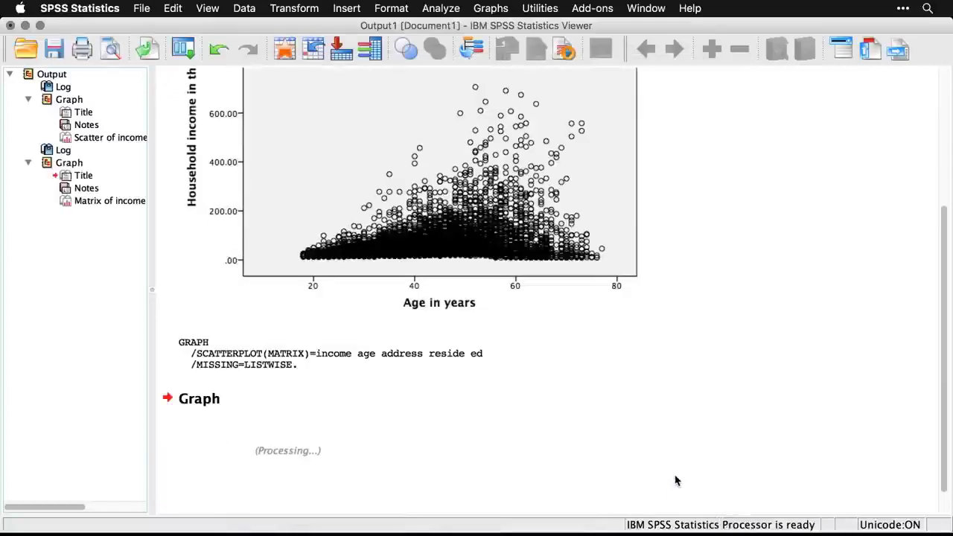
scroll(771, 412, "down", 4)
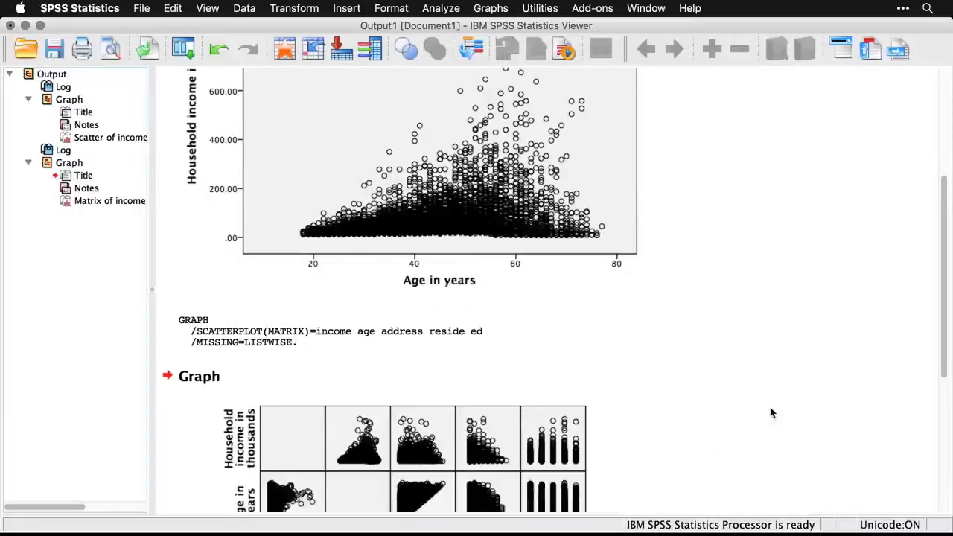
scroll(771, 412, "down", 3)
scroll(771, 412, "down", 2)
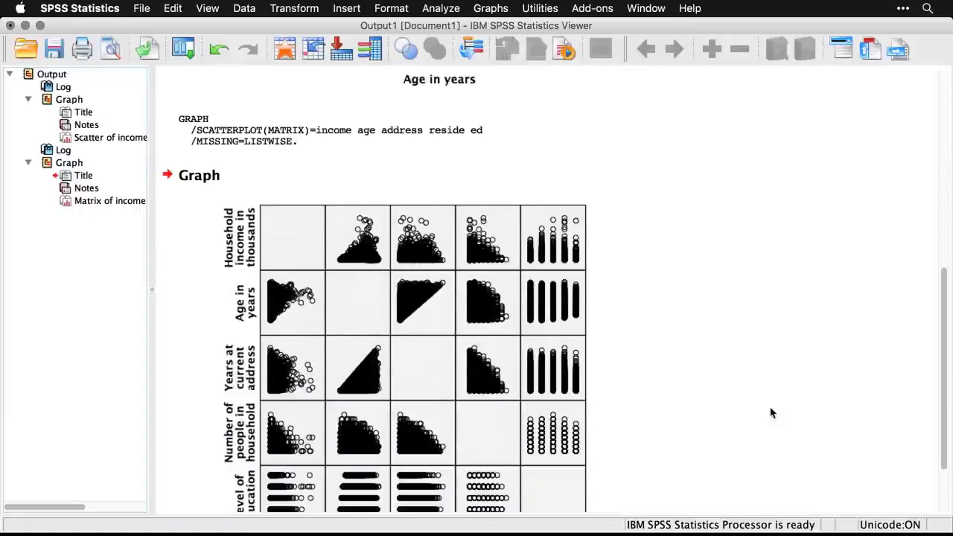
scroll(770, 413, "down", 2)
scroll(770, 412, "down", 2)
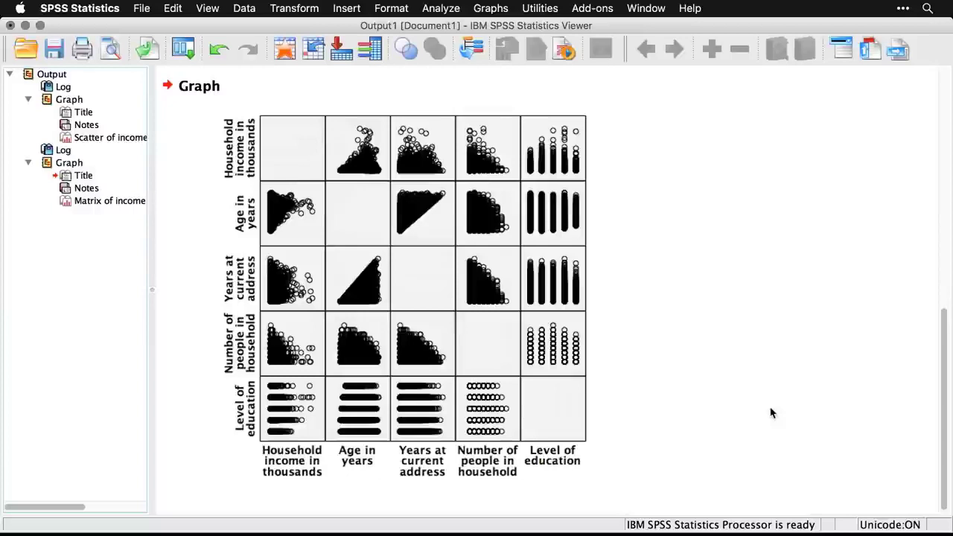
left_click(498, 388)
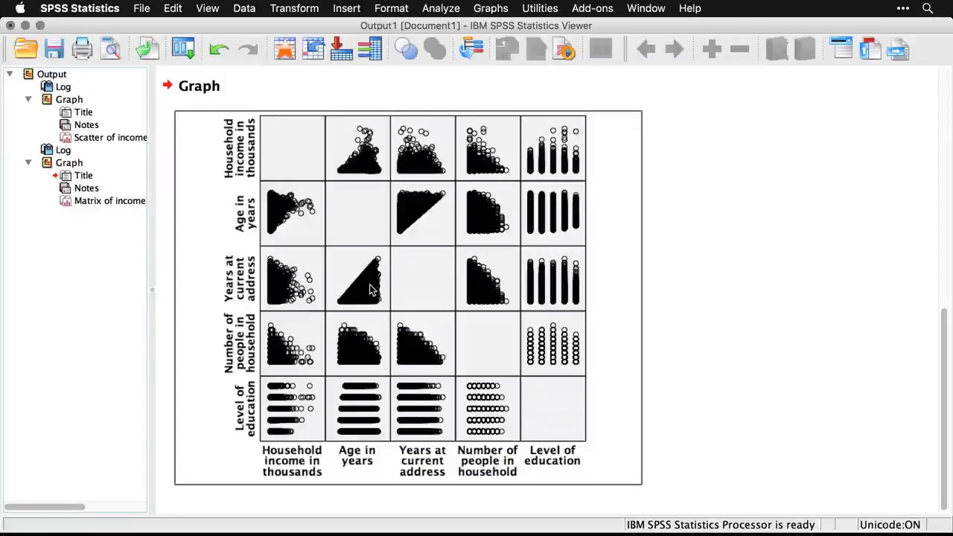
Bring up the legacy scatterplot types and choose 3-D Scatter.
left_click(493, 9)
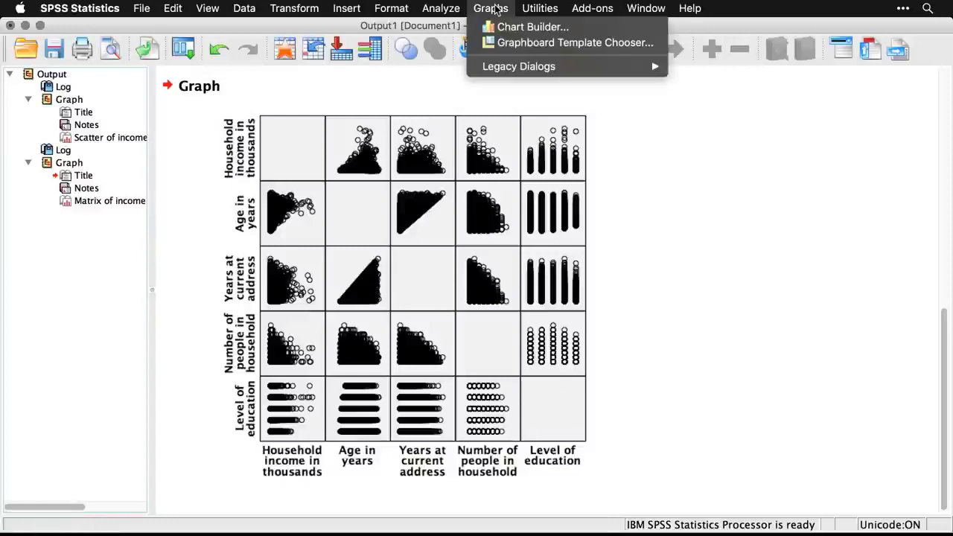
mouse_move(521, 66)
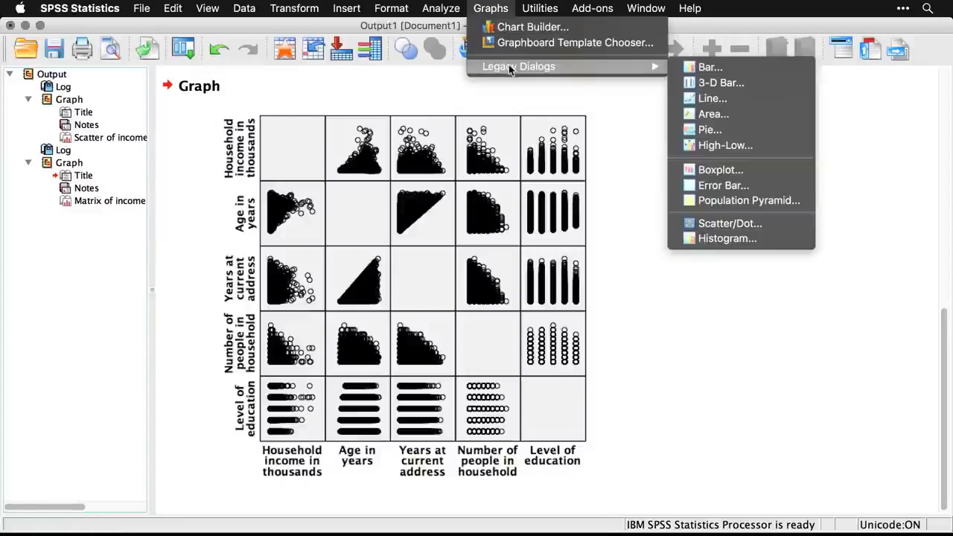
left_click(781, 227)
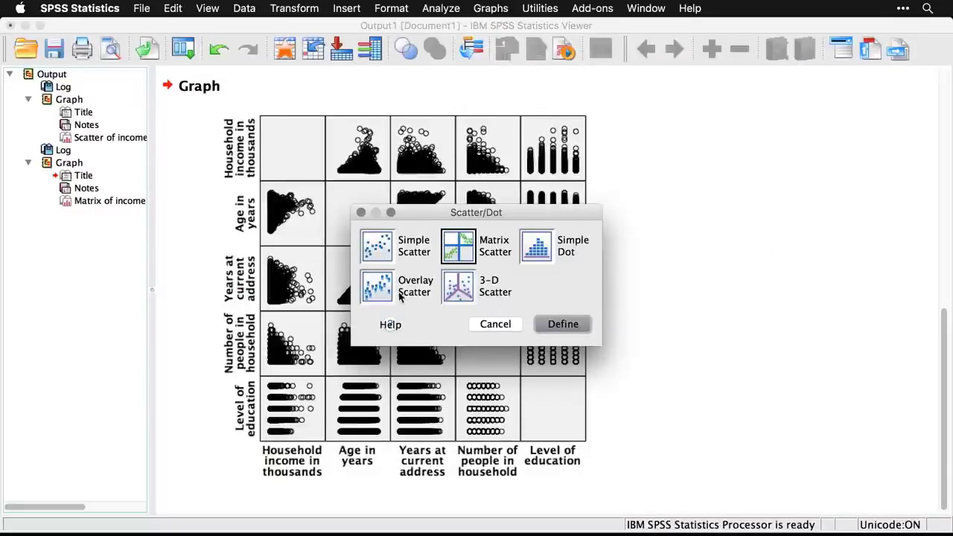
left_click(466, 295)
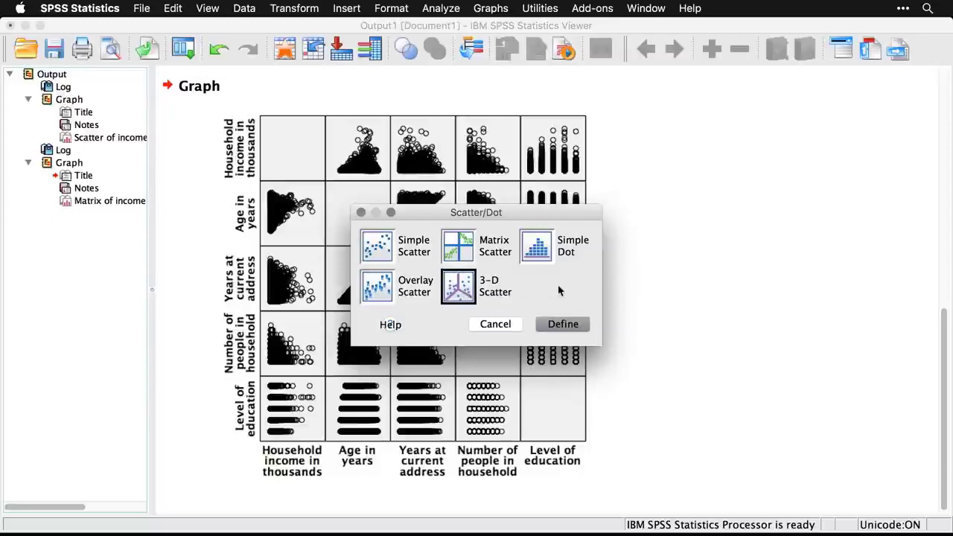
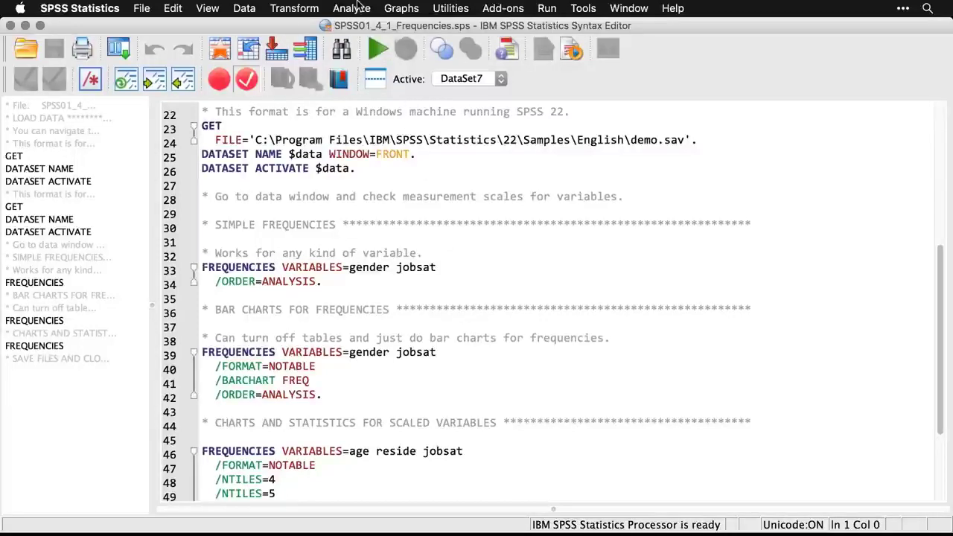
Start a Frequencies analysis and add Gender and Job satisfaction as its variables.
left_click(356, 8)
mouse_move(359, 46)
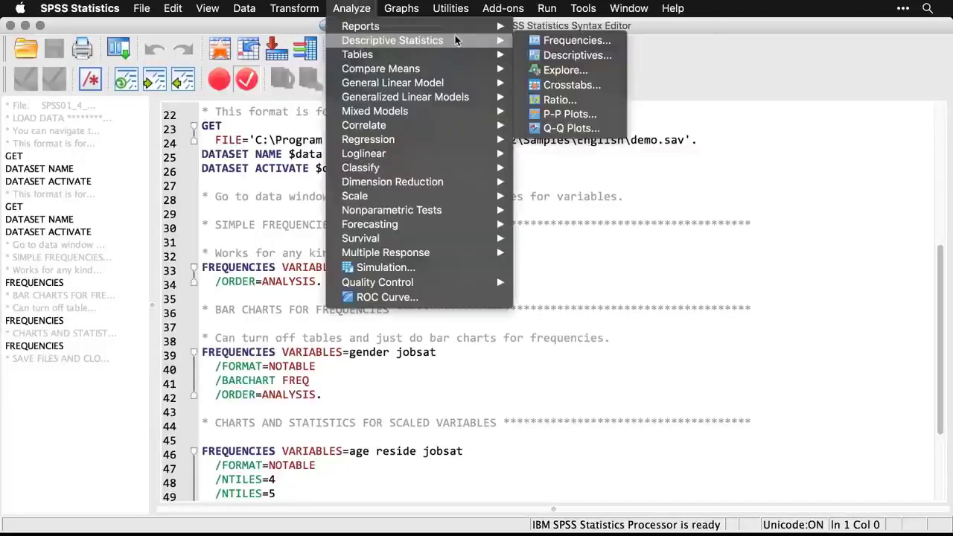
left_click(548, 41)
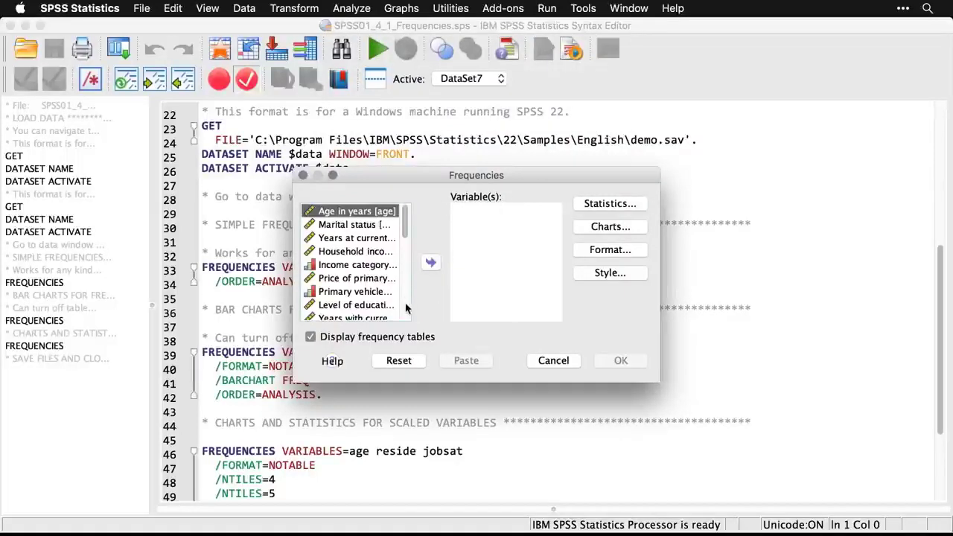
scroll(406, 307, "down", 3)
double_click(354, 265)
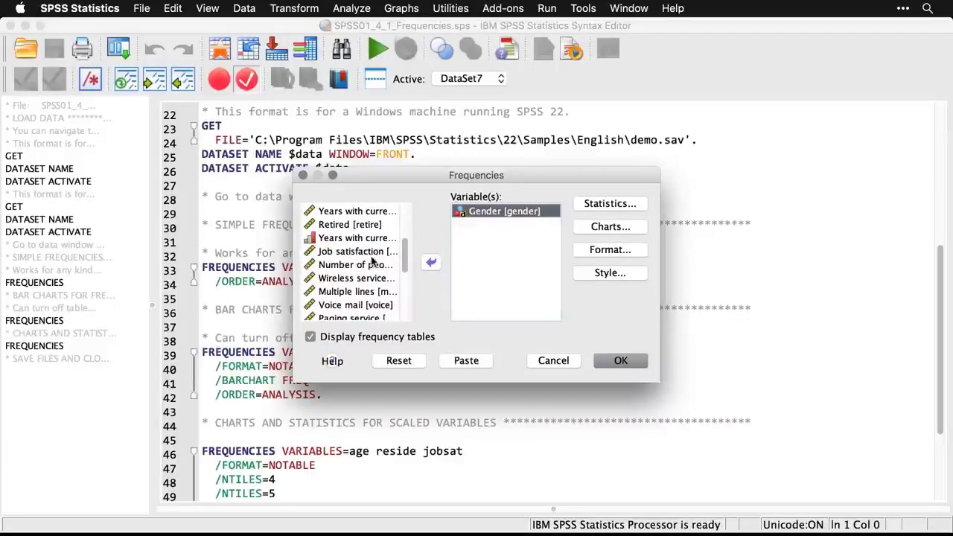
left_click(364, 253)
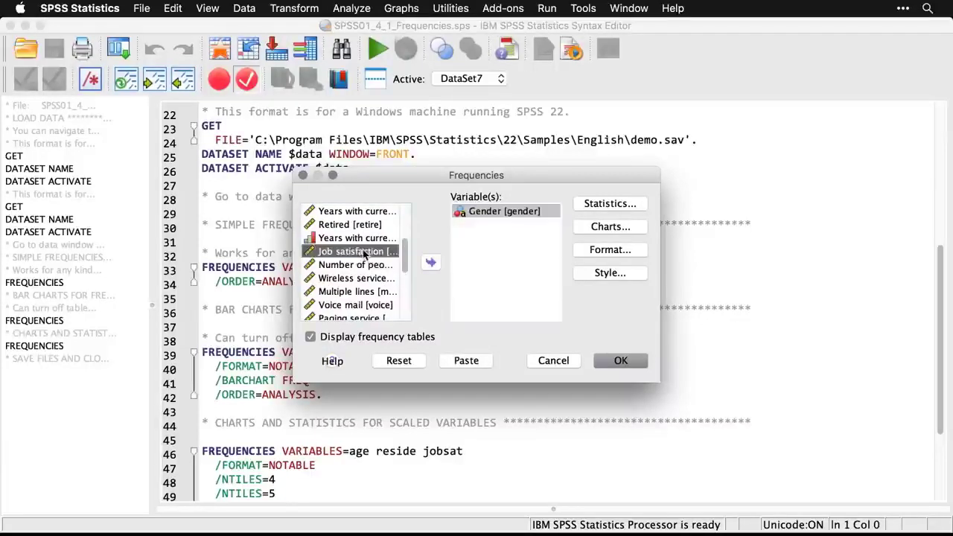
double_click(364, 253)
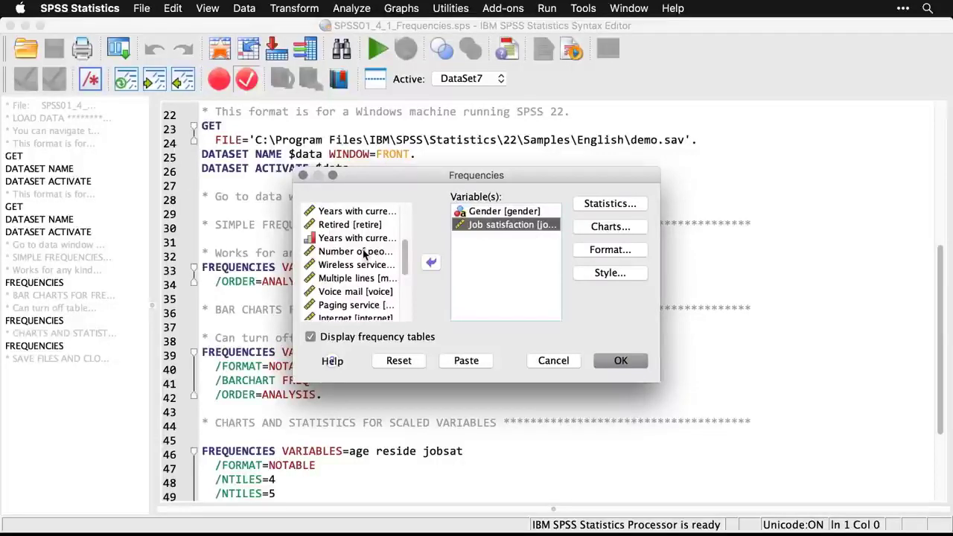
Run the frequencies with tables displayed, and examine the Gender and Job satisfaction frequency tables.
left_click(621, 361)
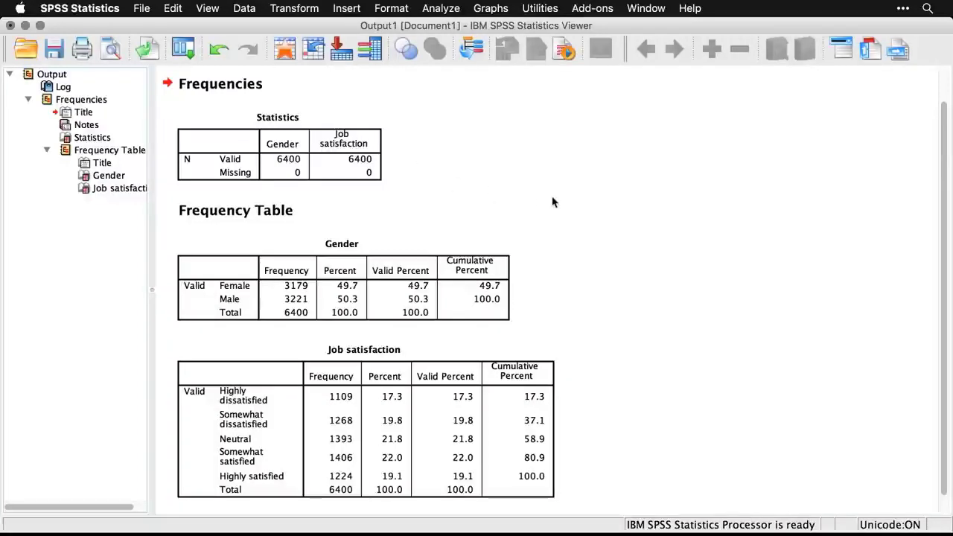
scroll(594, 292, "down", 1)
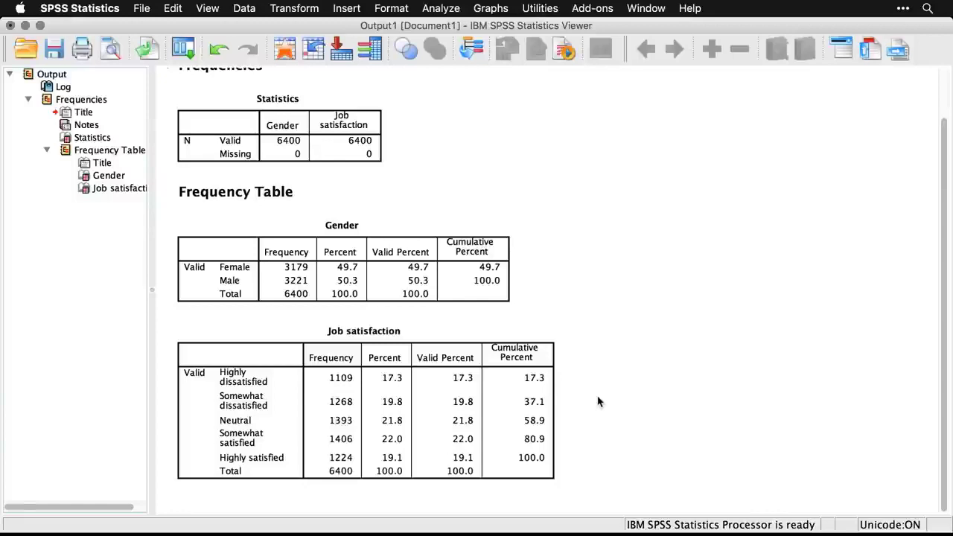
left_click(514, 402)
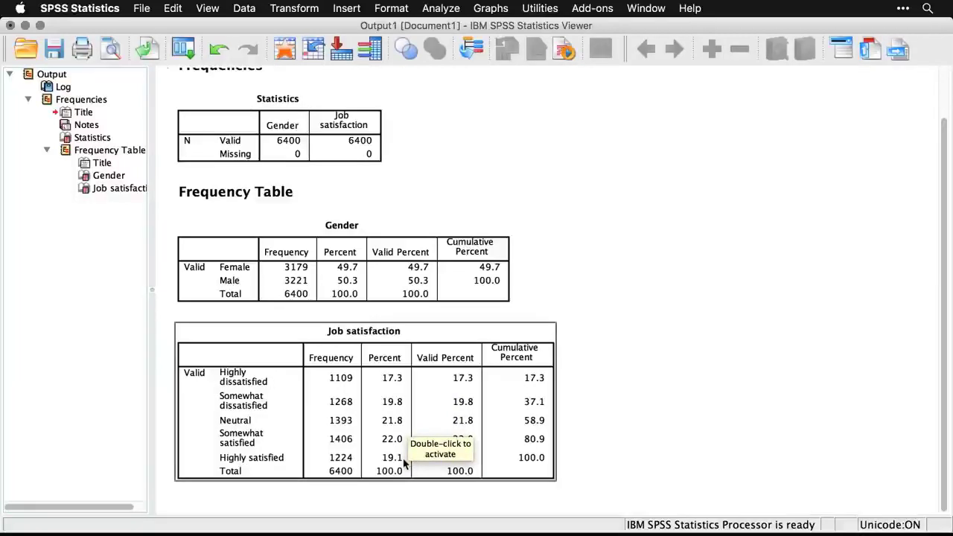
left_click(657, 430)
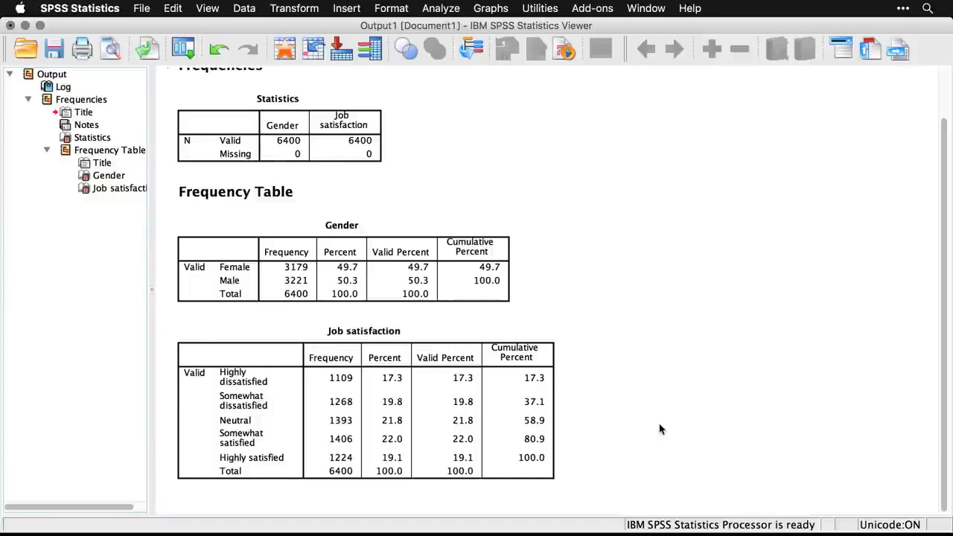
Recall the Frequencies setup for Gender and Job satisfaction from the syntax window and turn off the display of frequency tables.
key("super+grave")
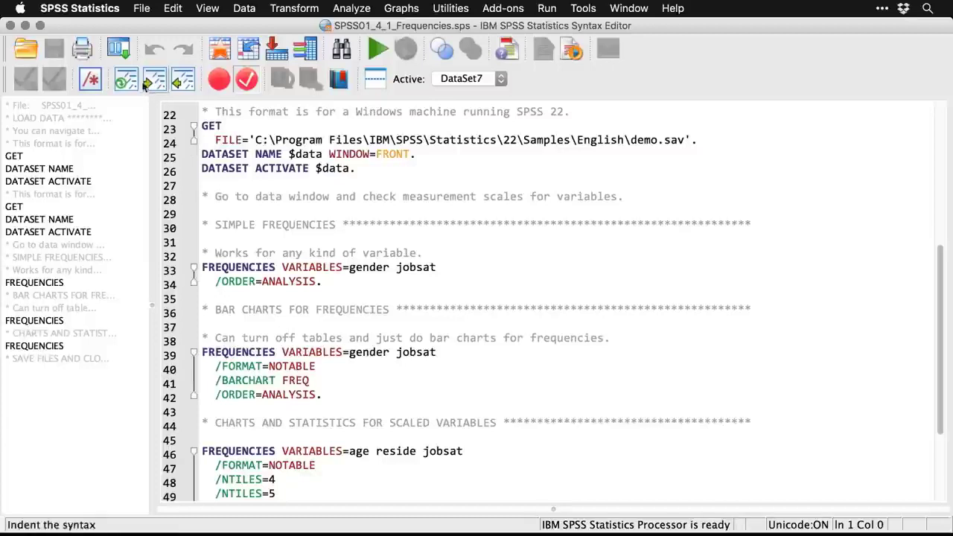
left_click(122, 49)
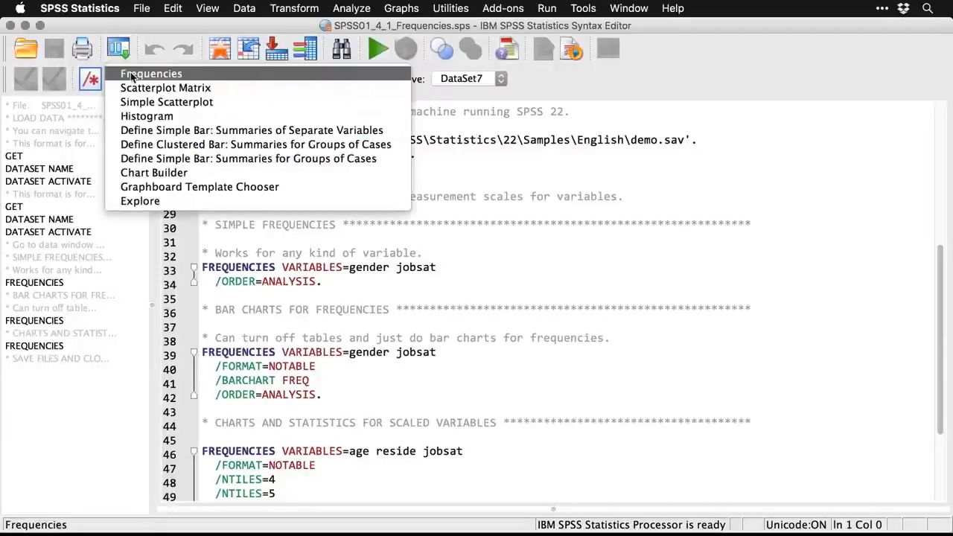
left_click(138, 73)
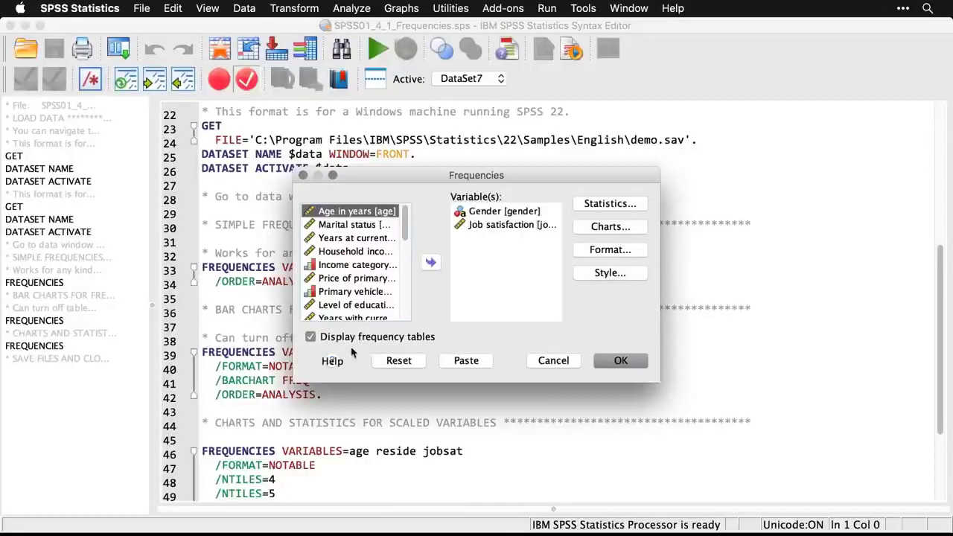
left_click(310, 337)
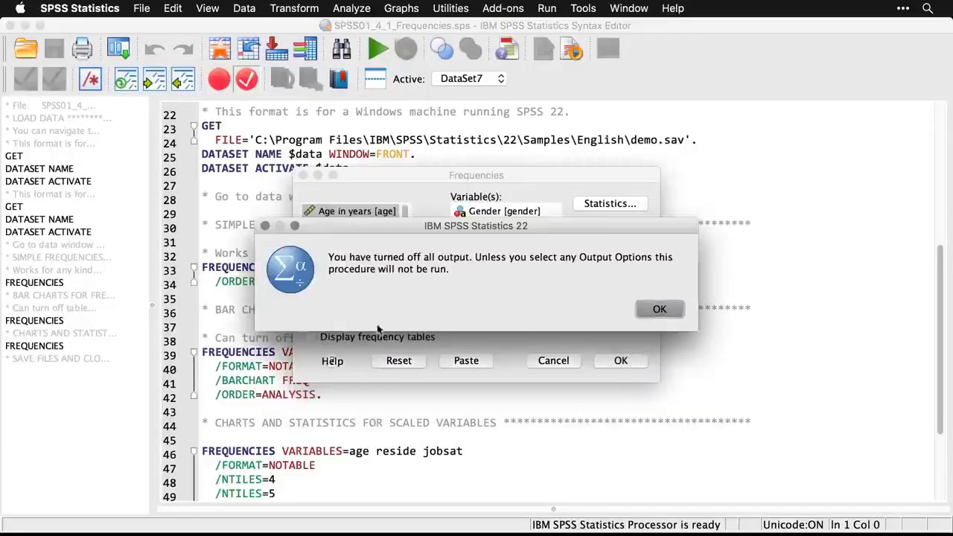
left_click(659, 308)
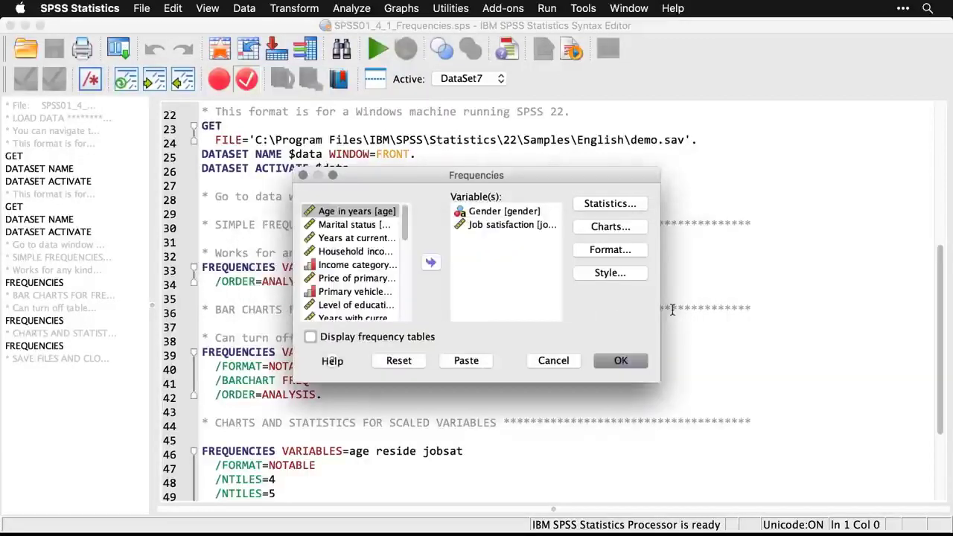
Set the Frequencies chart type to bar charts, with frequencies as the chart values.
left_click(609, 226)
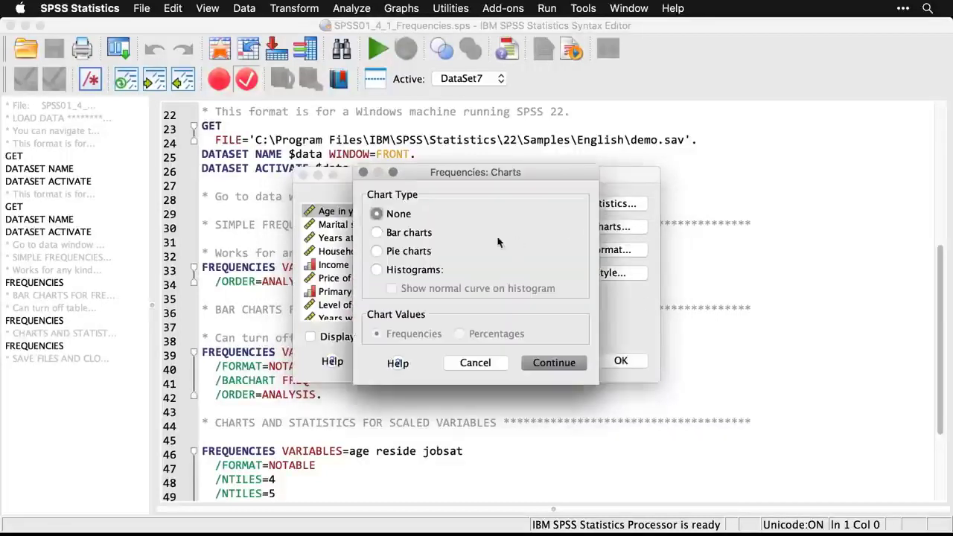
left_click(376, 233)
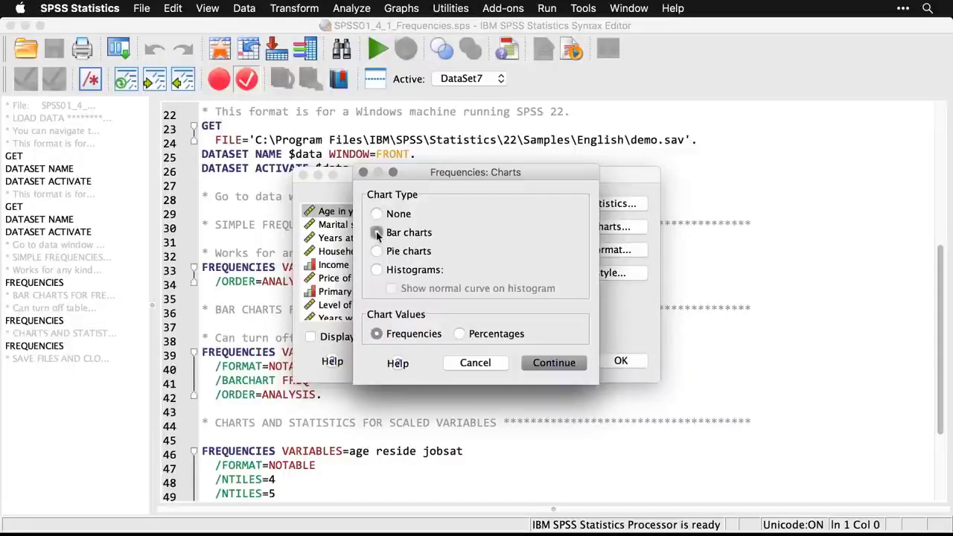
left_click(555, 363)
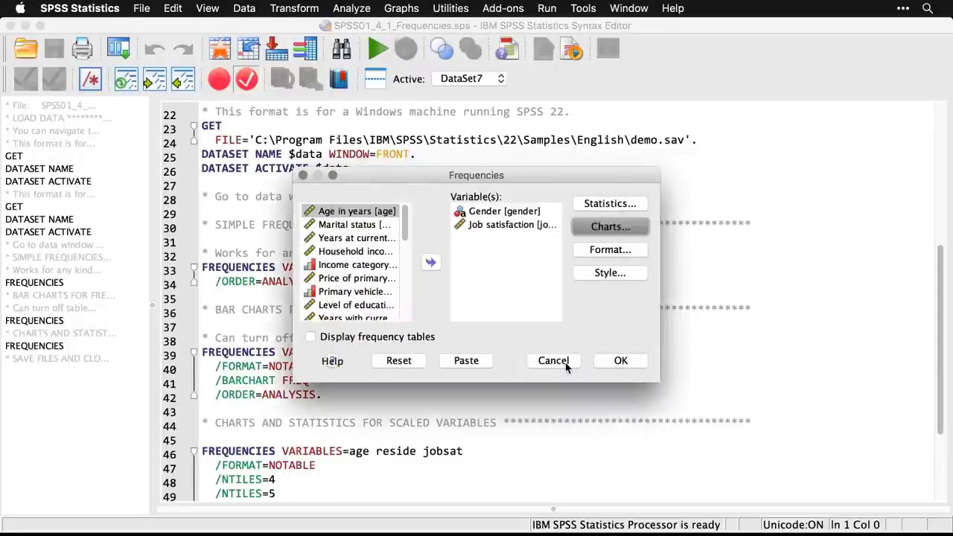
Run the analysis and view the Gender and Job satisfaction bar charts in the output.
left_click(629, 363)
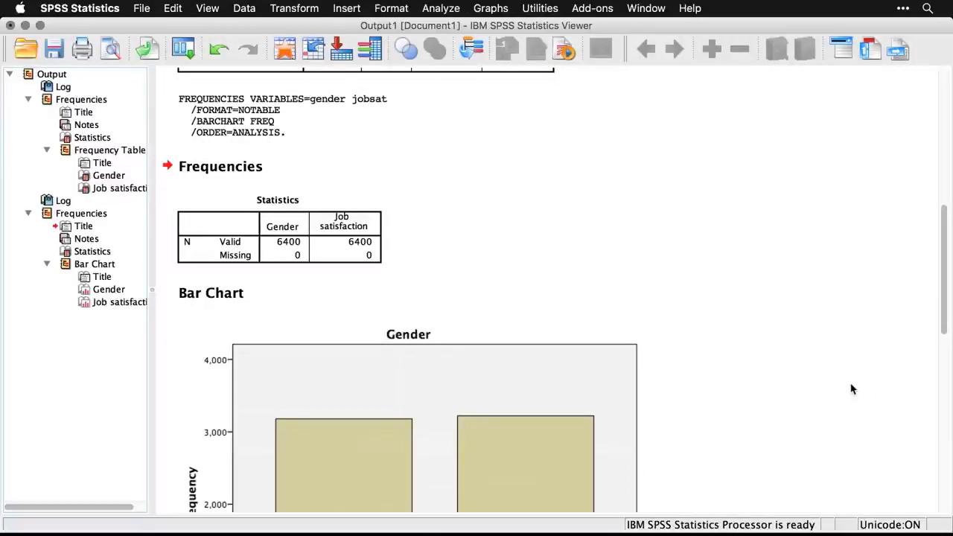
scroll(852, 389, "down", 6)
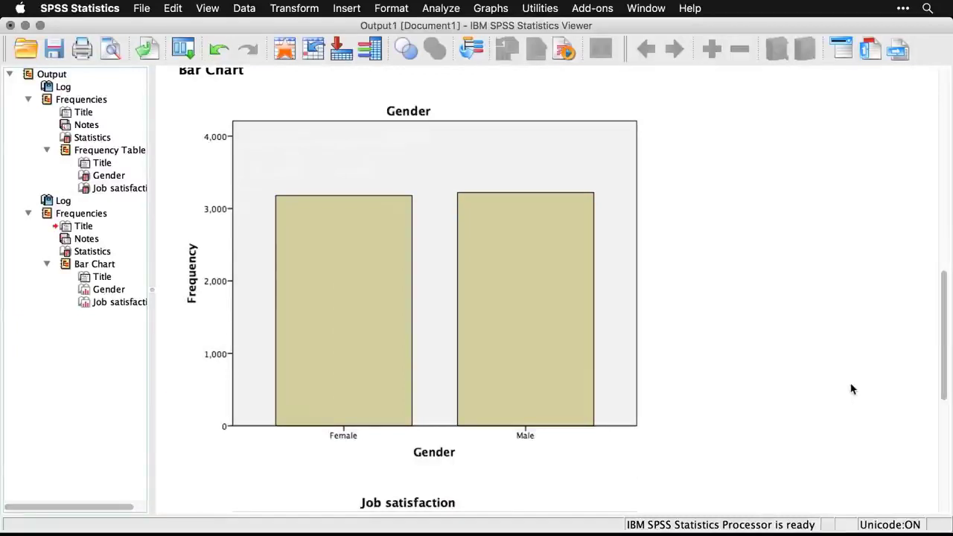
scroll(852, 389, "down", 7)
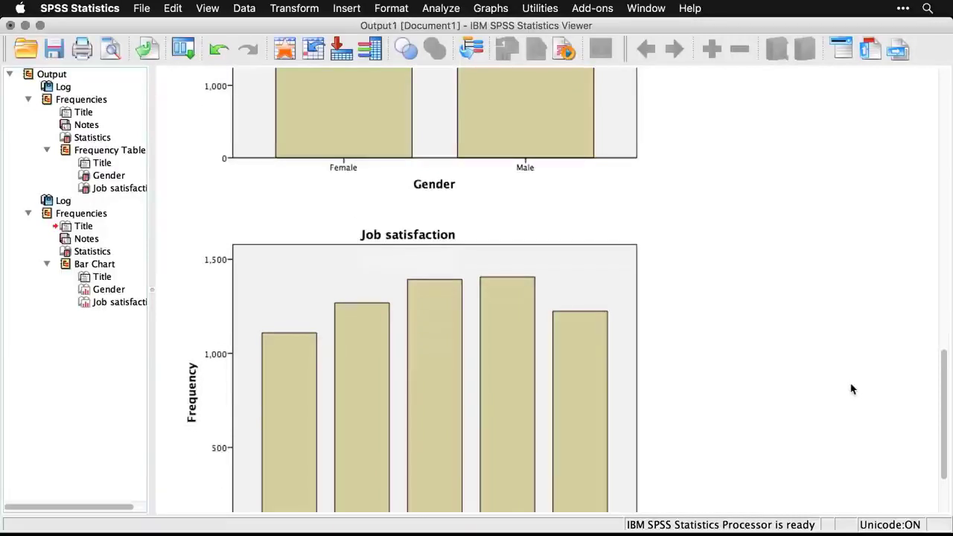
scroll(852, 389, "down", 3)
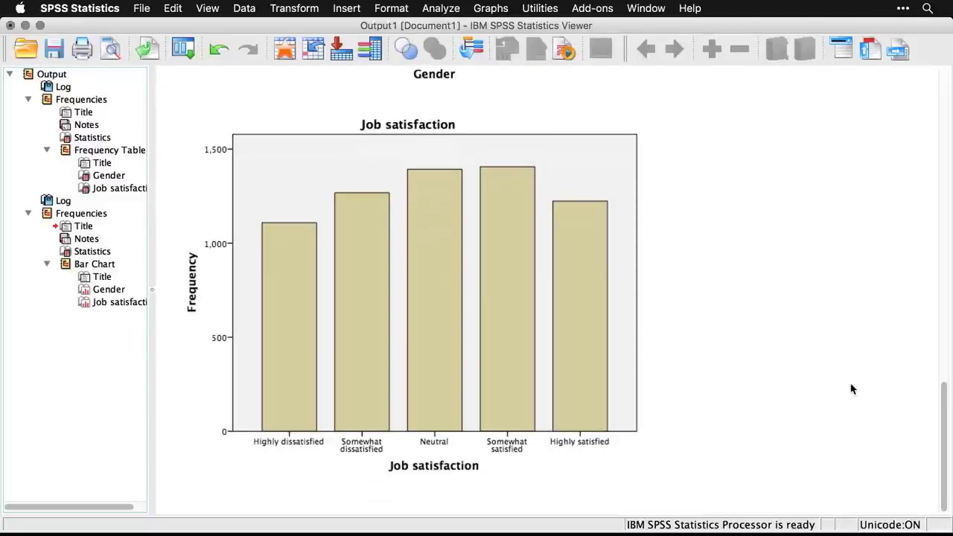
Return to the syntax window, open the Frequencies setup and reset it to clear the previous variables and options.
key("super+grave")
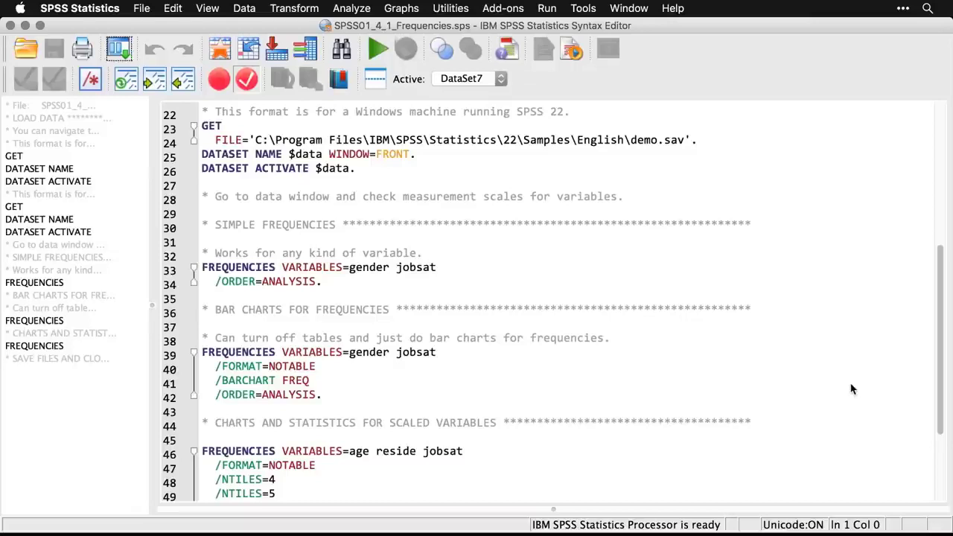
scroll(850, 384, "down", 5)
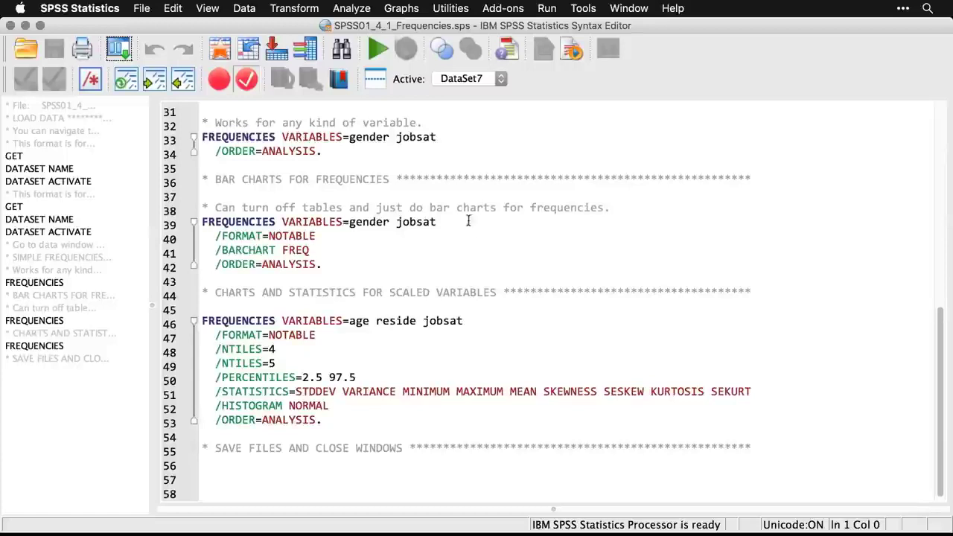
left_click(359, 8)
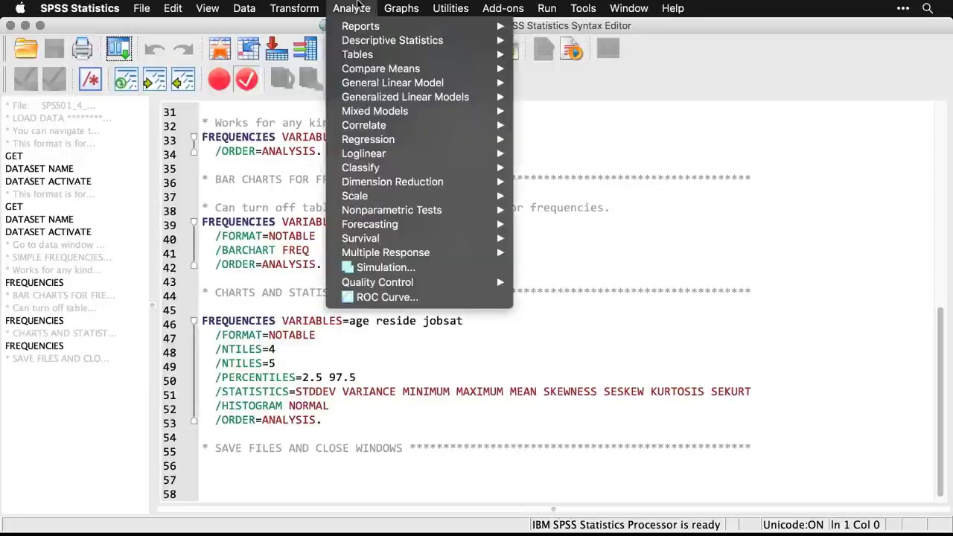
mouse_move(364, 33)
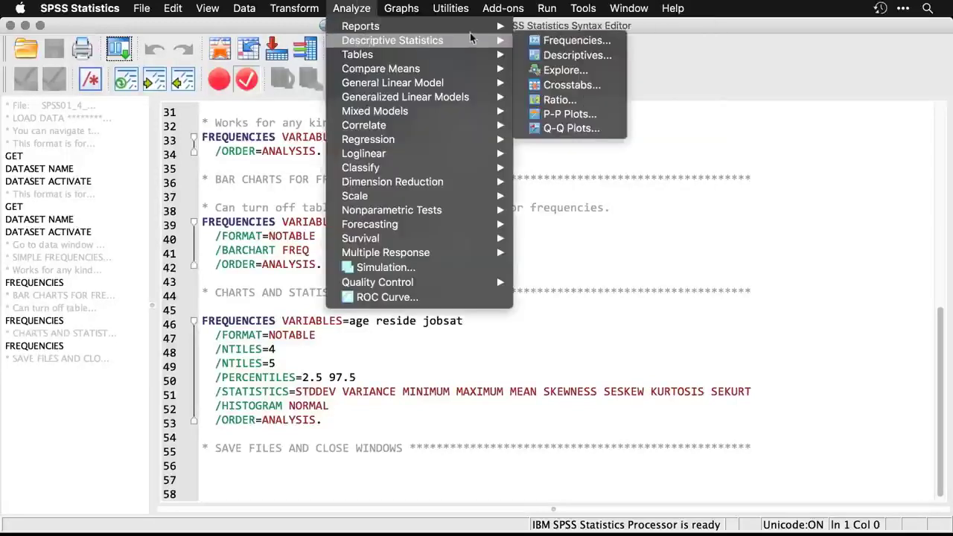
left_click(574, 43)
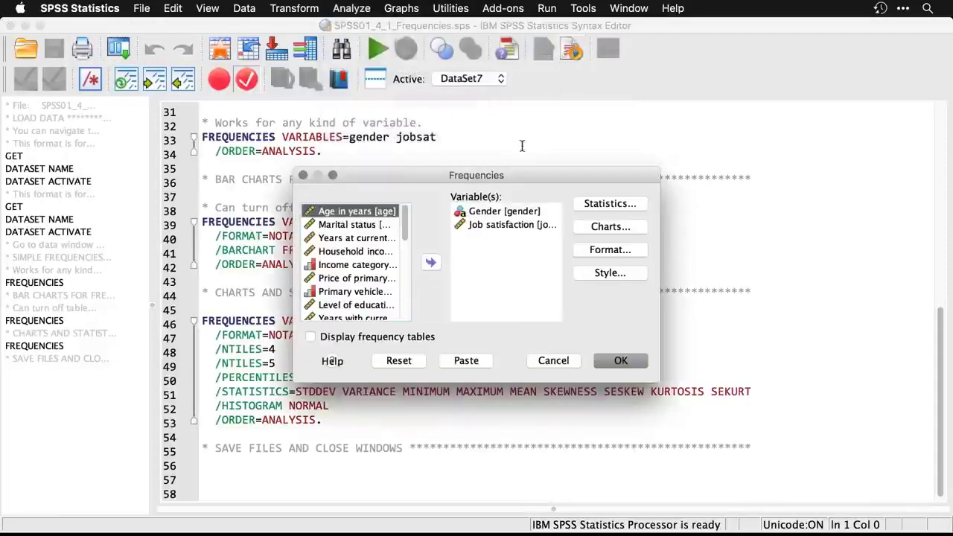
mouse_move(500, 181)
left_mouse_down()
mouse_move(772, 190)
mouse_move(511, 181)
left_mouse_up()
left_click(496, 213)
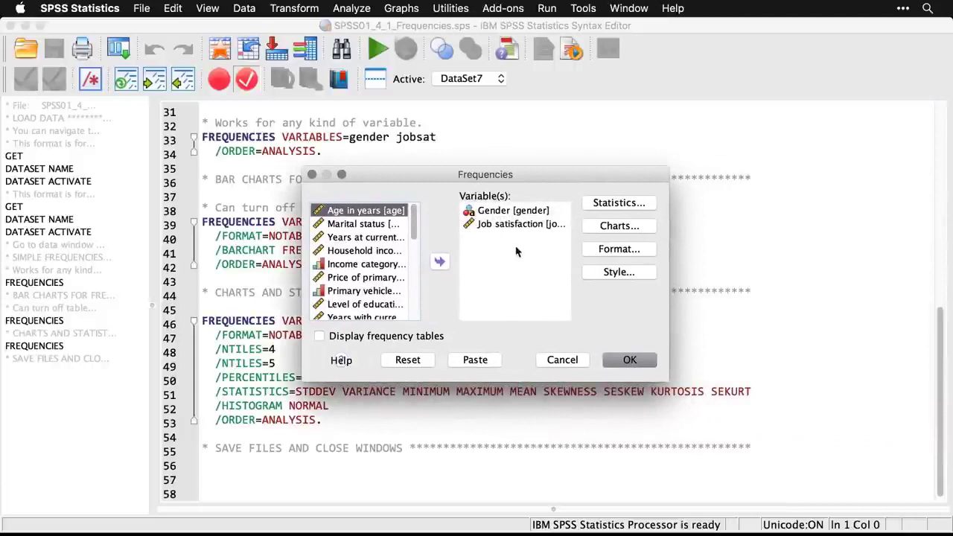
left_click(408, 360)
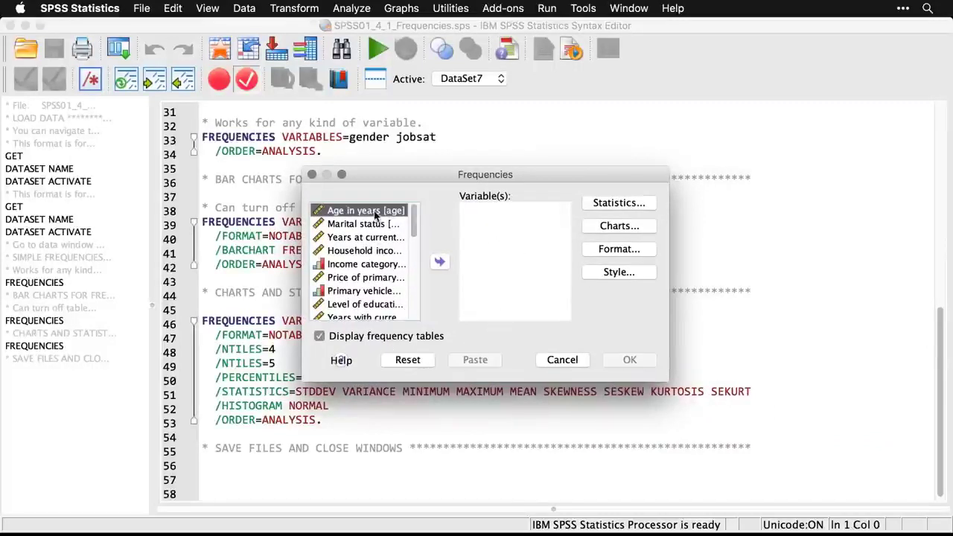
Add Age in years, Years at current address and Job satisfaction as the variables for the frequencies analysis.
double_click(376, 211)
left_click_drag(415, 174, 442, 173)
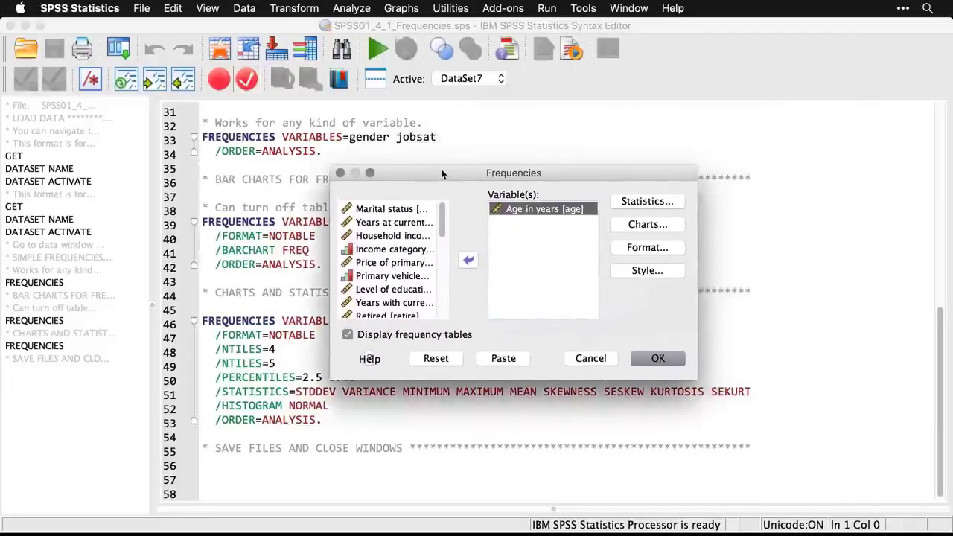
left_click(404, 223)
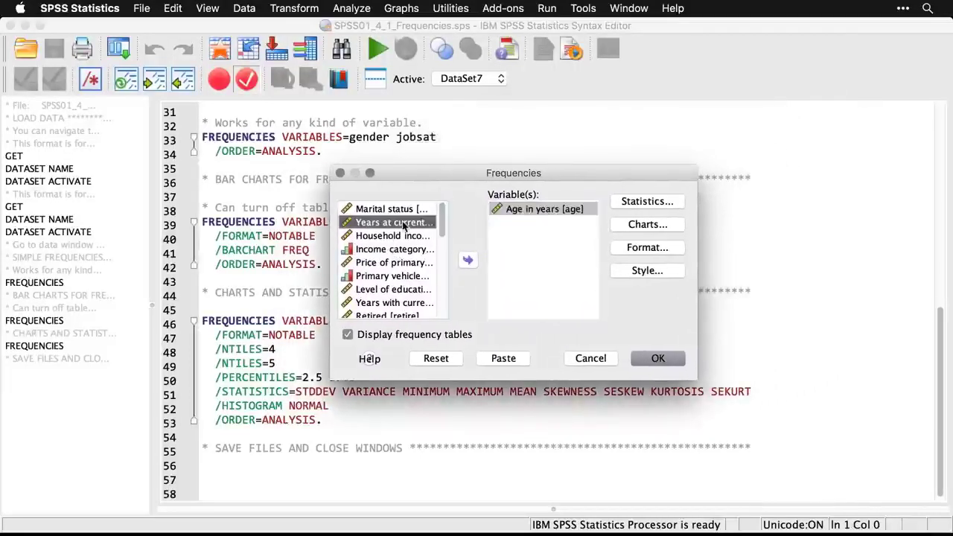
left_click(466, 259)
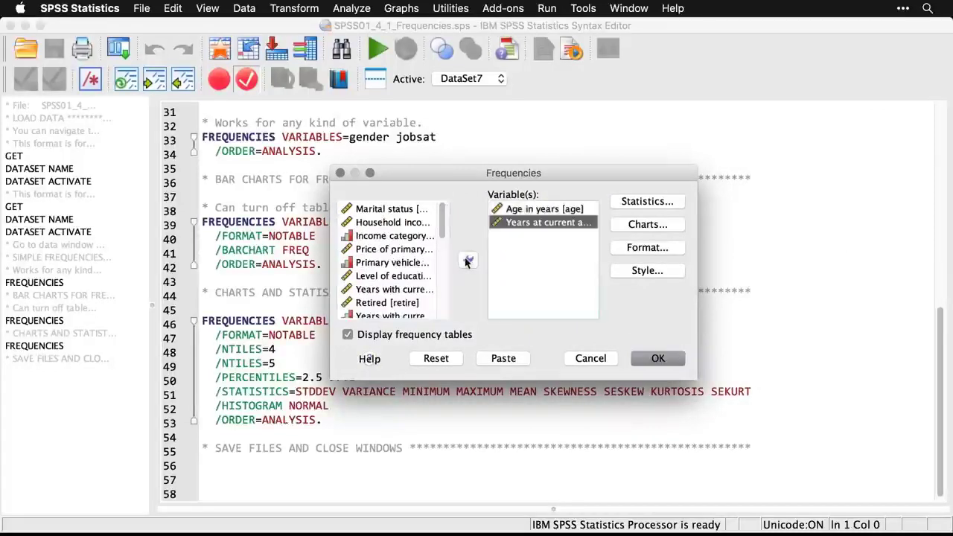
scroll(441, 239, "down", 4)
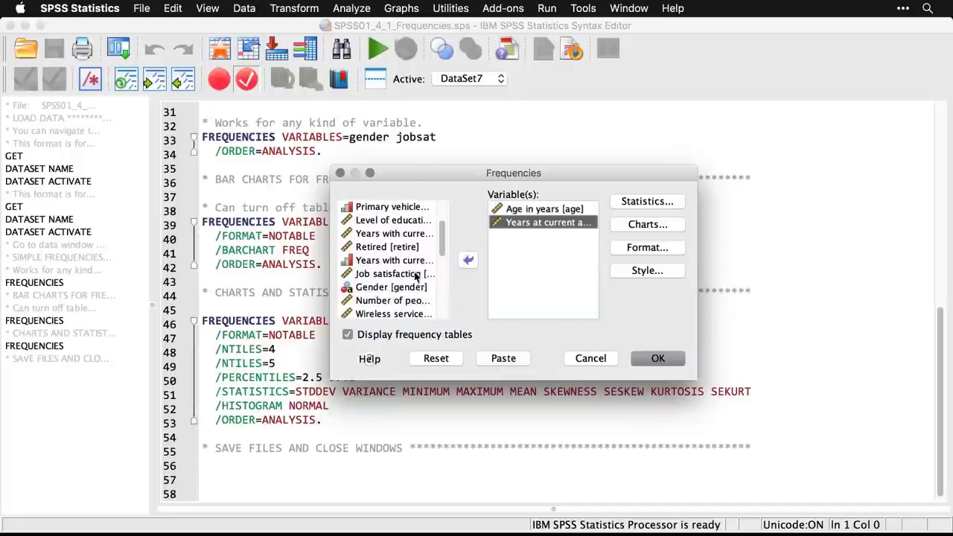
left_click(417, 274)
left_click(468, 259)
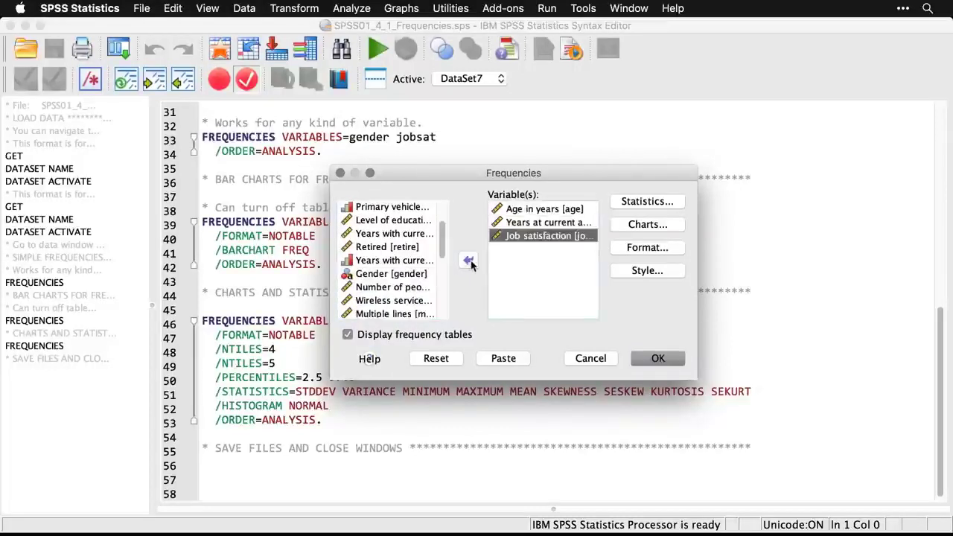
Request the mean, quartiles, minimum and maximum in the Frequencies statistics.
left_click(647, 202)
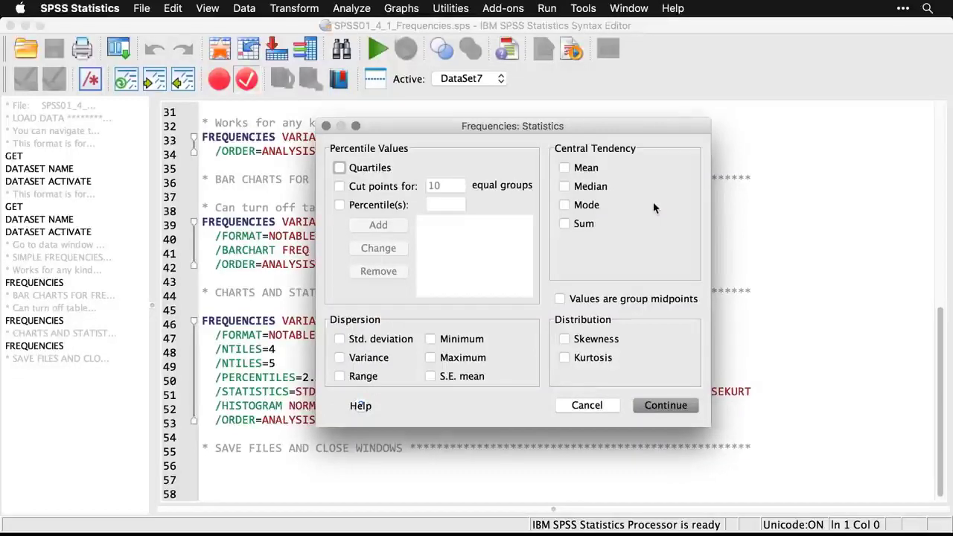
left_click(564, 168)
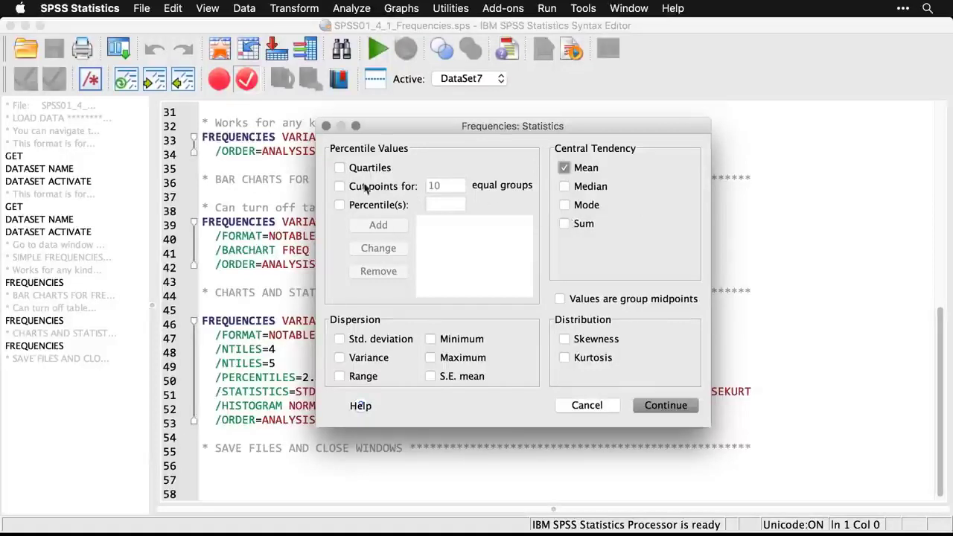
left_click(340, 169)
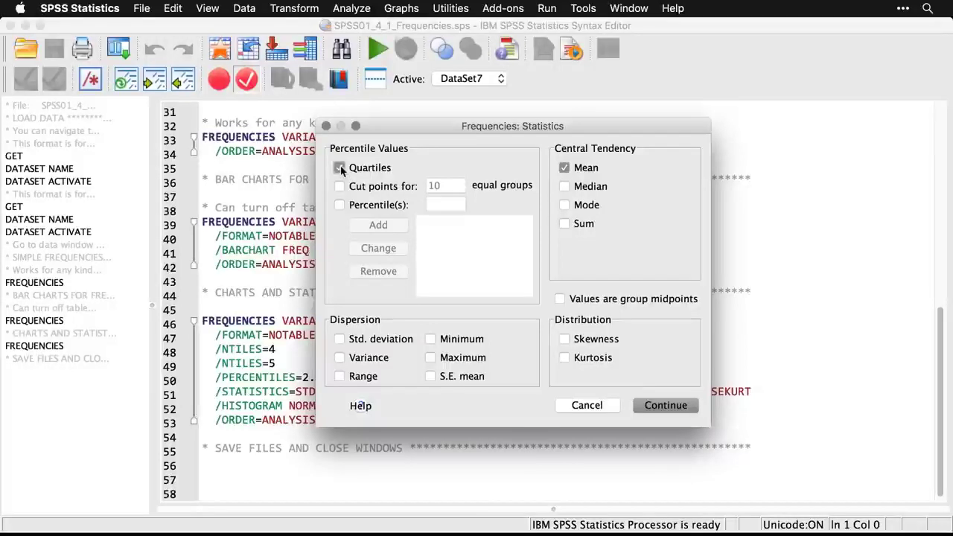
left_click(432, 339)
left_click(432, 358)
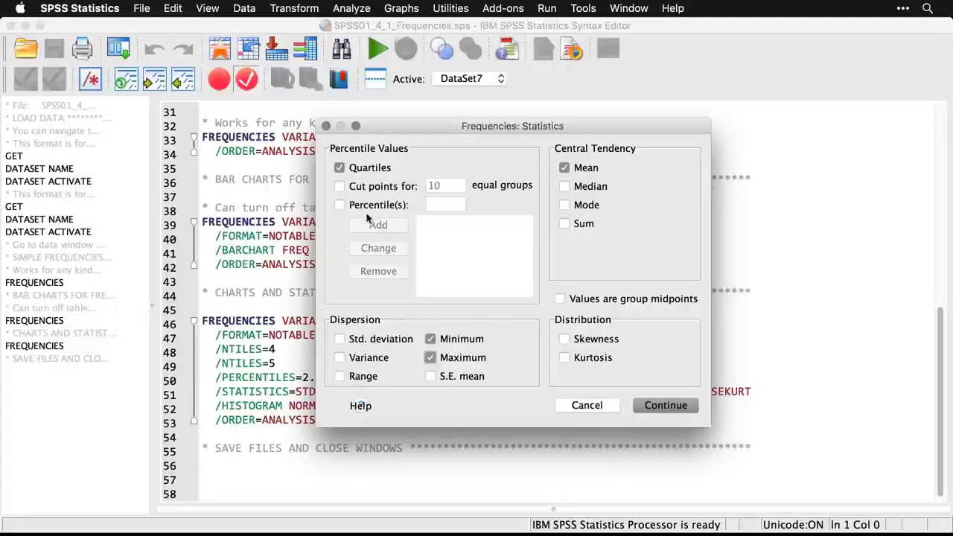
Request cut points for 5 equal groups among the percentile values.
left_click(339, 186)
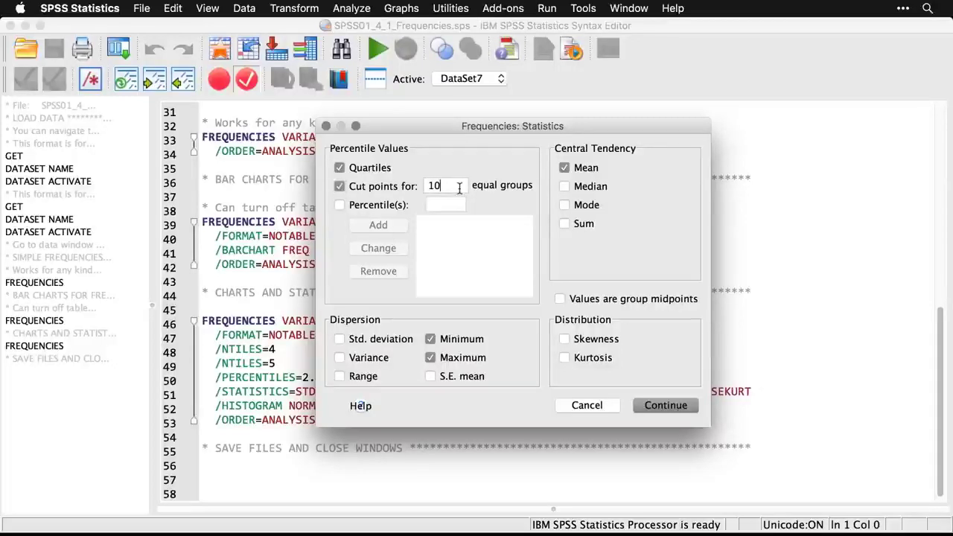
key("BackSpace")
key("BackSpace")
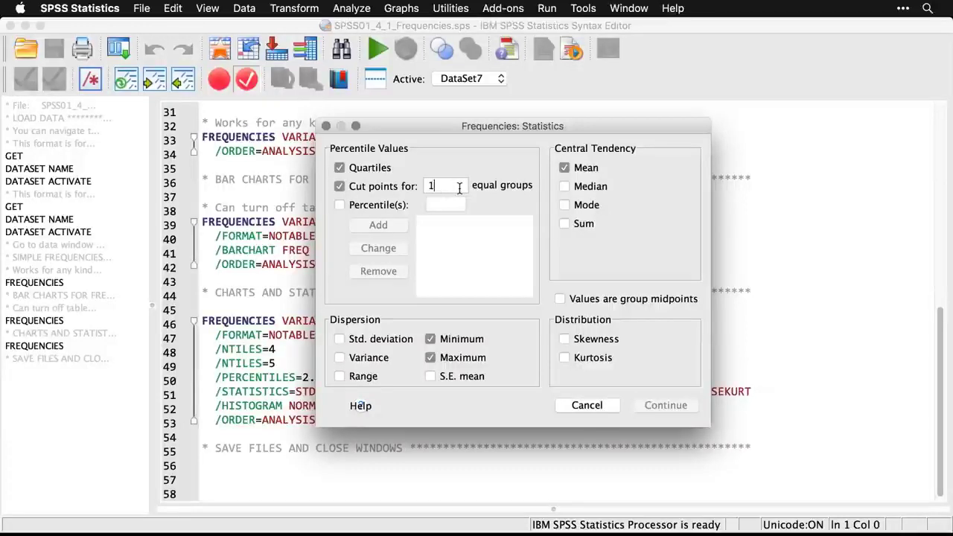
type("5")
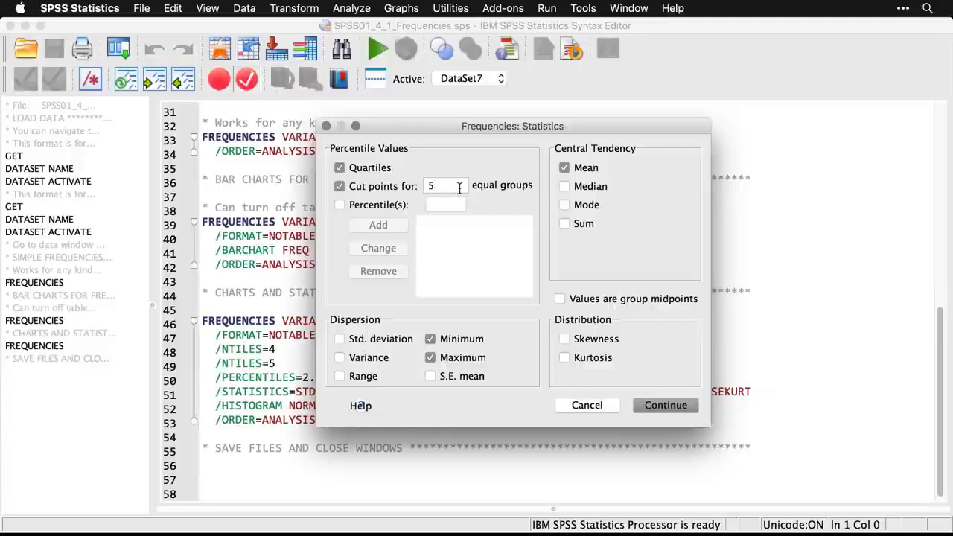
Add the custom percentiles 2.5 and 97.5 to the requested statistics.
left_click(338, 205)
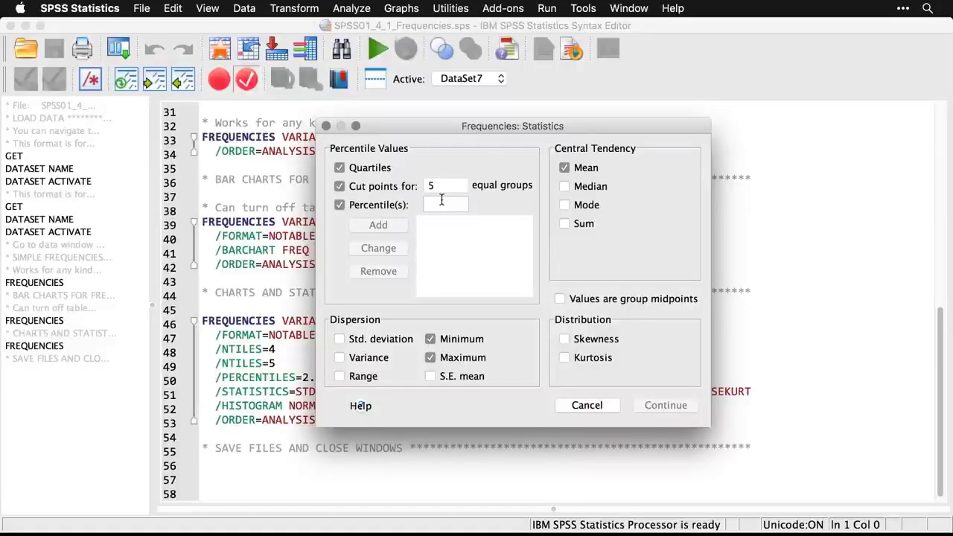
type("2.5")
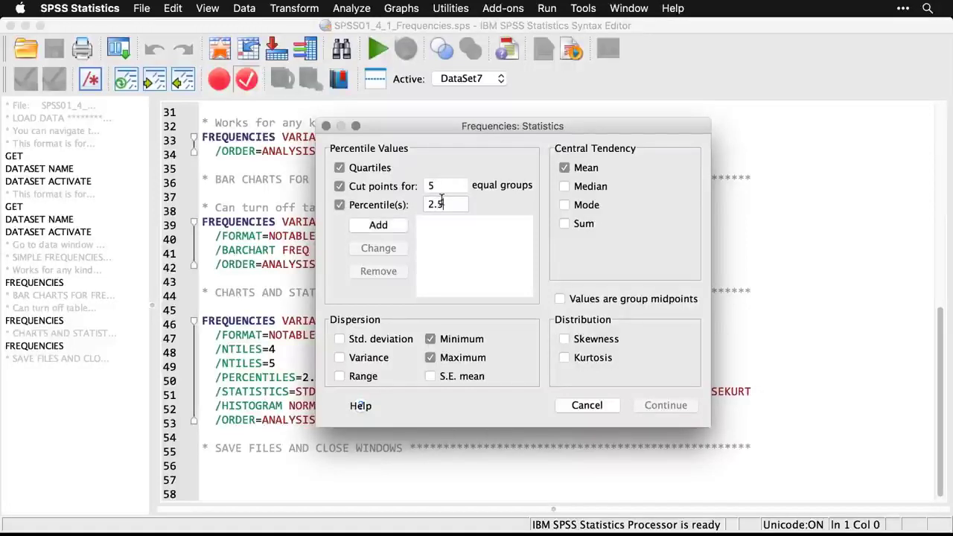
left_click(400, 223)
left_click(452, 206)
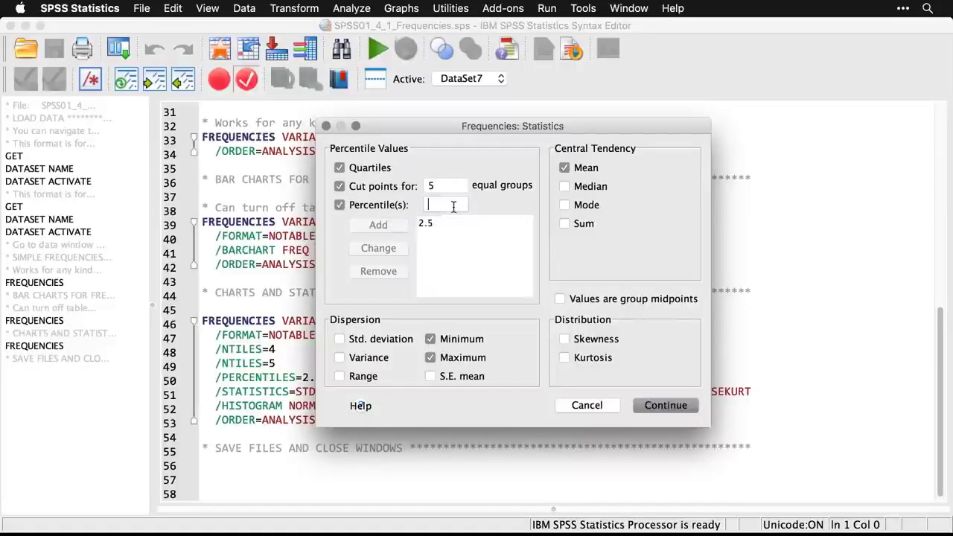
type("97.5")
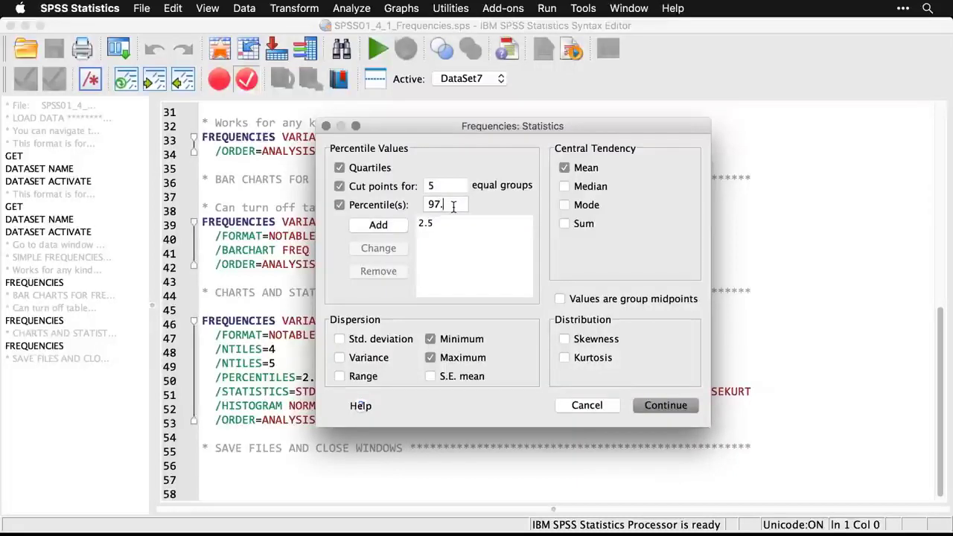
left_click(389, 225)
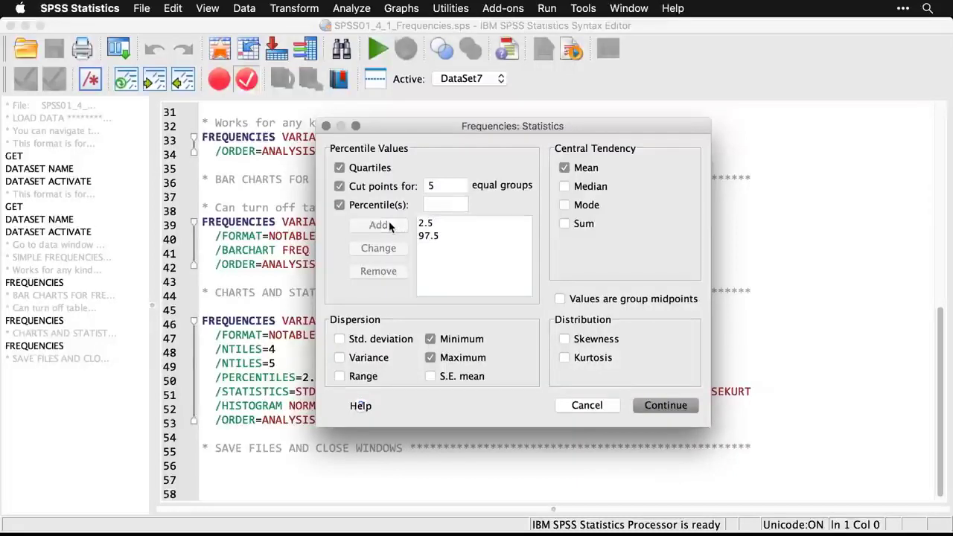
Include standard deviation, variance, skewness and kurtosis, and accept the statistics settings.
left_click(341, 340)
left_click(339, 357)
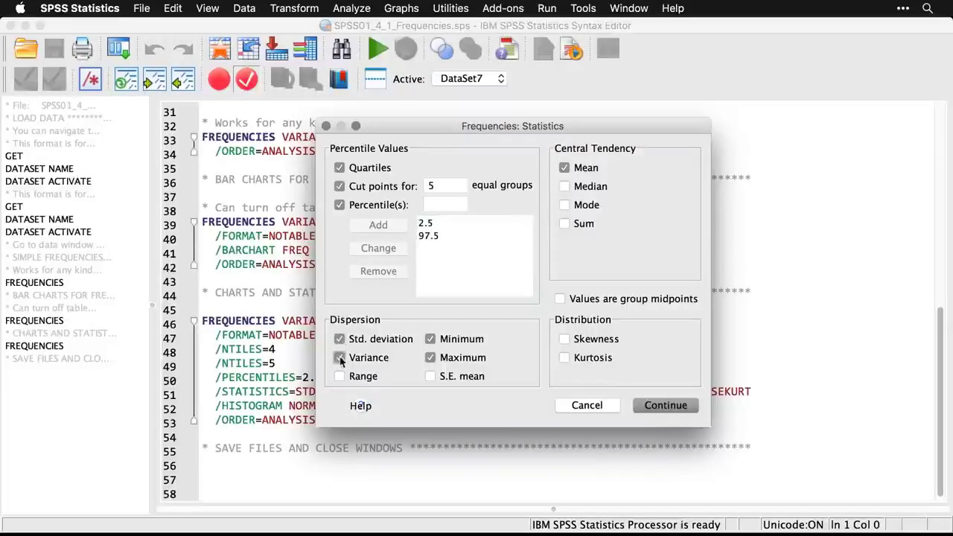
left_click_drag(457, 134, 473, 83)
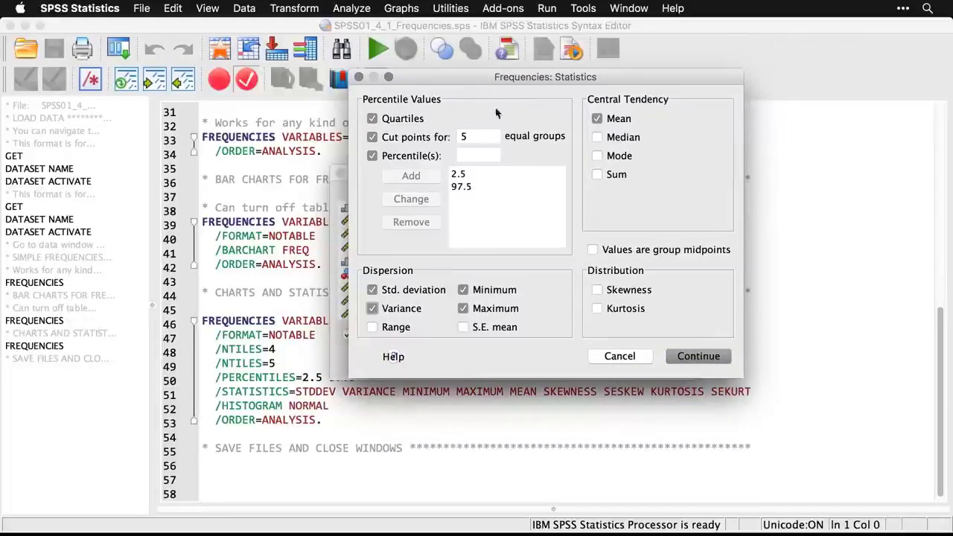
left_click(597, 291)
left_click(599, 309)
left_click(697, 357)
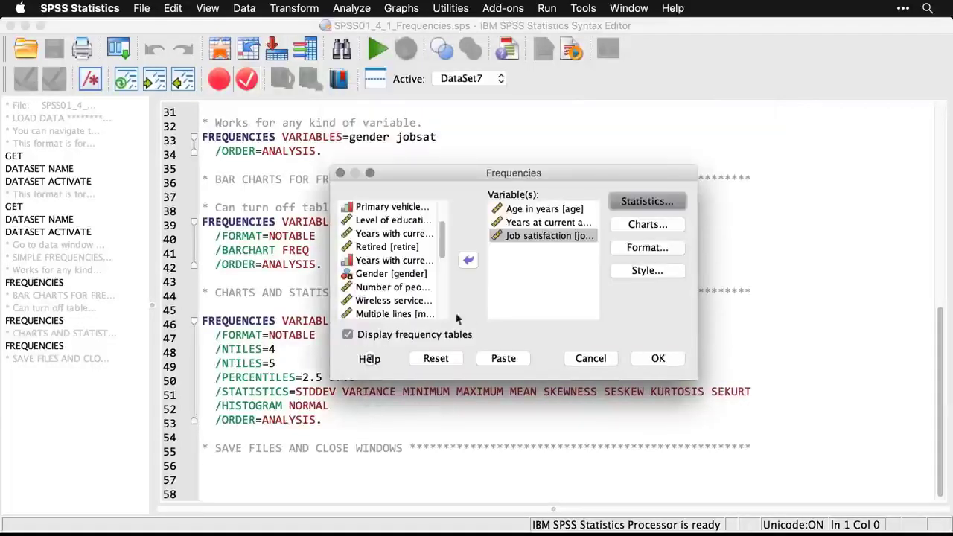
Turn off the display of frequency tables and set the chart type to histograms with a normal curve.
left_click(348, 335)
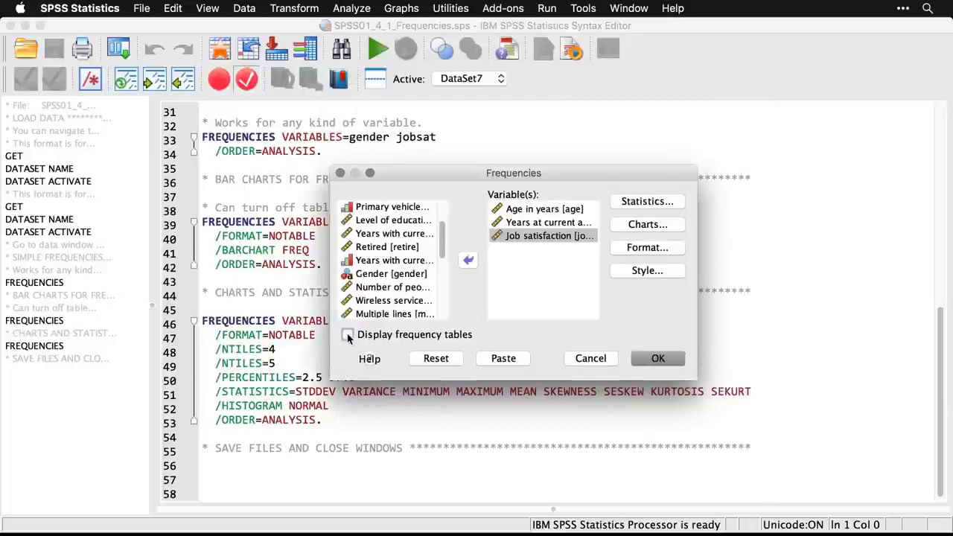
left_click_drag(549, 235, 568, 239)
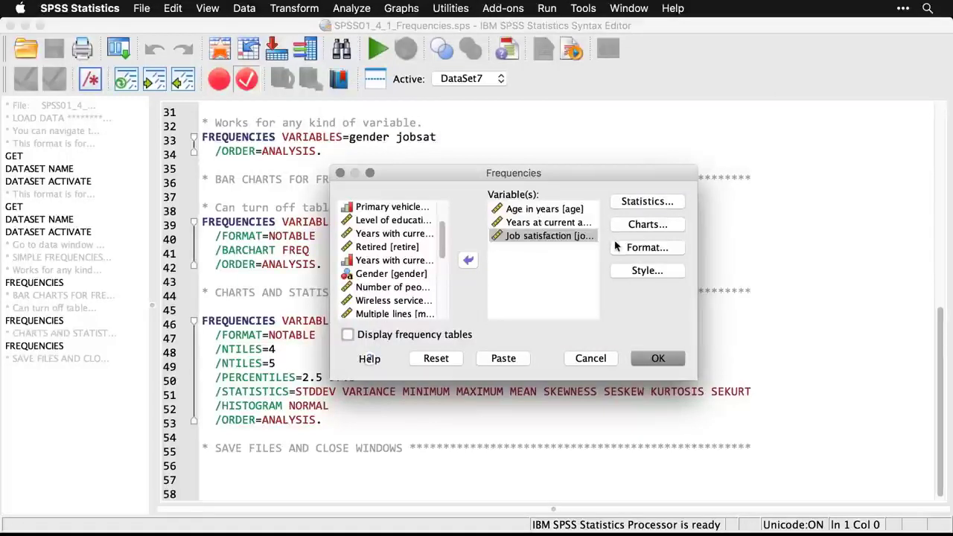
left_click(664, 227)
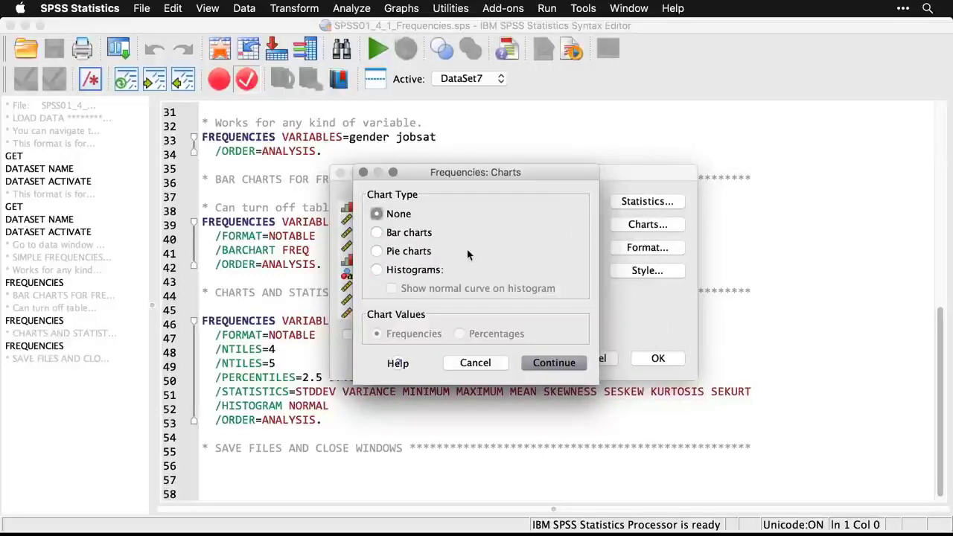
left_click(378, 271)
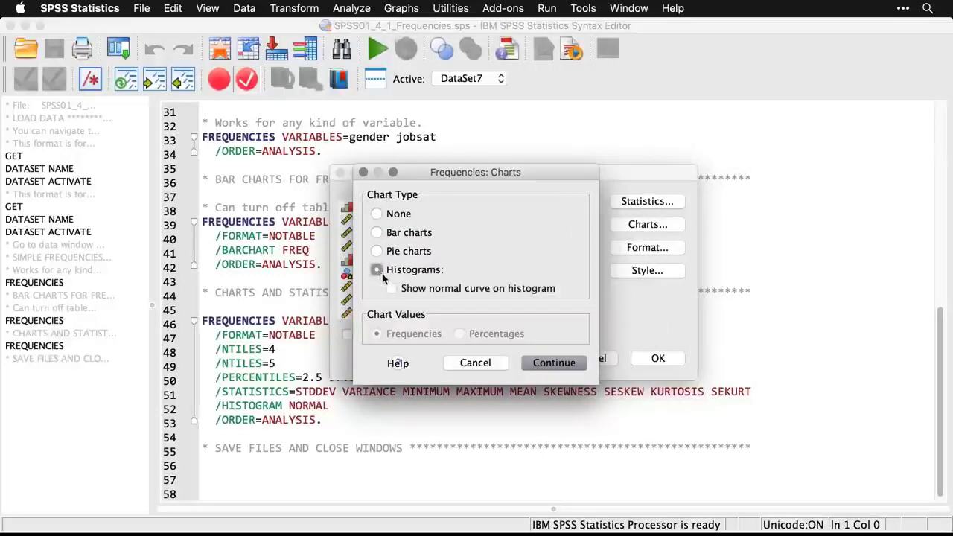
left_click(393, 289)
left_click(552, 365)
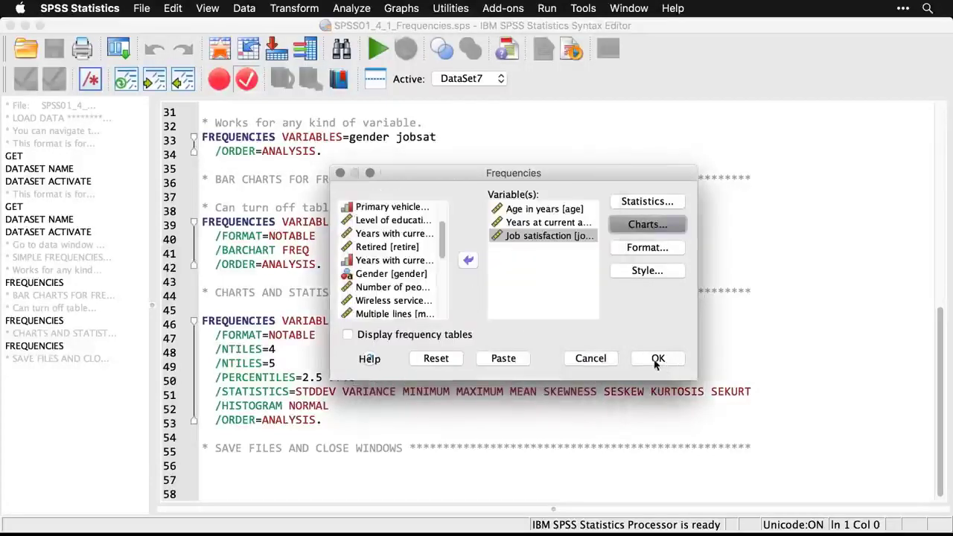
Run the frequencies analysis and examine the Statistics table for the three scaled variables, including its percentiles.
left_click(656, 361)
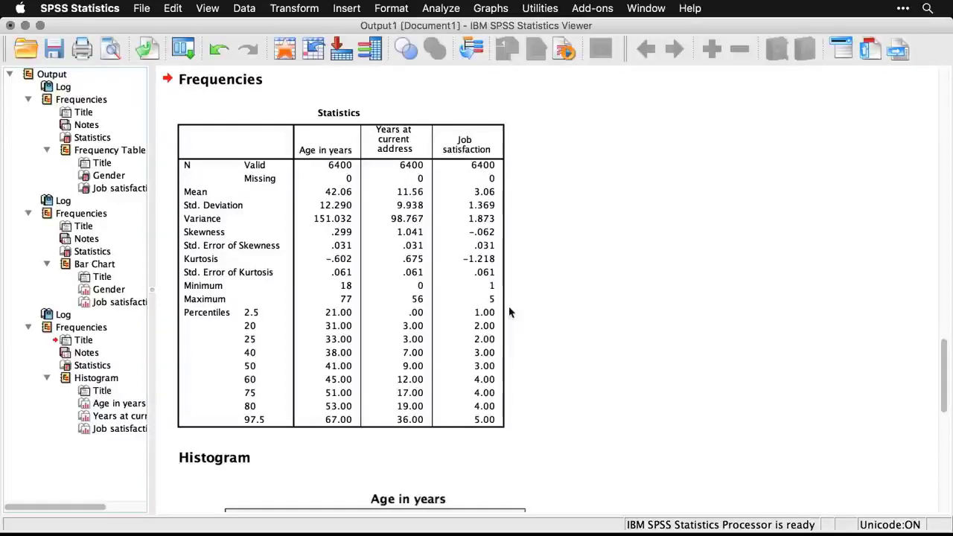
left_click(436, 279)
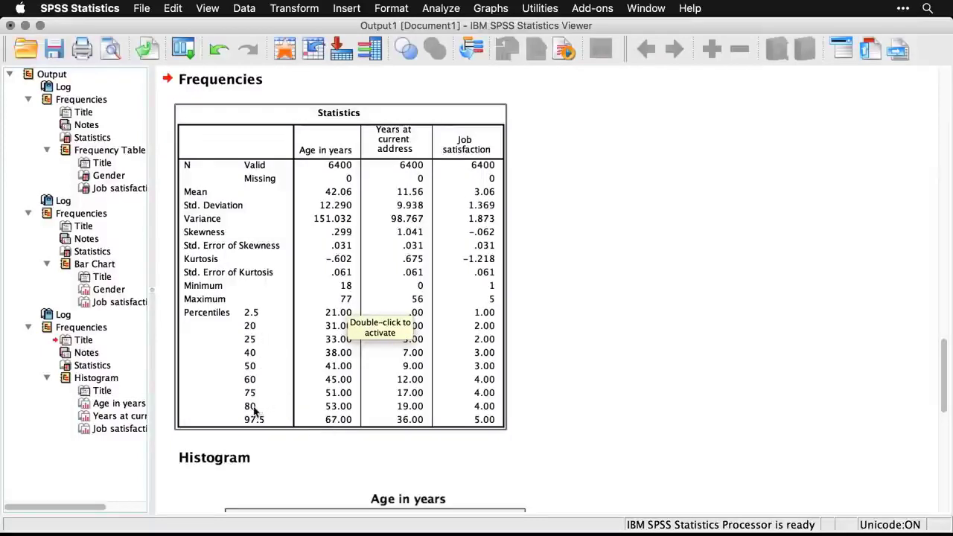
left_click(269, 439)
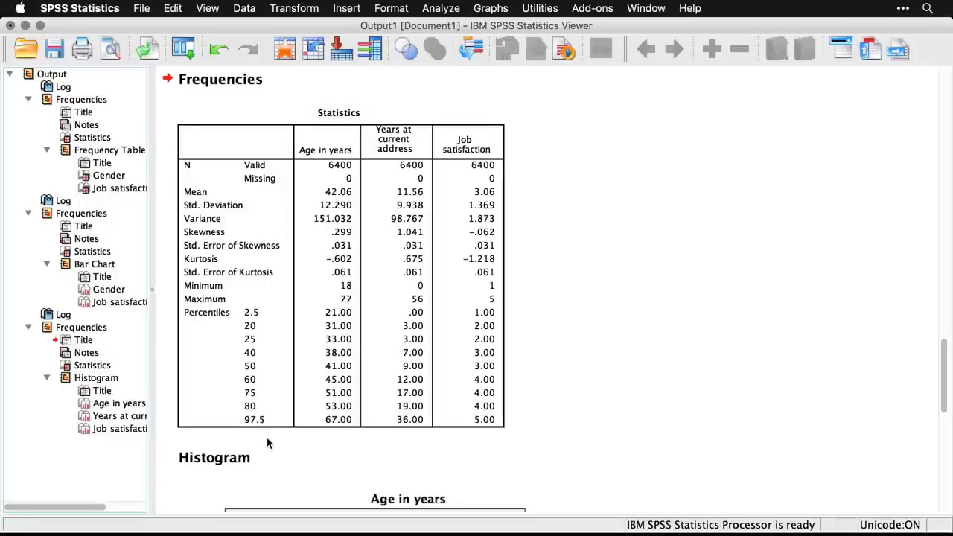
Examine the percentiles in the Statistics table and the histograms for age, years at current address and job satisfaction.
left_click(266, 343)
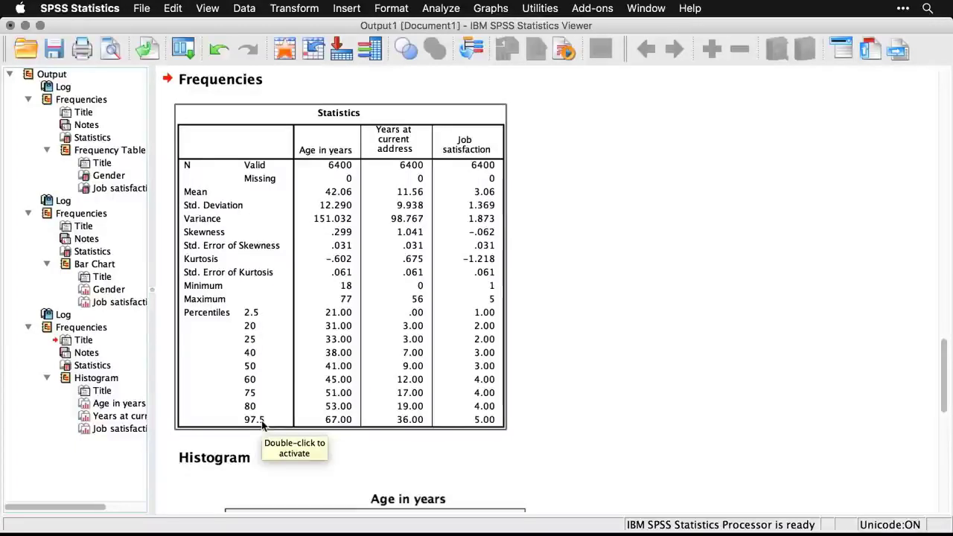
left_click(662, 451)
scroll(663, 447, "down", 1)
scroll(662, 447, "down", 5)
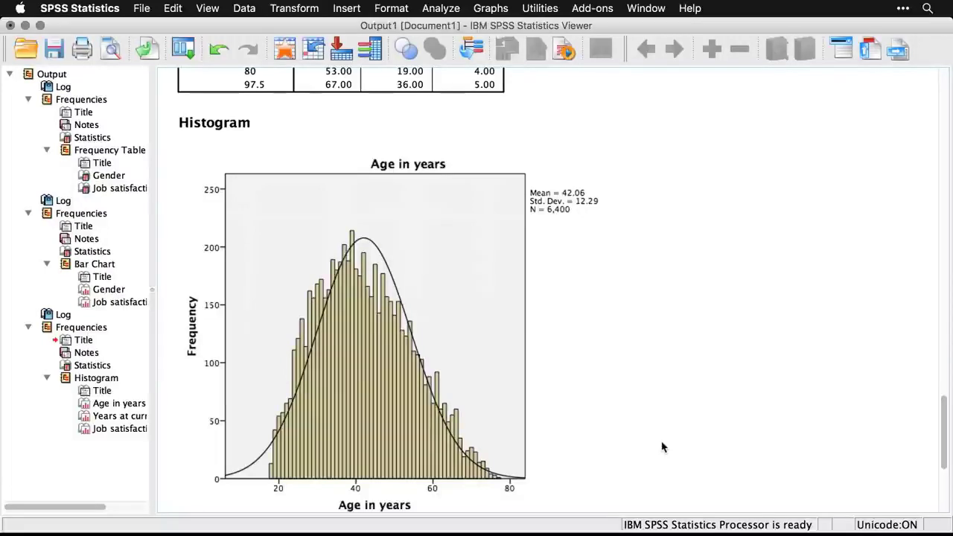
scroll(662, 447, "down", 10)
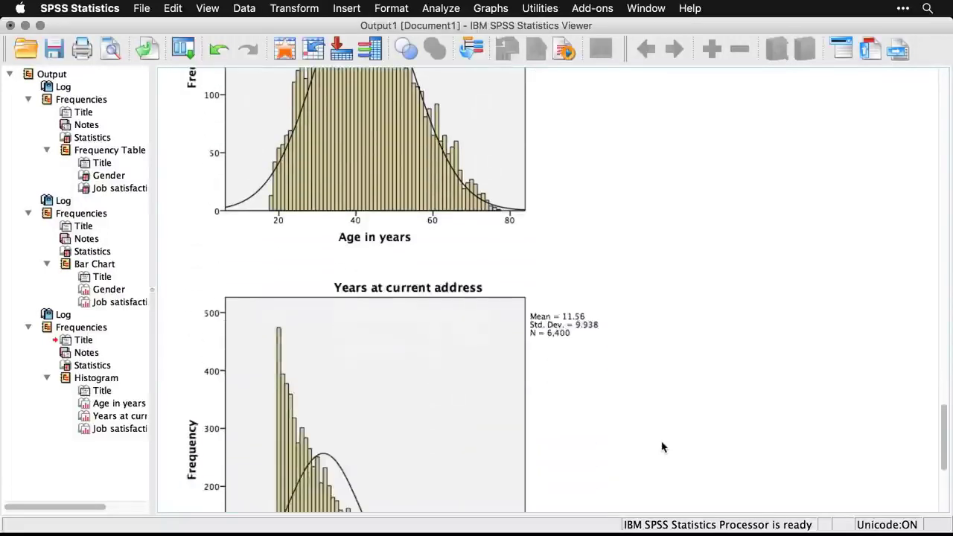
scroll(663, 446, "down", 3)
scroll(663, 447, "down", 2)
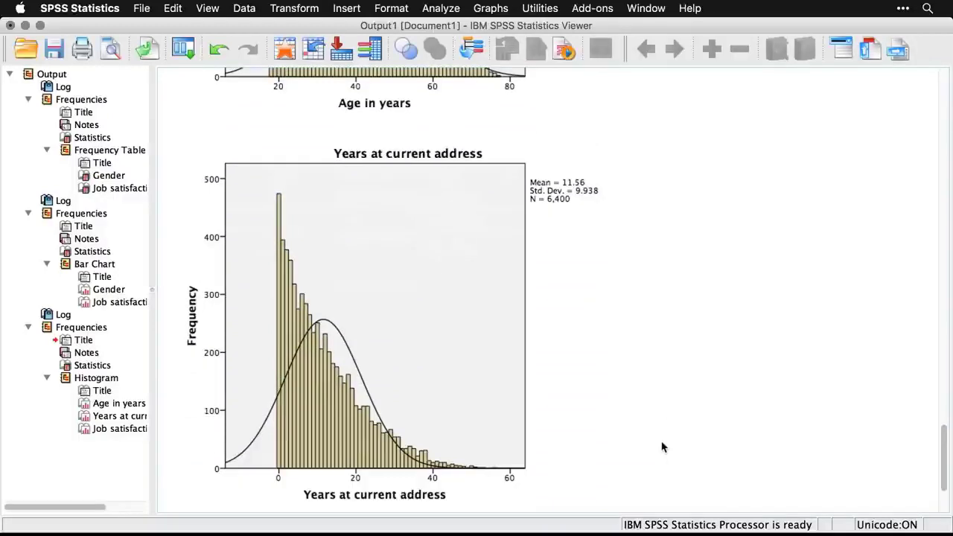
scroll(662, 447, "down", 12)
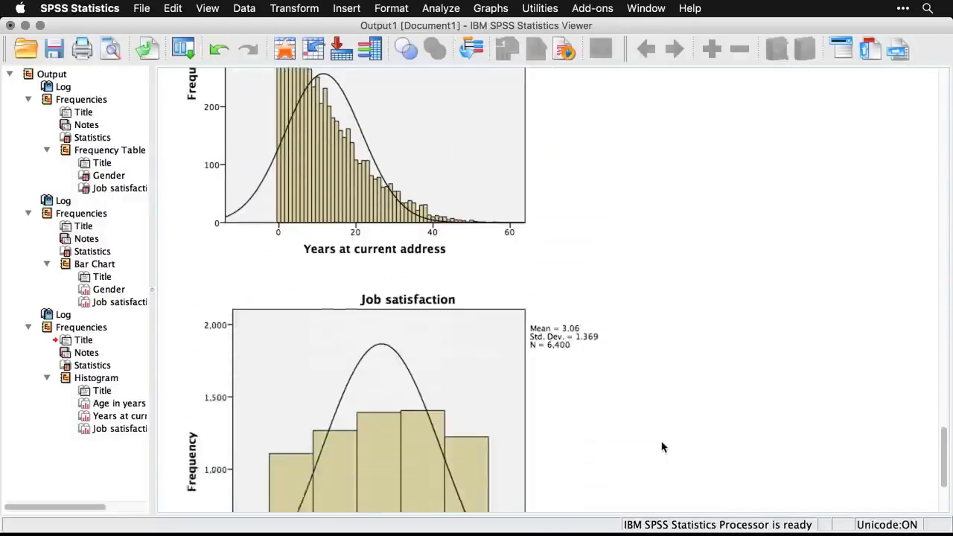
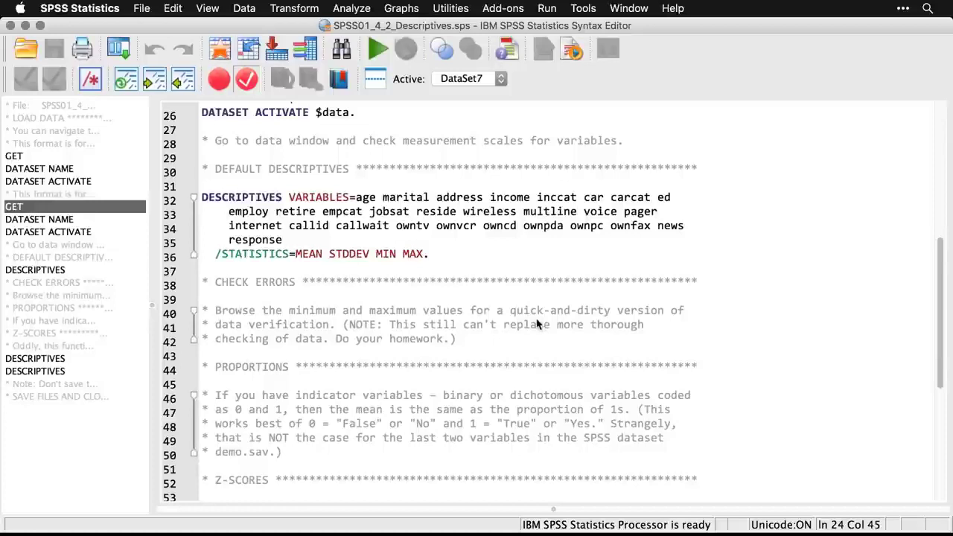
Run a Descriptives analysis on all the available variables, keeping the default statistics.
left_click(353, 9)
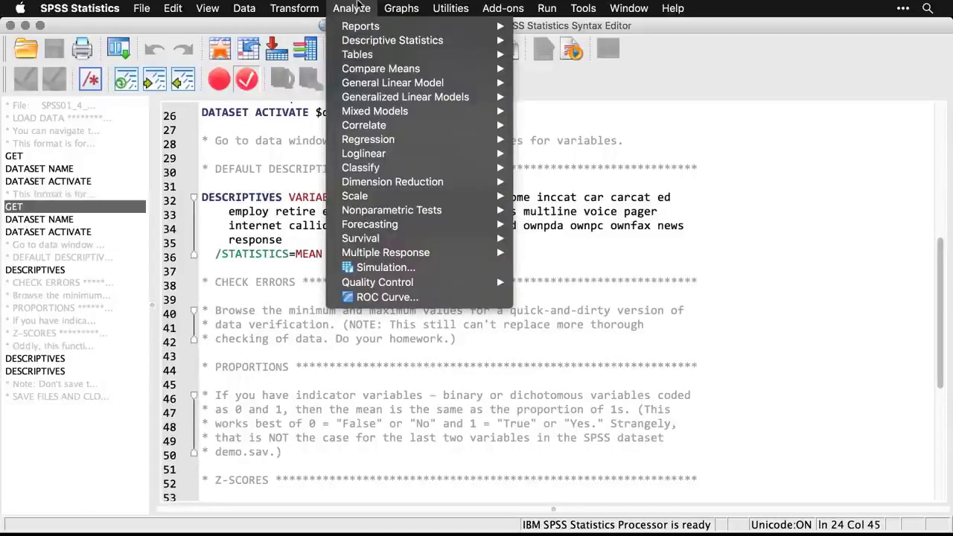
mouse_move(365, 38)
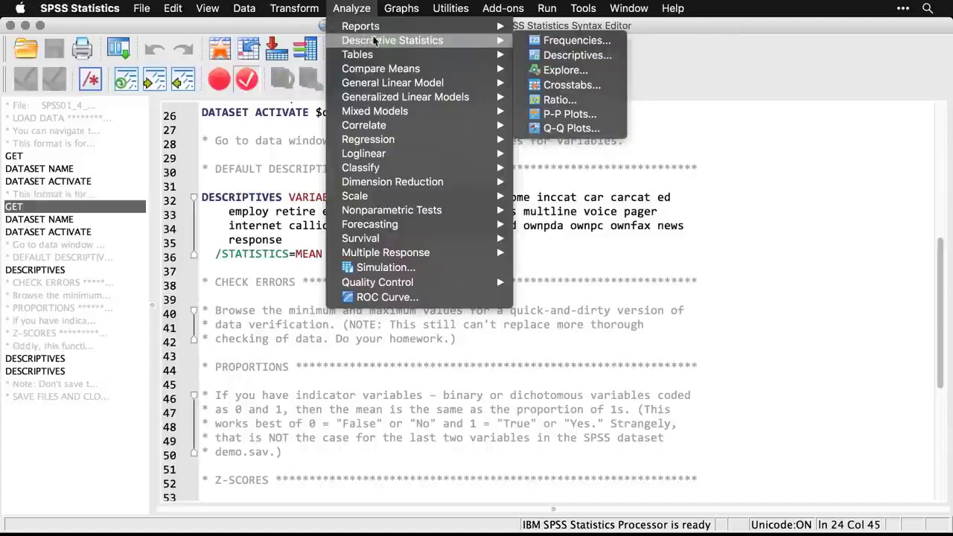
left_click(610, 57)
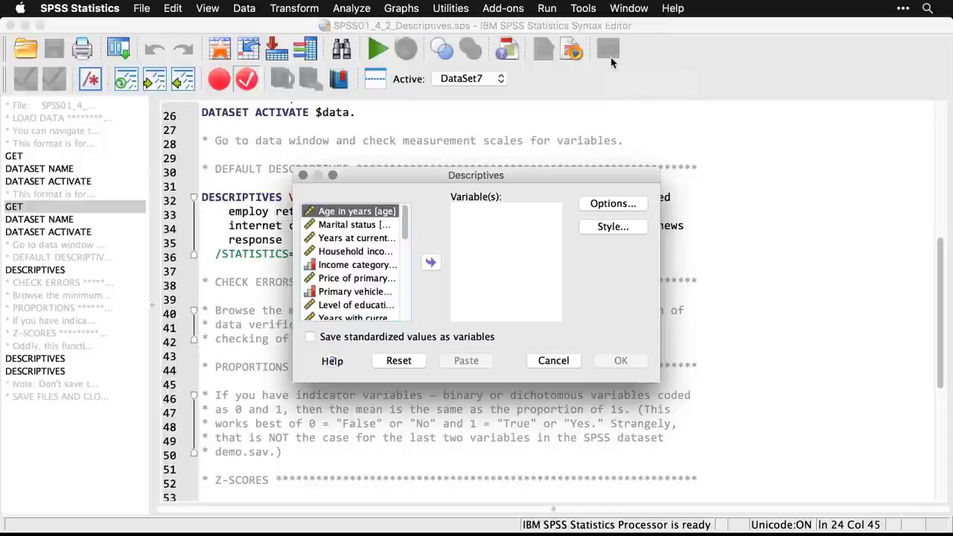
left_click(405, 317)
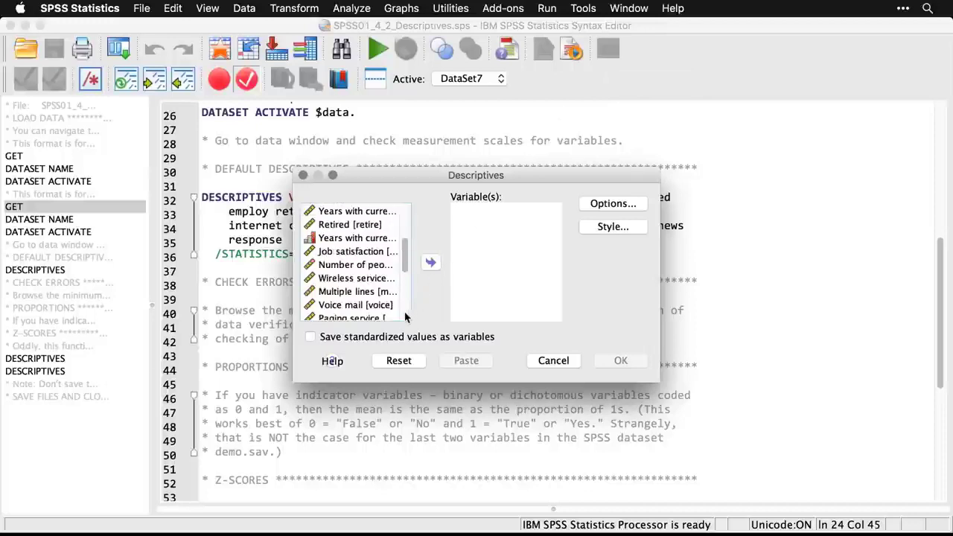
left_click(405, 317)
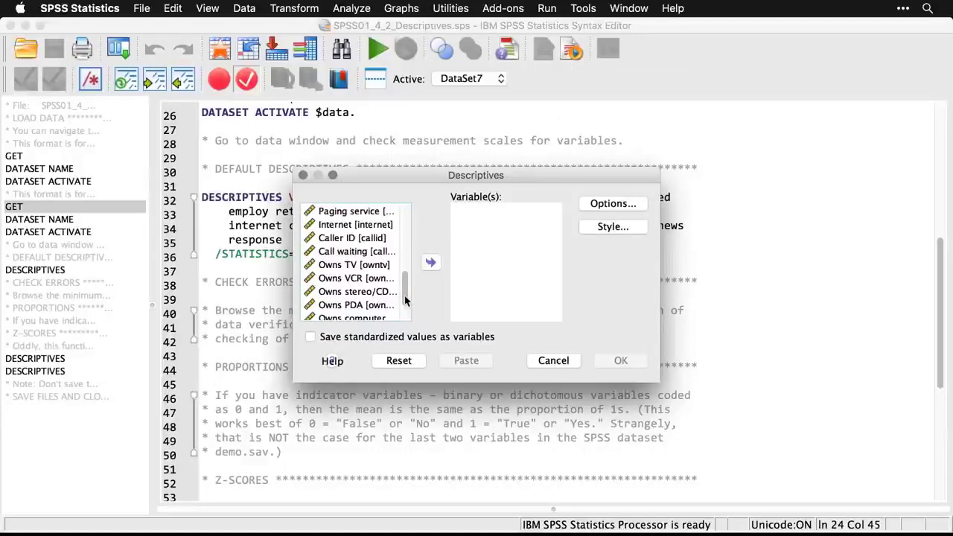
left_click(405, 317)
left_click(358, 300)
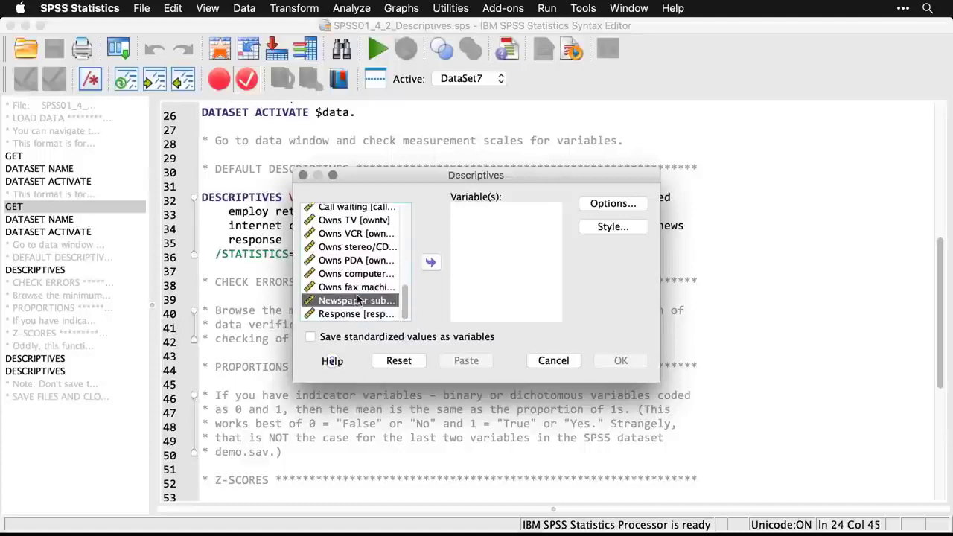
key("super+a")
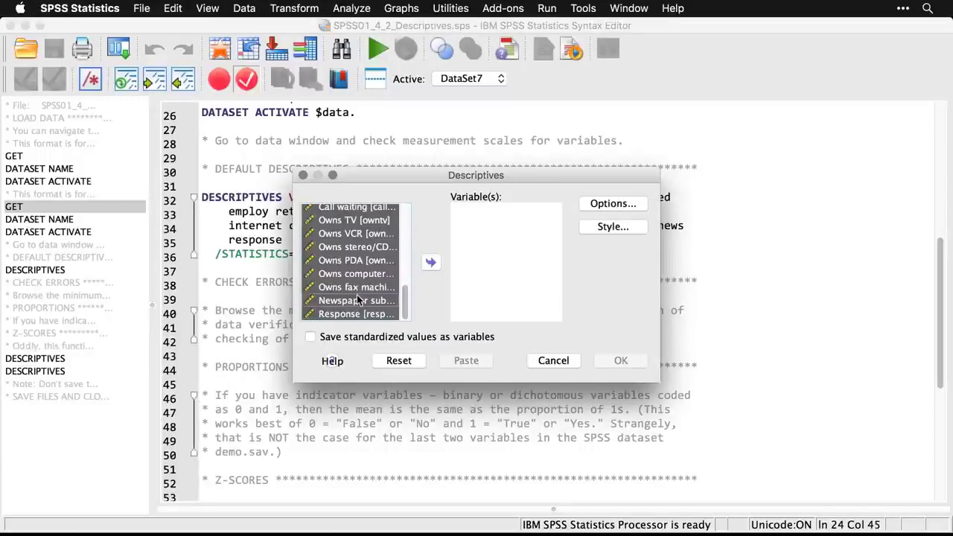
left_click(432, 263)
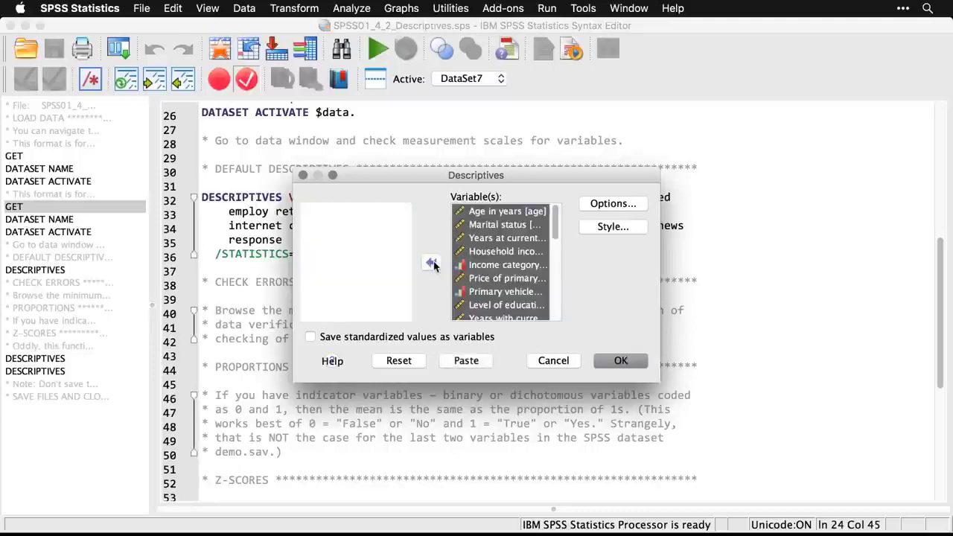
left_click(626, 369)
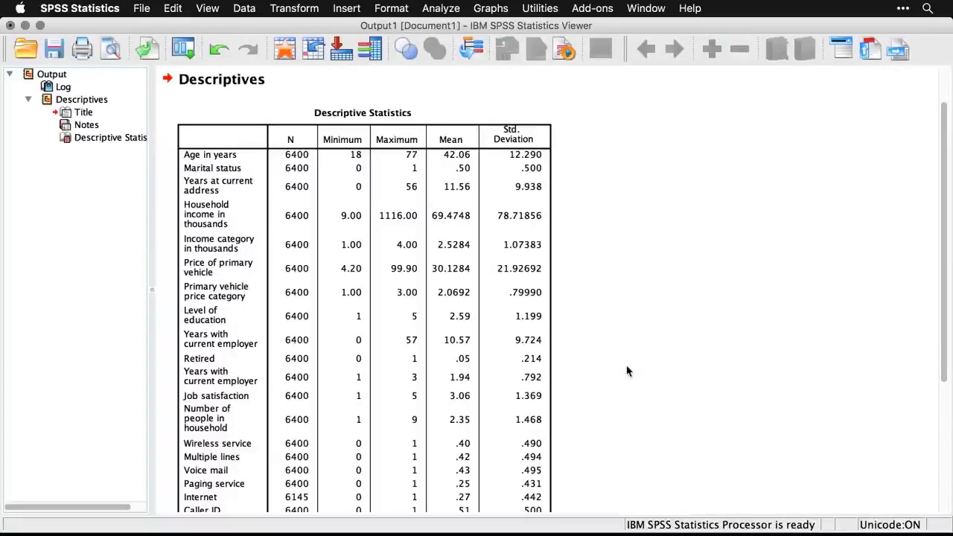
Examine the Descriptive Statistics table, checking each variable's N, minimum and maximum for missing data and errors.
scroll(627, 370, "down", 5)
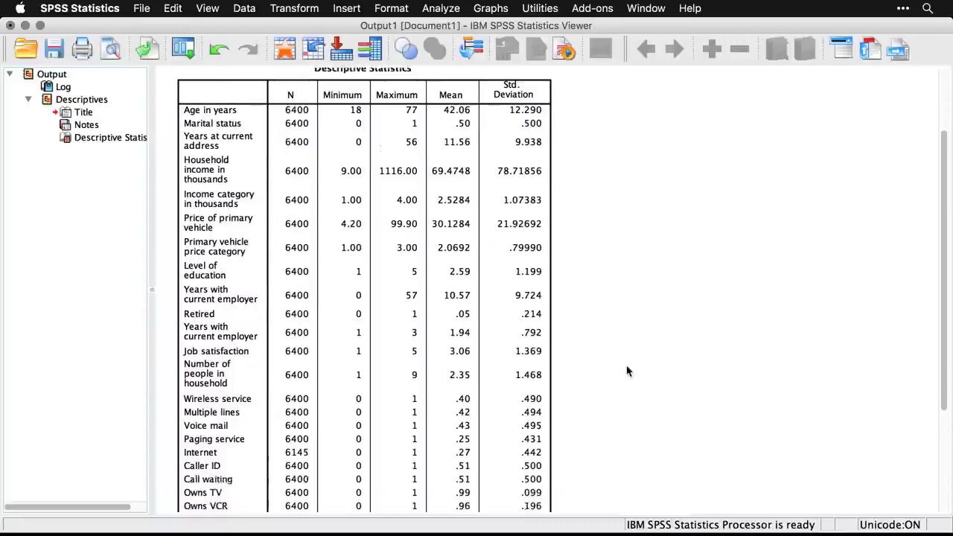
scroll(627, 370, "up", 4)
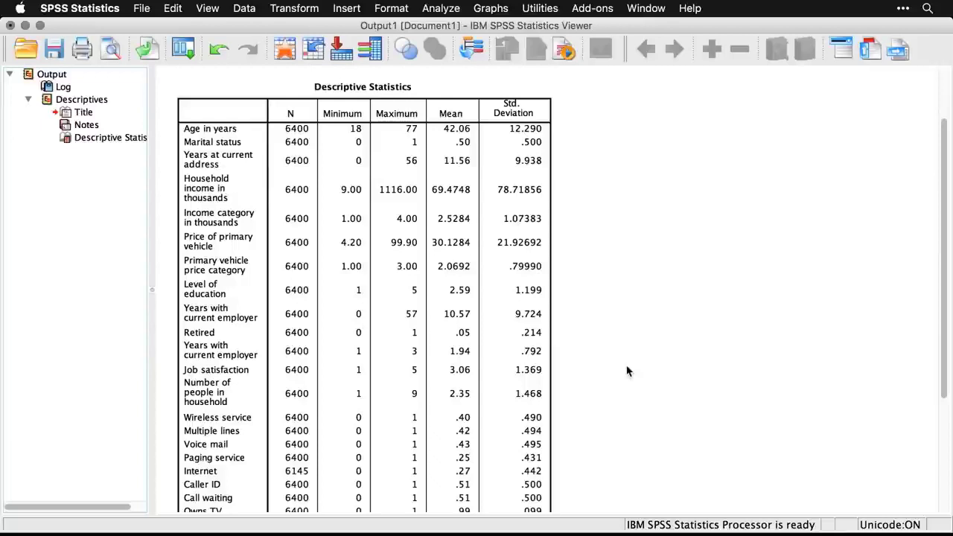
left_click(434, 480)
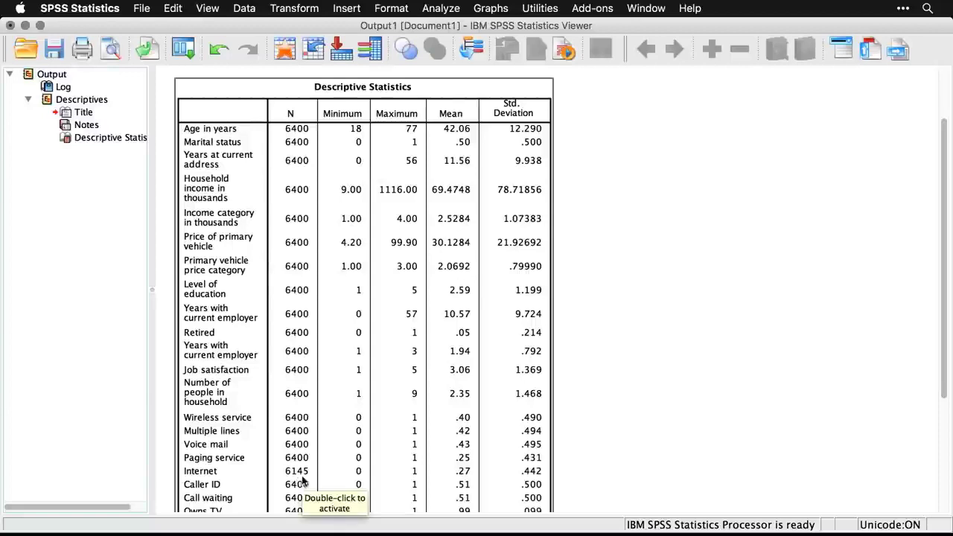
scroll(303, 481, "down", 3)
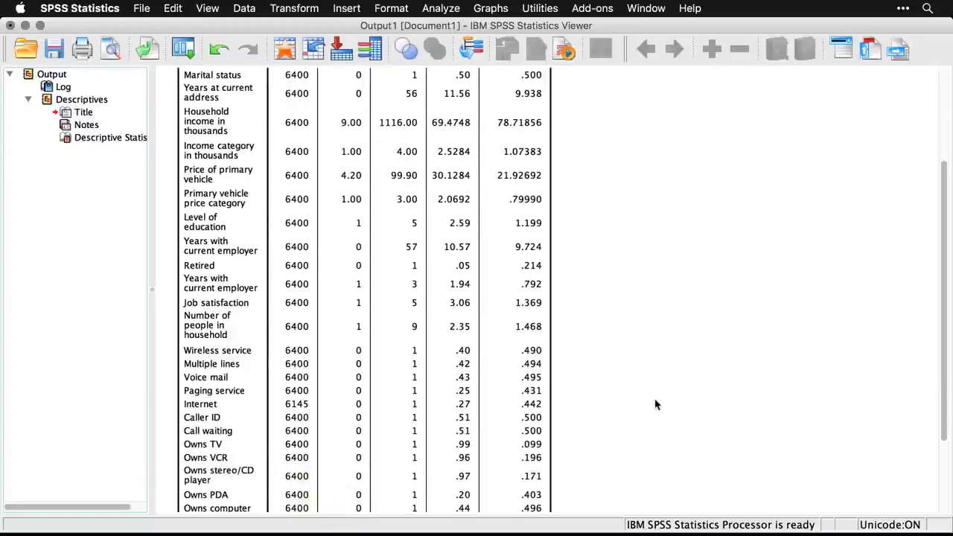
scroll(655, 405, "up", 5)
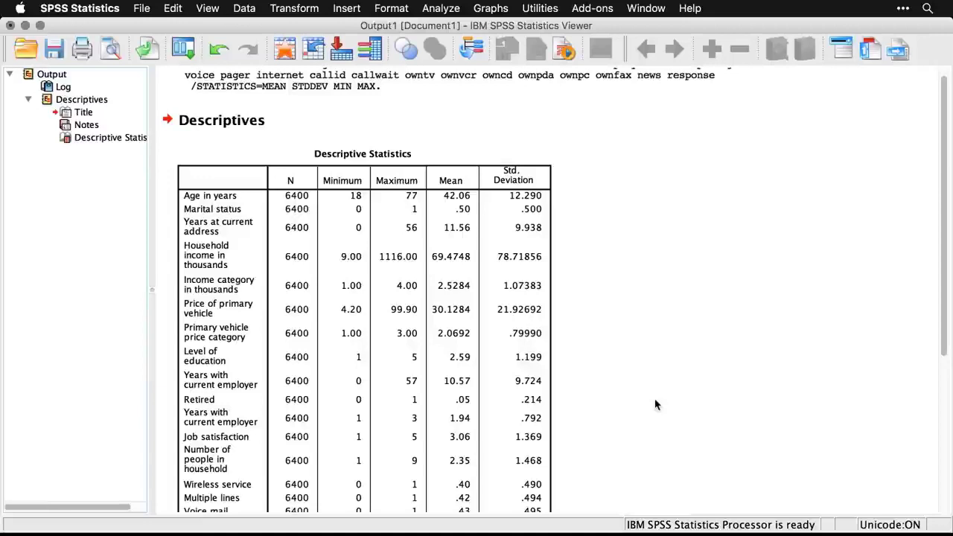
scroll(655, 404, "down", 10)
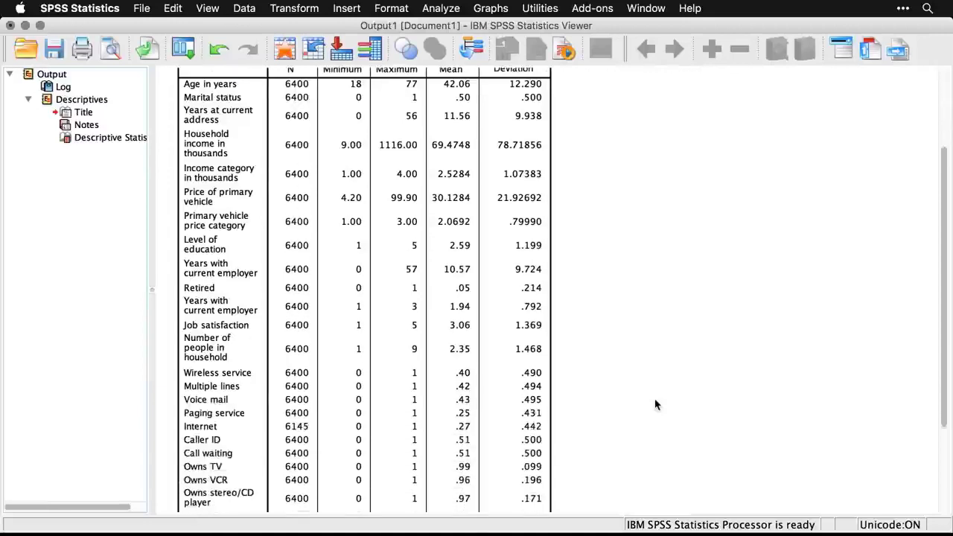
scroll(656, 404, "up", 10)
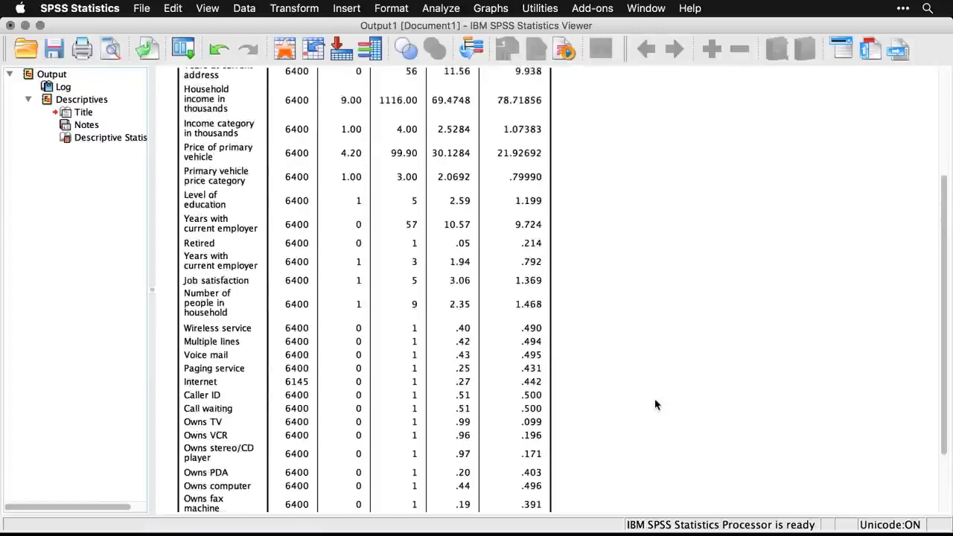
scroll(655, 404, "down", 6)
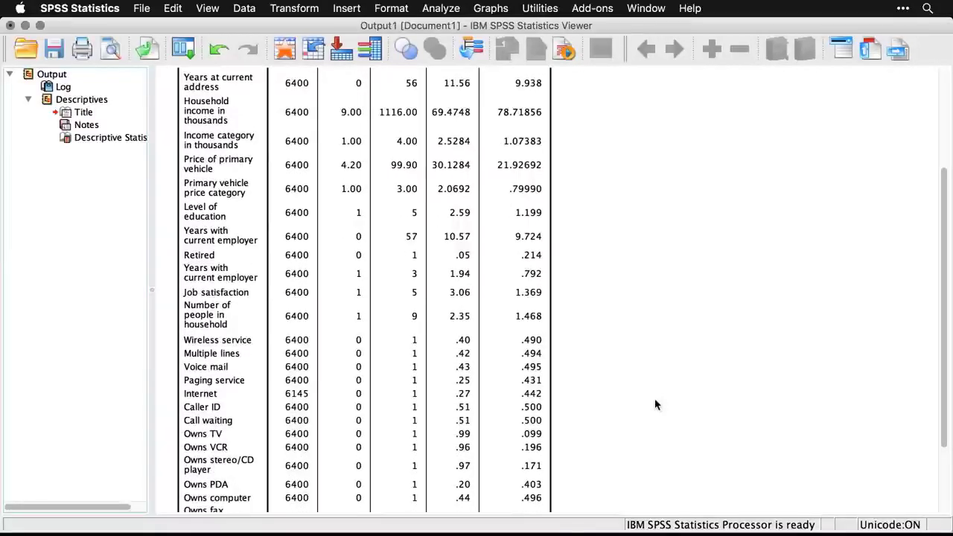
Return to SPSS01_4_2_Descriptives.sps and highlight the comment under PROPORTIONS about indicator variables, lines 46 to 50.
key("super+grave")
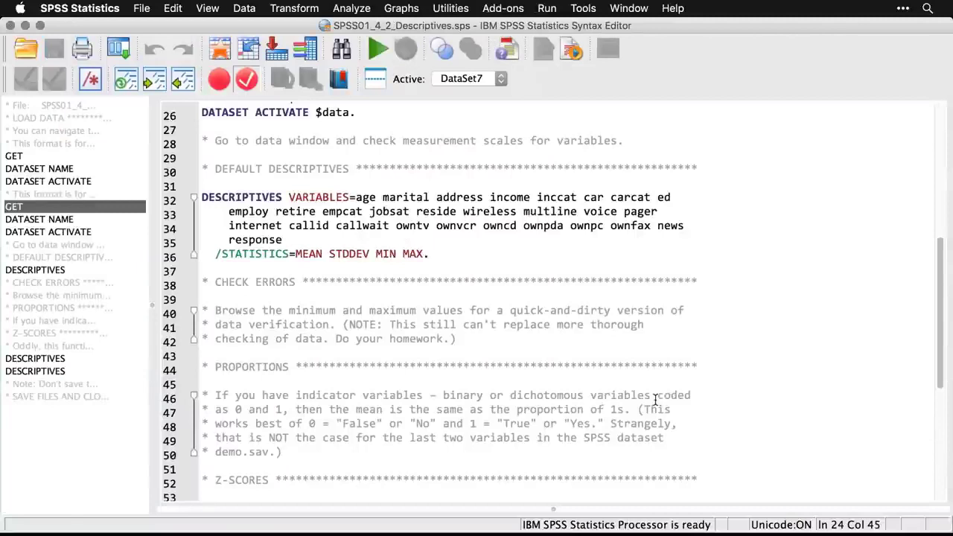
scroll(655, 400, "down", 1)
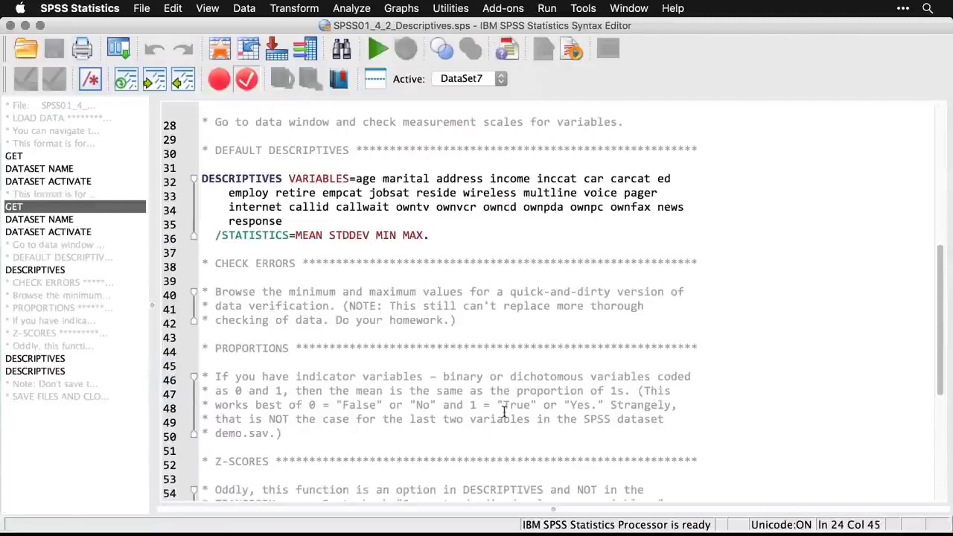
left_click(296, 439)
left_click_drag(296, 439, 199, 376)
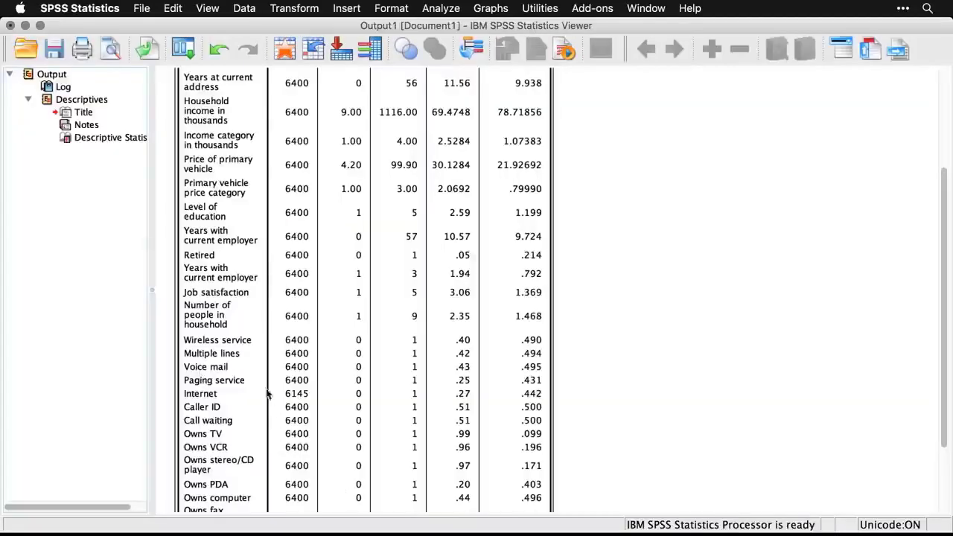
Examine the means of the 0/1 indicator variables in the lower part of the Descriptive Statistics table.
scroll(246, 365, "down", 5)
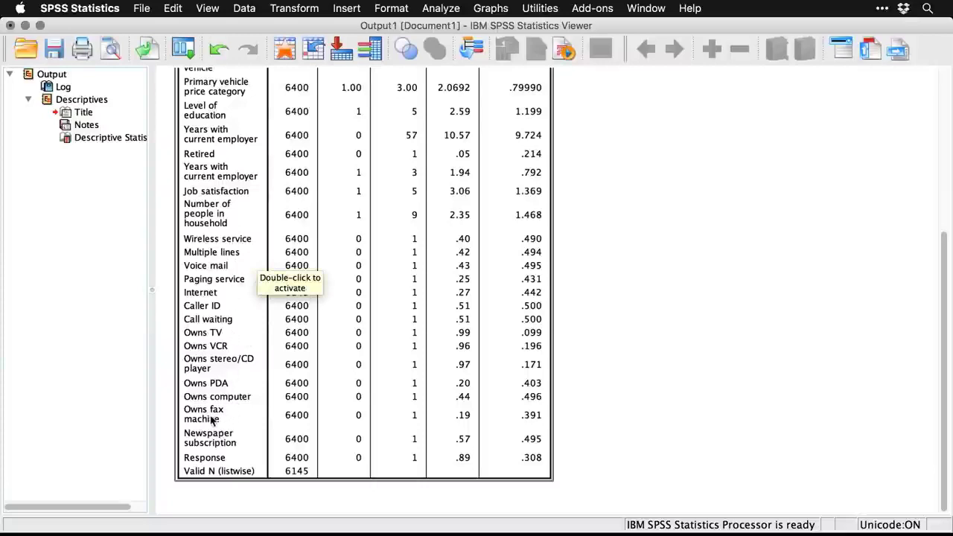
left_click(627, 419)
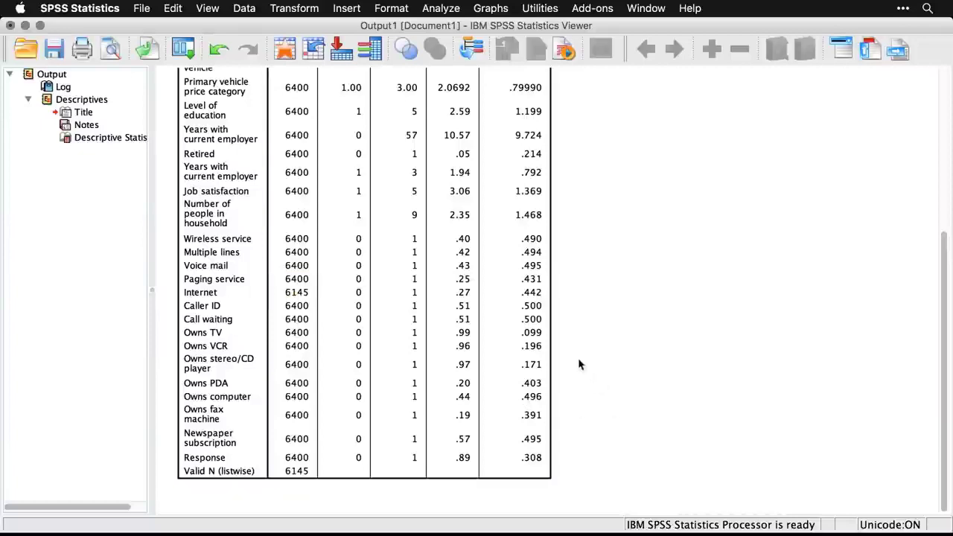
left_click(532, 347)
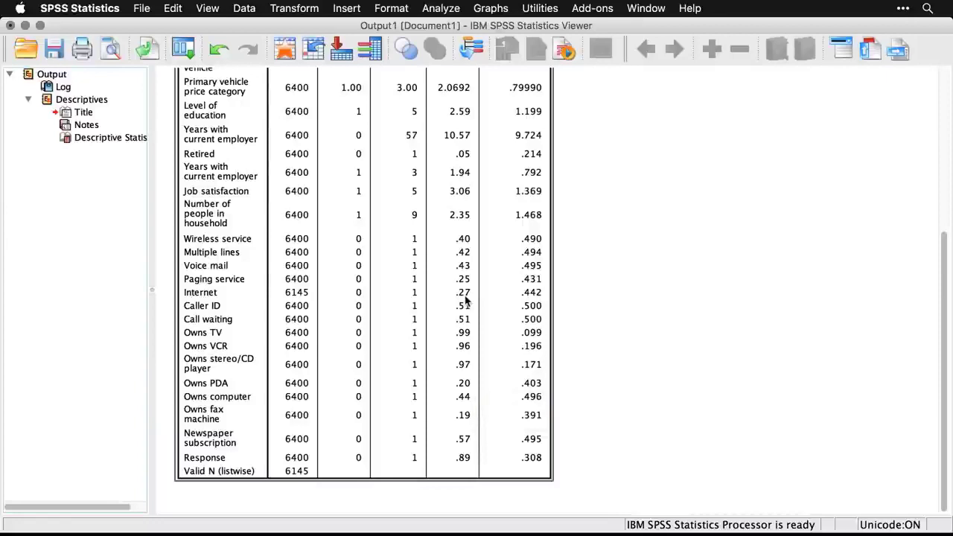
left_click(611, 363)
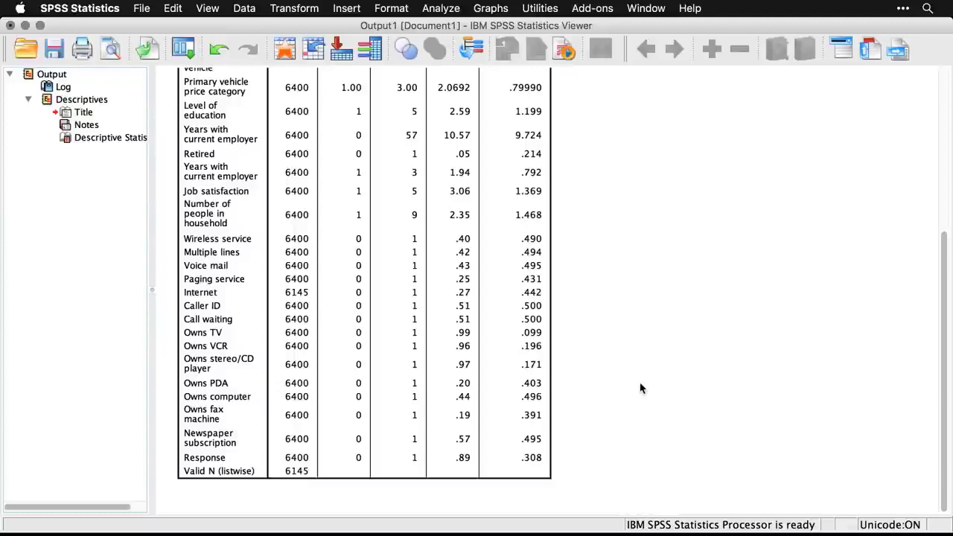
Return to SPSS01_4_2_Descriptives.sps and place the cursor at the end of the Z-SCORES comment on line 55.
key("super+grave")
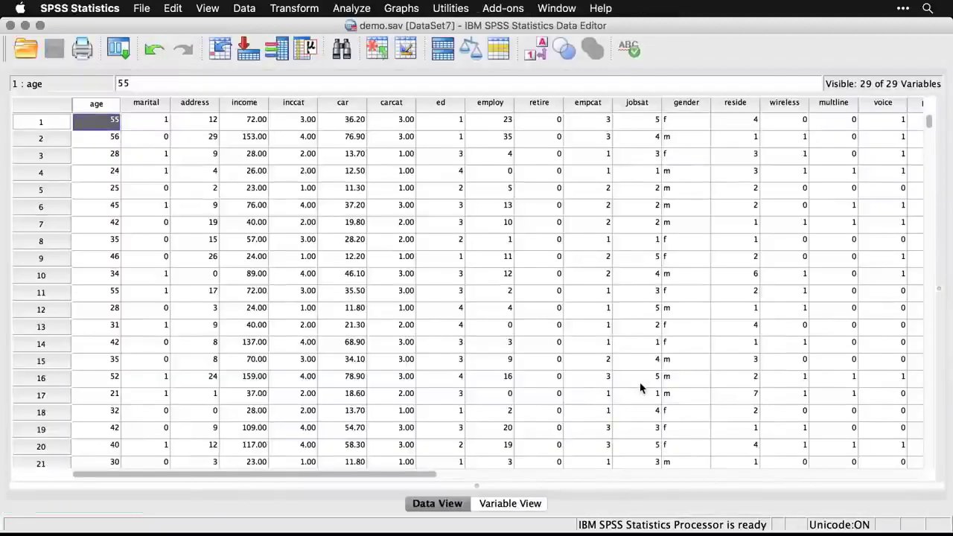
key("super+grave")
scroll(640, 382, "down", 5)
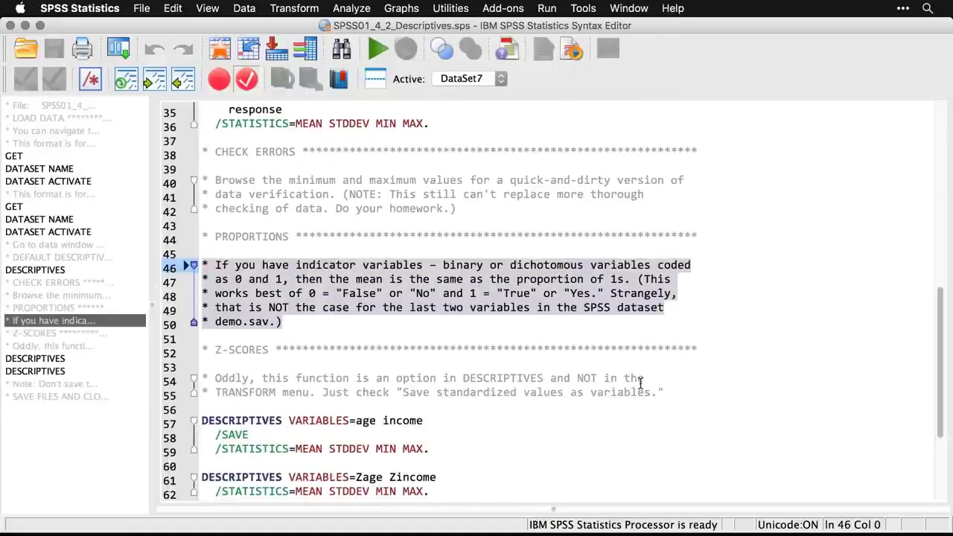
left_click(673, 390)
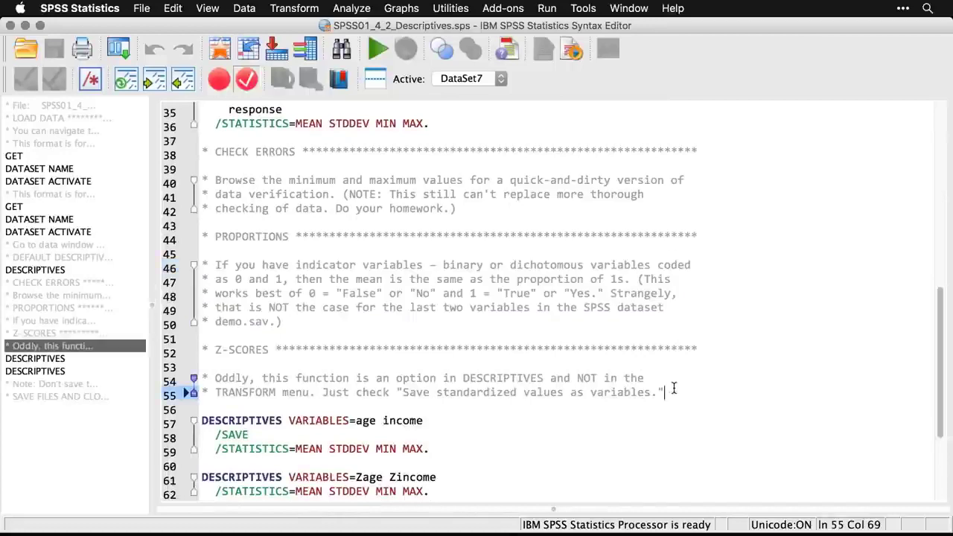
scroll(673, 388, "down", 5)
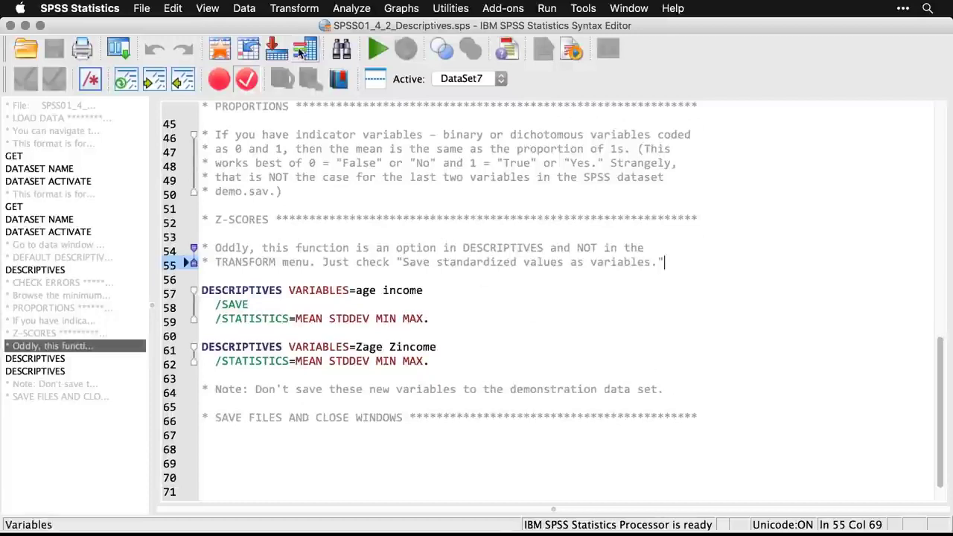
Reset the Descriptives analysis and choose Age in years and Household income as its variables.
left_click(307, 7)
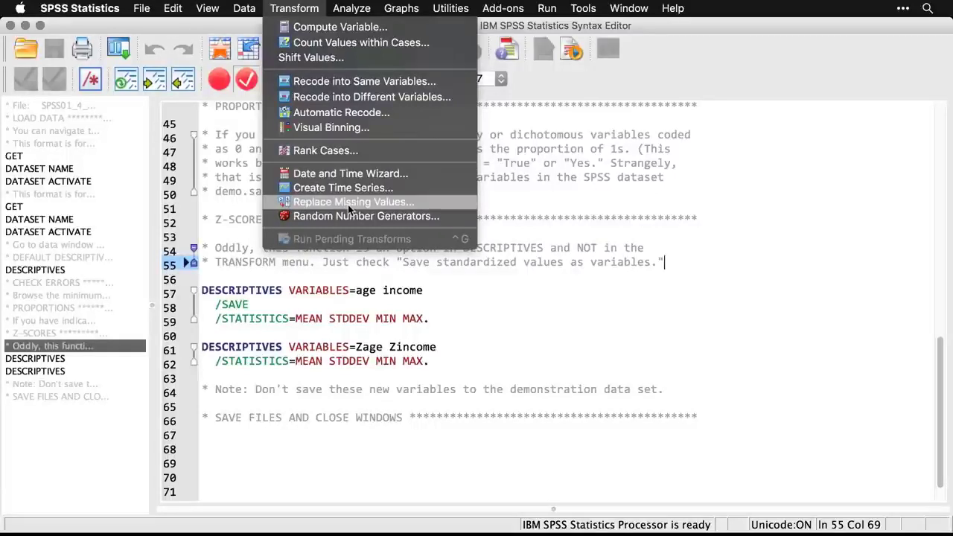
mouse_move(363, 8)
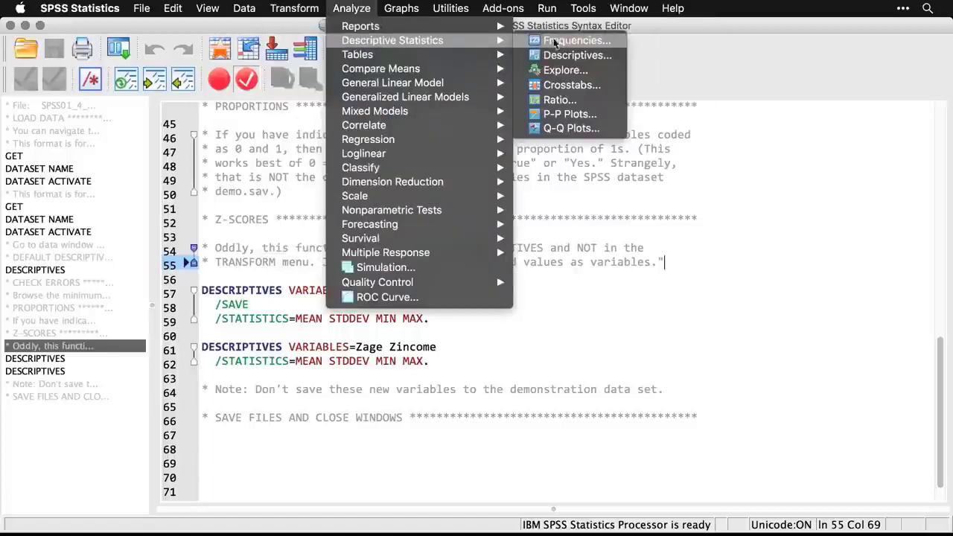
left_click(574, 56)
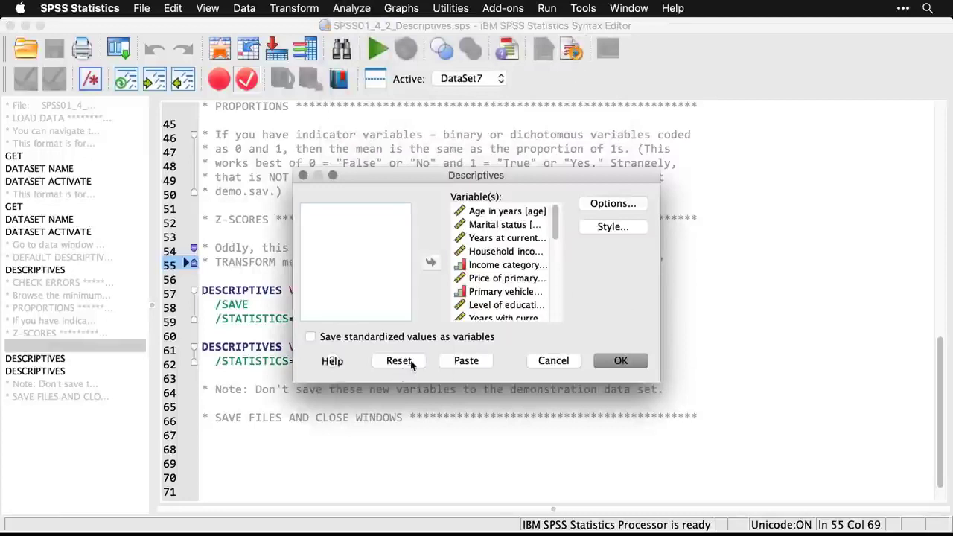
left_click(411, 362)
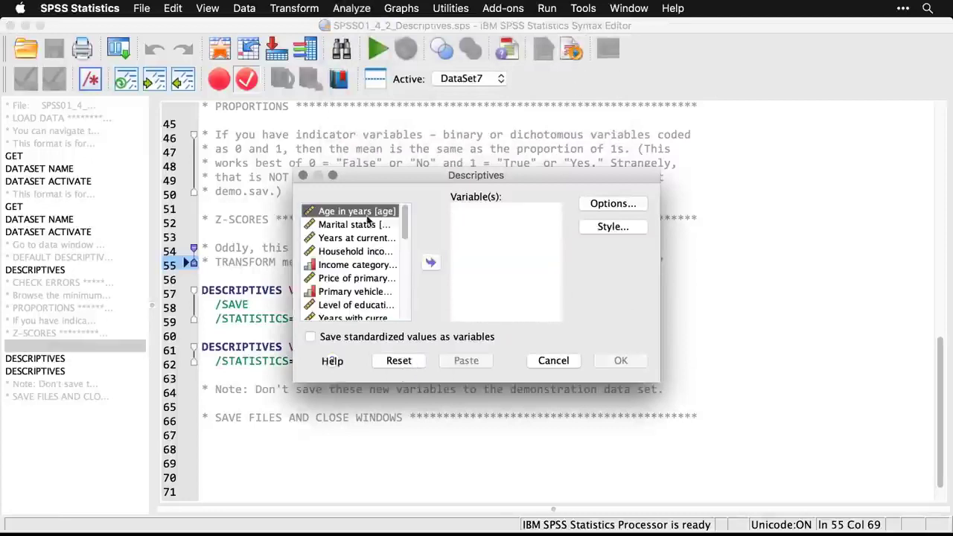
left_click(432, 264)
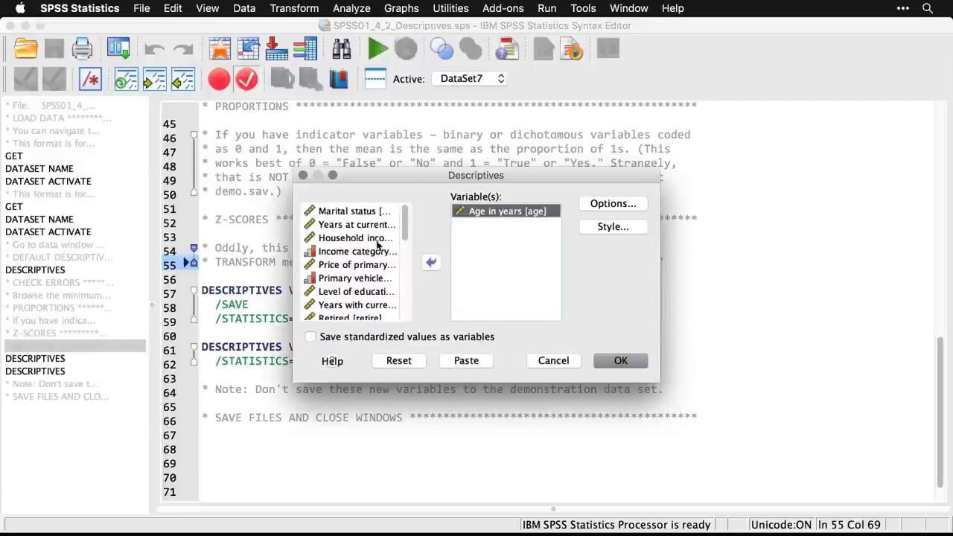
left_click(372, 238)
left_click(428, 262)
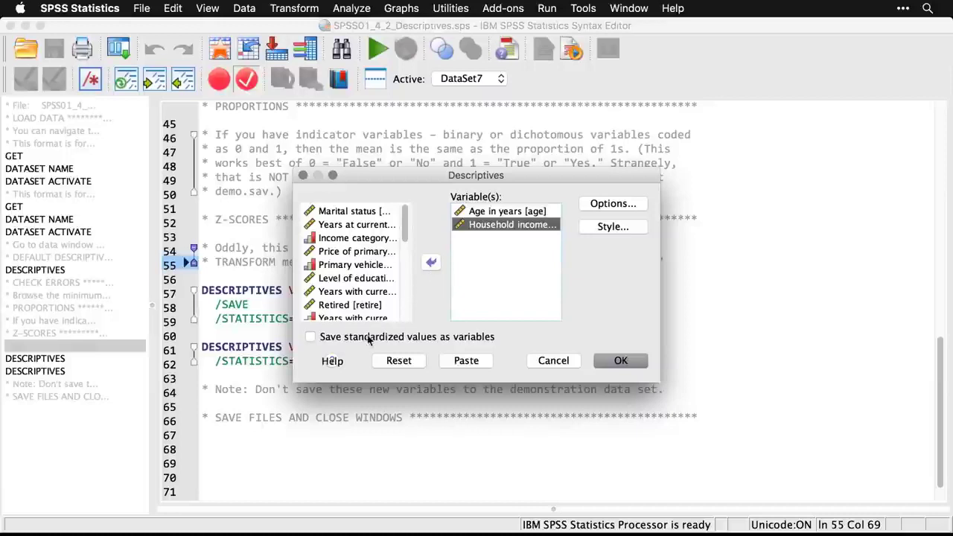
Run the analysis with standardized values saved as variables and inspect the two new z-score columns in demo.sav.
left_click(311, 338)
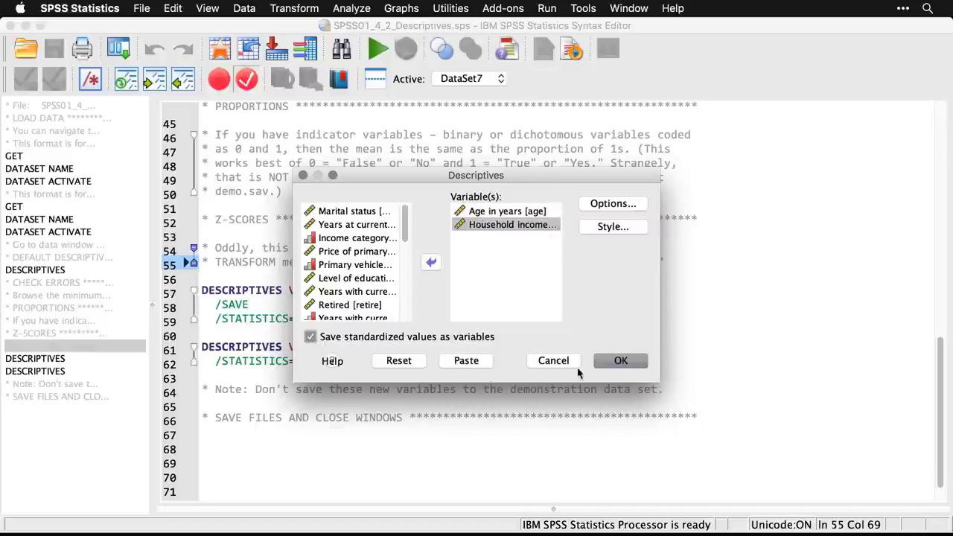
left_click(621, 361)
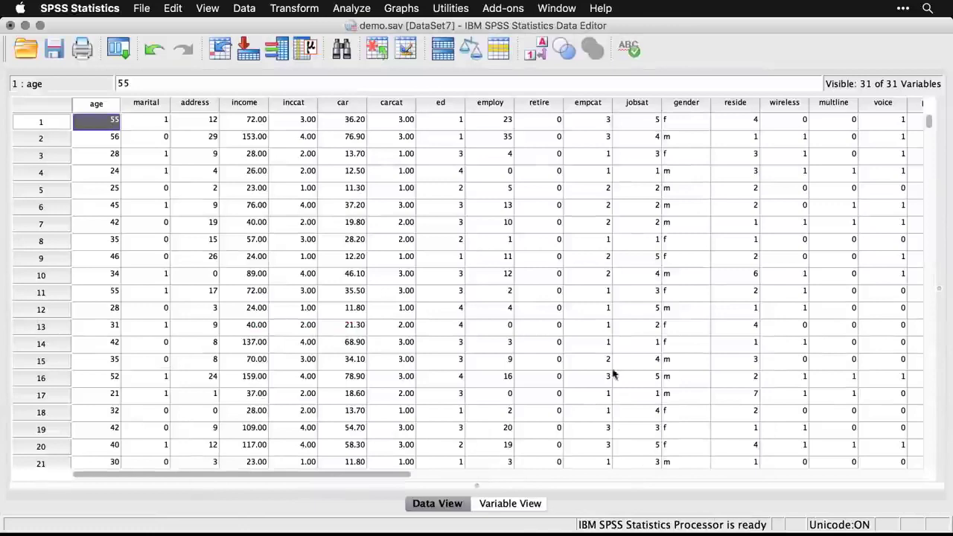
left_click_drag(391, 476, 781, 482)
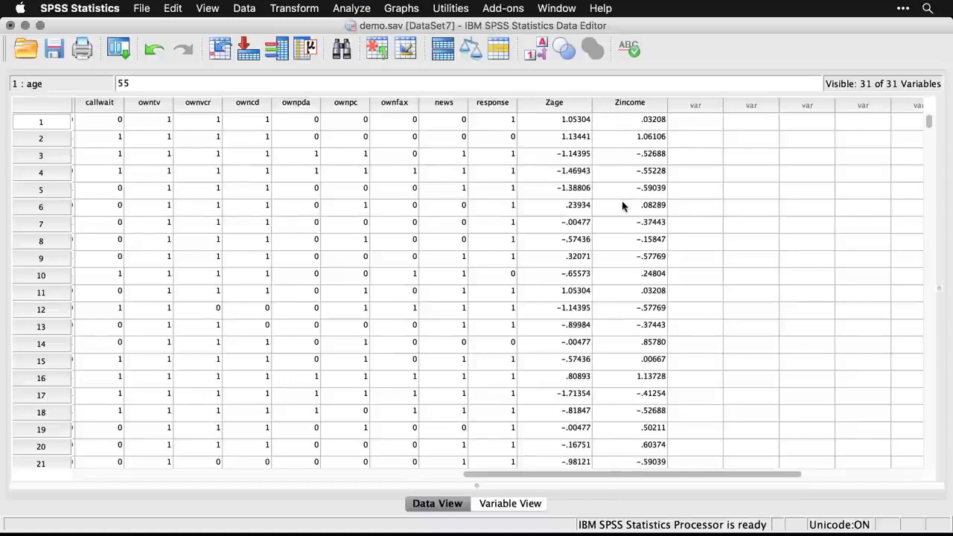
scroll(624, 206, "down", 14)
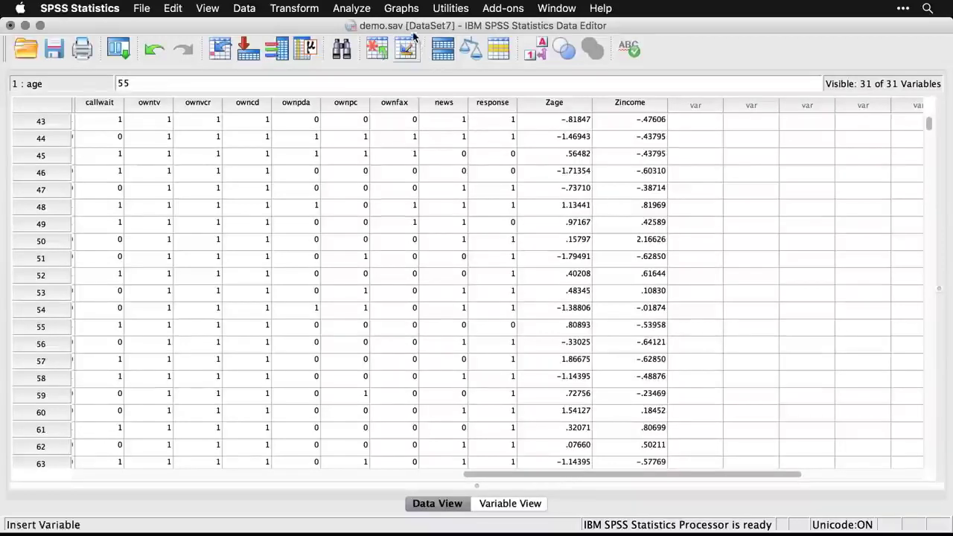
Run a fresh Descriptives analysis on only the age and household income z-scores, and check their means and standard deviations.
left_click(363, 9)
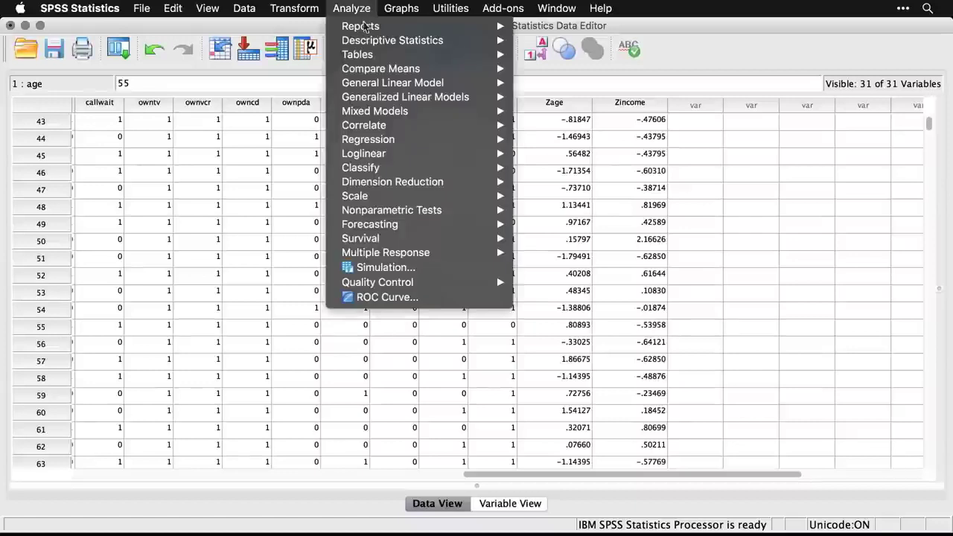
mouse_move(368, 40)
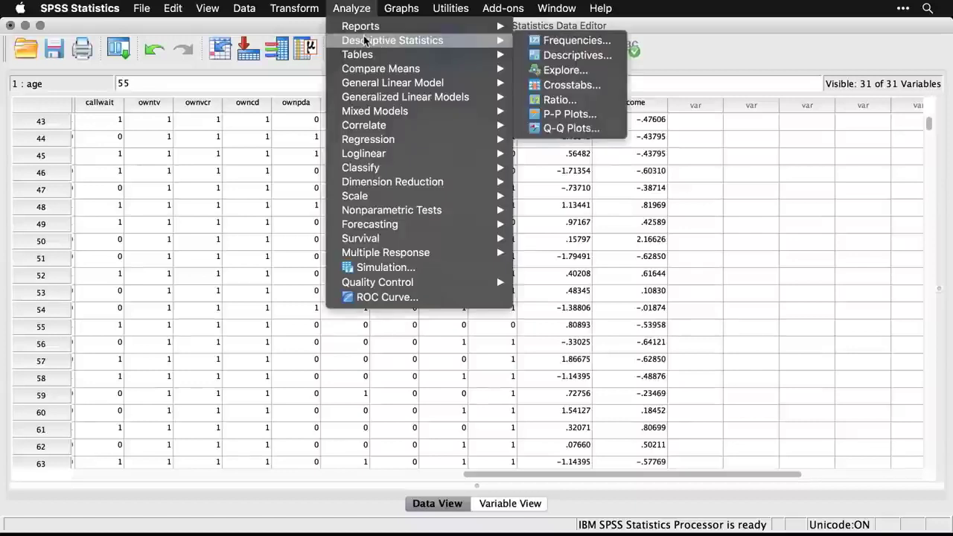
left_click(611, 59)
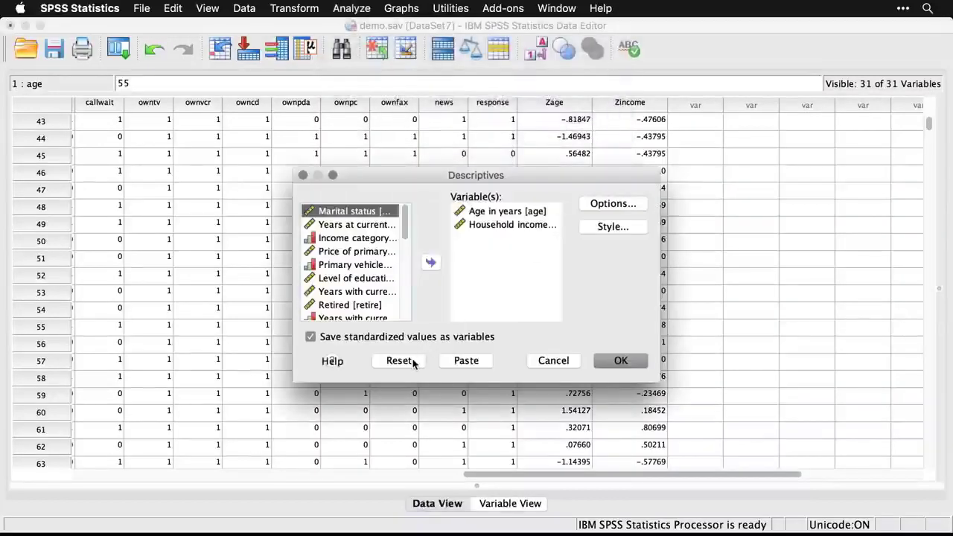
left_click(398, 360)
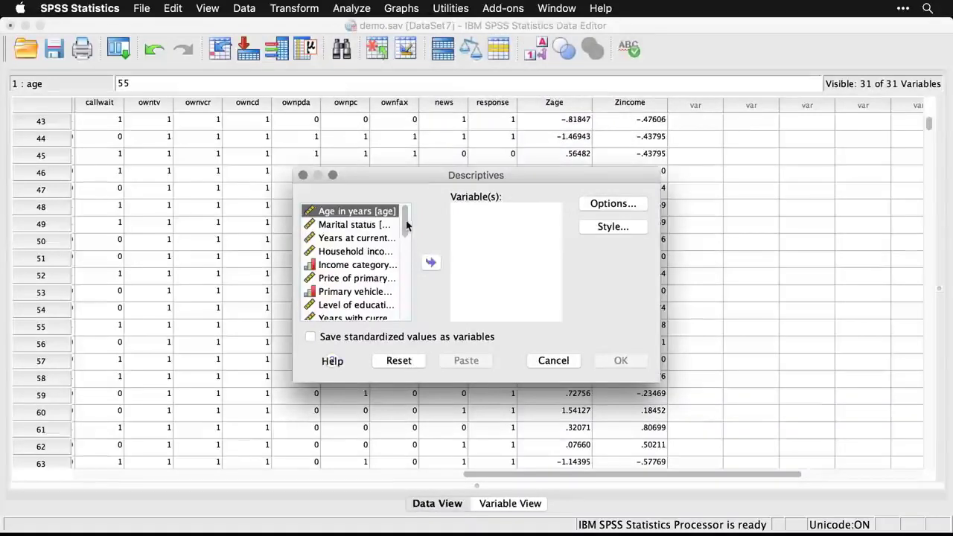
left_click_drag(408, 226, 411, 339)
left_click(356, 301)
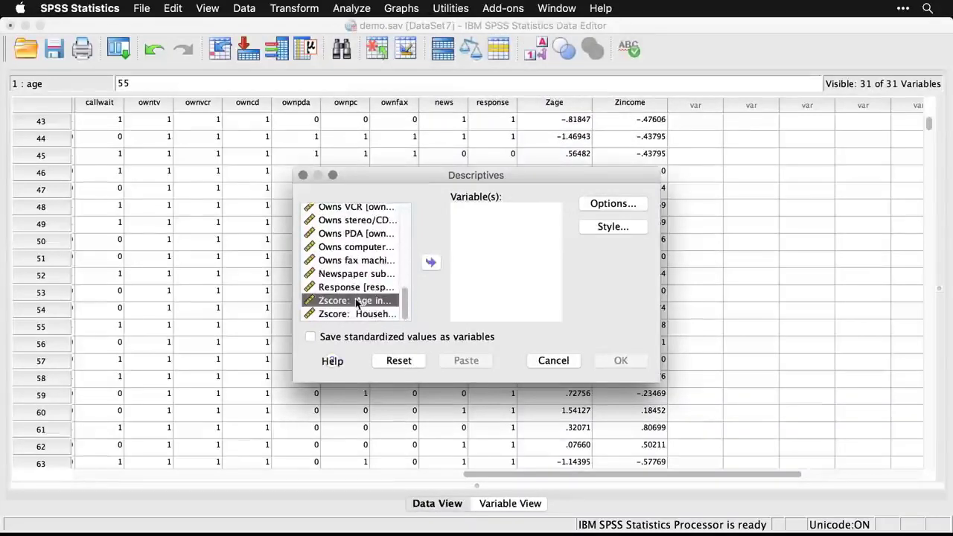
left_click(347, 314, "shift")
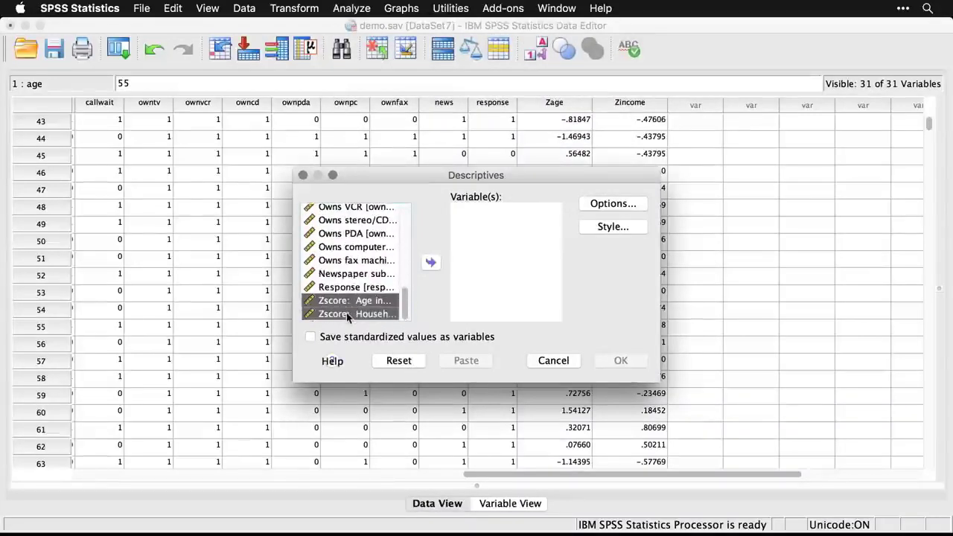
left_click(432, 263)
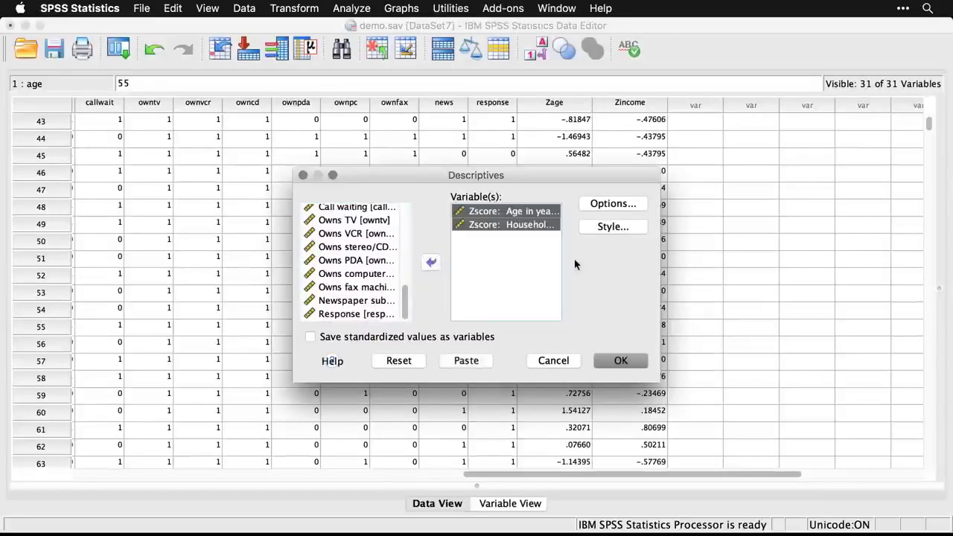
left_click(621, 363)
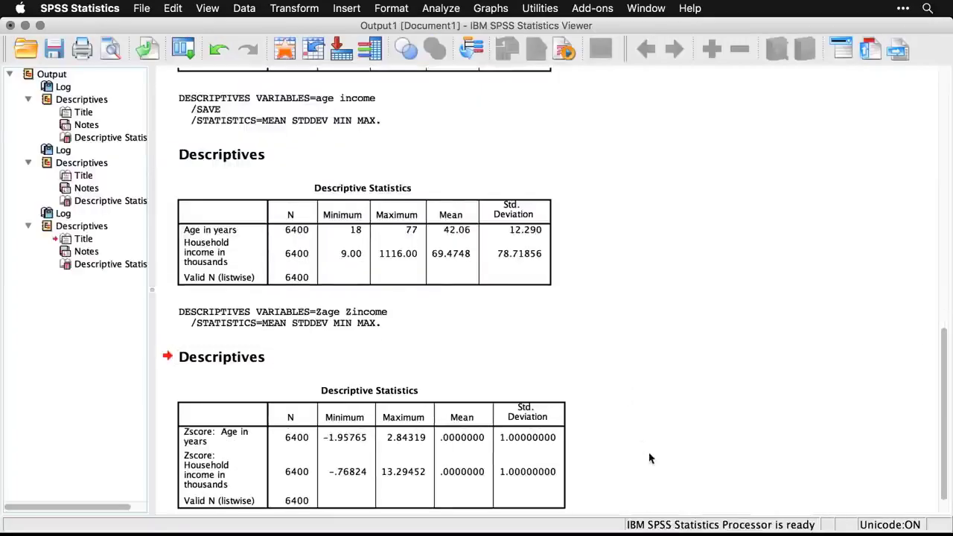
left_click(476, 453)
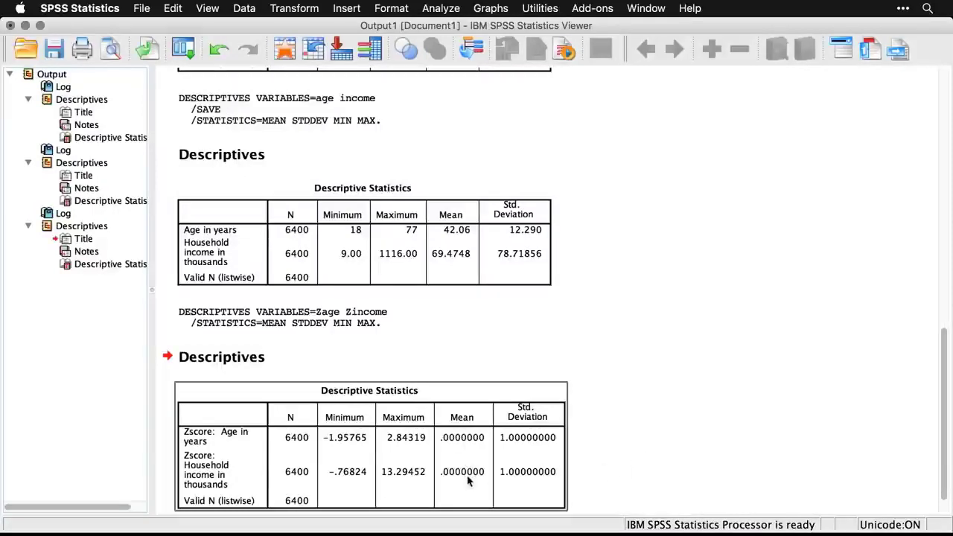
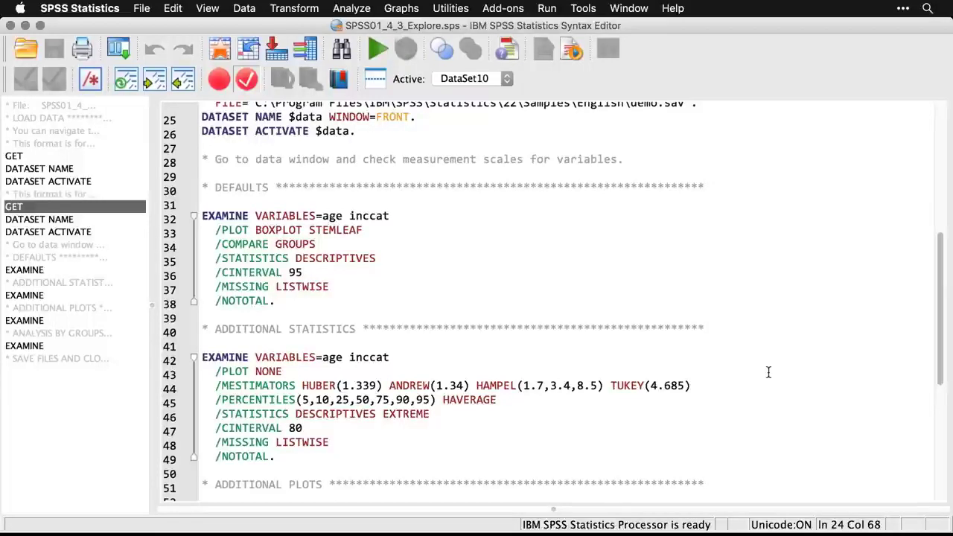
Run an Explore analysis with Age in years and Income category as dependent variables, keeping the default statistics and plots.
left_click(357, 7)
mouse_move(369, 42)
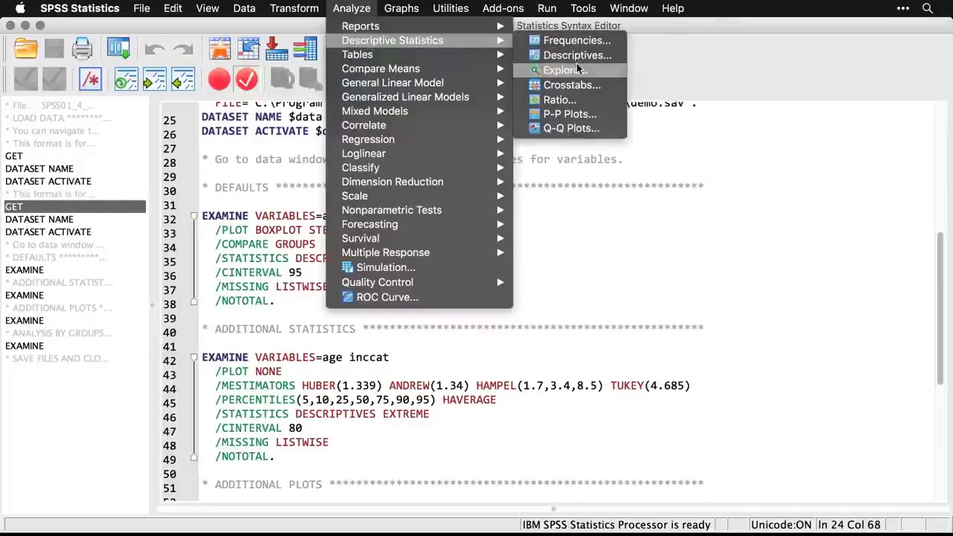
left_click(566, 70)
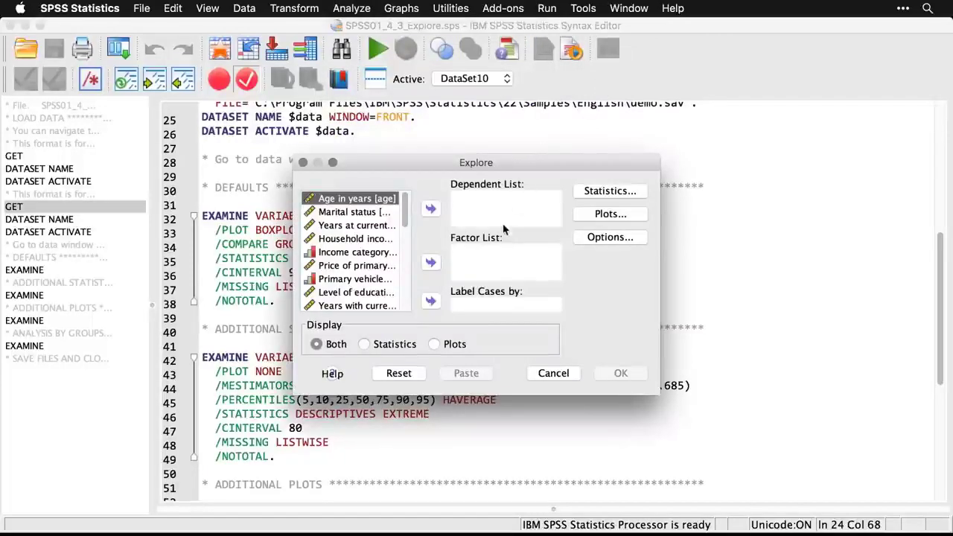
left_click(431, 210)
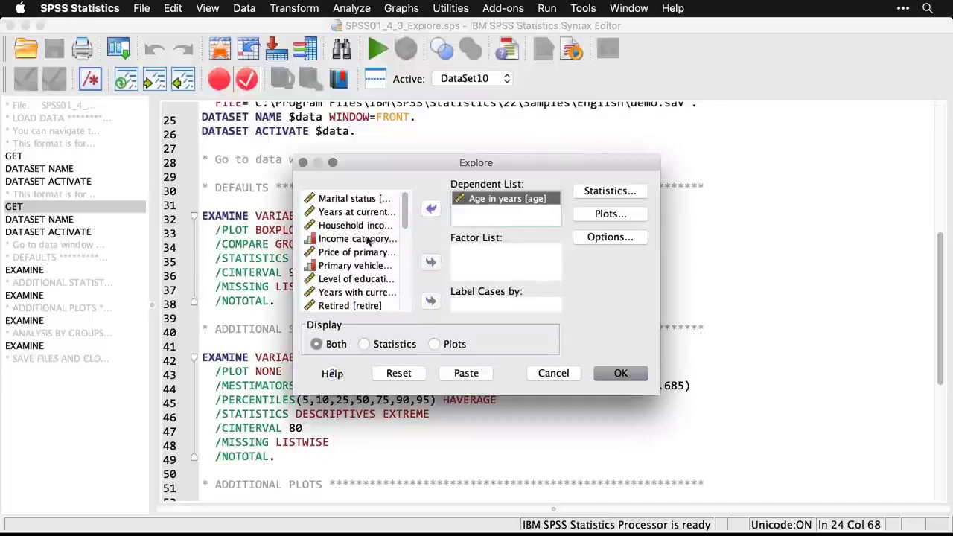
left_click(363, 240)
left_click(432, 209)
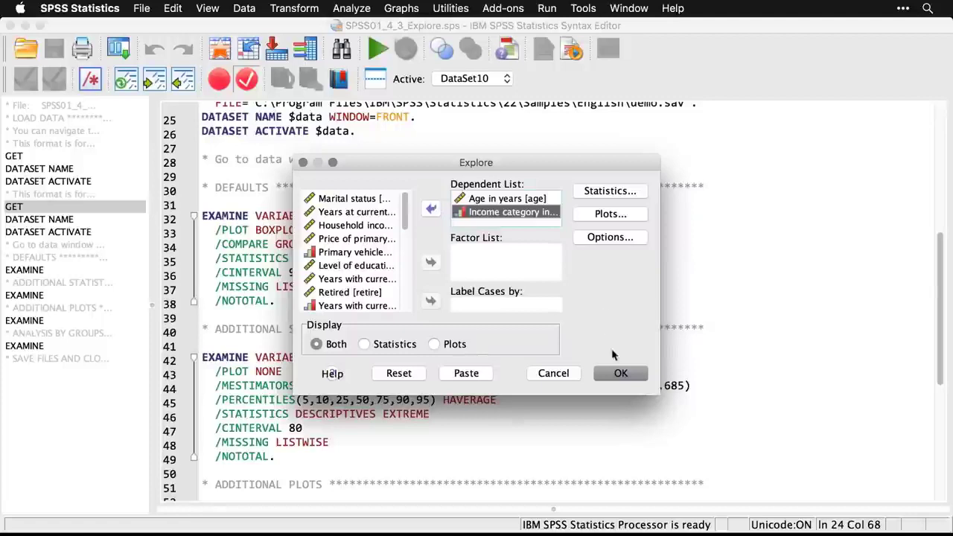
left_click(623, 374)
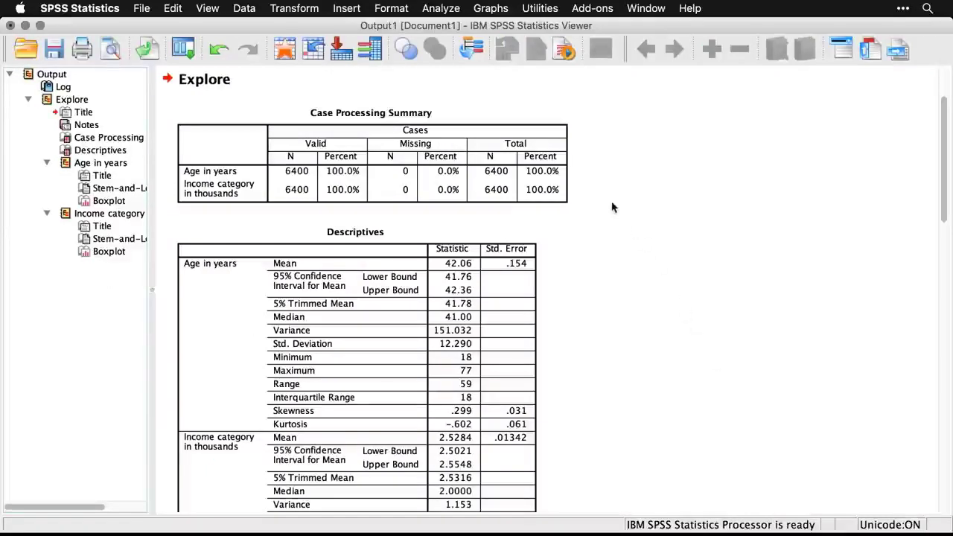
Examine the Explore output's Descriptives table for age and income category and the stem-and-leaf plot of age.
scroll(612, 207, "down", 3)
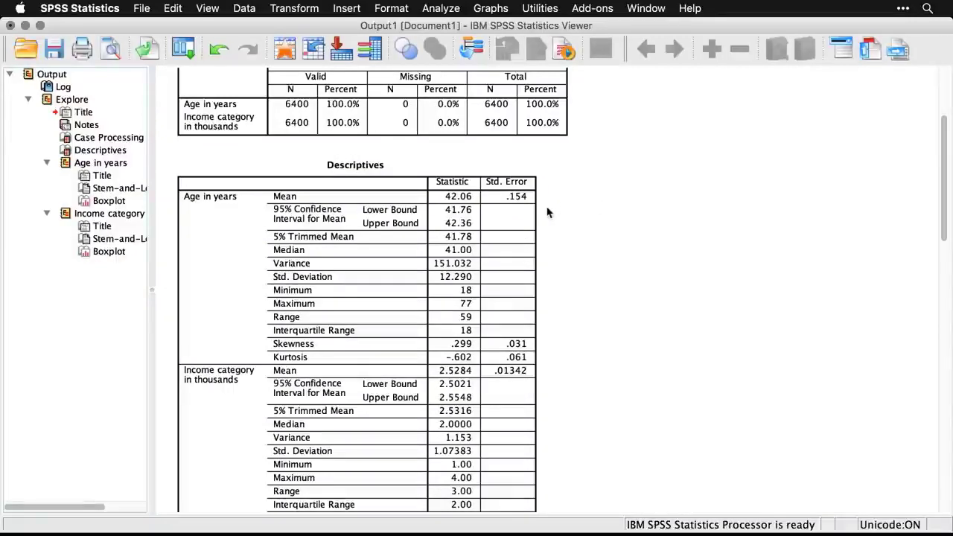
left_click(488, 207)
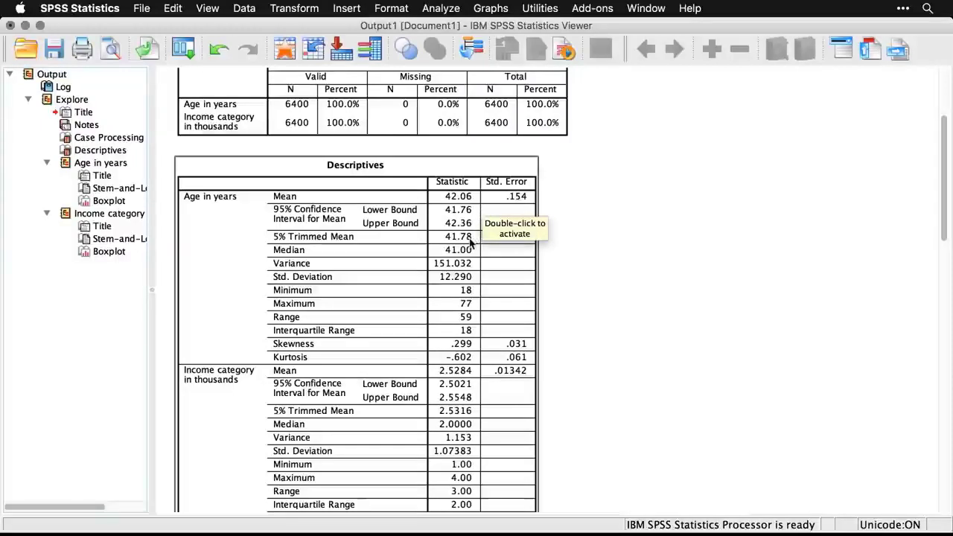
left_click(576, 280)
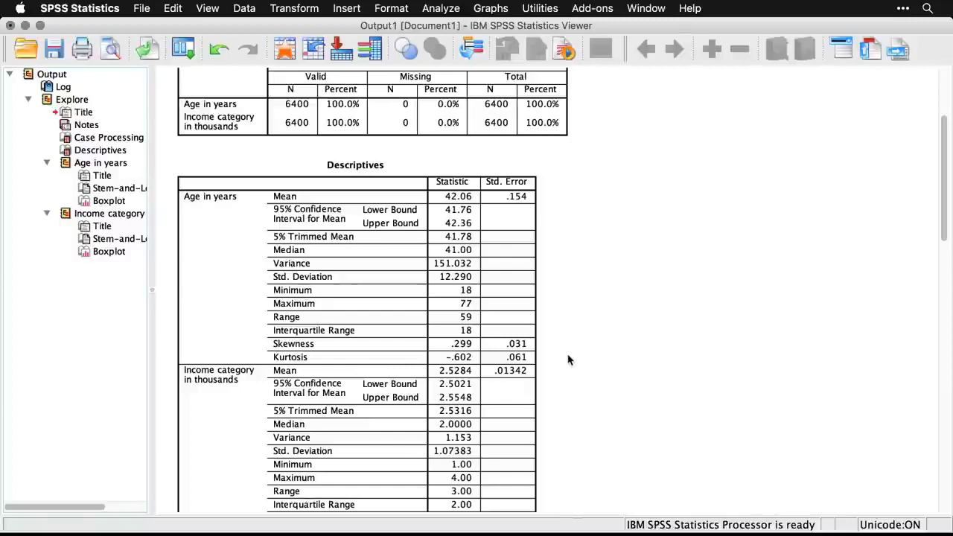
scroll(568, 360, "down", 2)
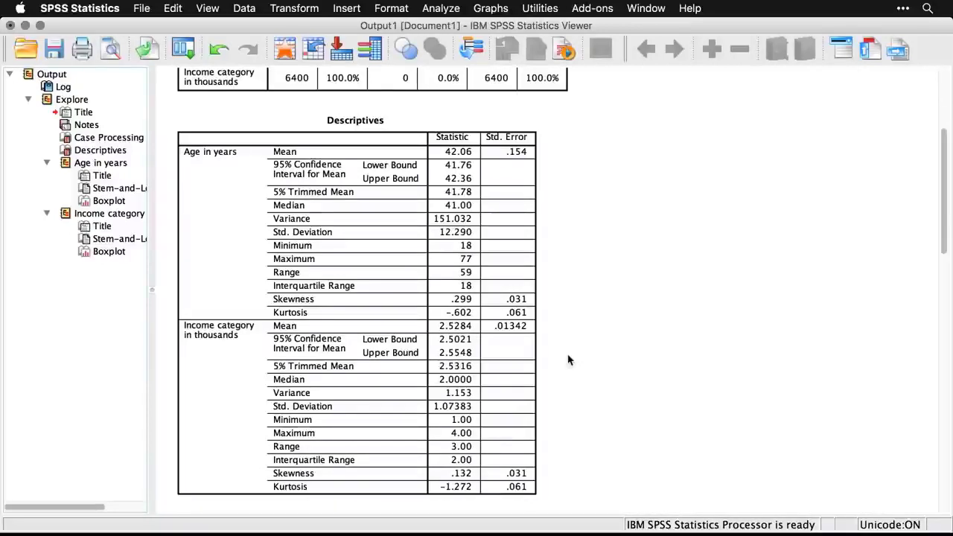
scroll(568, 360, "down", 1)
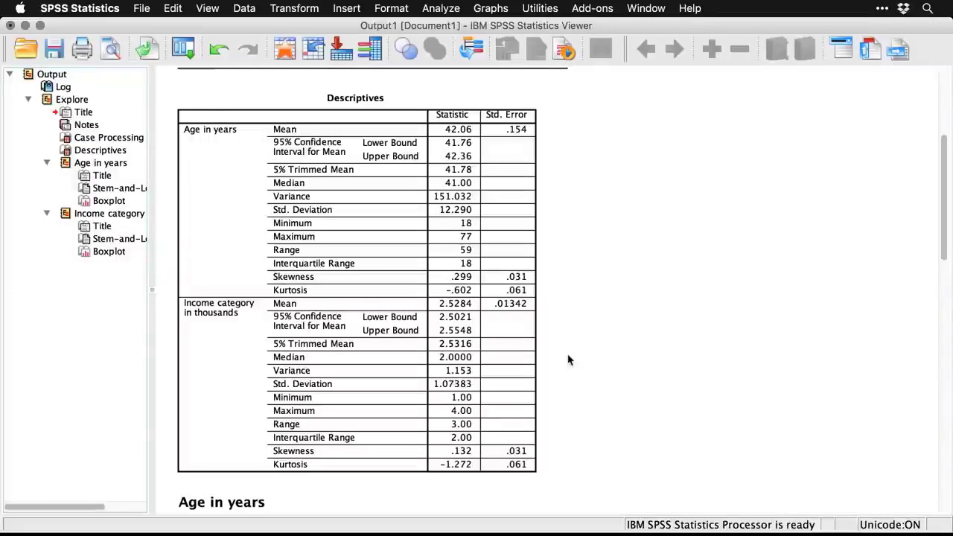
scroll(568, 360, "down", 10)
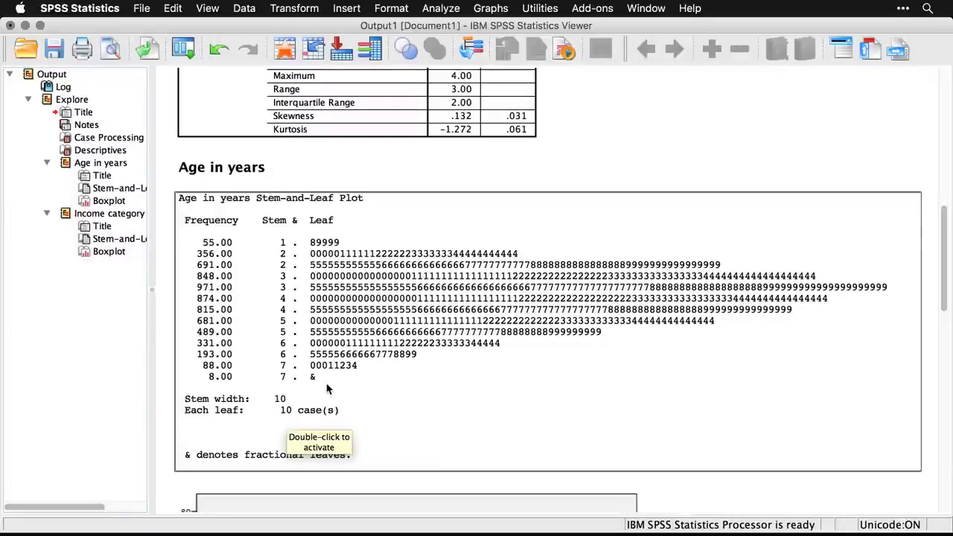
Examine the boxplot of age and the stem-and-leaf plot and boxplot of income category in the Explore output.
scroll(326, 388, "down", 10)
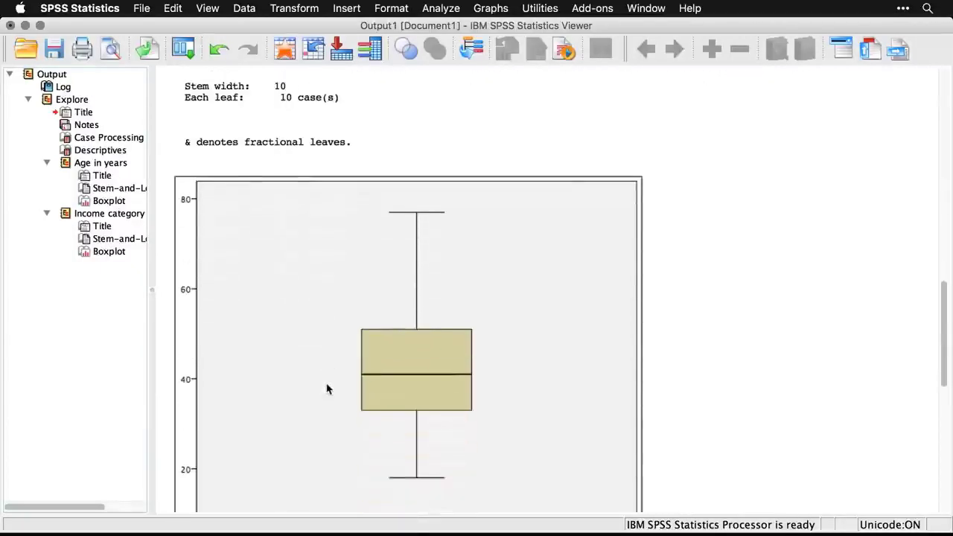
scroll(326, 388, "down", 2)
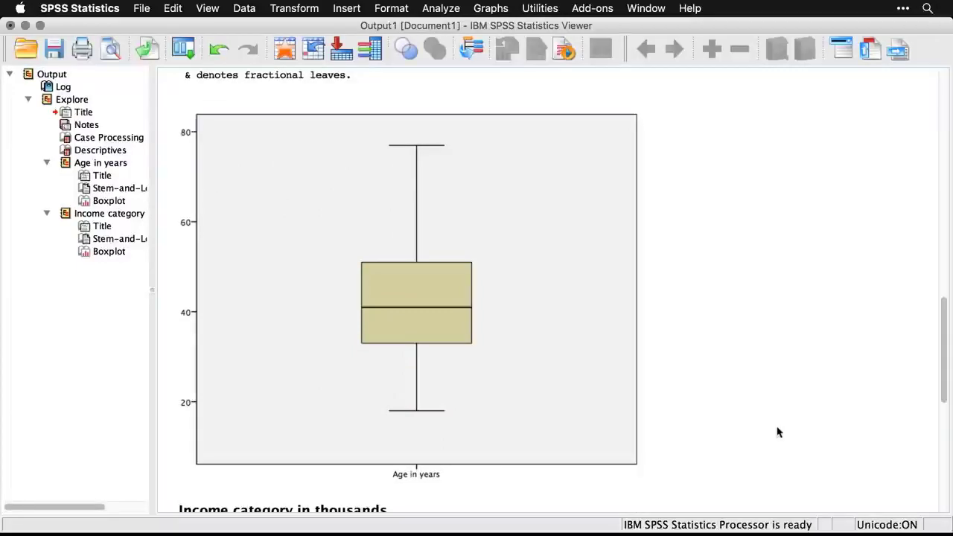
scroll(778, 432, "down", 10)
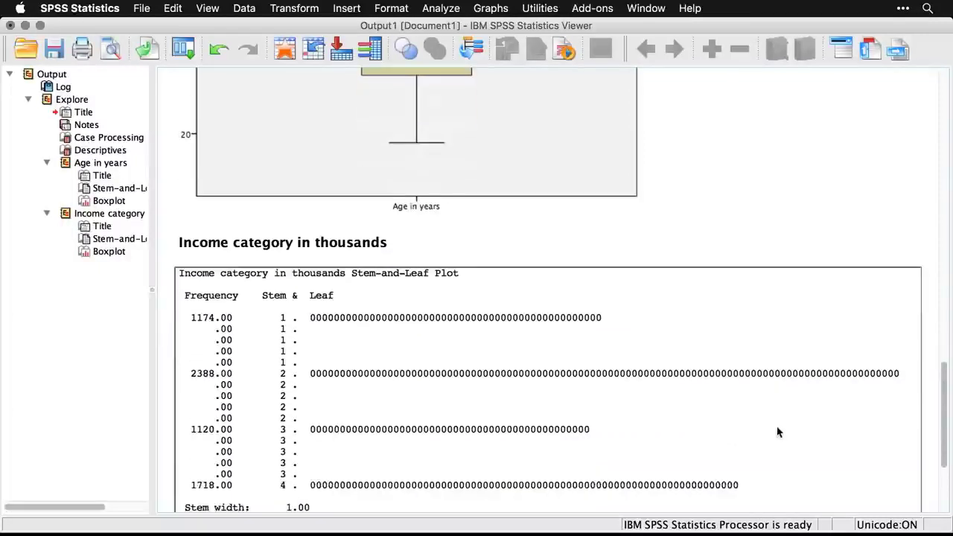
scroll(778, 432, "down", 2)
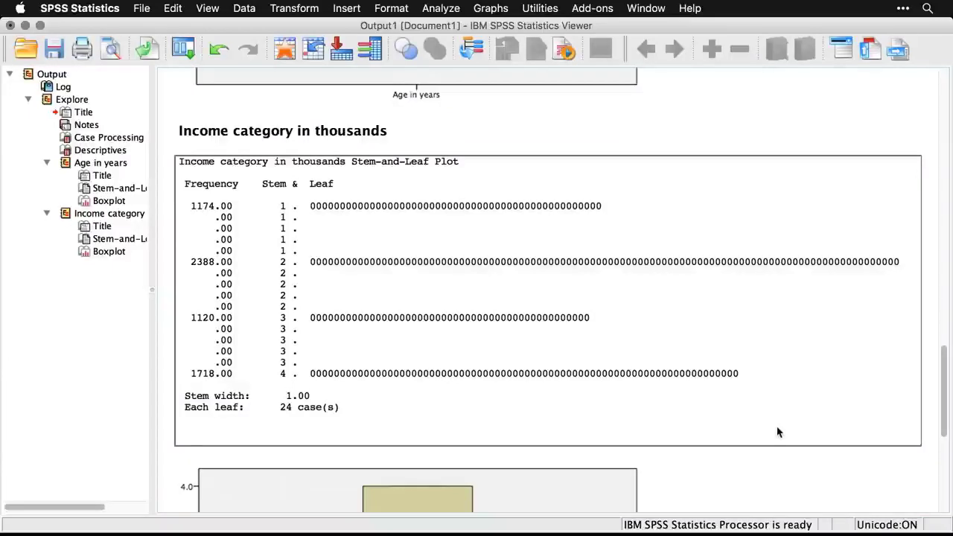
scroll(777, 432, "down", 10)
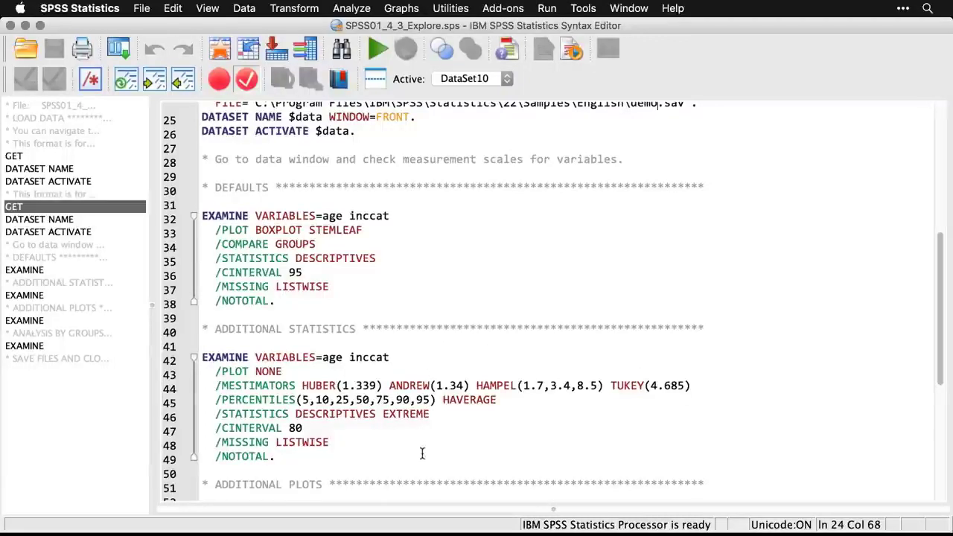
Rerun Explore for age and income category displaying statistics only, with an 80% confidence interval, M-estimators, outliers and percentiles.
left_click(121, 49)
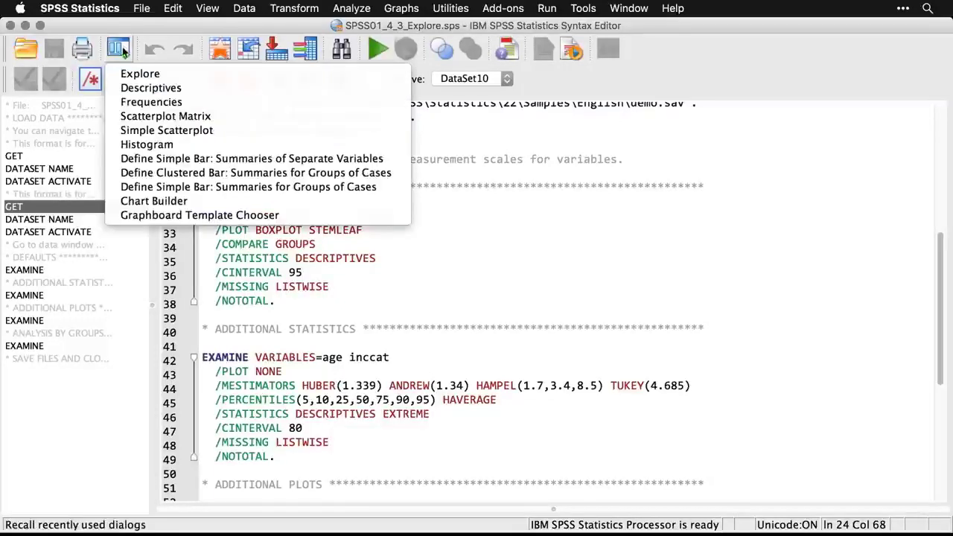
left_click(130, 74)
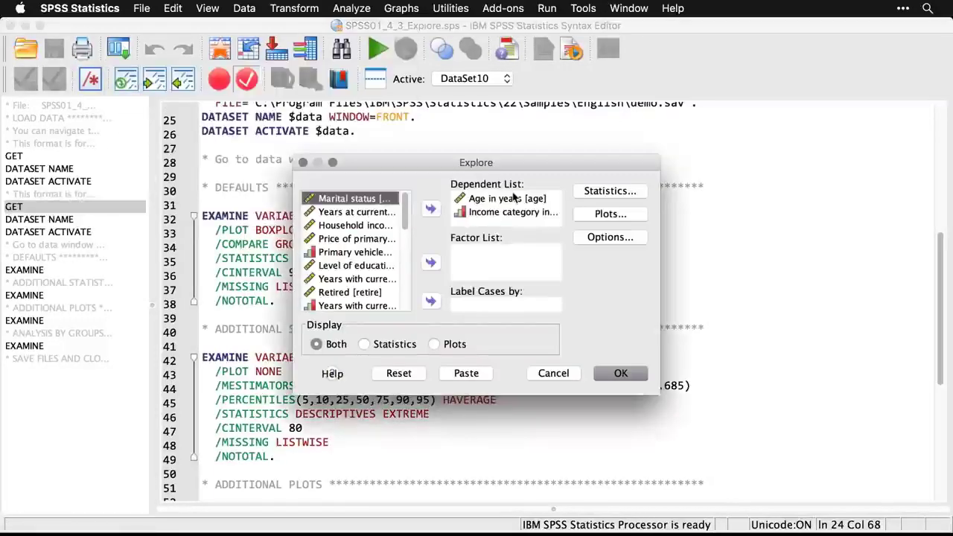
left_click(364, 345)
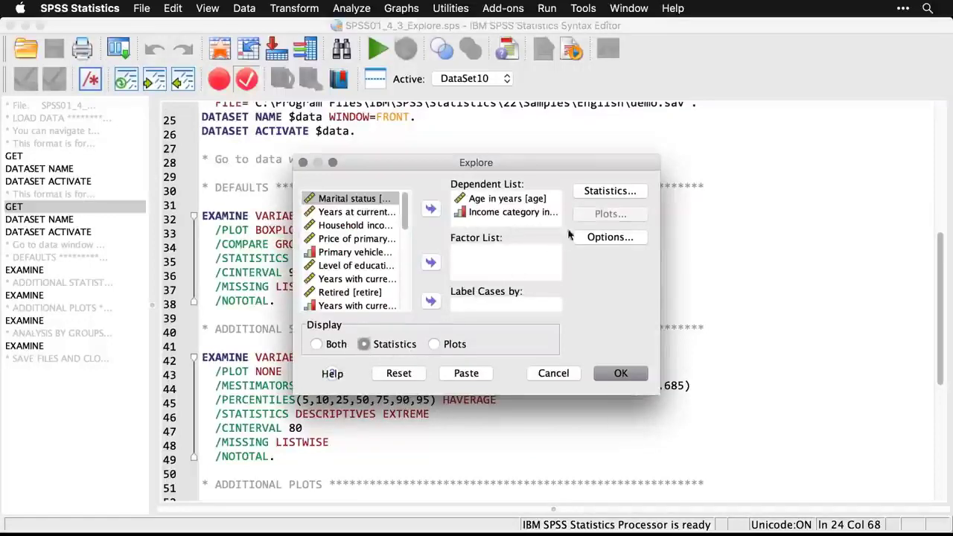
left_click(621, 195)
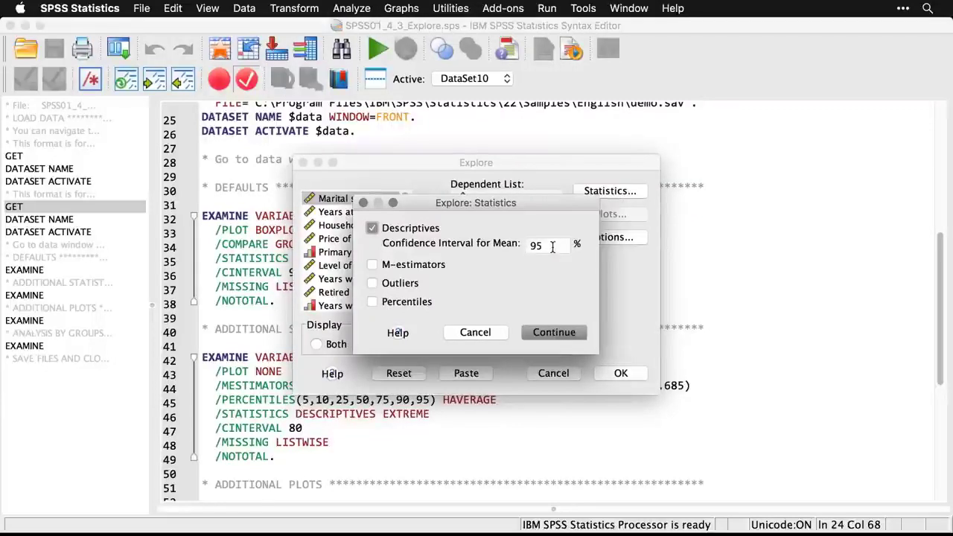
left_click_drag(553, 247, 516, 246)
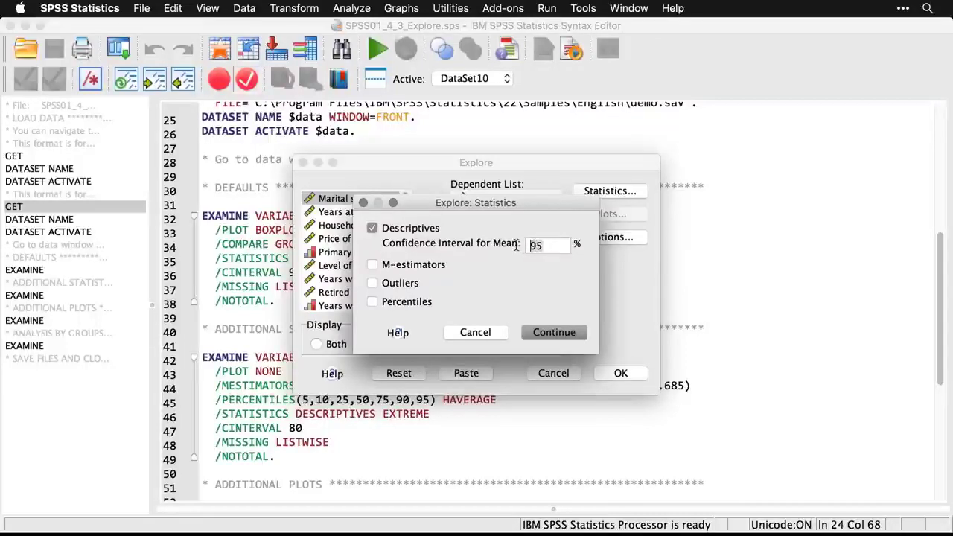
type("80")
left_click(372, 265)
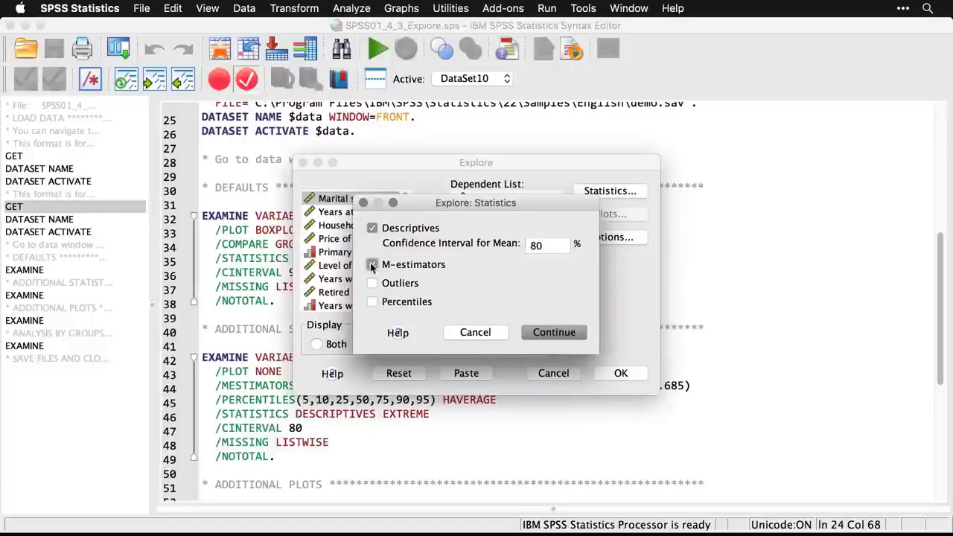
left_click(372, 284)
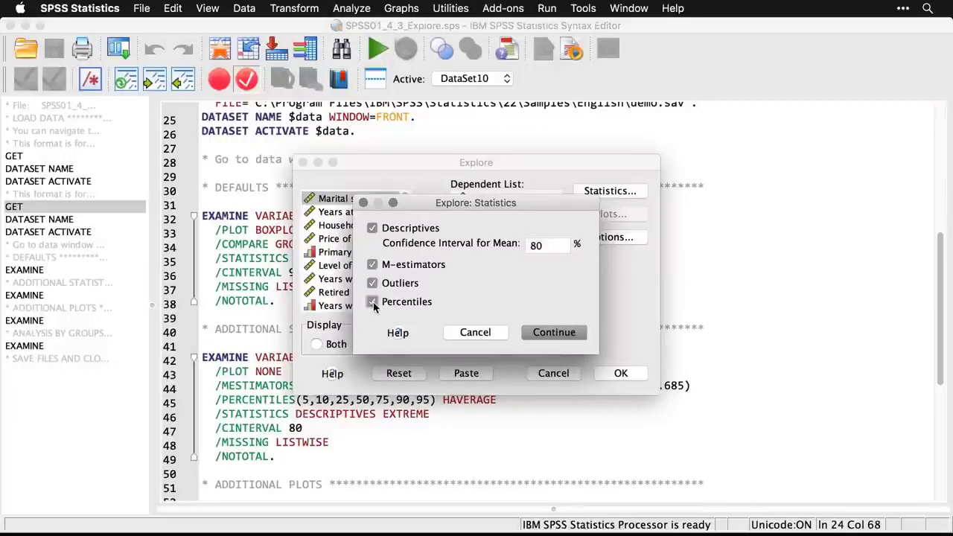
left_click(551, 332)
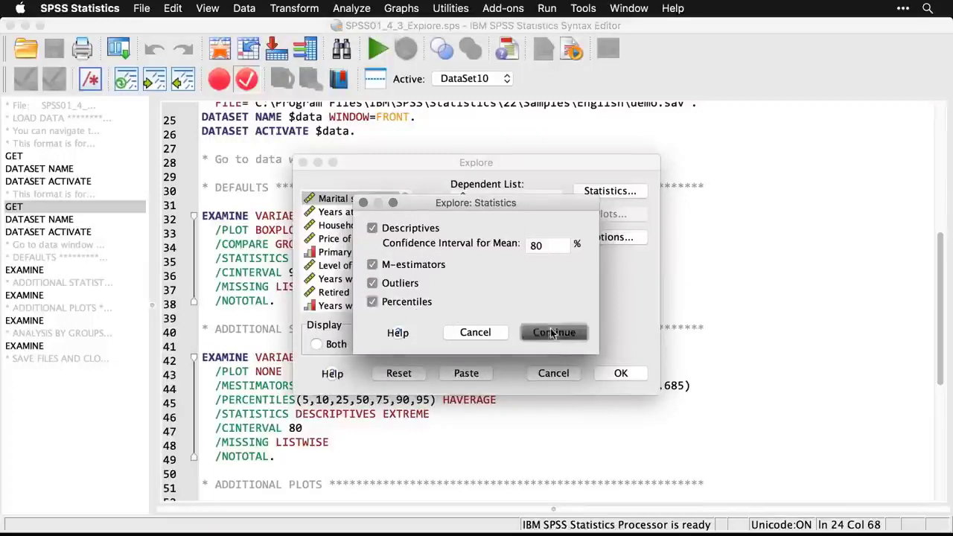
left_click(621, 373)
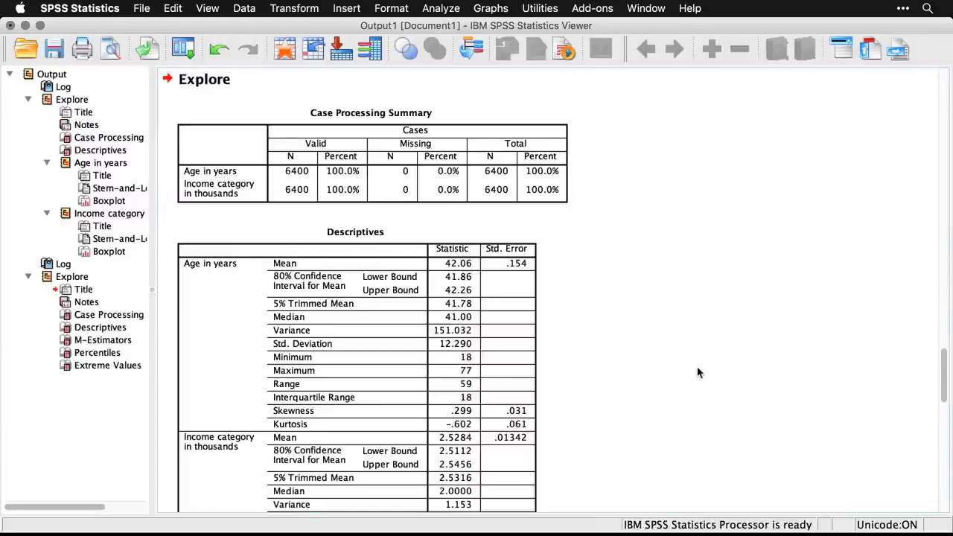
Examine the new Descriptives table with its 80% confidence intervals and the M-Estimators table.
scroll(698, 373, "down", 2)
scroll(698, 372, "down", 6)
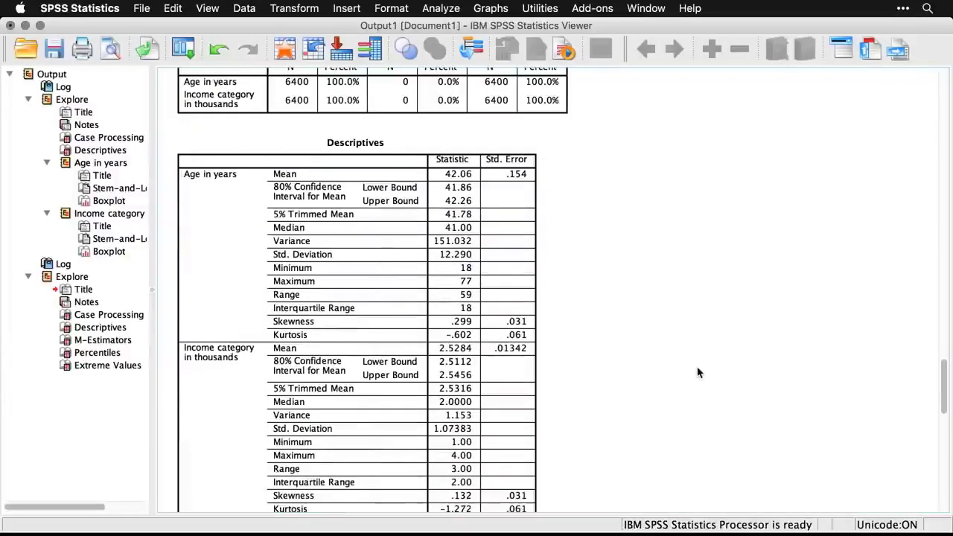
scroll(698, 372, "down", 8)
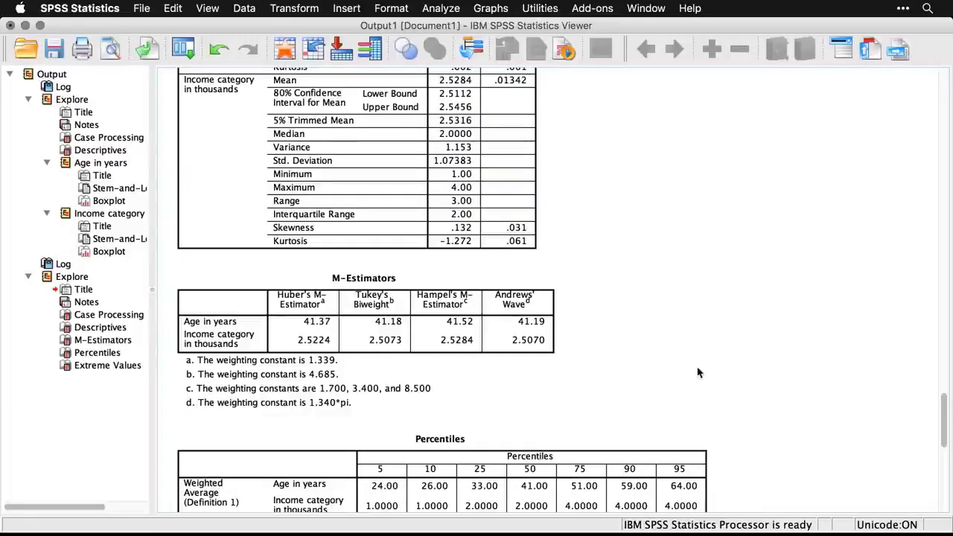
left_click(458, 344)
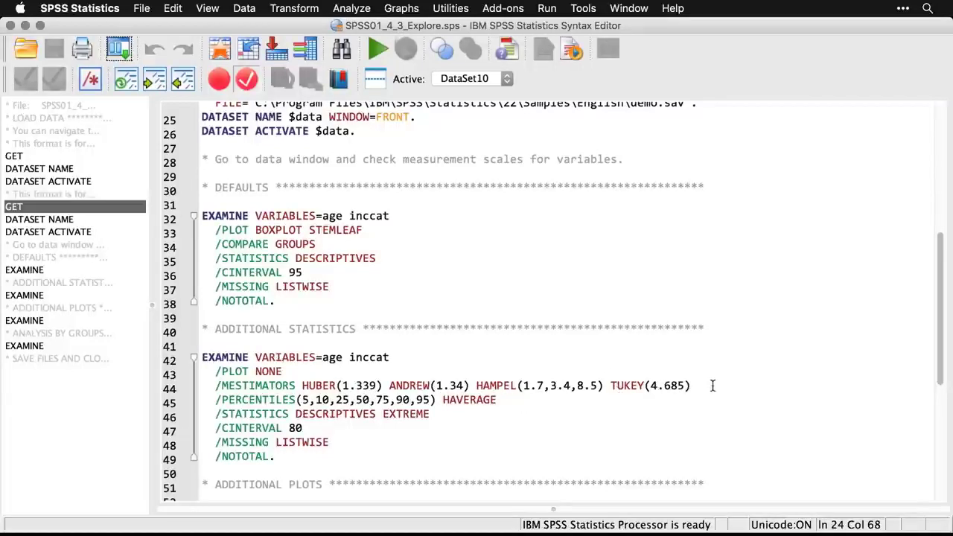
Return to the output and examine the Percentiles and Extreme Values tables for age and income category.
key("super+grave")
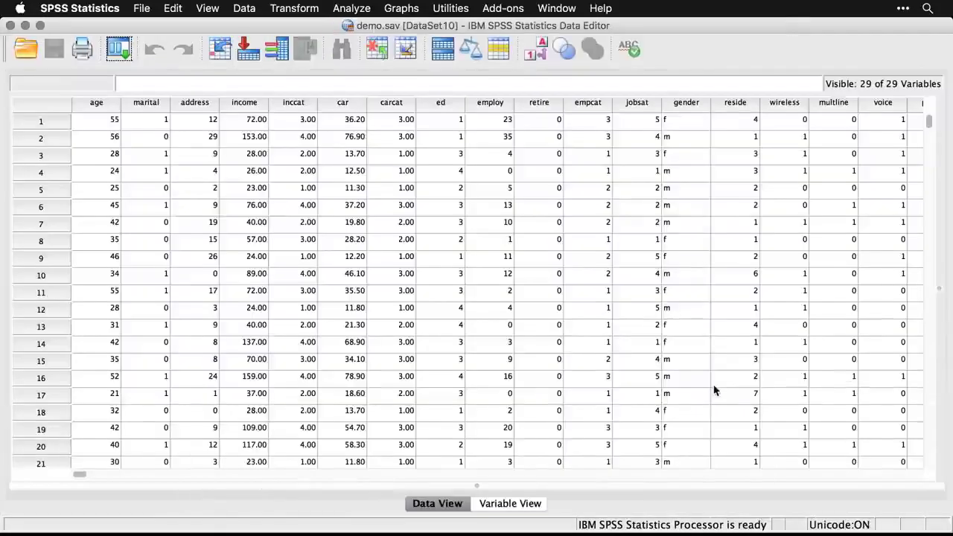
key("super+grave")
scroll(714, 390, "down", 4)
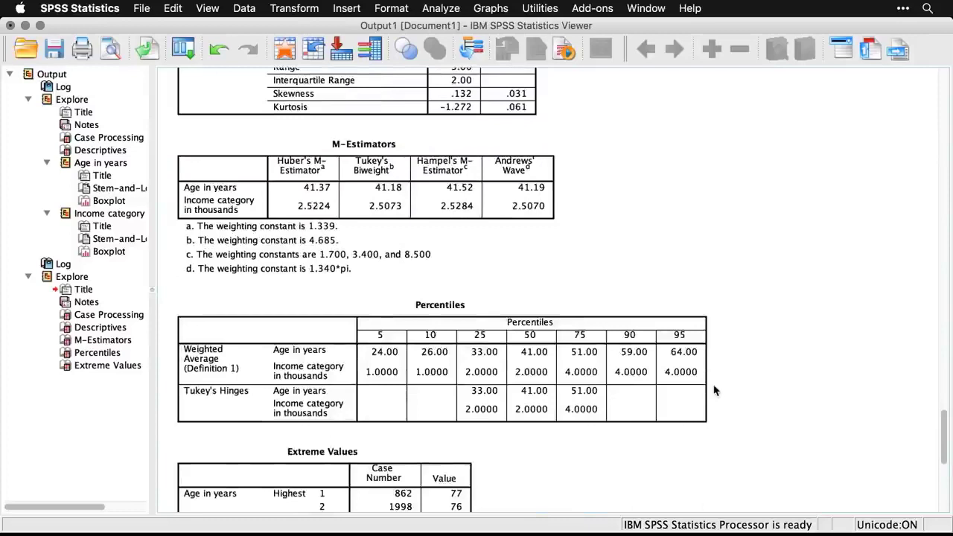
scroll(714, 391, "down", 5)
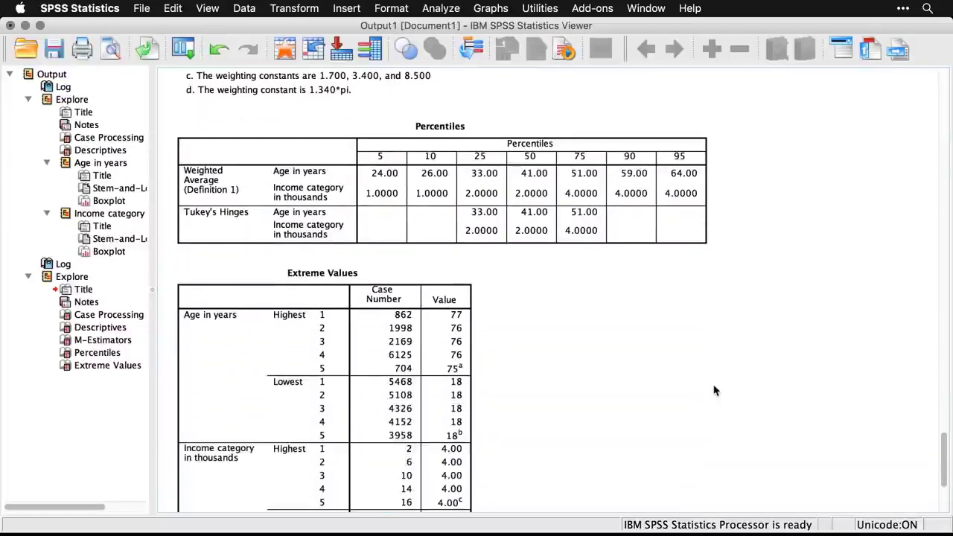
scroll(713, 391, "down", 1)
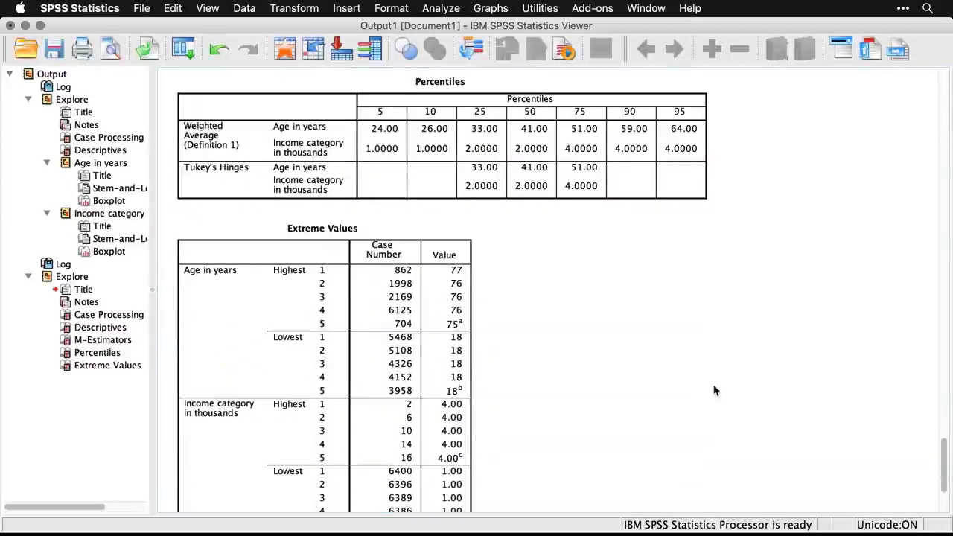
scroll(713, 391, "down", 2)
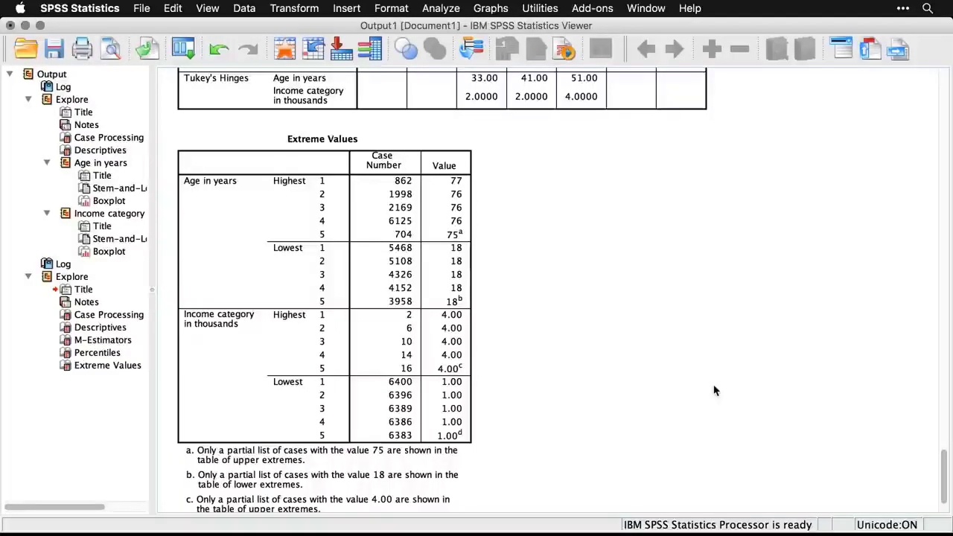
Rerun Explore for age and income category displaying plots only, adding histograms and normality plots with tests to the stem-and-leaf plots.
key("super+grave")
scroll(714, 391, "down", 5)
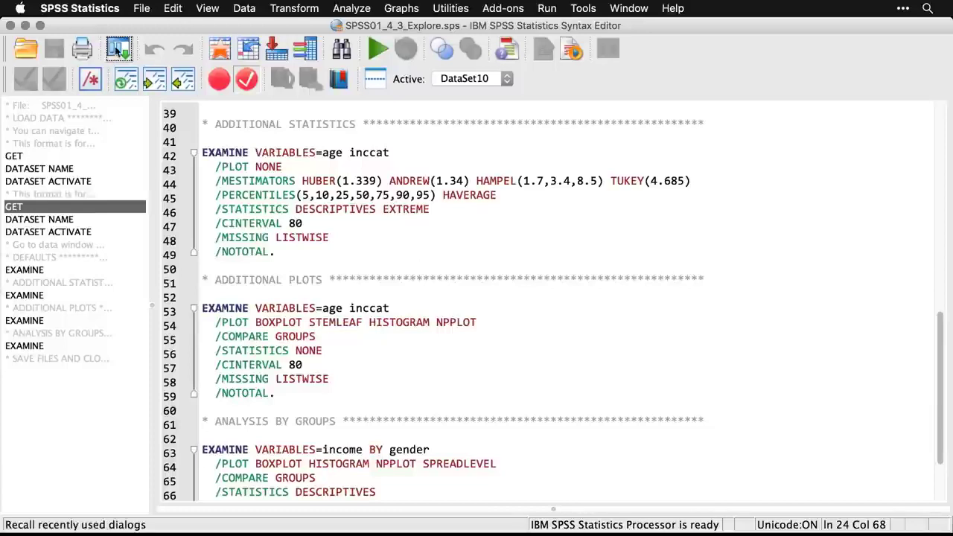
left_click(118, 50)
left_click(123, 74)
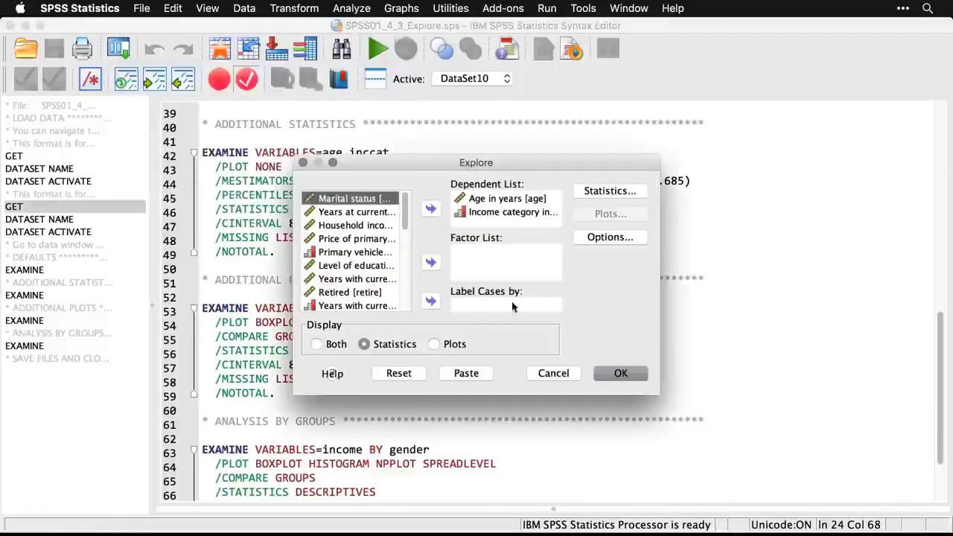
left_click(434, 346)
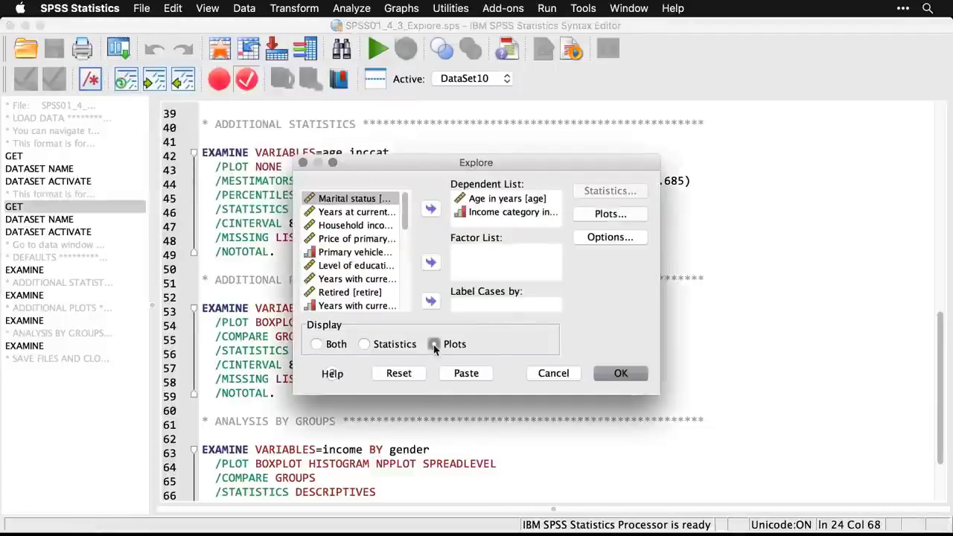
left_click(610, 215)
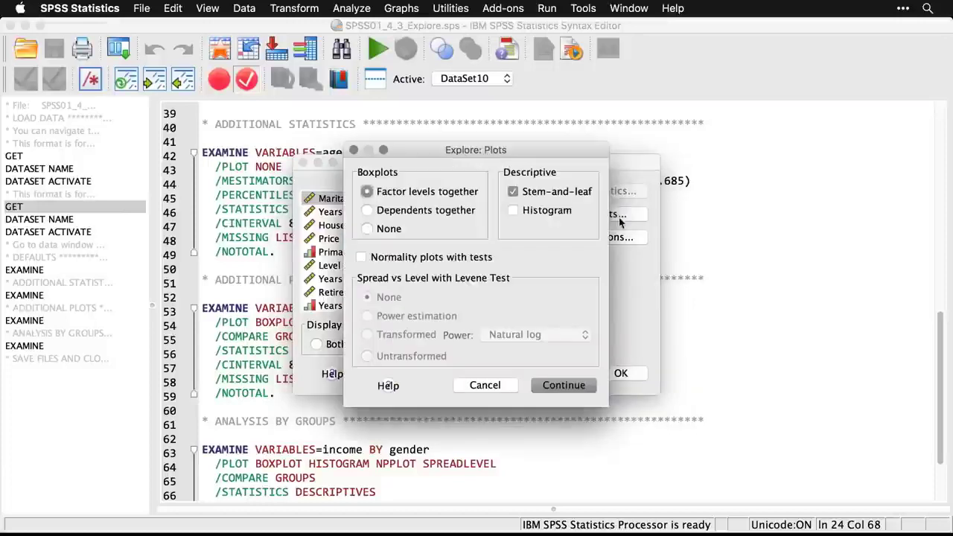
left_click(512, 212)
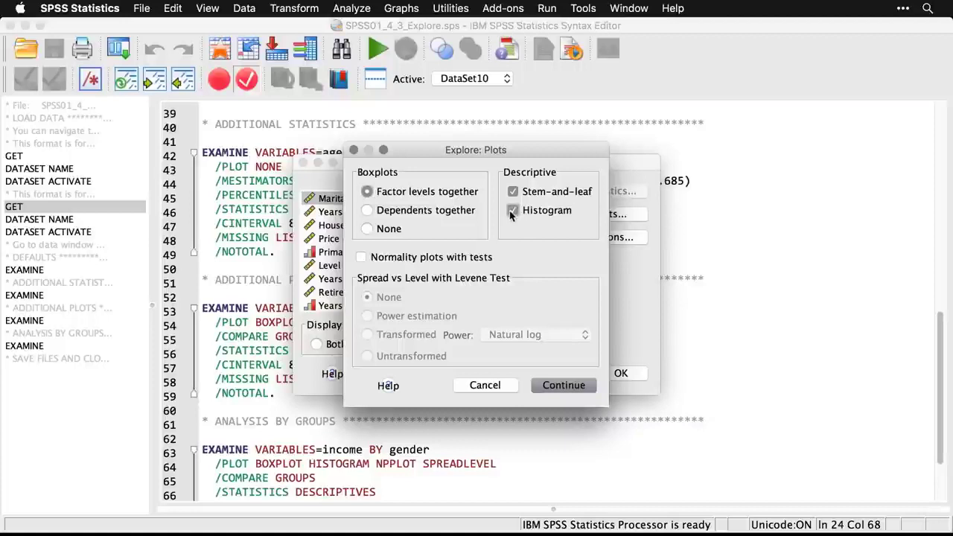
left_click(363, 259)
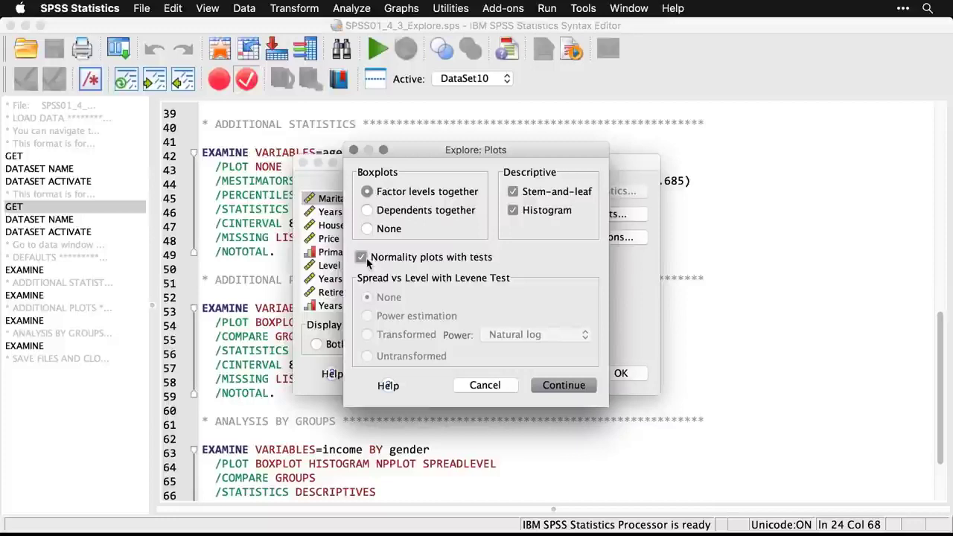
left_click(563, 386)
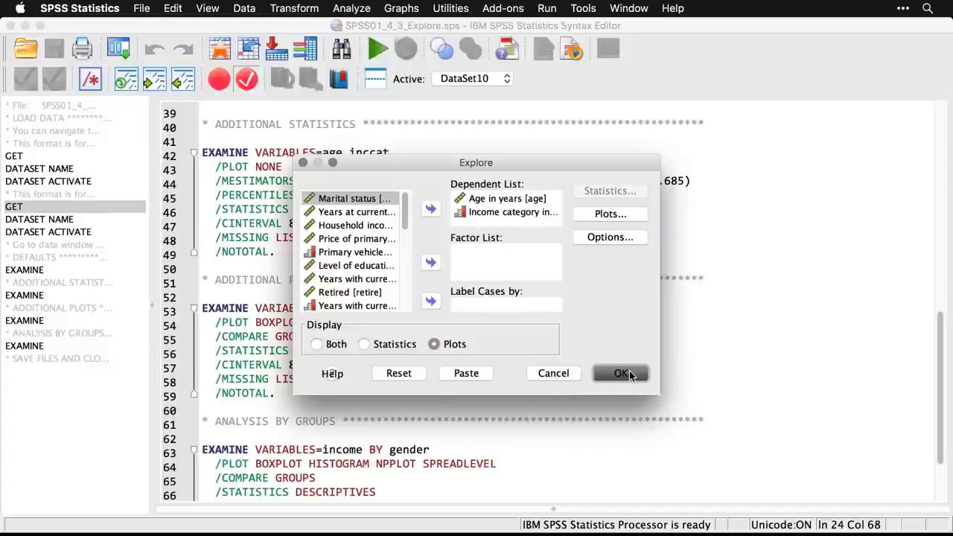
key("Return")
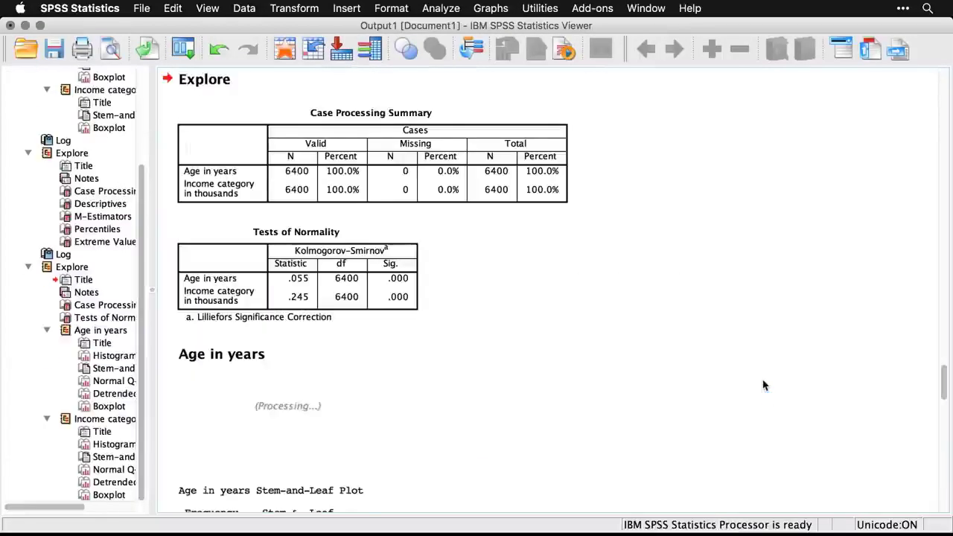
Examine the histogram, stem-and-leaf plot and normal Q-Q plot of age in the new Explore output.
scroll(763, 385, "down", 5)
scroll(763, 385, "down", 3)
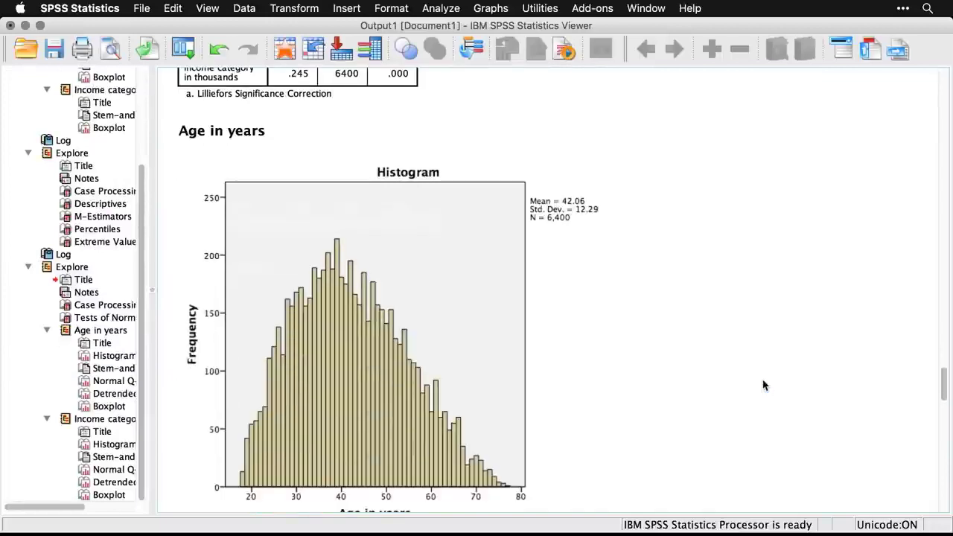
scroll(763, 385, "down", 10)
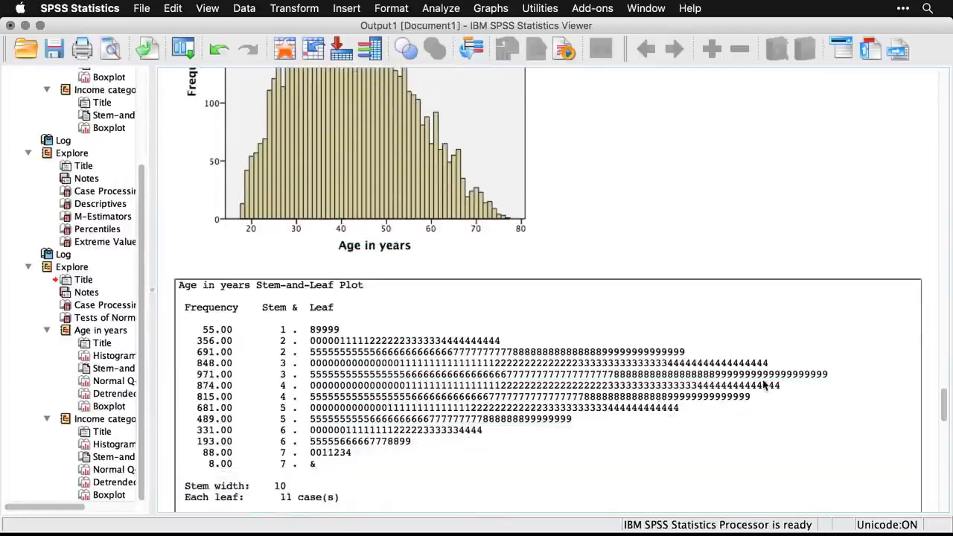
scroll(763, 385, "down", 15)
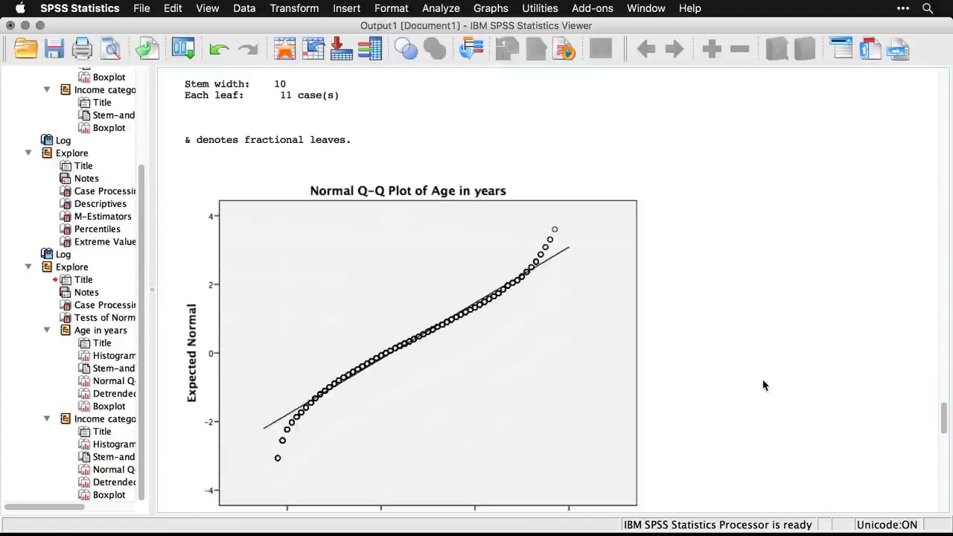
scroll(763, 385, "down", 2)
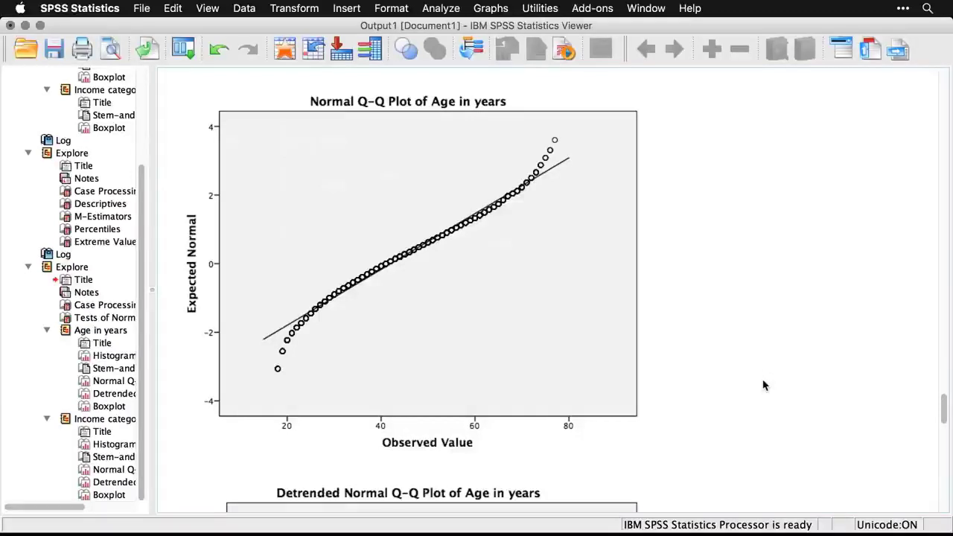
left_click(529, 390)
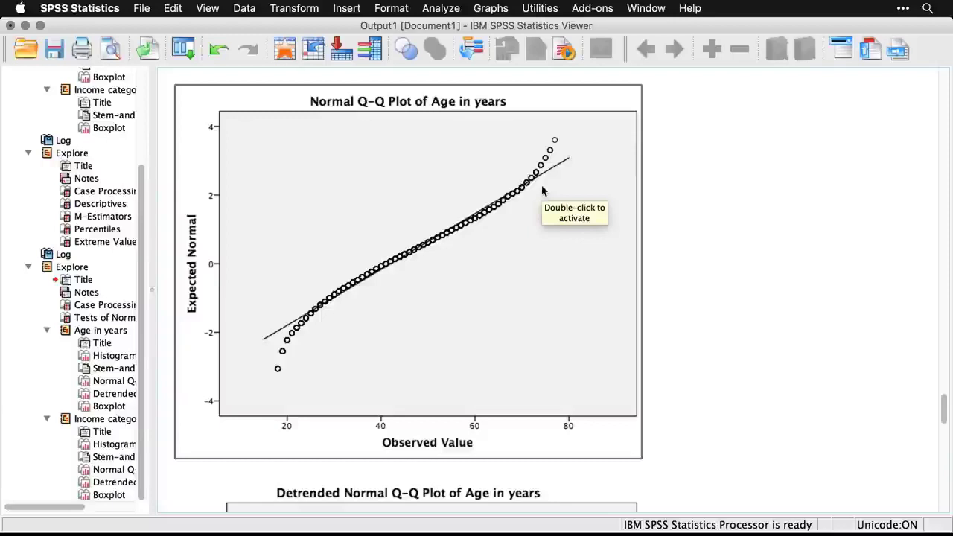
Examine the detrended normal Q-Q plot and the boxplot of age in years.
left_click(655, 253)
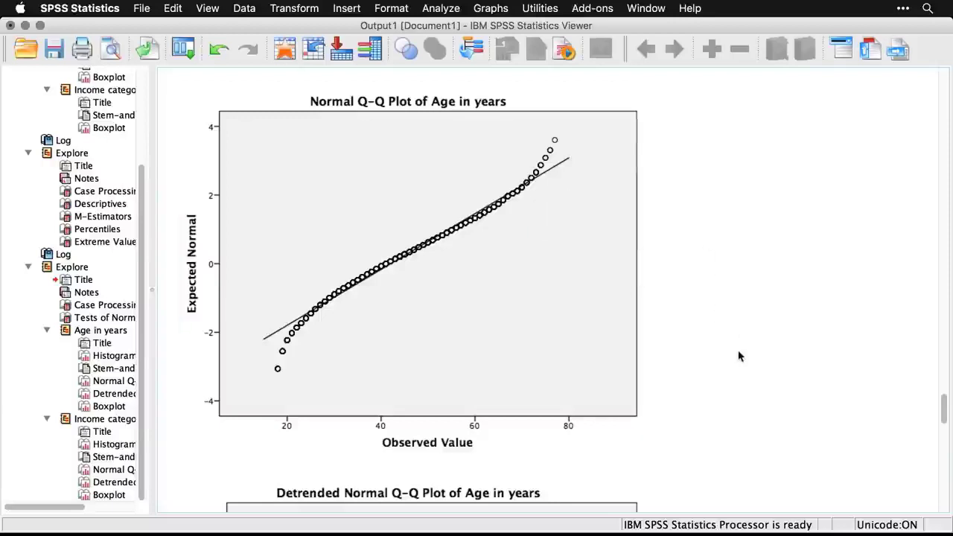
scroll(738, 356, "down", 8)
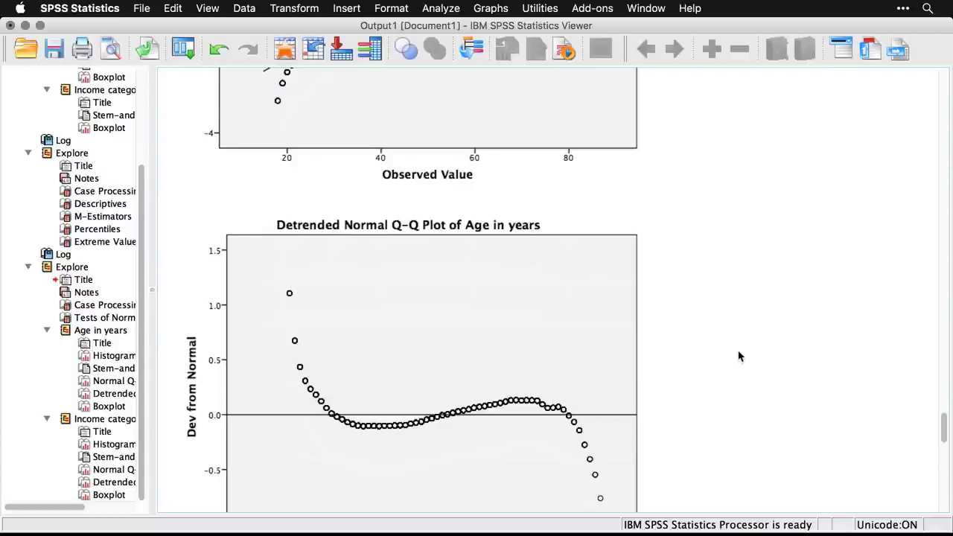
scroll(739, 355, "down", 9)
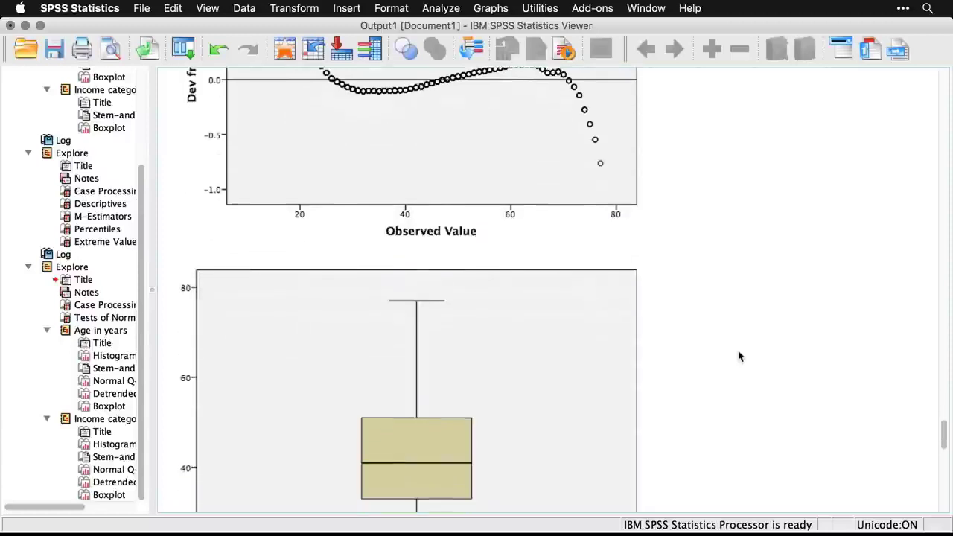
scroll(738, 356, "down", 4)
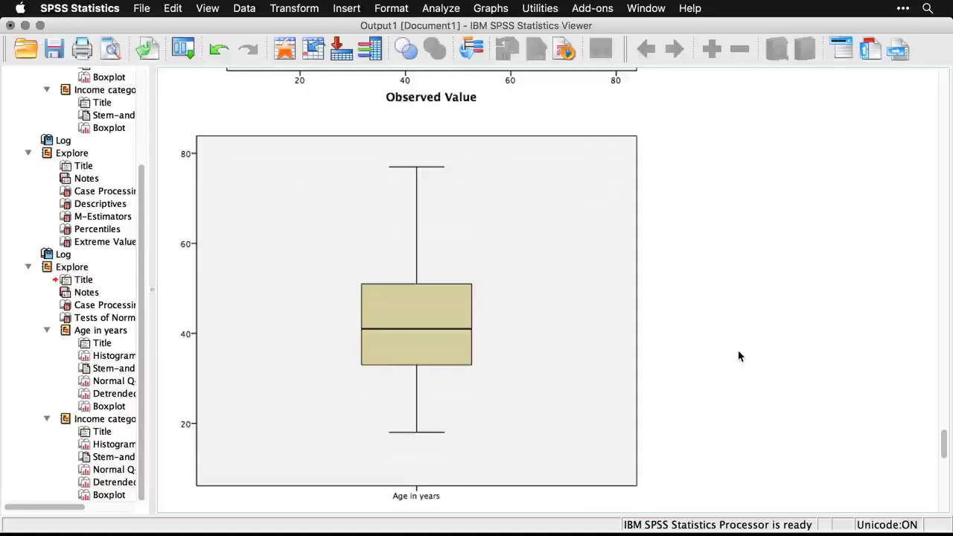
Examine the histogram, stem-and-leaf plot, normal and detrended Q-Q plots and boxplot of income category in thousands.
scroll(739, 356, "down", 10)
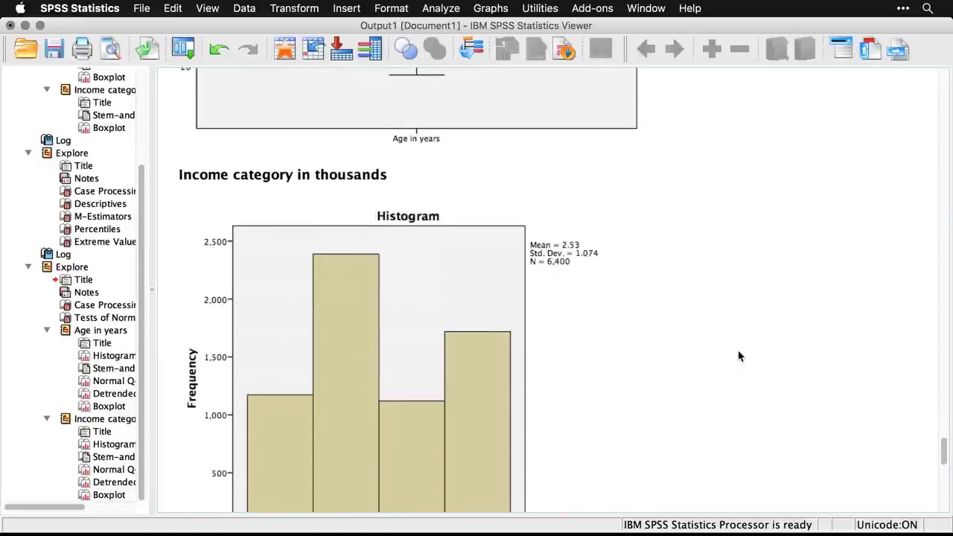
scroll(739, 356, "down", 8)
scroll(738, 356, "down", 12)
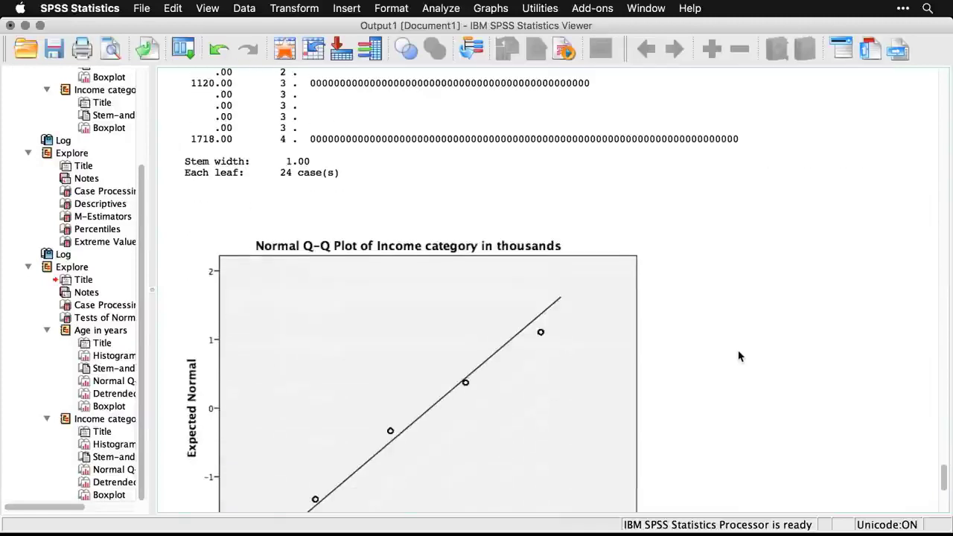
scroll(739, 356, "down", 2)
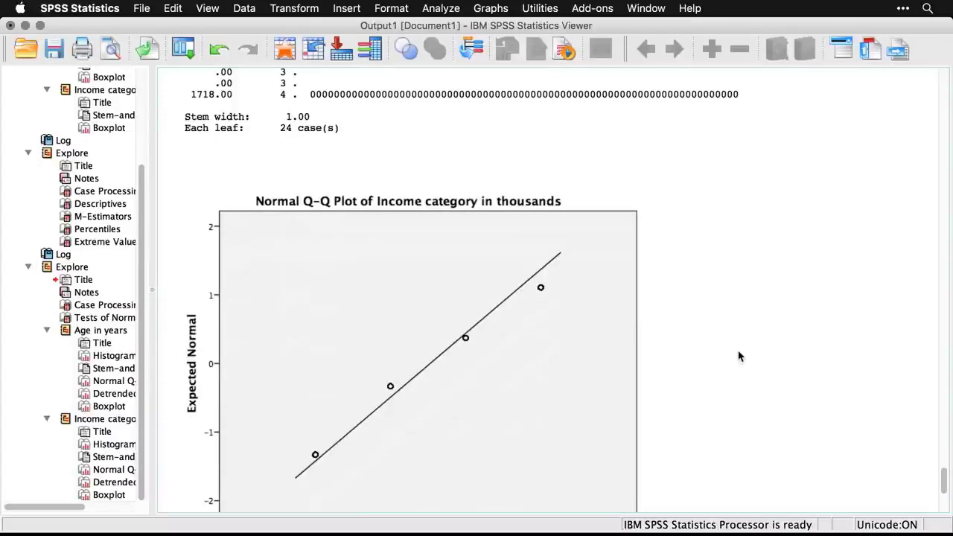
scroll(739, 355, "down", 1)
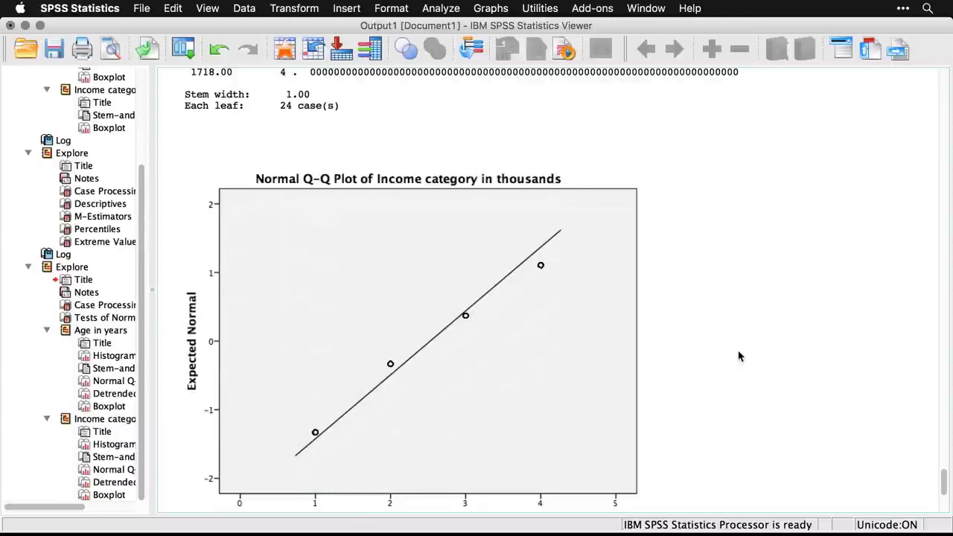
scroll(739, 356, "down", 5)
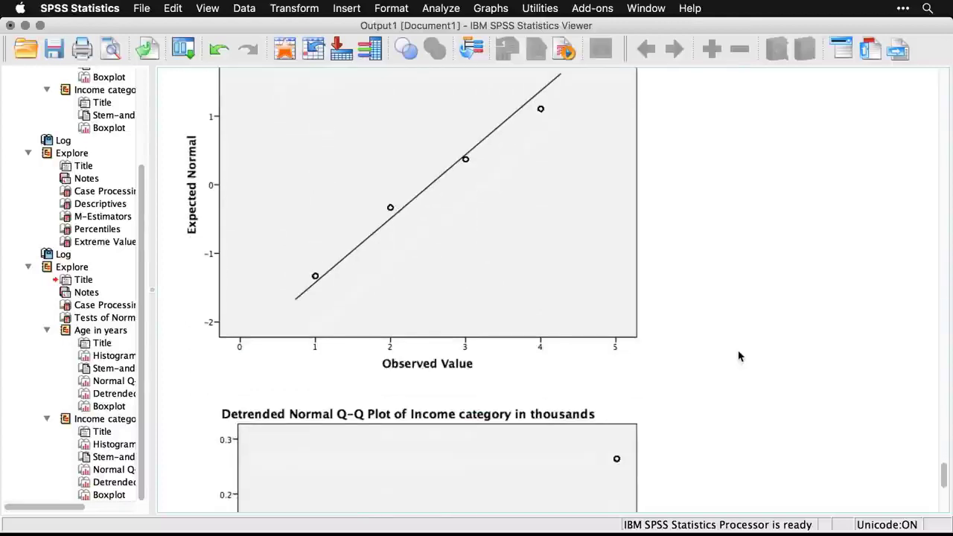
scroll(739, 356, "down", 9)
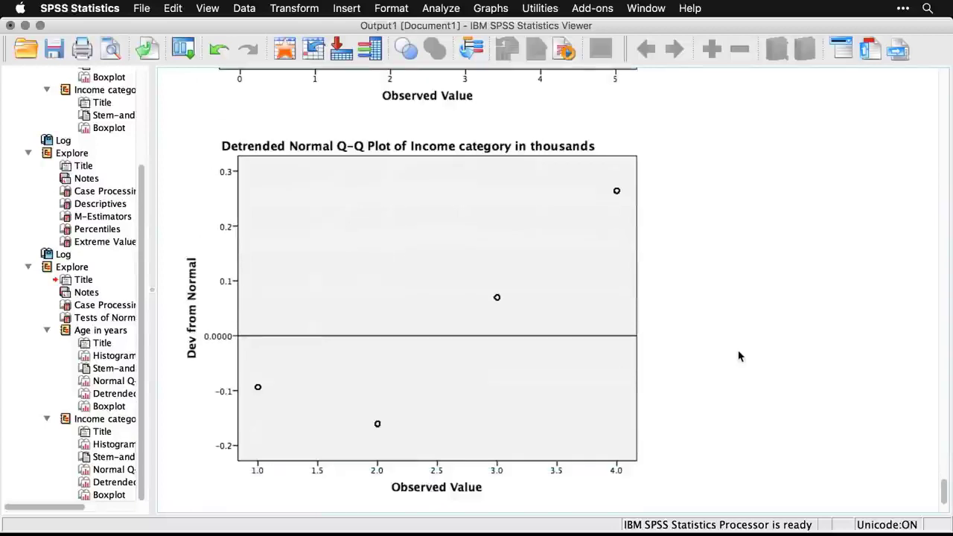
scroll(739, 356, "down", 13)
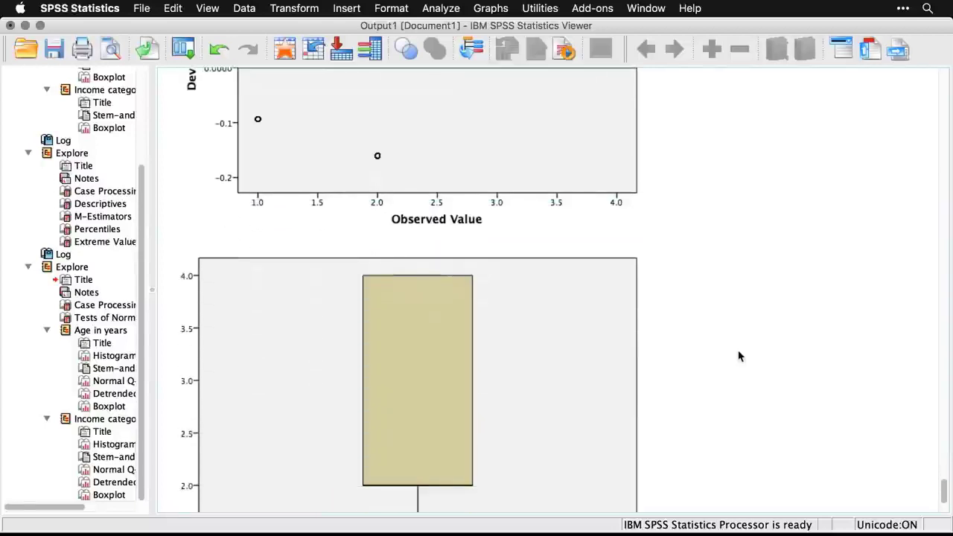
scroll(739, 356, "down", 1)
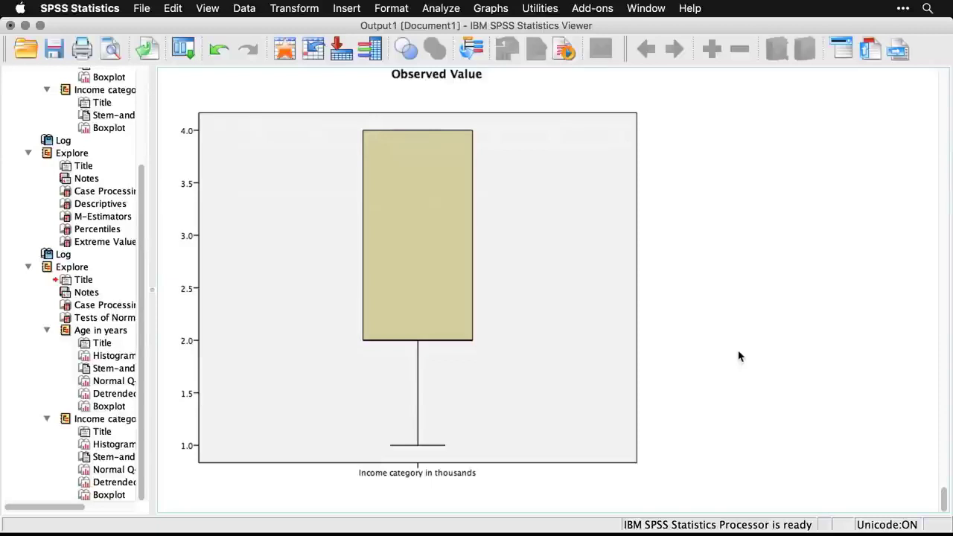
From the syntax window, reopen and reset Explore, with household income as the dependent variable and gender as the factor.
key("super+grave")
key("super+grave")
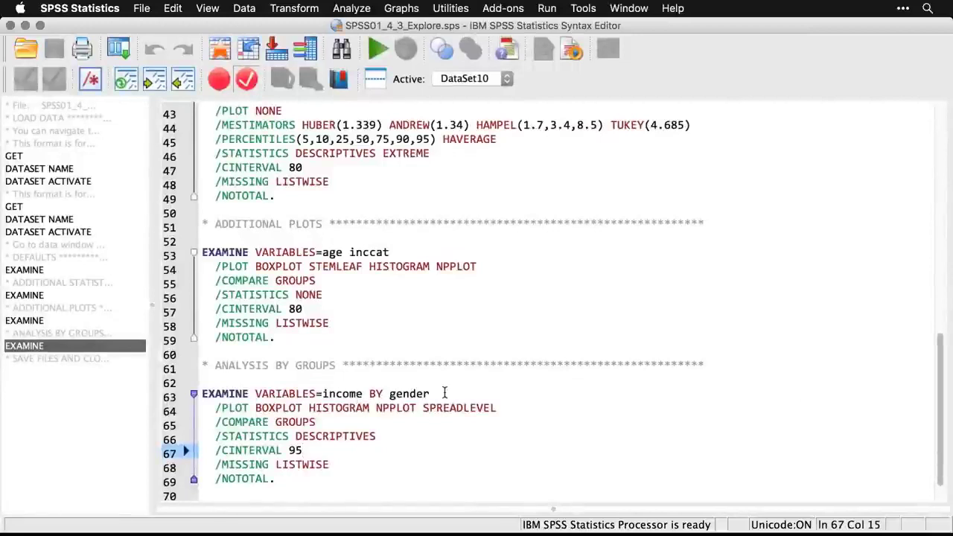
left_click(121, 49)
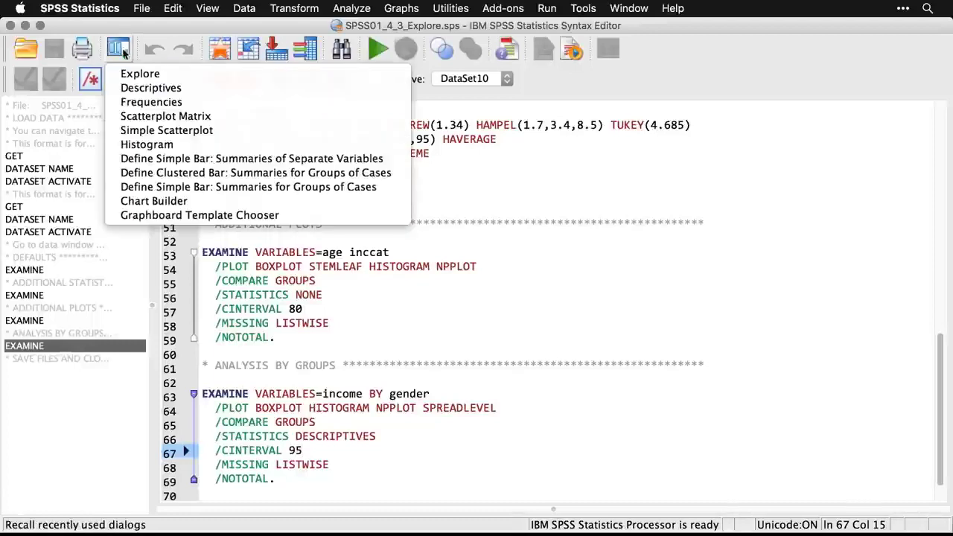
left_click(140, 74)
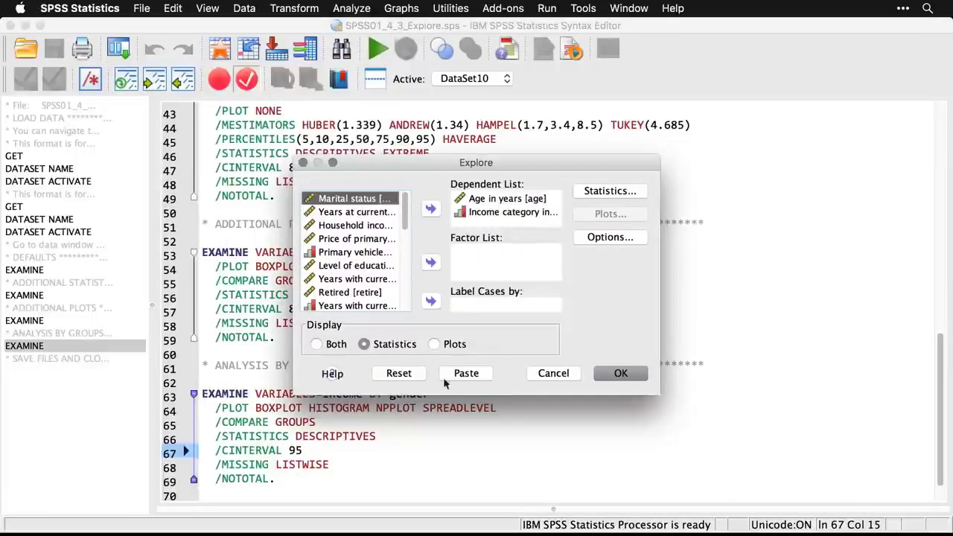
left_click(399, 374)
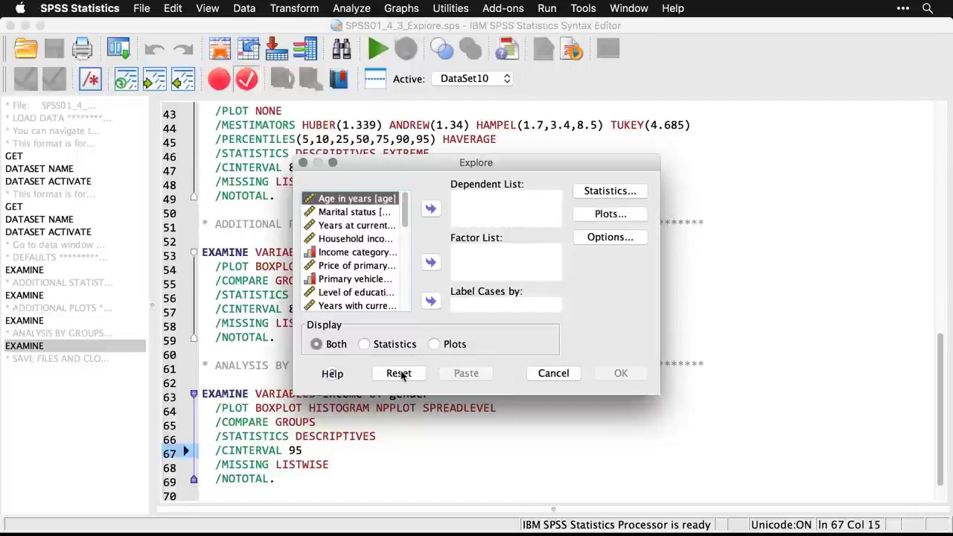
left_click(364, 242)
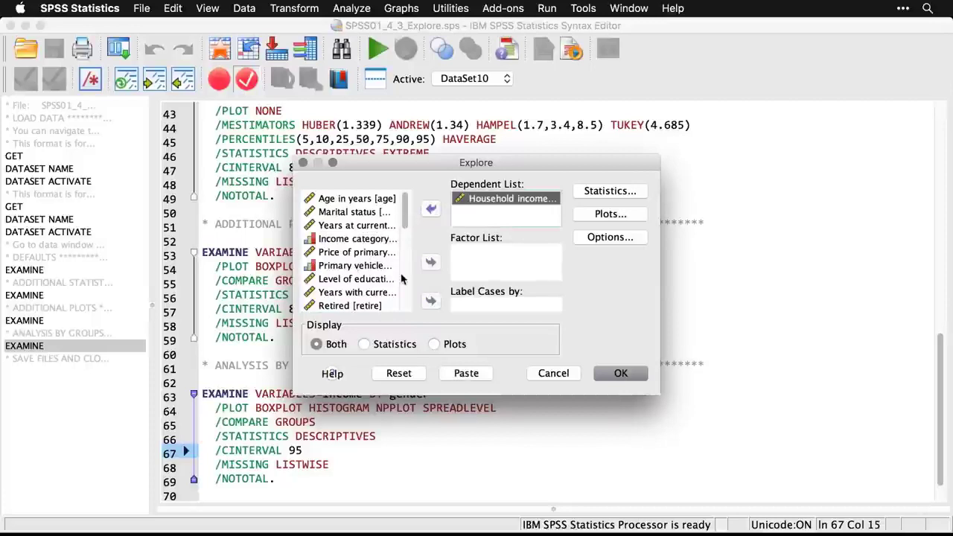
scroll(401, 278, "down", 3)
left_click(334, 241)
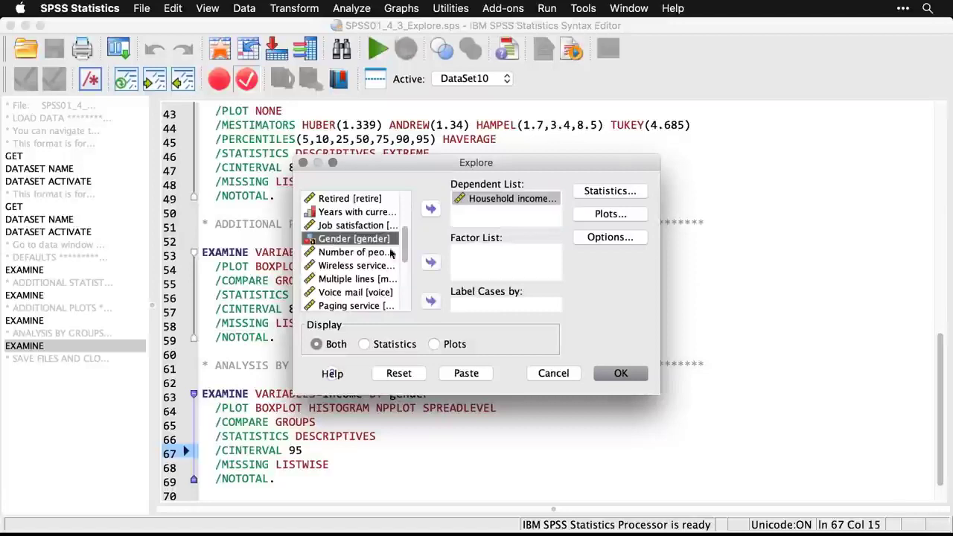
left_click(431, 263)
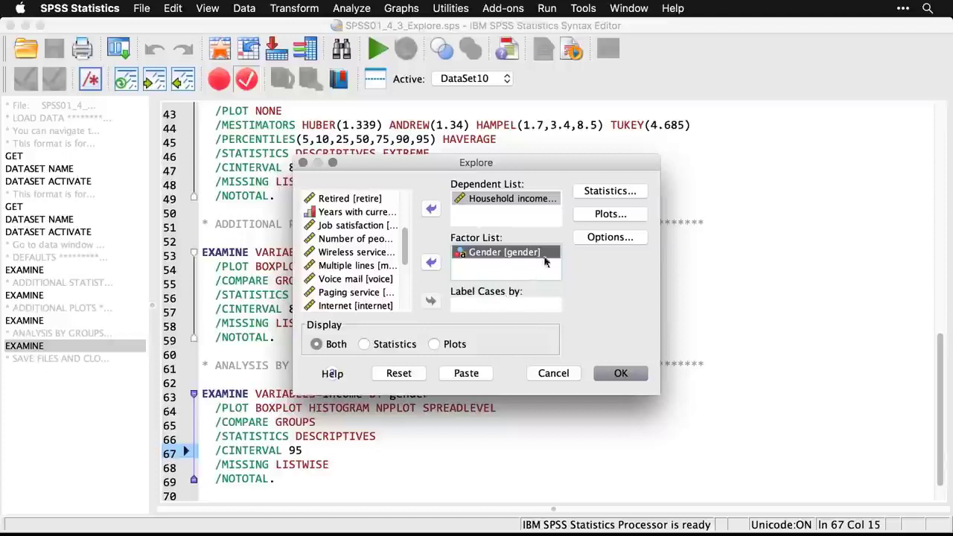
Run Explore displaying plots only, with histograms instead of stem-and-leaf, normality plots with tests, and spread vs level power estimation.
left_click(433, 345)
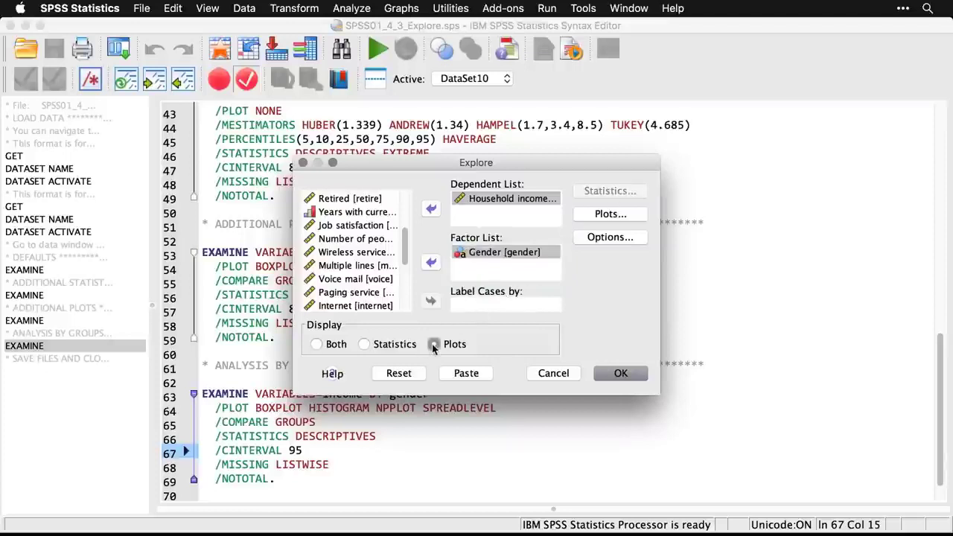
left_click(610, 215)
left_click(513, 192)
left_click(513, 210)
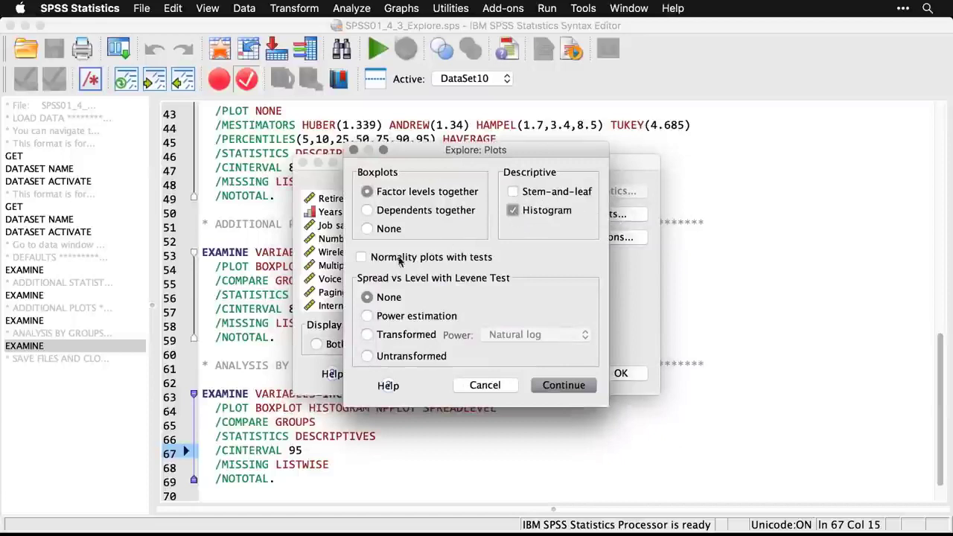
left_click(362, 259)
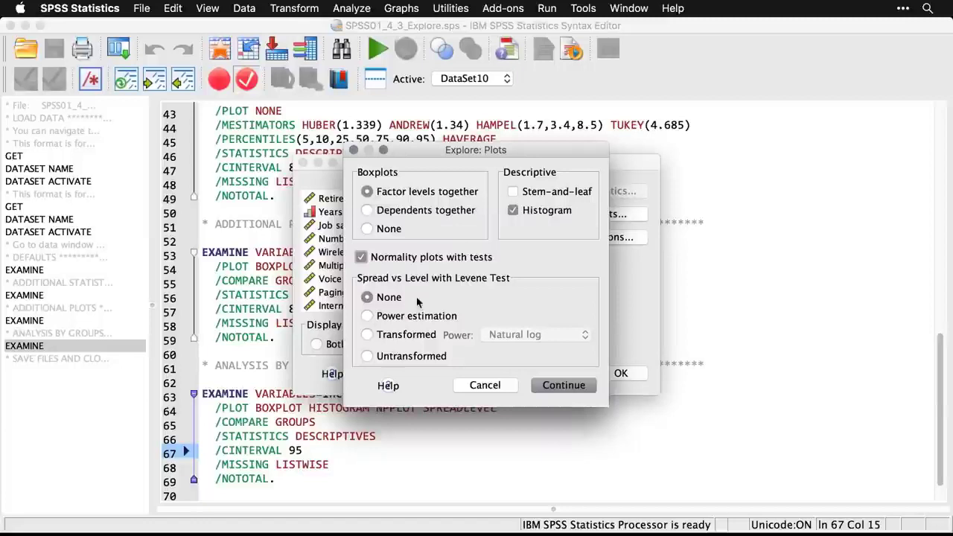
left_click(367, 316)
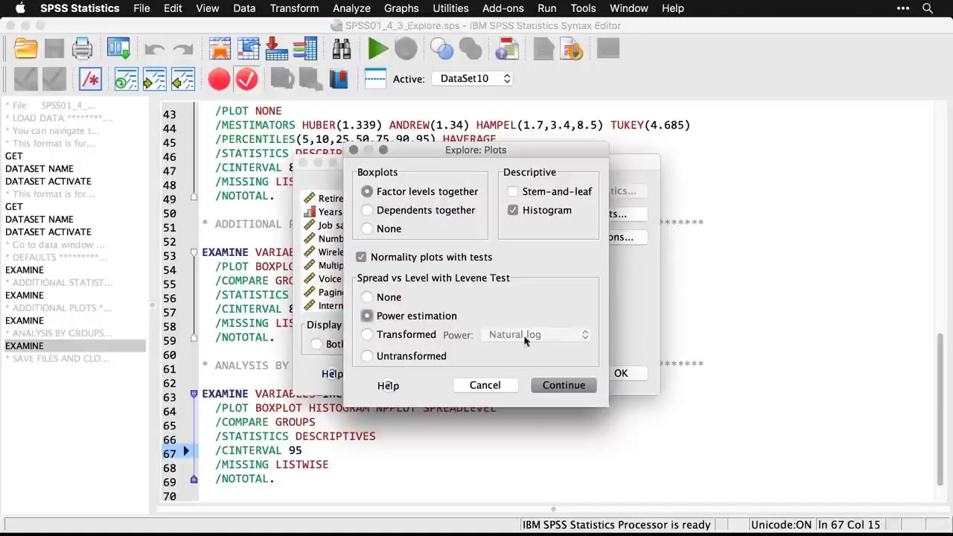
left_click(563, 385)
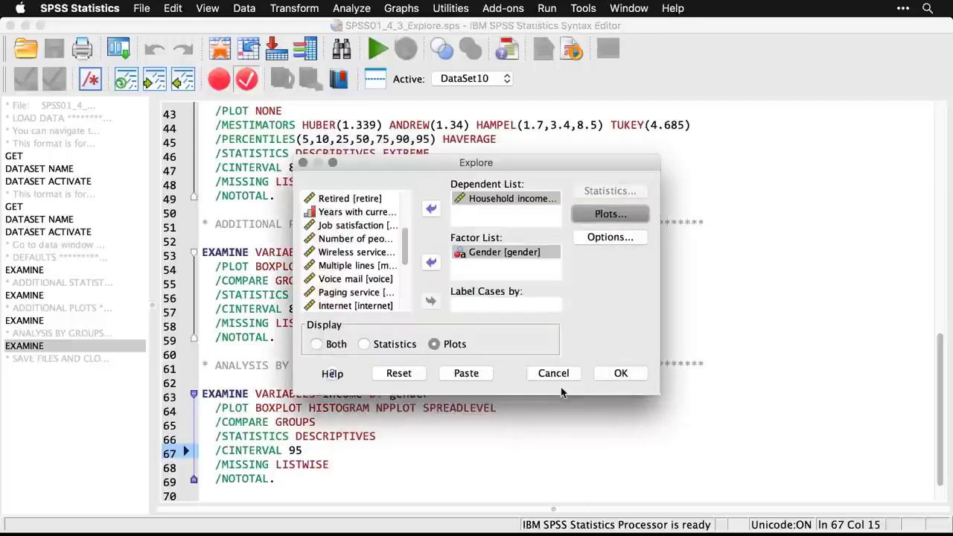
left_click(624, 374)
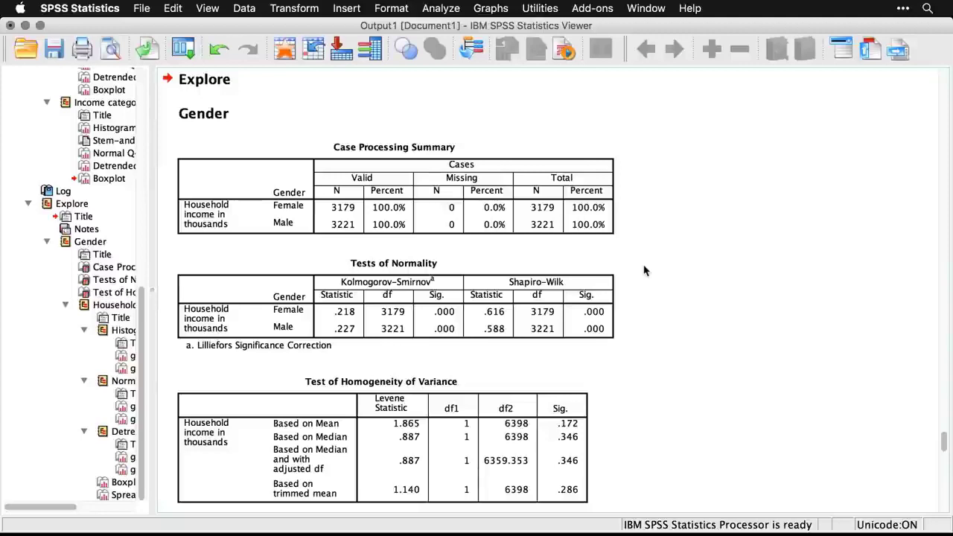
Examine the Tests of Normality and Test of Homogeneity of Variance tables for household income by gender.
left_click(605, 306)
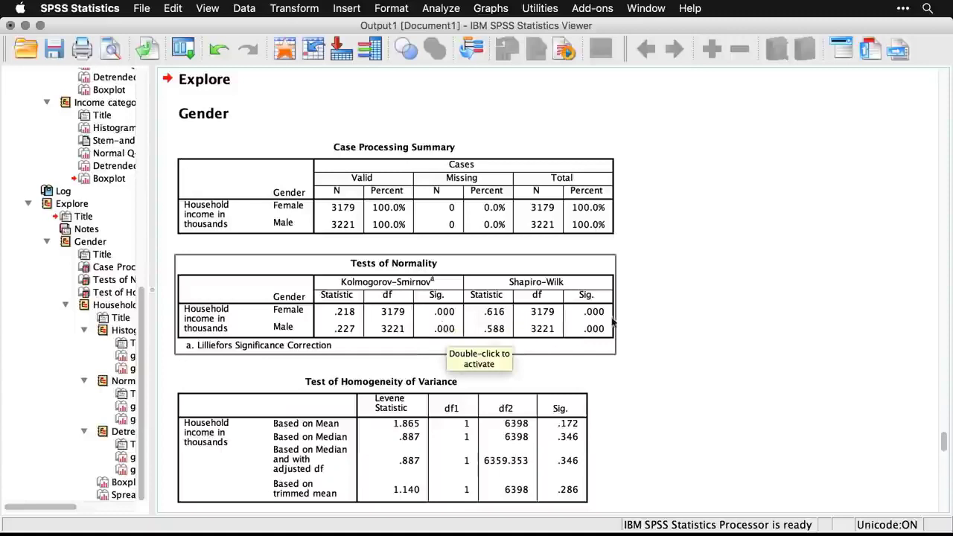
left_click(662, 351)
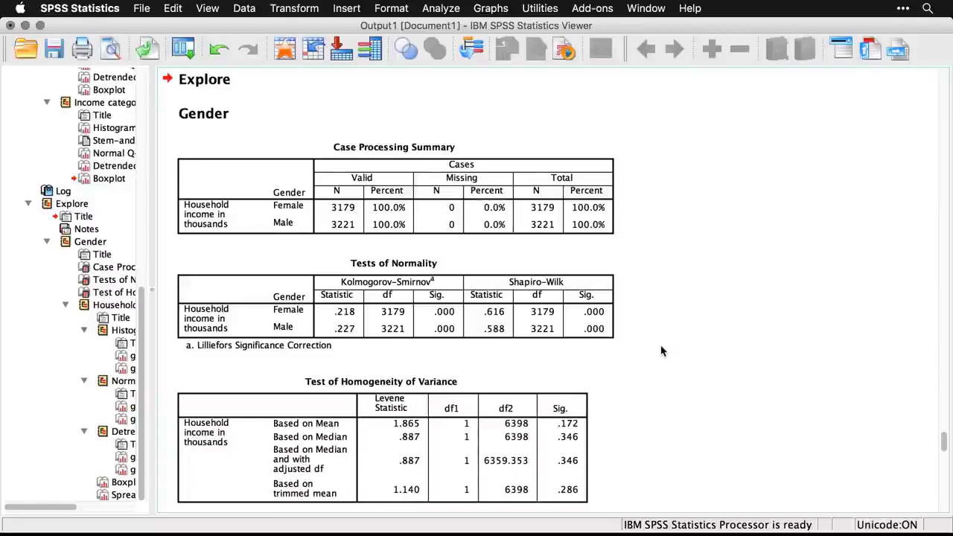
scroll(662, 351, "down", 2)
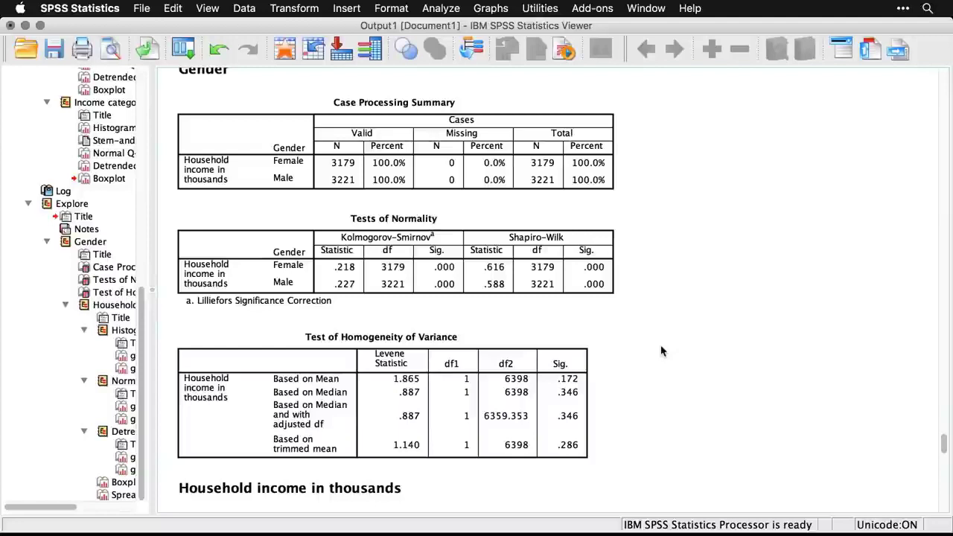
left_click(507, 397)
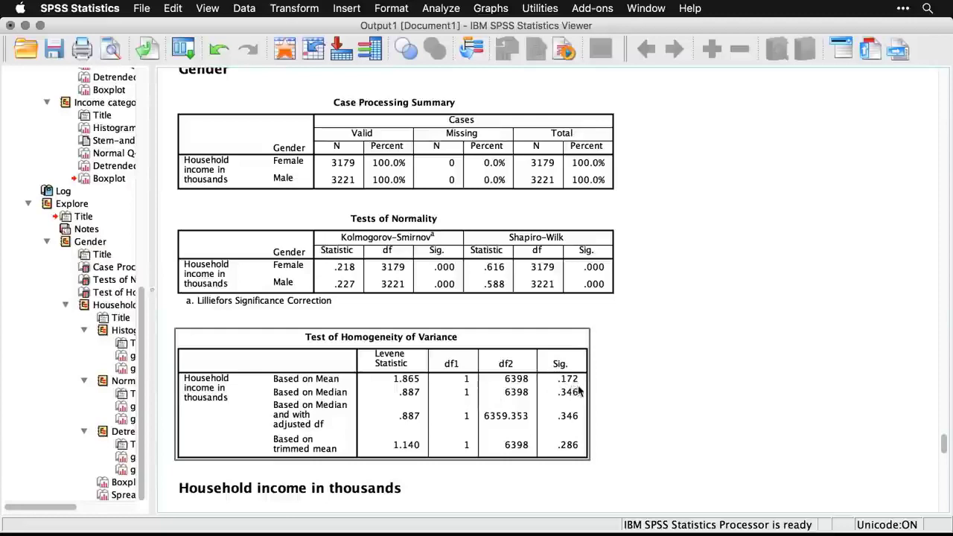
left_click(629, 463)
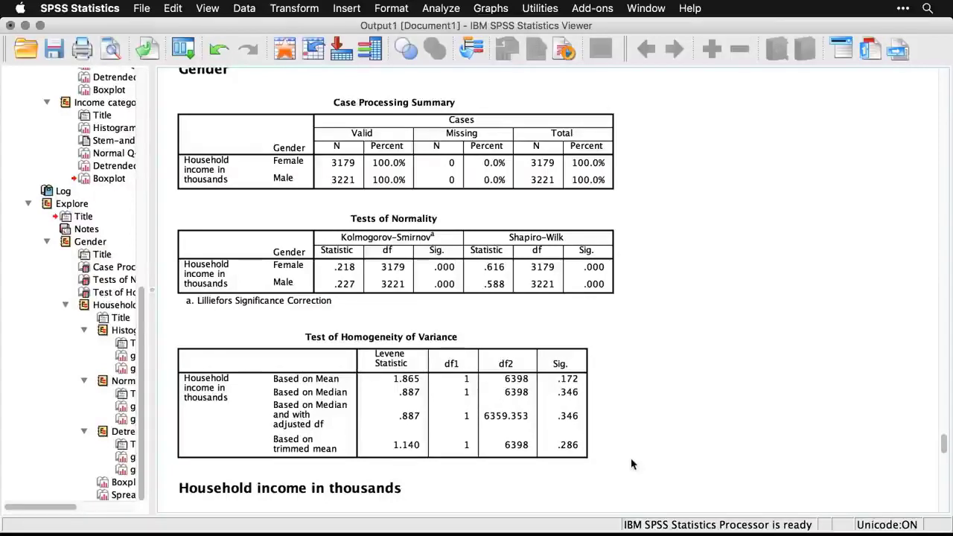
Examine the household income histograms for the female and male groups.
scroll(631, 463, "down", 5)
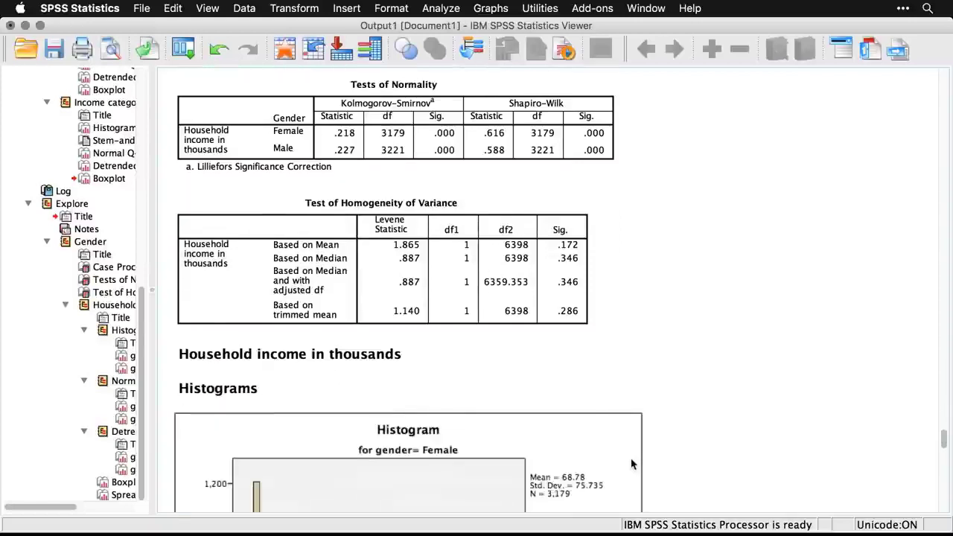
scroll(631, 463, "down", 4)
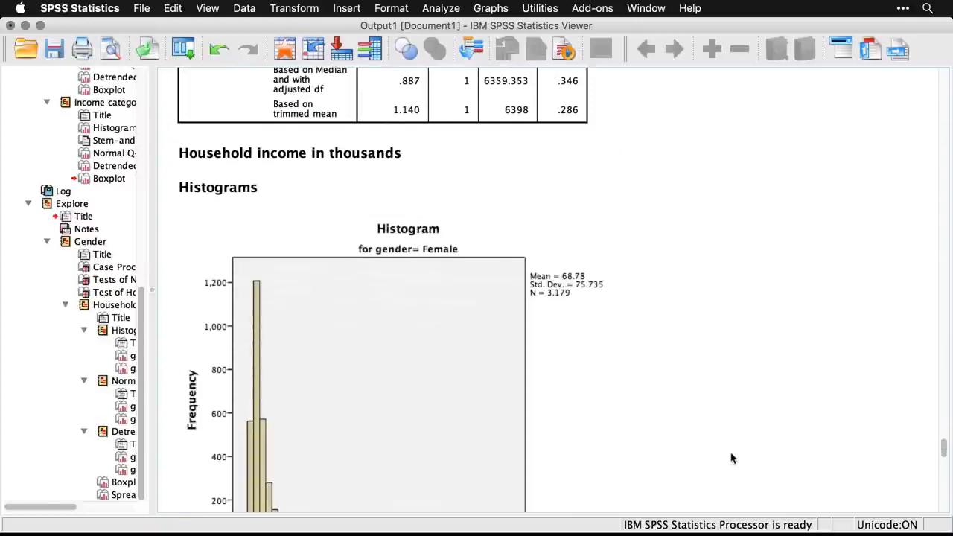
scroll(731, 457, "down", 1)
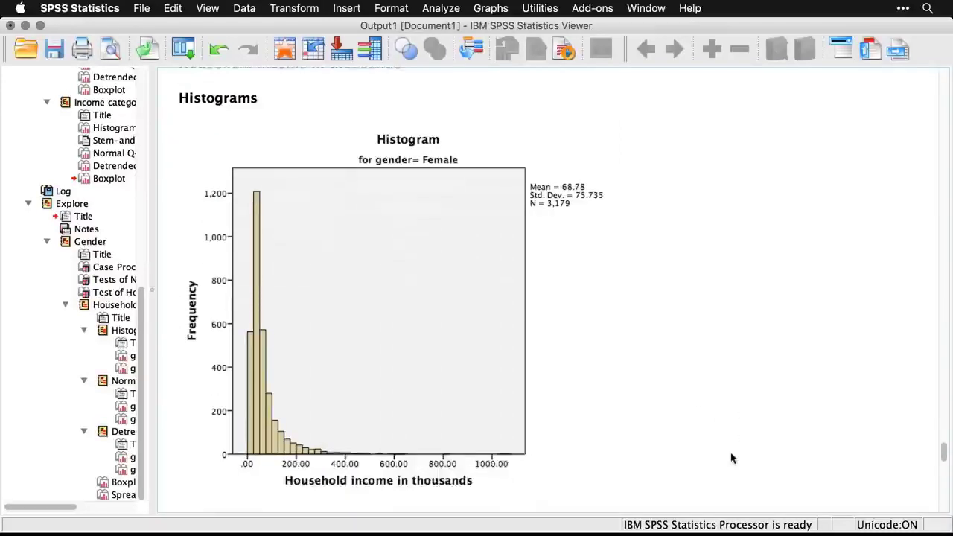
scroll(731, 458, "down", 6)
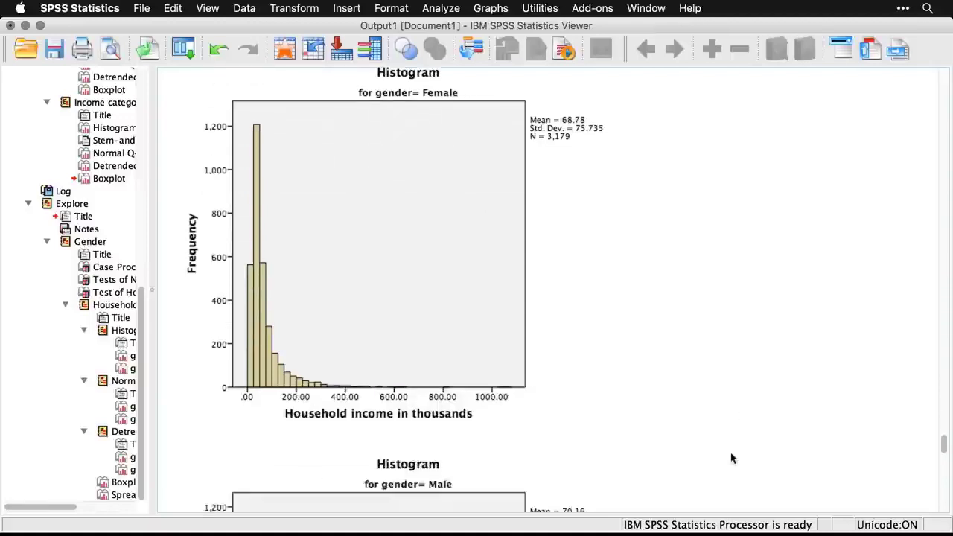
scroll(731, 458, "down", 3)
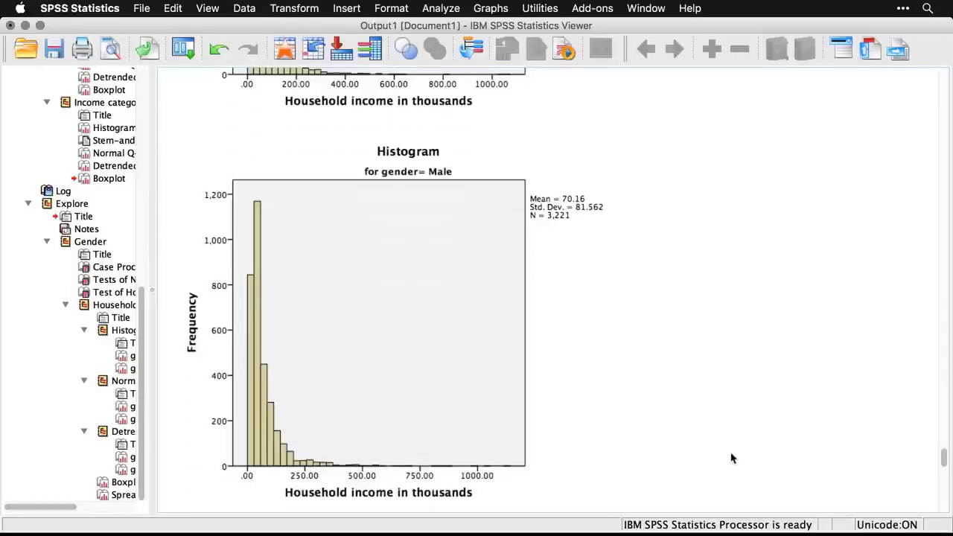
Examine the Normal Q-Q and Detrended Normal Q-Q plots of household income for the female and male groups.
scroll(731, 458, "down", 9)
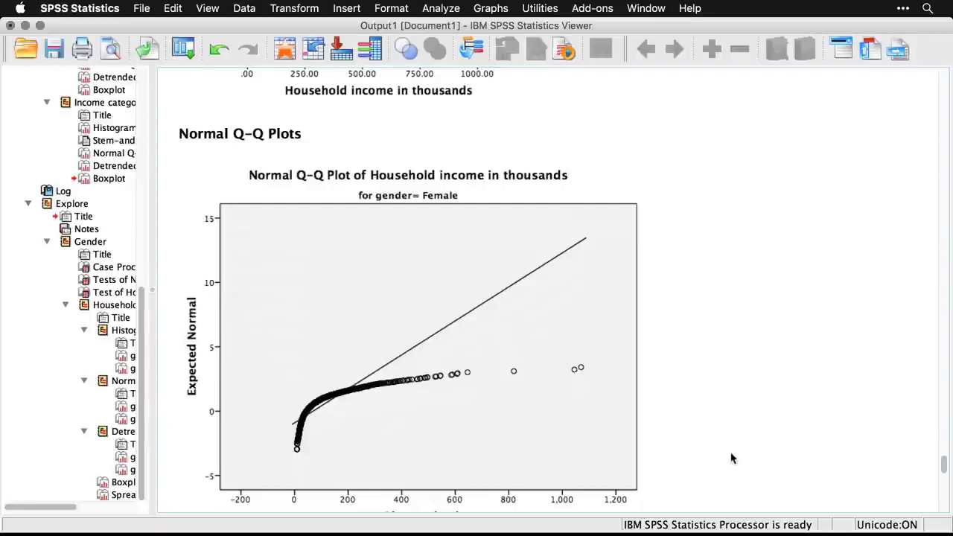
left_click(574, 462)
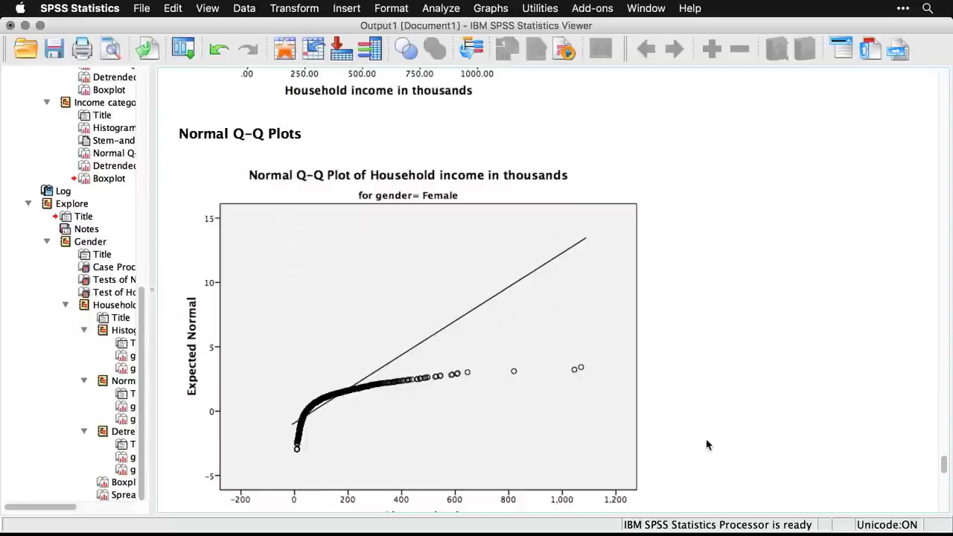
left_click(740, 439)
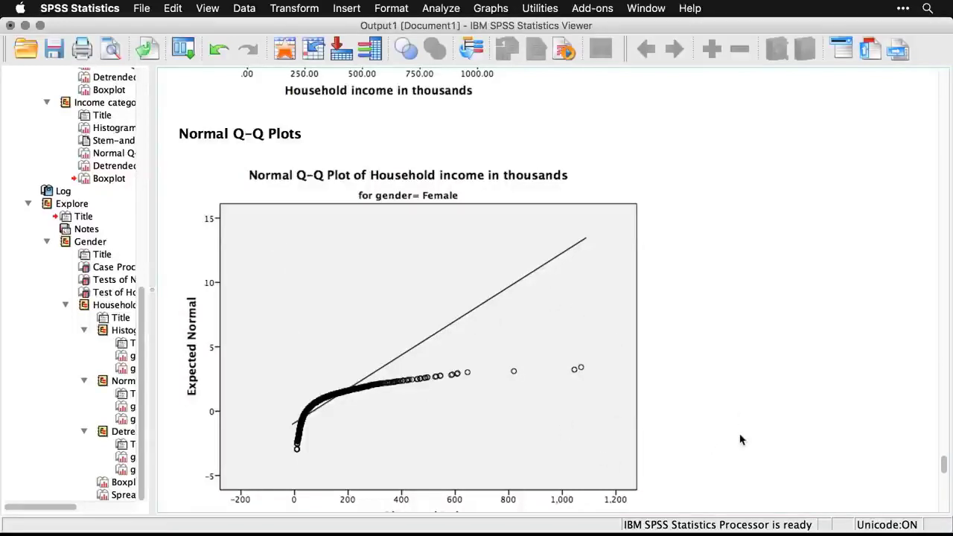
scroll(740, 439, "down", 10)
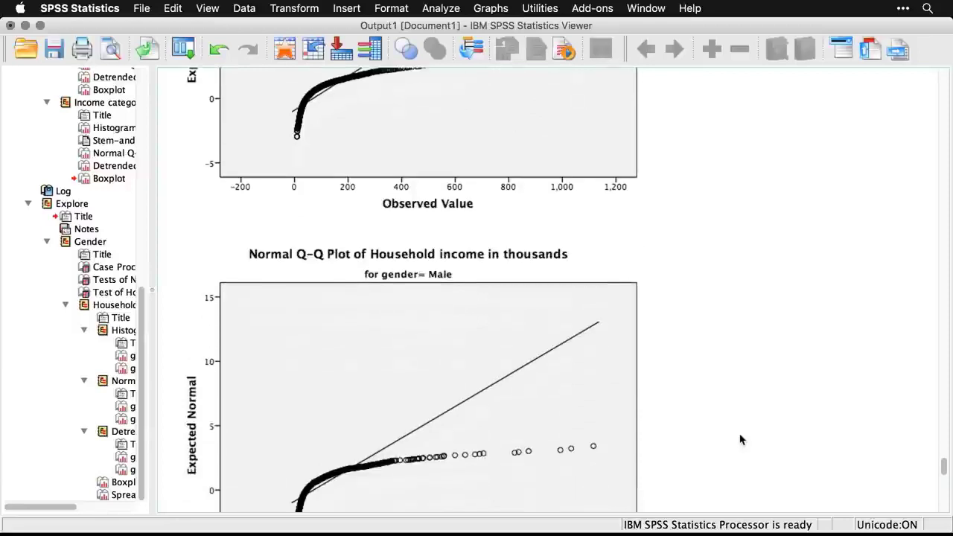
scroll(741, 439, "down", 10)
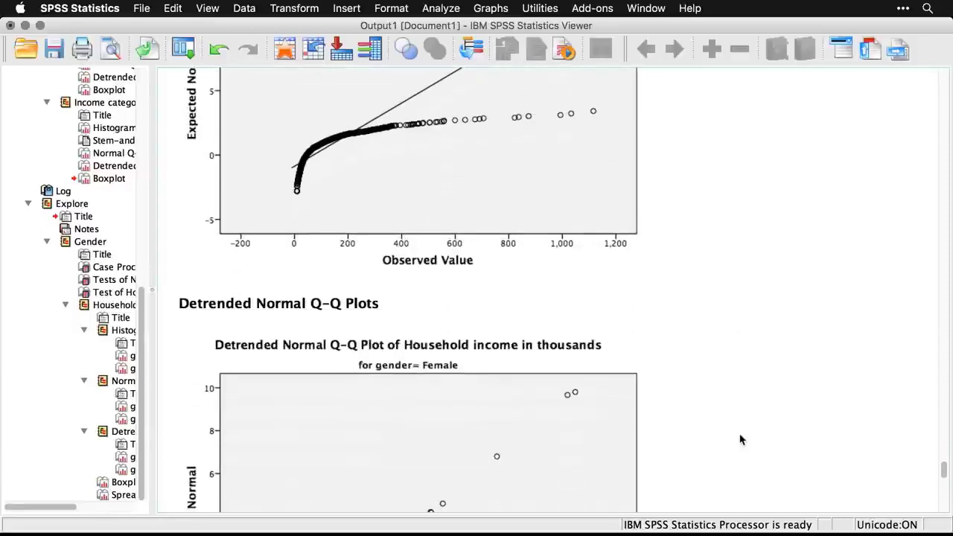
scroll(740, 440, "down", 5)
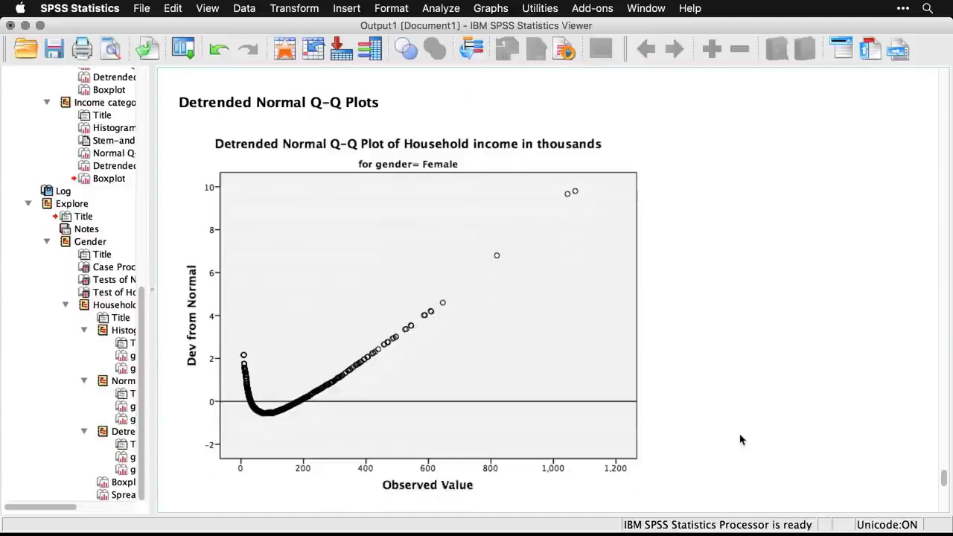
scroll(741, 440, "down", 10)
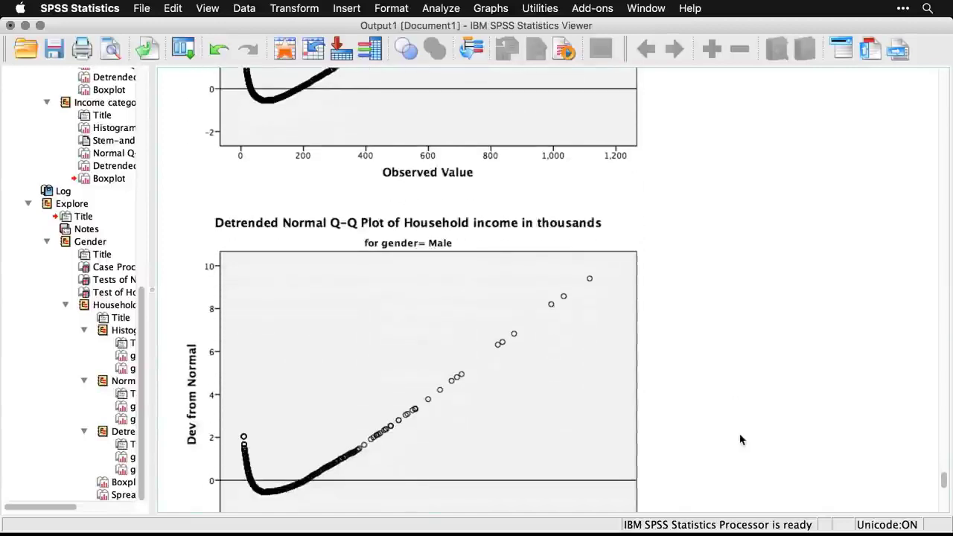
scroll(741, 439, "down", 10)
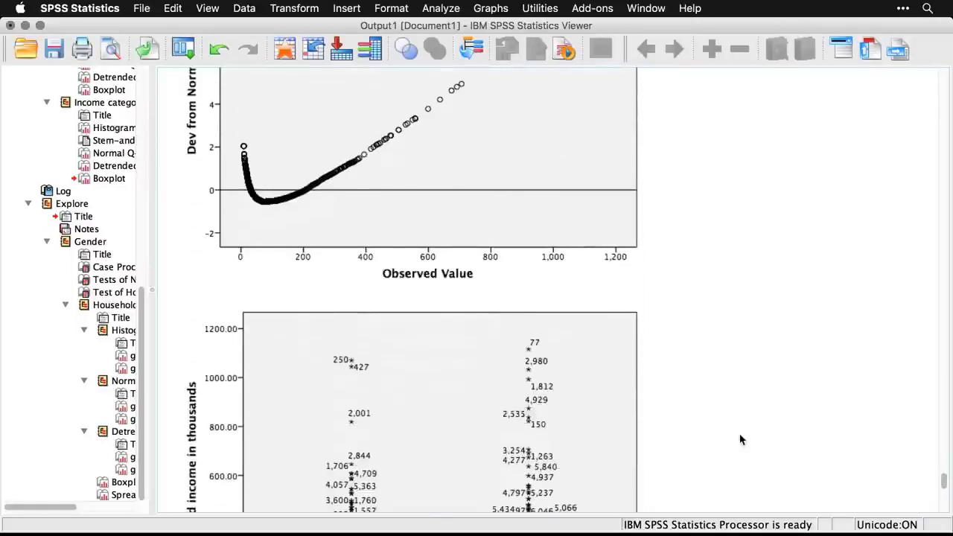
Hide the case-number data labels on the household income by gender boxplot and close the Chart Editor.
scroll(741, 440, "down", 3)
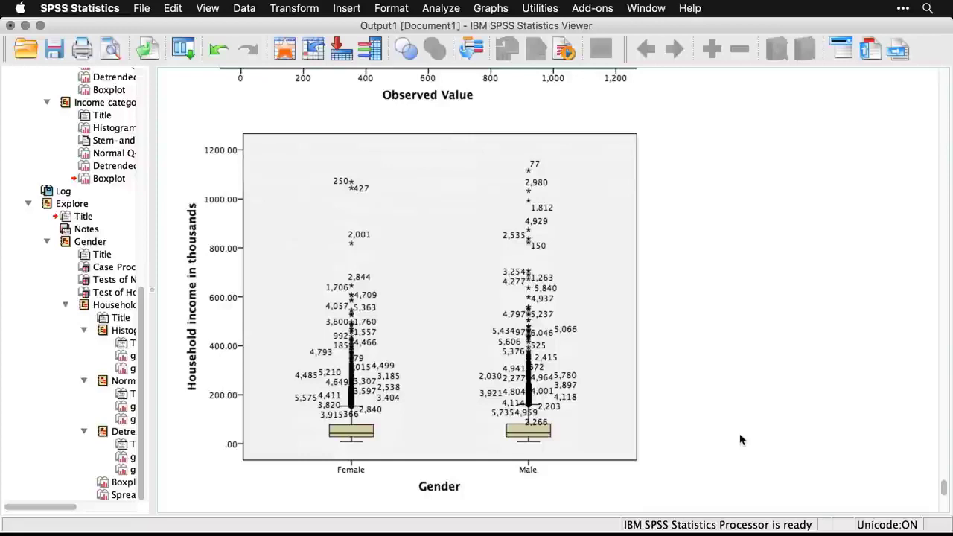
left_click(579, 367)
double_click(512, 339)
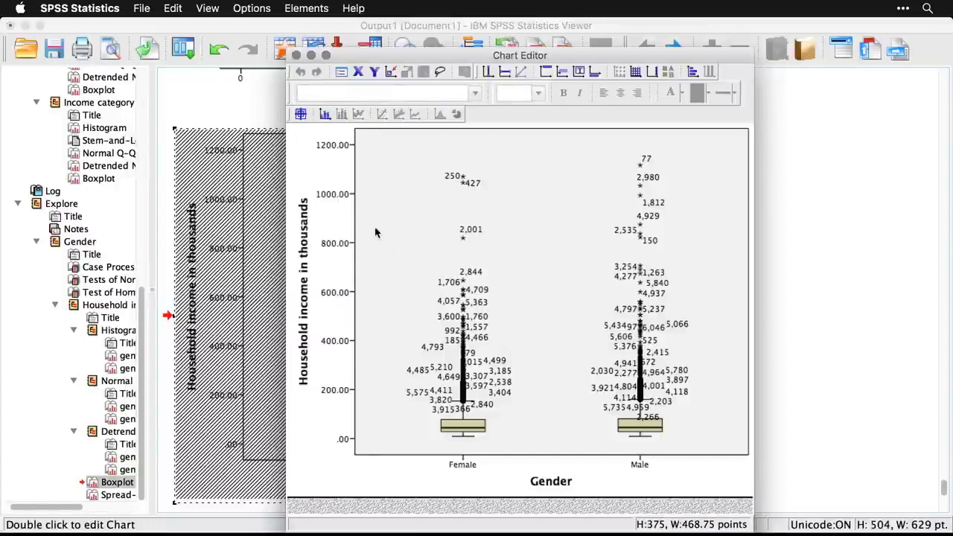
left_click(324, 114)
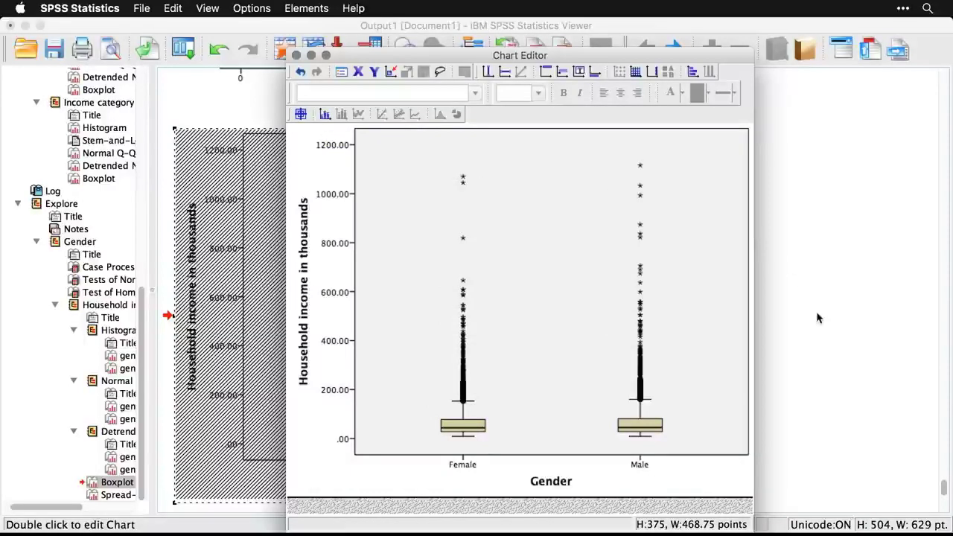
key("super+w")
left_click(779, 365)
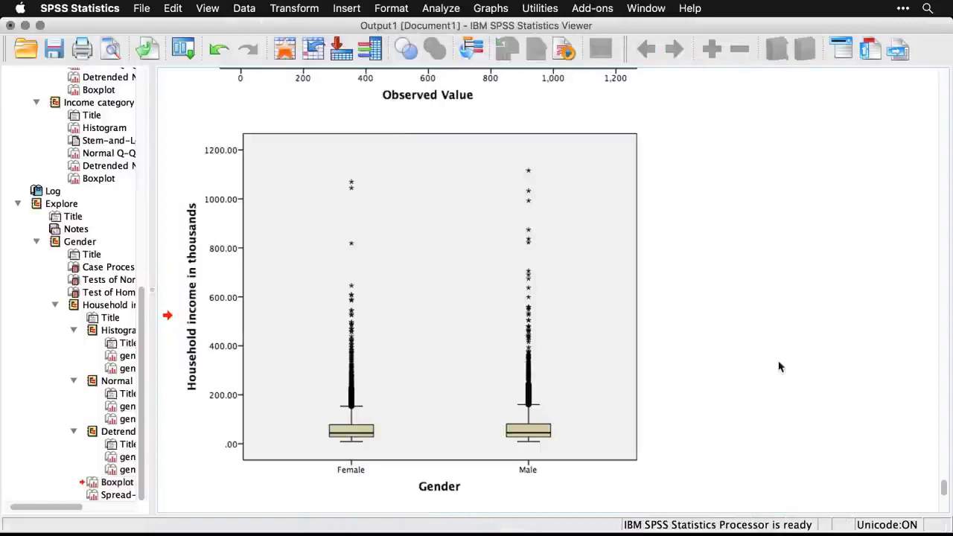
Examine the Spread vs. Level Plot of income by gender, including the slope and power for transformation beneath it.
scroll(780, 366, "down", 6)
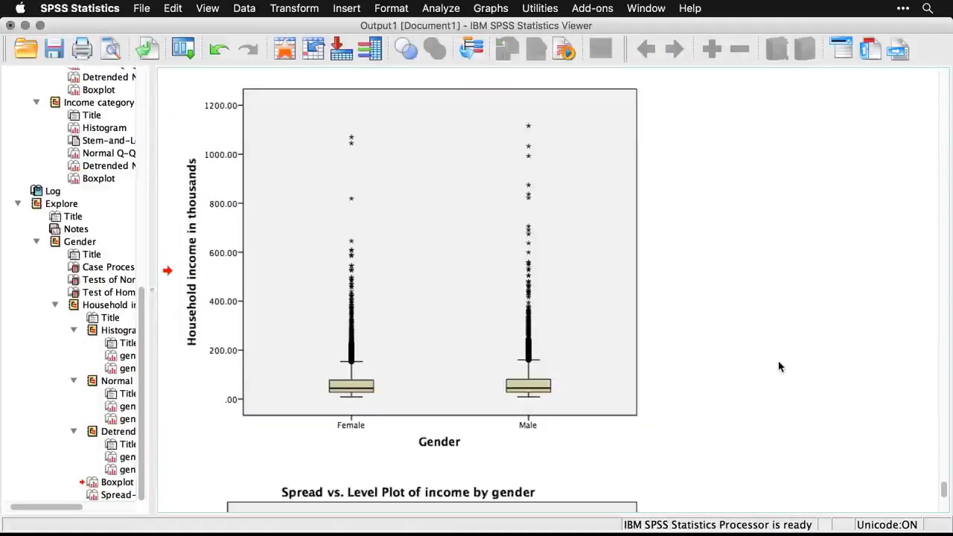
scroll(780, 365, "down", 4)
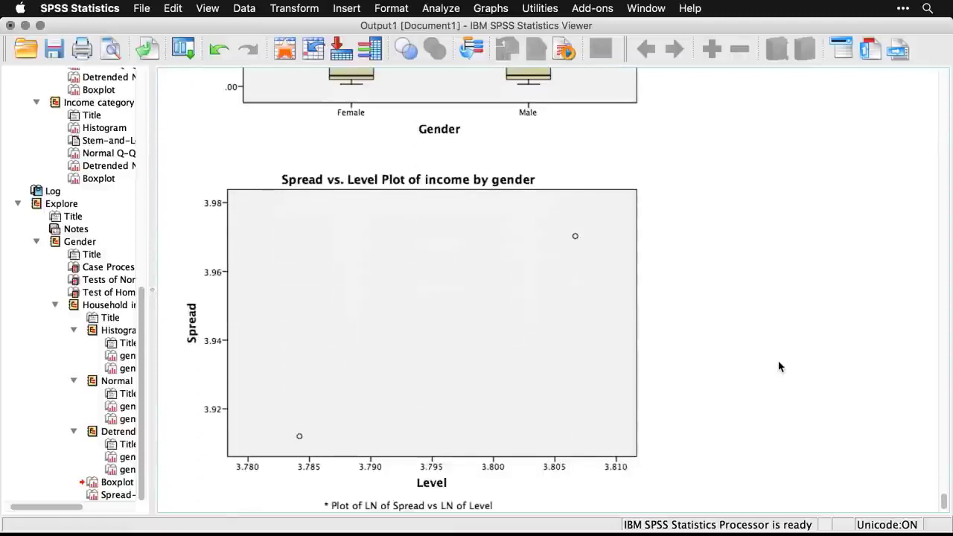
scroll(779, 366, "down", 2)
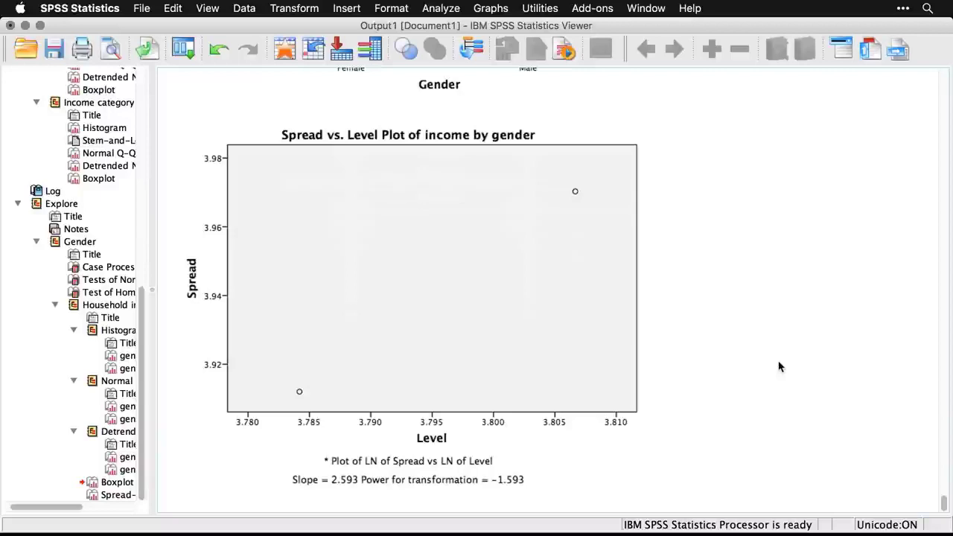
scroll(780, 367, "down", 1)
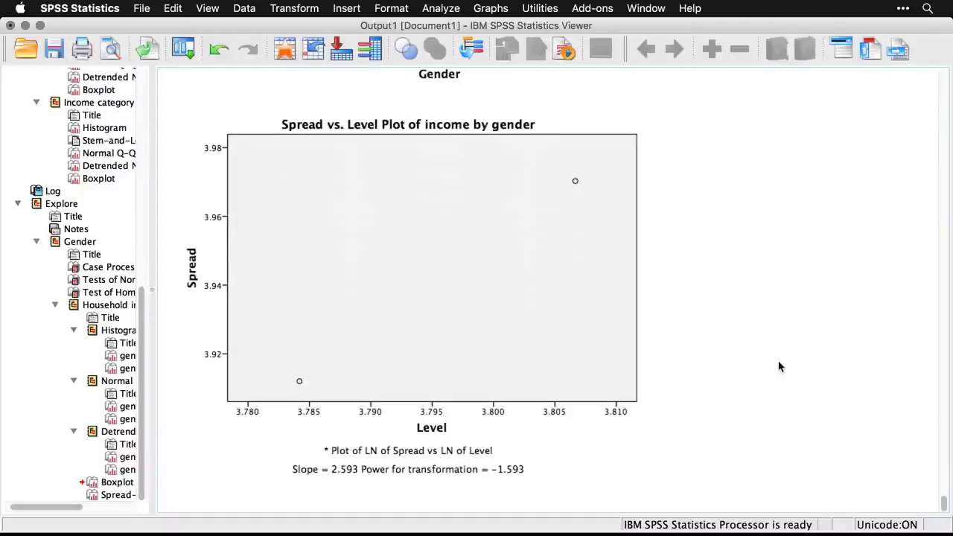
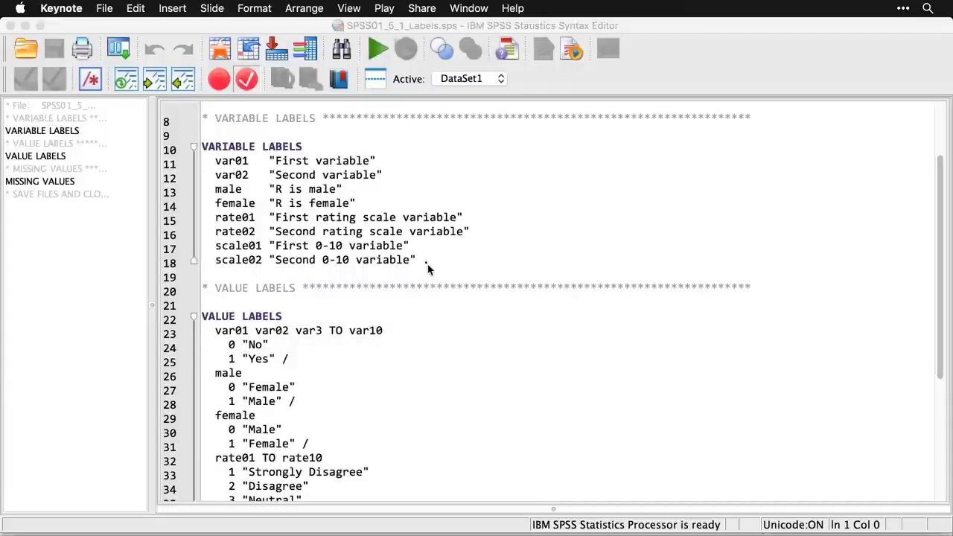
Review the VALUE LABELS command in SPSS01_5_1_Labels.sps from var01 through scale02, continuing to the MISSING VALUES section.
scroll(428, 269, "down", 5)
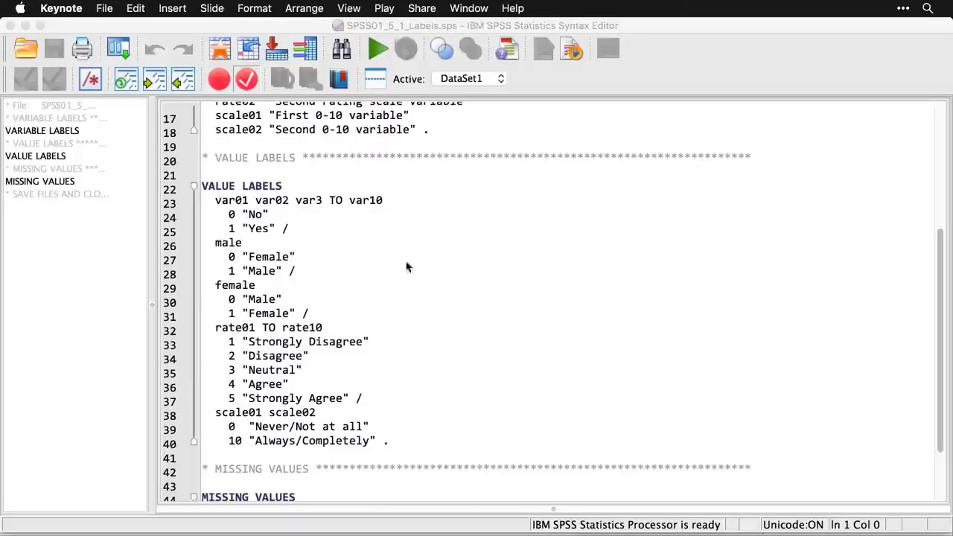
left_click(302, 192)
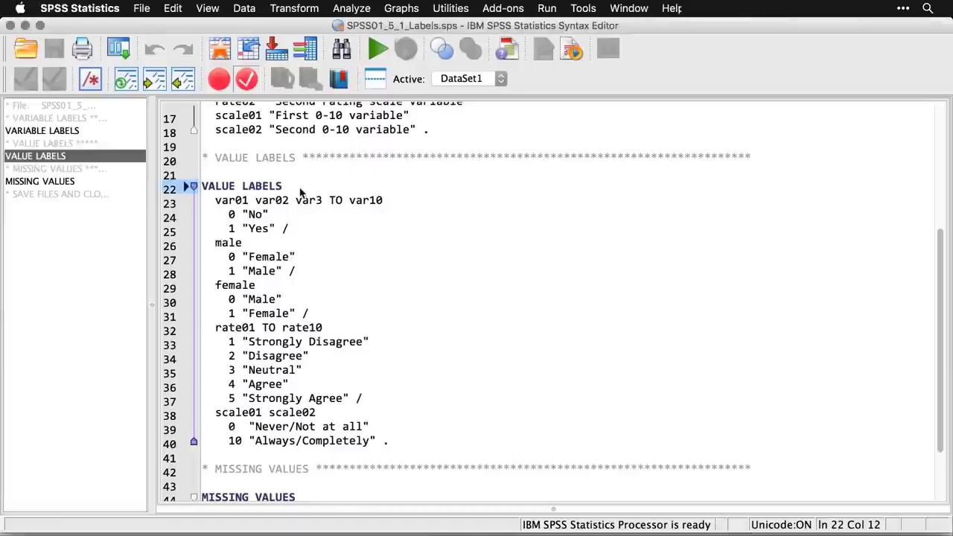
left_click(391, 205)
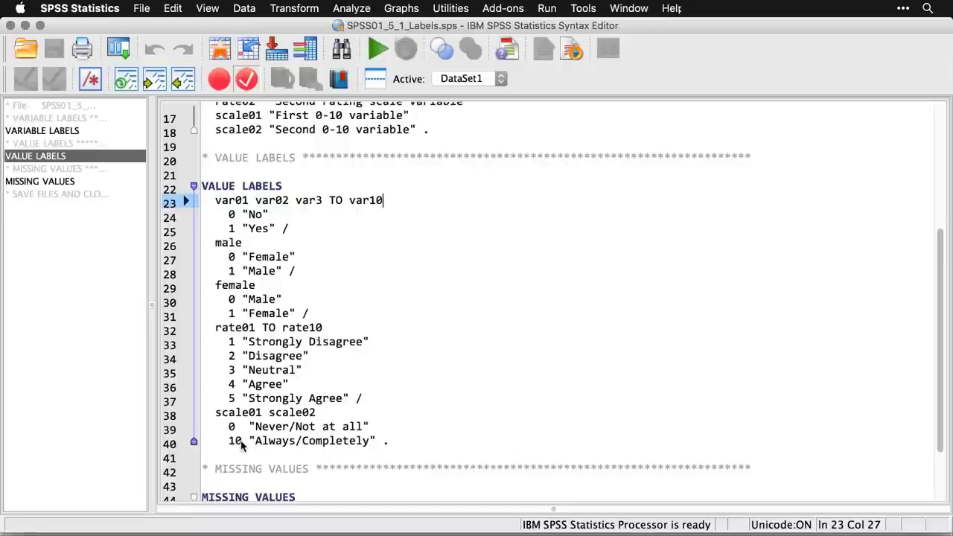
left_click(395, 448)
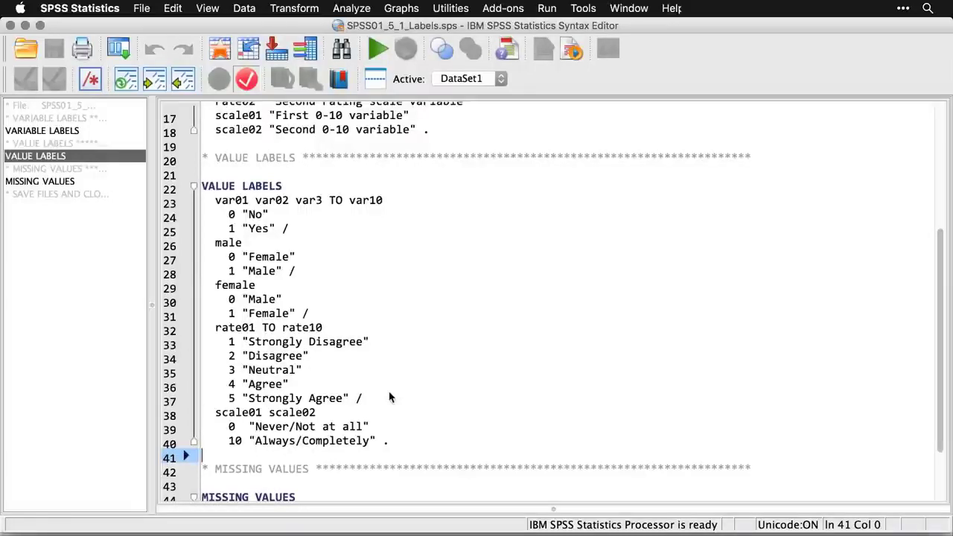
scroll(389, 397, "down", 2)
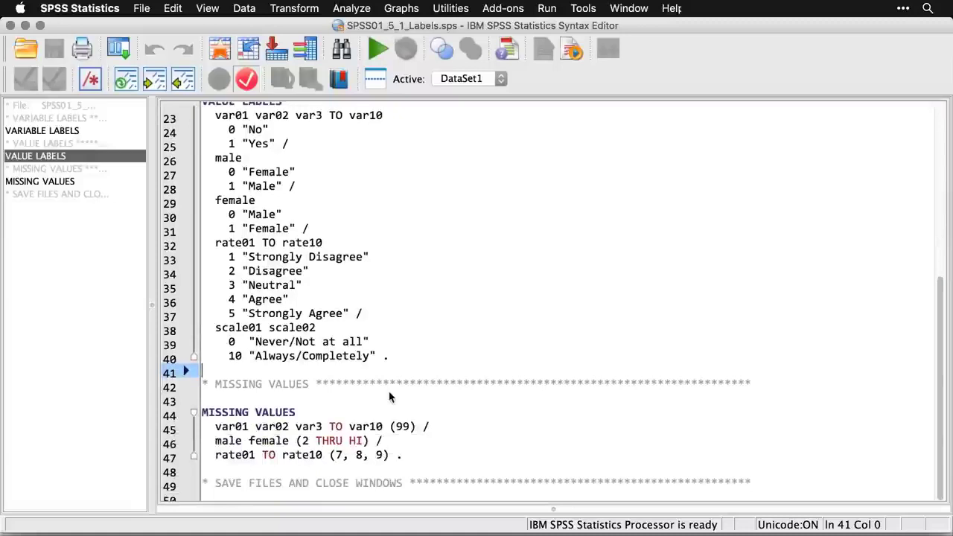